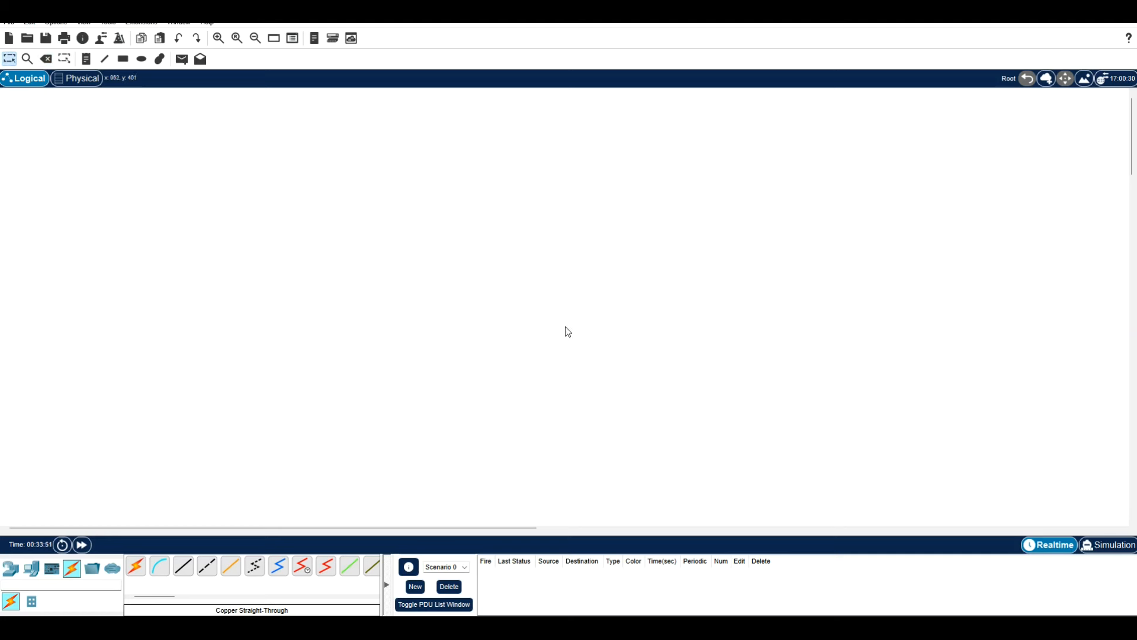
Place four 2960-24TT switches in a vertical column near the workspace's left side.
left_click(11, 569)
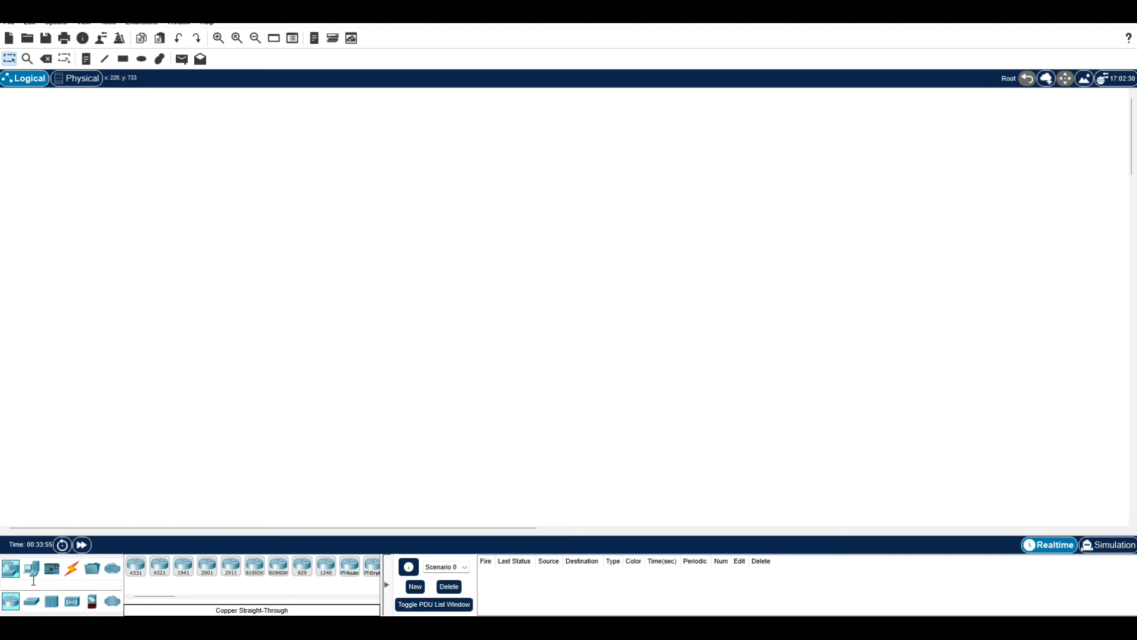
left_click(32, 602)
left_click_drag(136, 567, 167, 232)
left_click(170, 175)
left_click(136, 568)
left_click(135, 567)
left_click(136, 567)
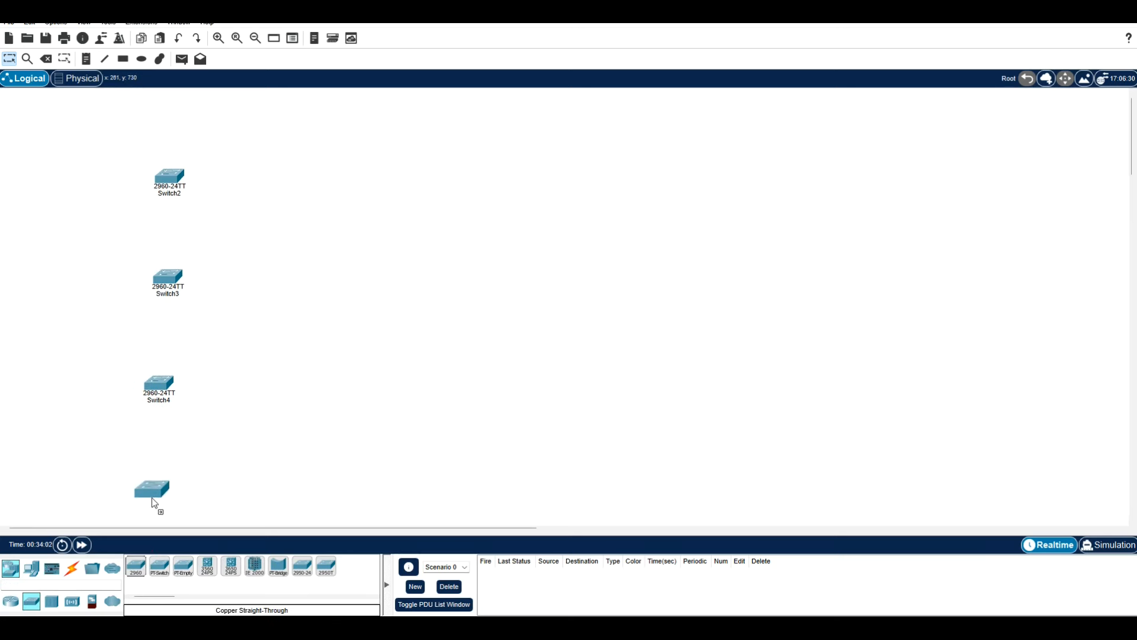
Rename the upper two switches S1 and S2.
left_click(173, 198)
left_click_drag(163, 191, 196, 191)
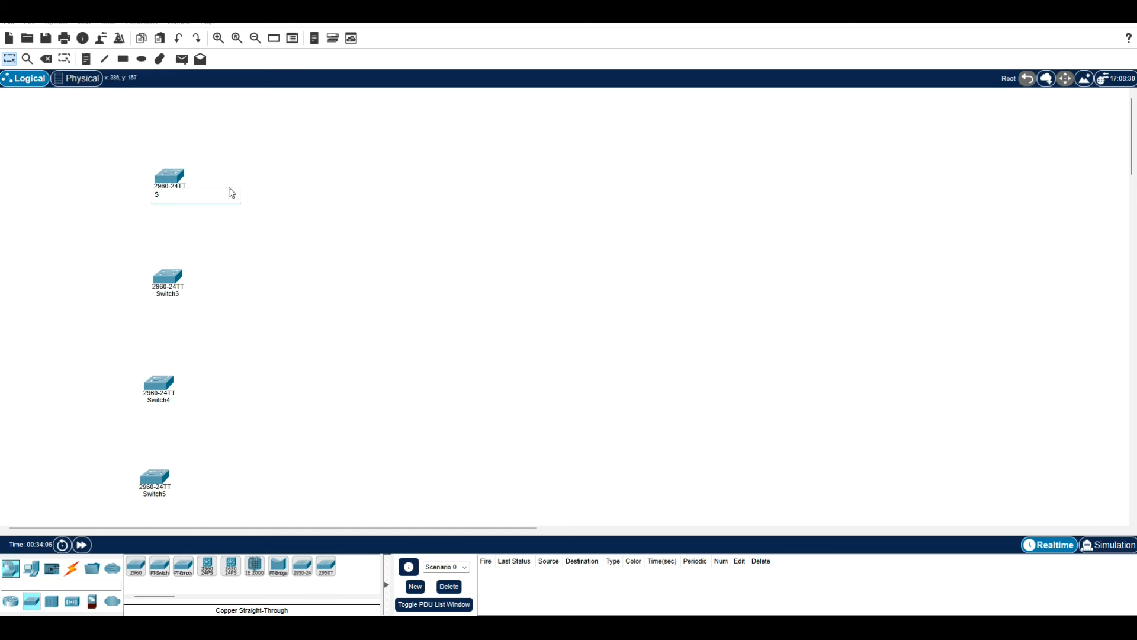
type("1")
key("Return")
left_click(169, 295)
type("2")
key("Return")
Rename the lower two switches S3 and S4.
left_click(165, 403)
left_click_drag(164, 403, 229, 402)
type("3")
key("Return")
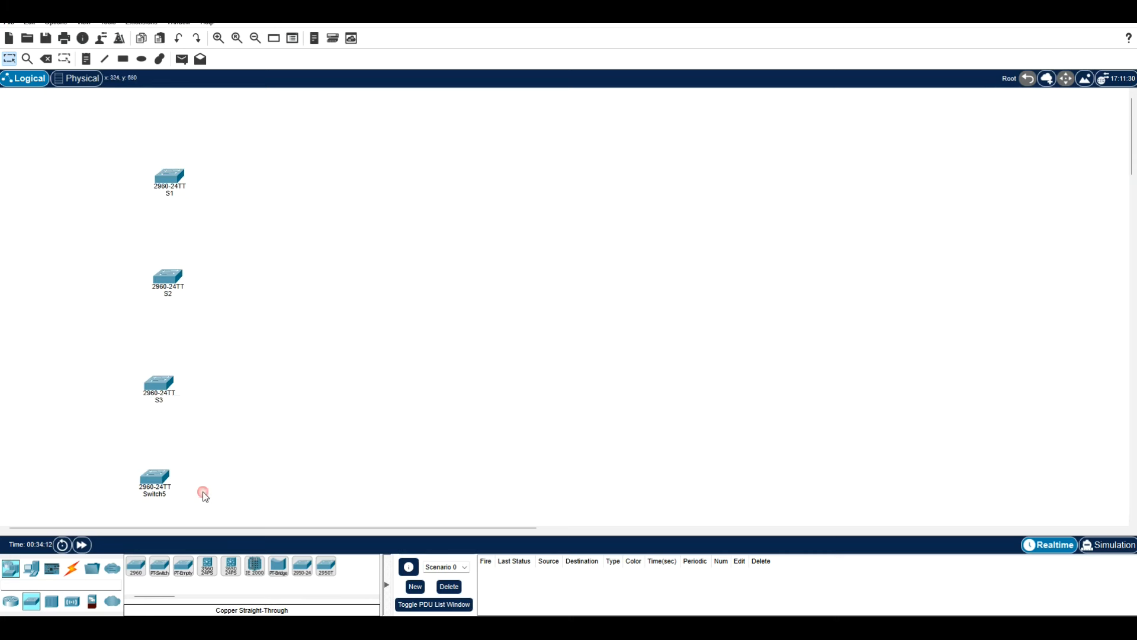
left_click(148, 497)
left_click_drag(141, 495, 204, 497)
type("S4")
key("Return")
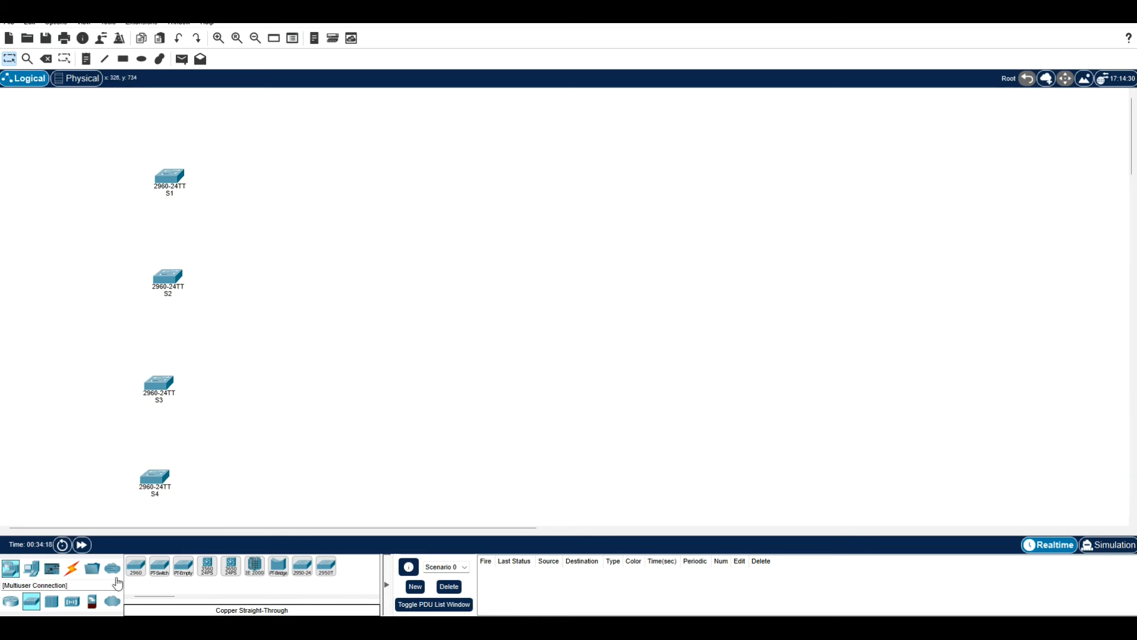
Place eight PCs in a vertical column to the left of the four switches.
left_click(31, 569)
left_click_drag(135, 556, 59, 127)
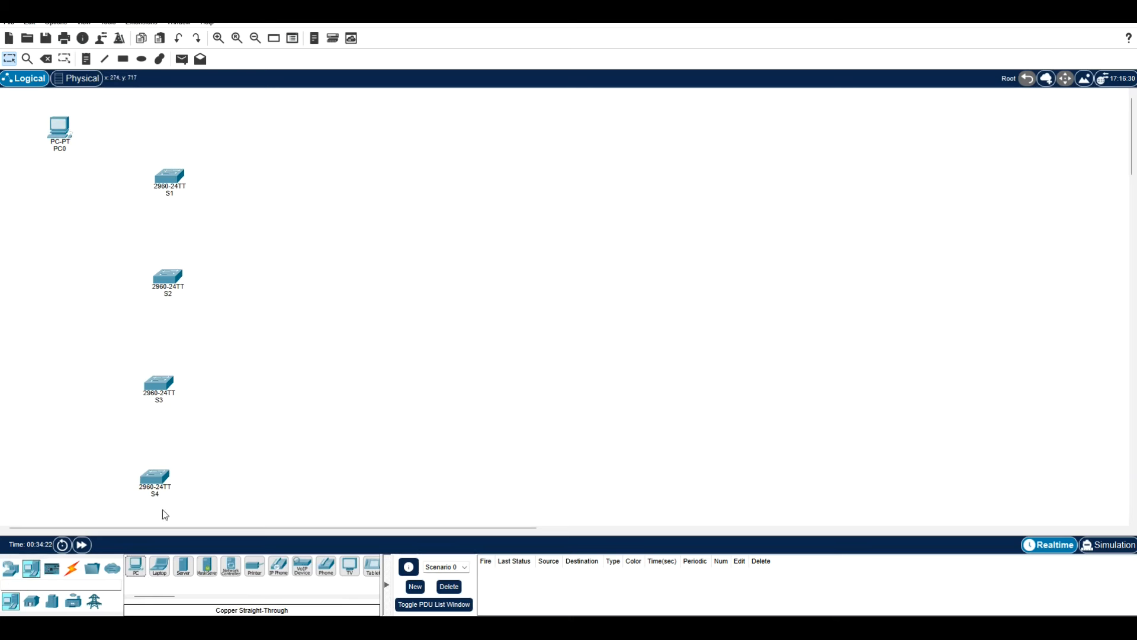
left_click_drag(136, 565, 64, 200)
left_click_drag(136, 565, 63, 260)
left_click_drag(136, 566, 60, 310)
left_click_drag(136, 565, 60, 421)
left_click_drag(138, 571, 58, 512)
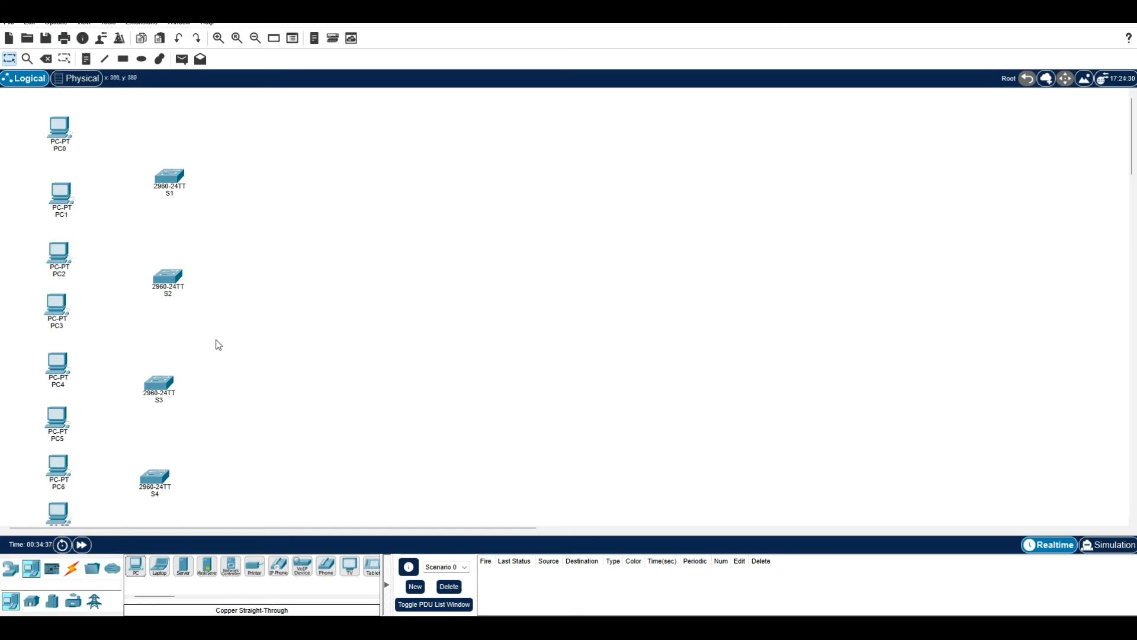
Move the whole column of PCs upward so the lowest one fits fully in view.
left_click_drag(33, 109, 131, 536)
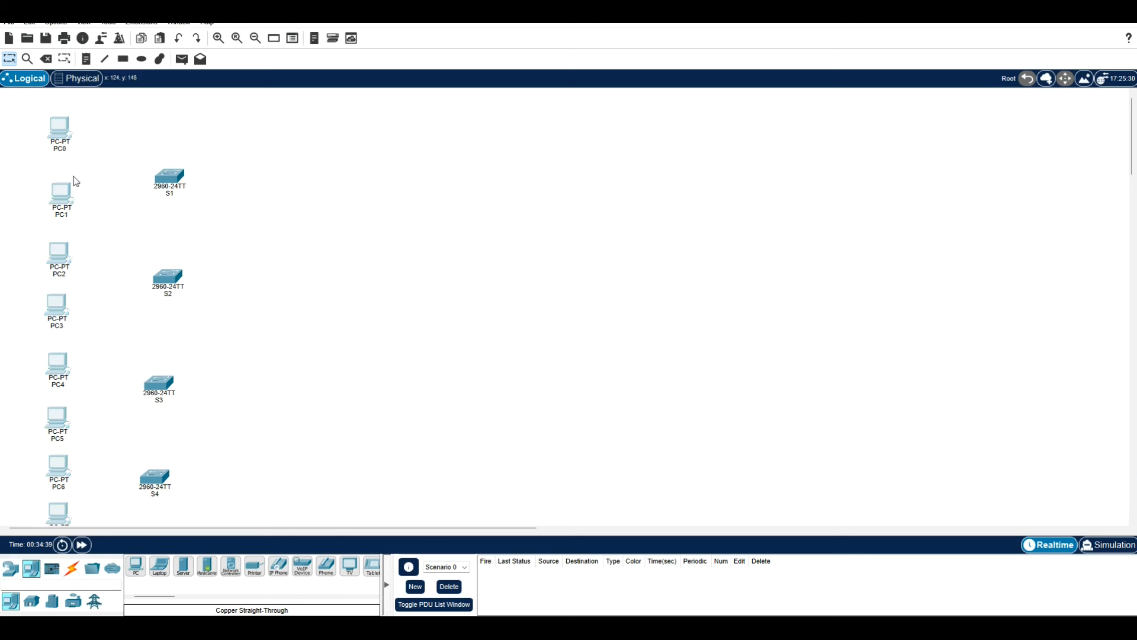
left_click_drag(76, 181, 82, 164)
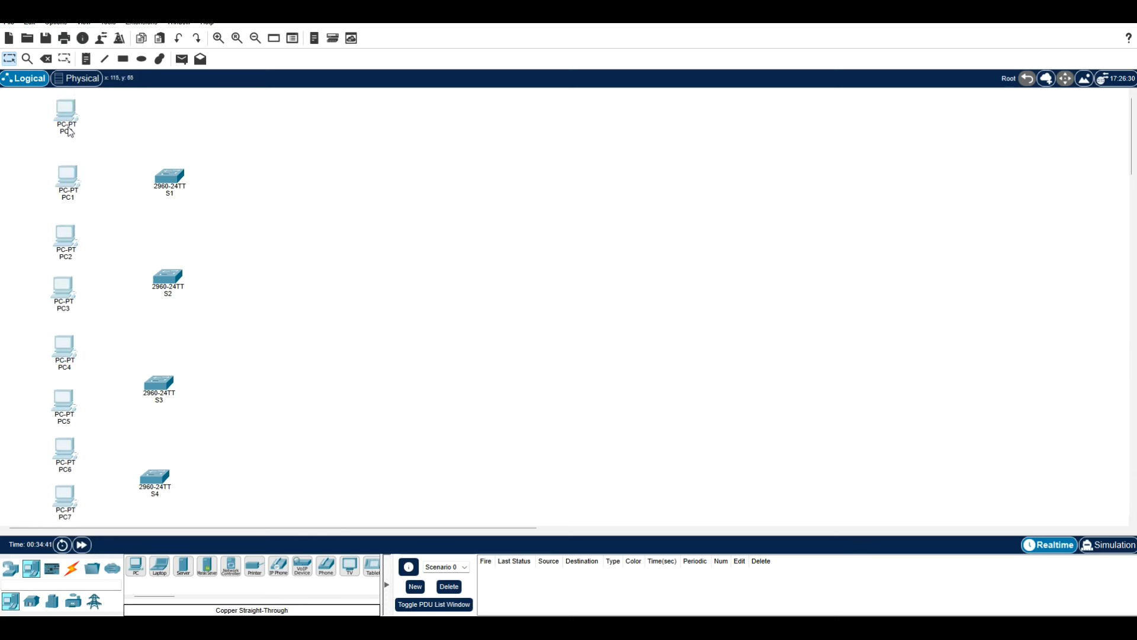
left_click(97, 146)
left_click(70, 113)
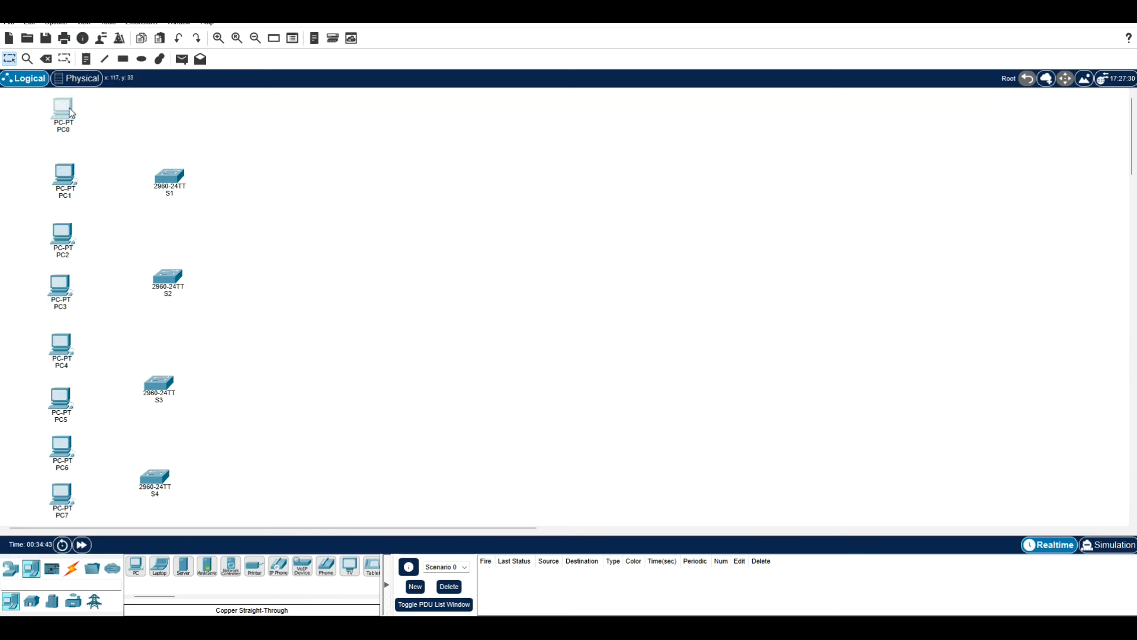
left_click(762, 113)
Move each of the four switches slightly upward so that each sits beside its pair of PCs.
left_click_drag(170, 176, 169, 143)
left_click(263, 198)
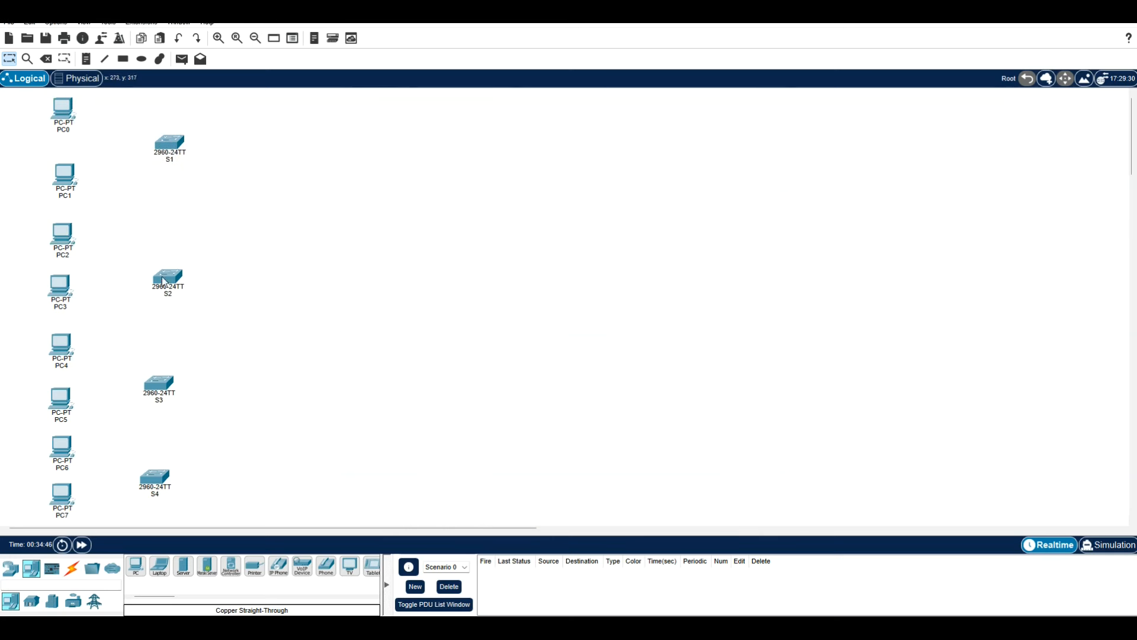
left_click_drag(164, 281, 164, 262)
left_click_drag(164, 386, 160, 371)
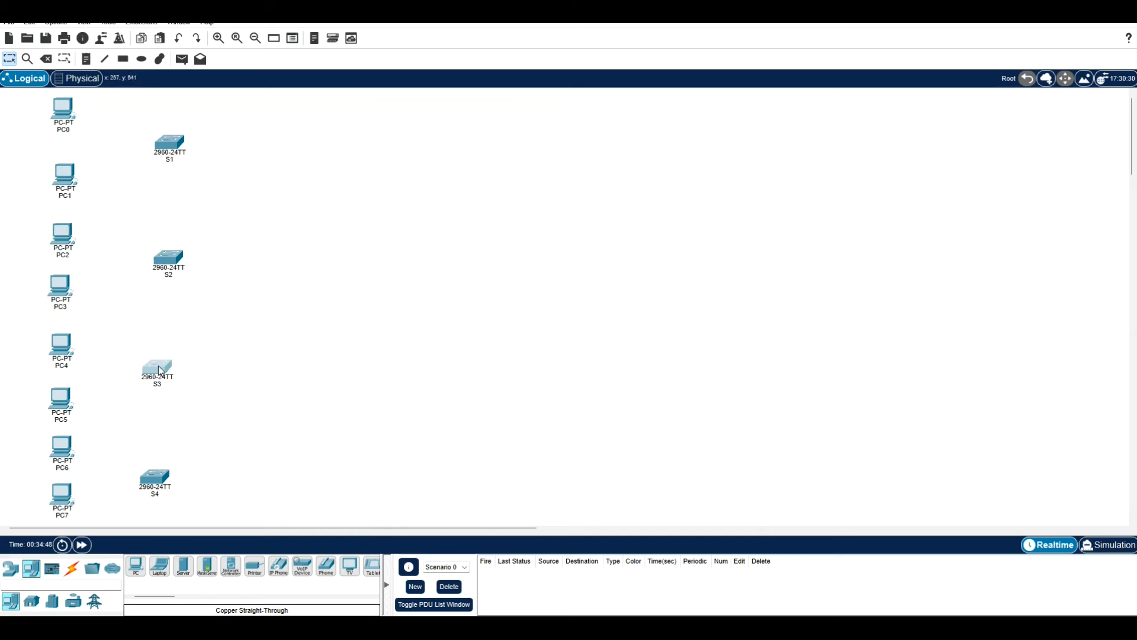
left_click_drag(155, 481, 156, 465)
left_click(289, 469)
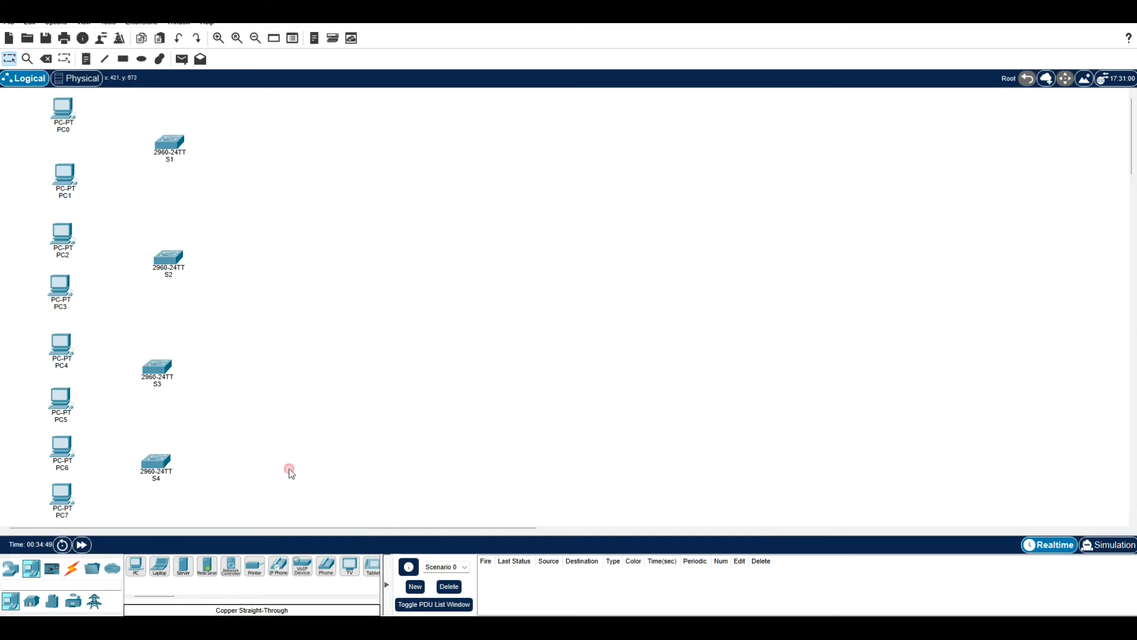
Connect S1 ports FastEthernet0/1 and 0/2 to FastEthernet0 on PC0 and PC1 with copper straight-through cables.
left_click(72, 570)
left_click(186, 568)
left_click(162, 144)
left_click(225, 161)
left_click(65, 111)
left_click(106, 155)
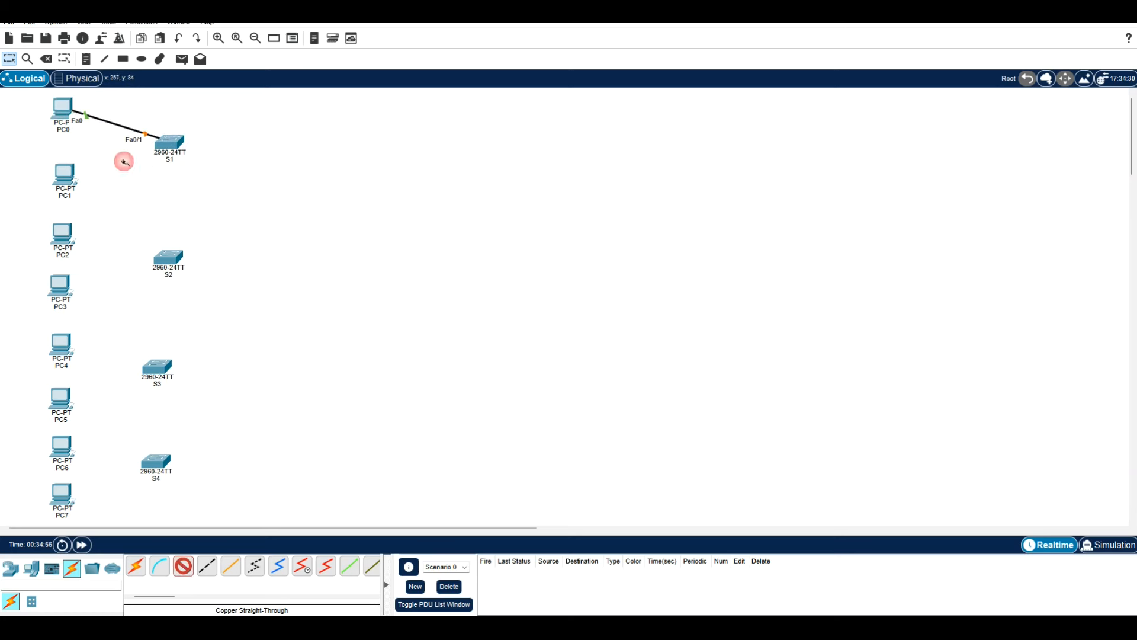
left_click(164, 141)
left_click(210, 163)
left_click(64, 176)
left_click(119, 221)
Connect S2 ports FastEthernet0/1 and 0/2 to FastEthernet0 on PC2 and PC3 with copper straight-through cables.
left_click(167, 258)
left_click(229, 281)
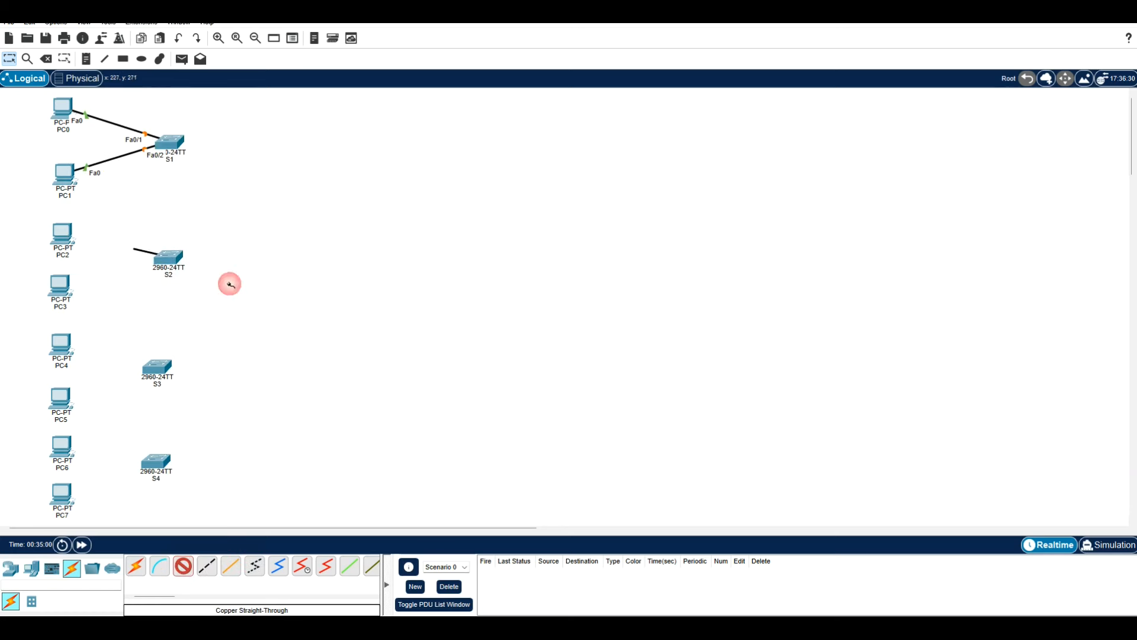
left_click(67, 235)
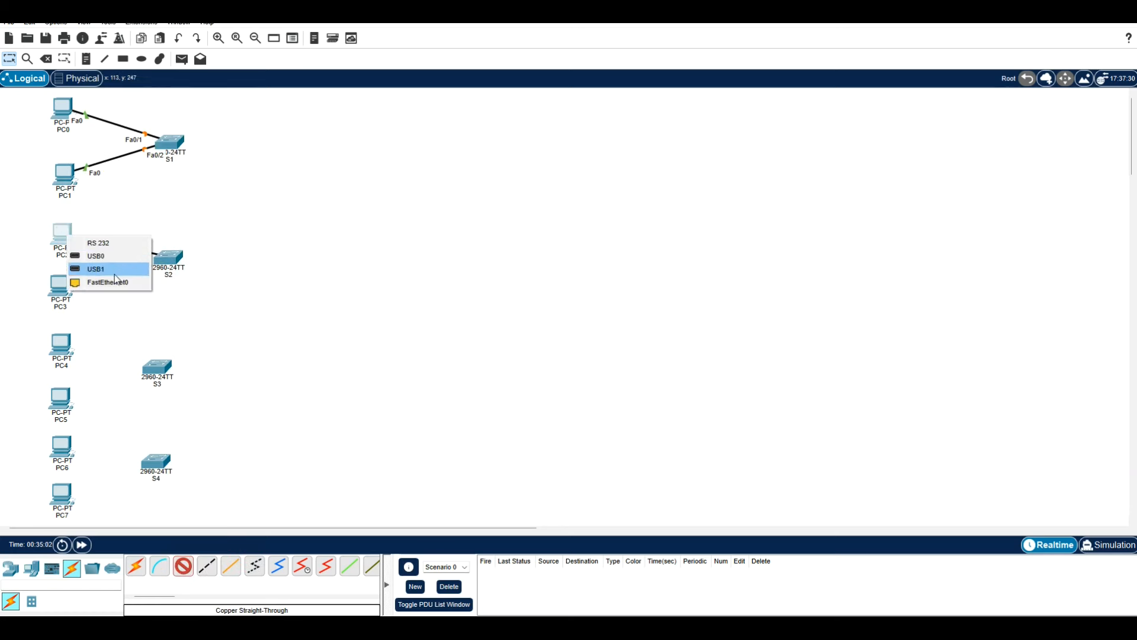
left_click(115, 280)
left_click(168, 260)
left_click(188, 292)
left_click(62, 287)
left_click(115, 333)
Connect S3 ports FastEthernet0/1 and 0/2 to FastEthernet0 on PC4 and PC5 with copper straight-through cables.
left_click(156, 367)
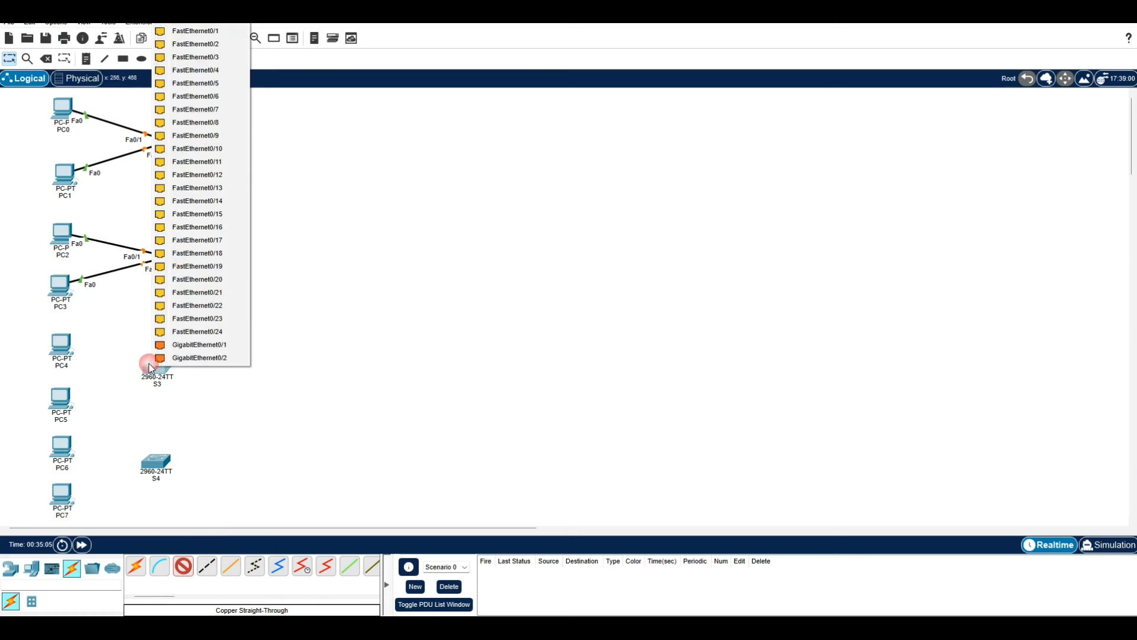
left_click(200, 76)
left_click(70, 339)
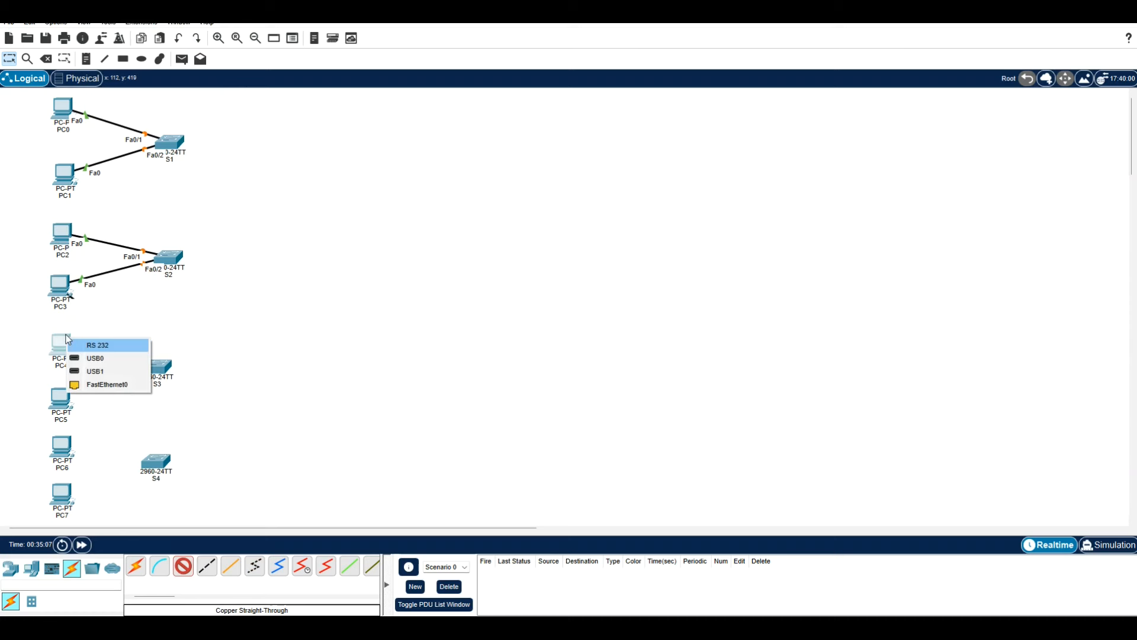
left_click(103, 385)
left_click(156, 367)
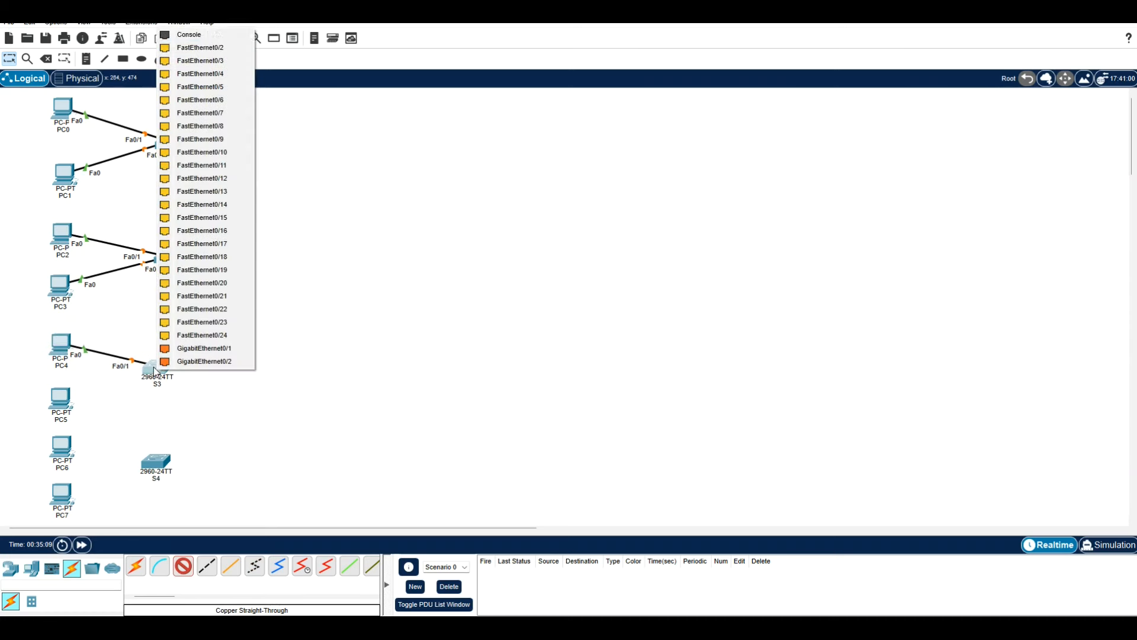
left_click(202, 47)
left_click(62, 403)
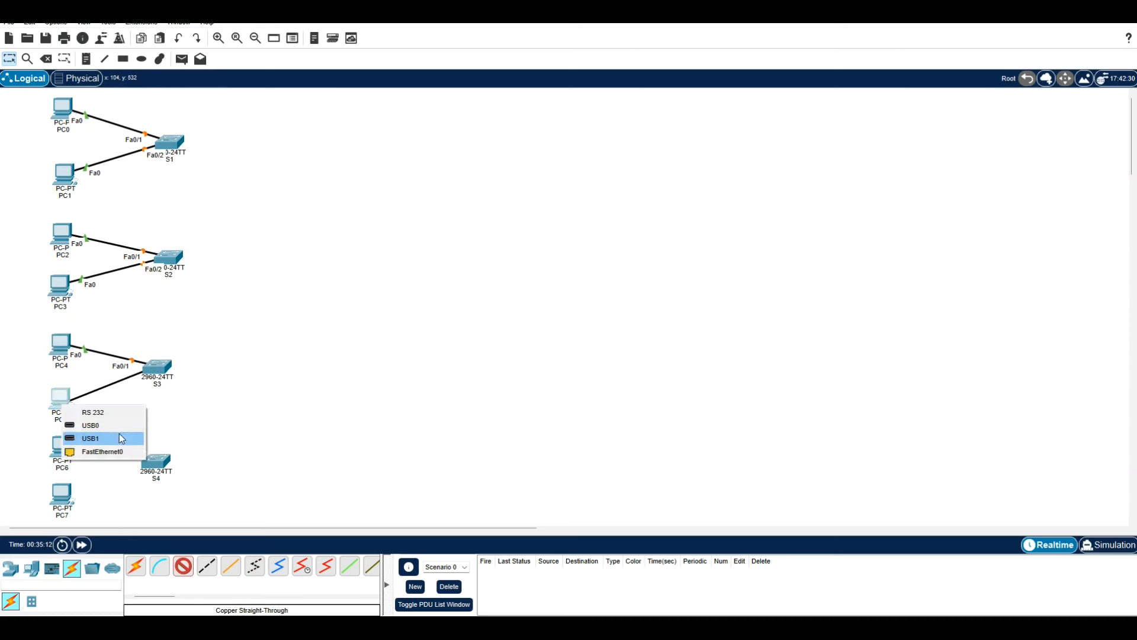
left_click(102, 451)
Connect S4 ports FastEthernet0/1 and 0/2 to FastEthernet0 on PC6 and PC7 with copper straight-through cables.
left_click(153, 462)
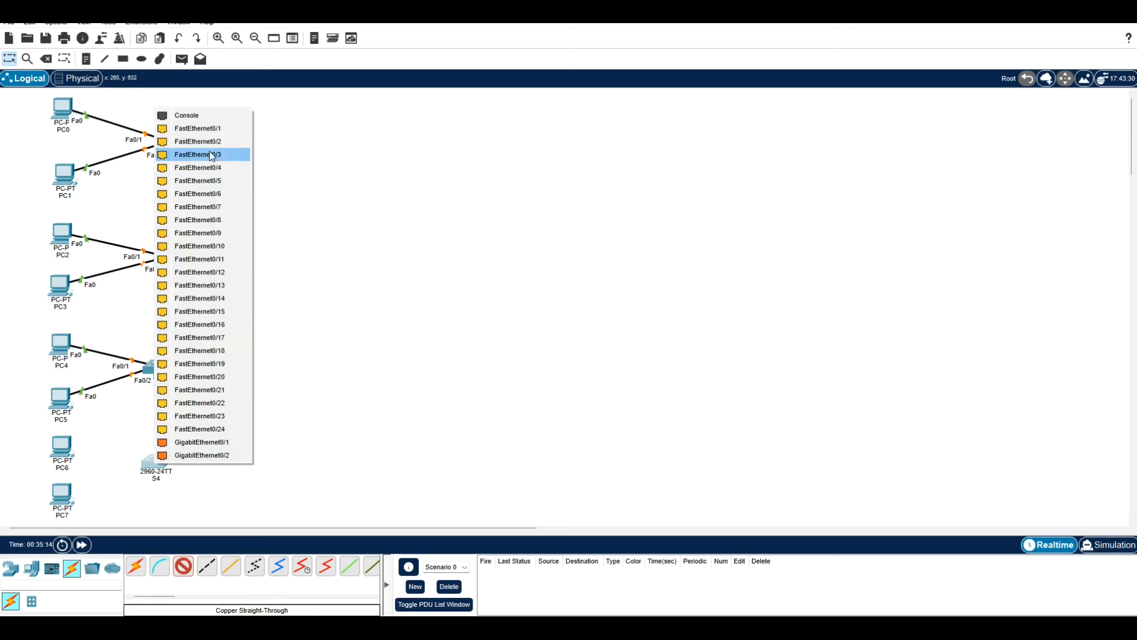
left_click(202, 128)
left_click(63, 450)
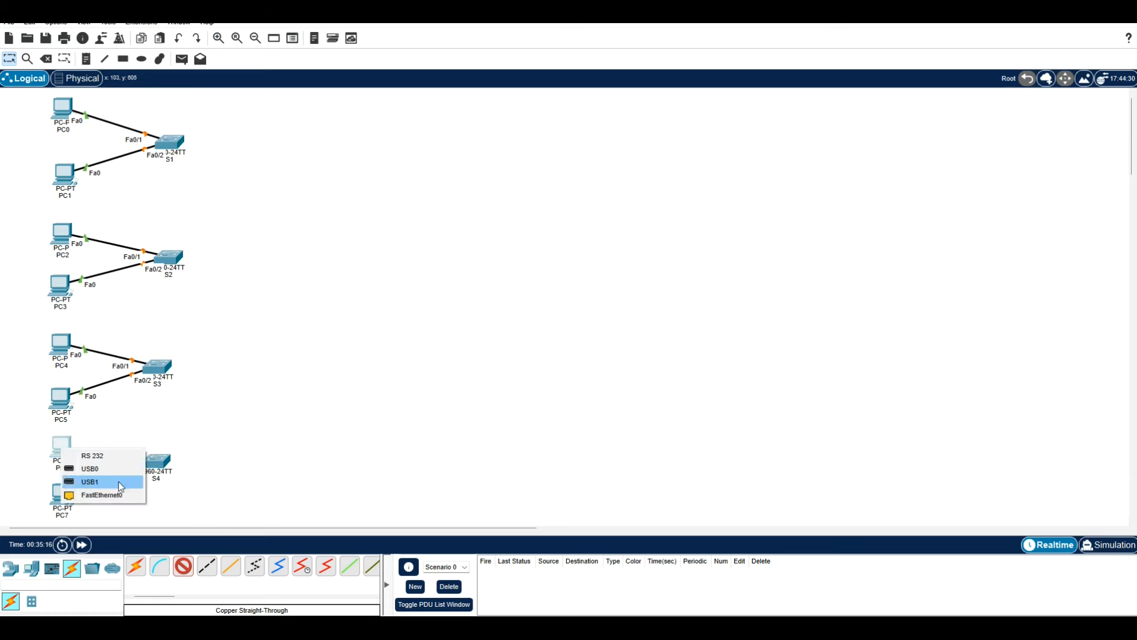
left_click(116, 497)
left_click(156, 464)
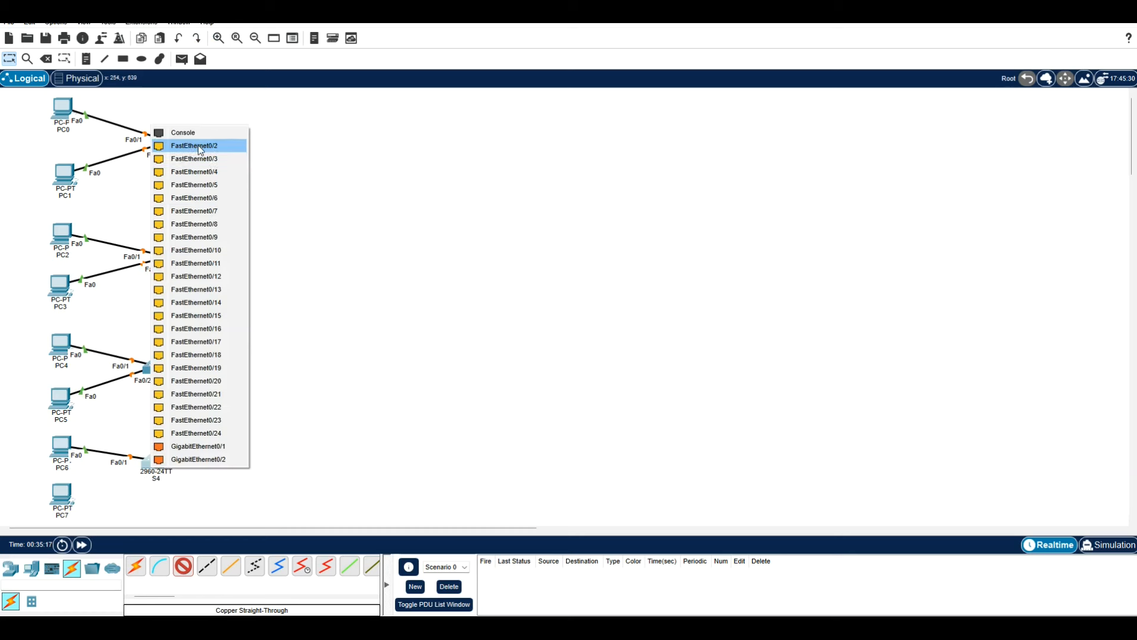
left_click(202, 145)
left_click(64, 502)
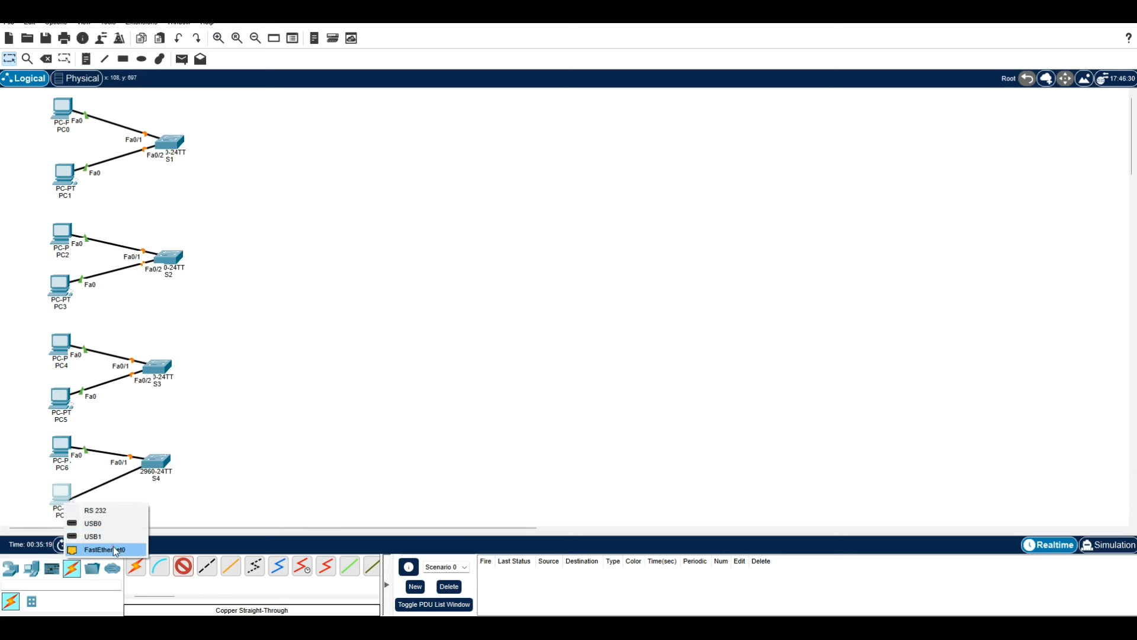
left_click(116, 550)
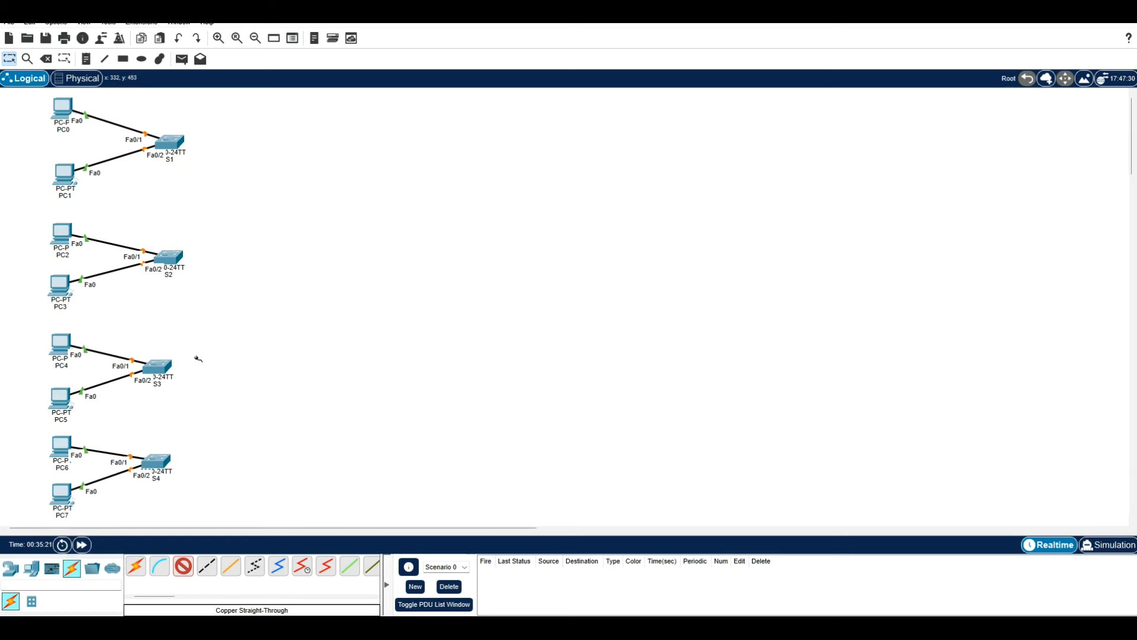
key("Escape")
left_click(31, 571)
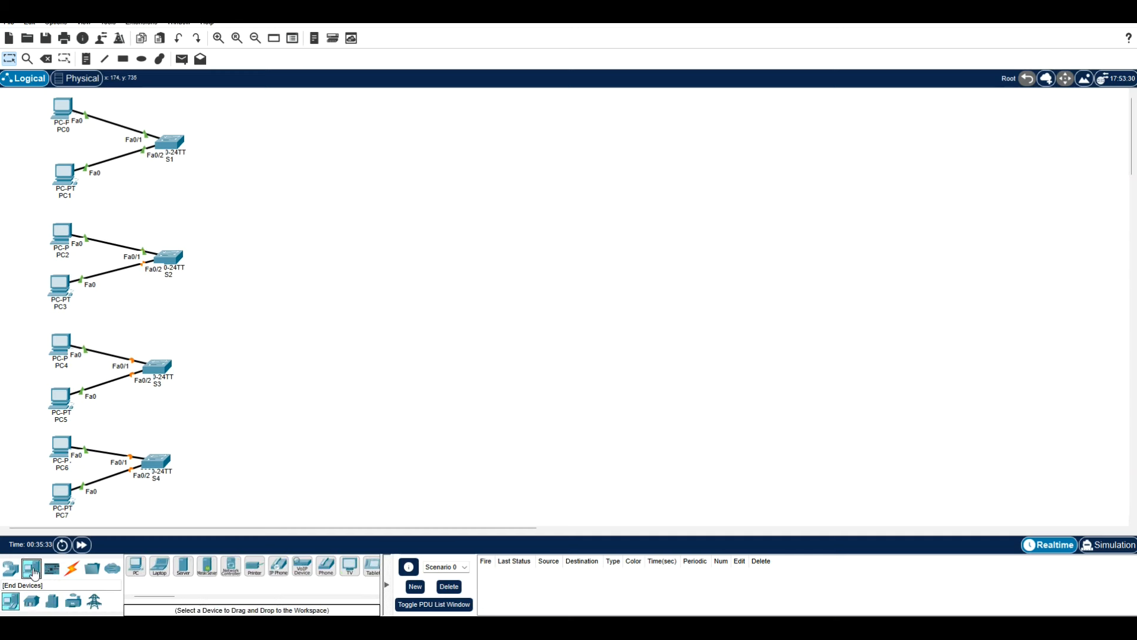
left_click(74, 569)
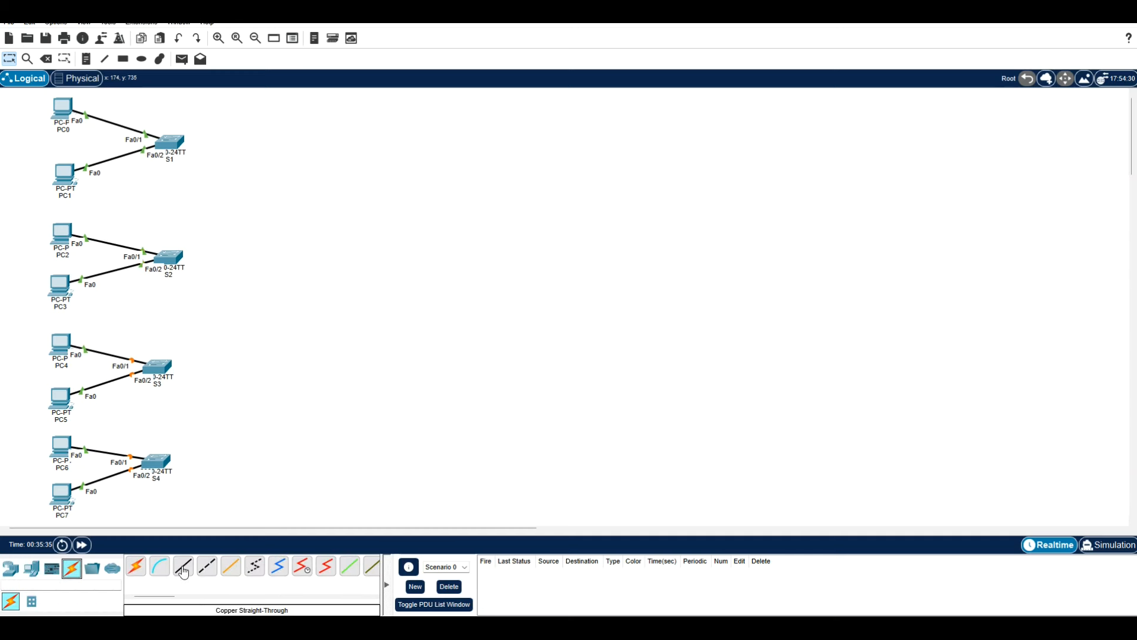
left_click(182, 572)
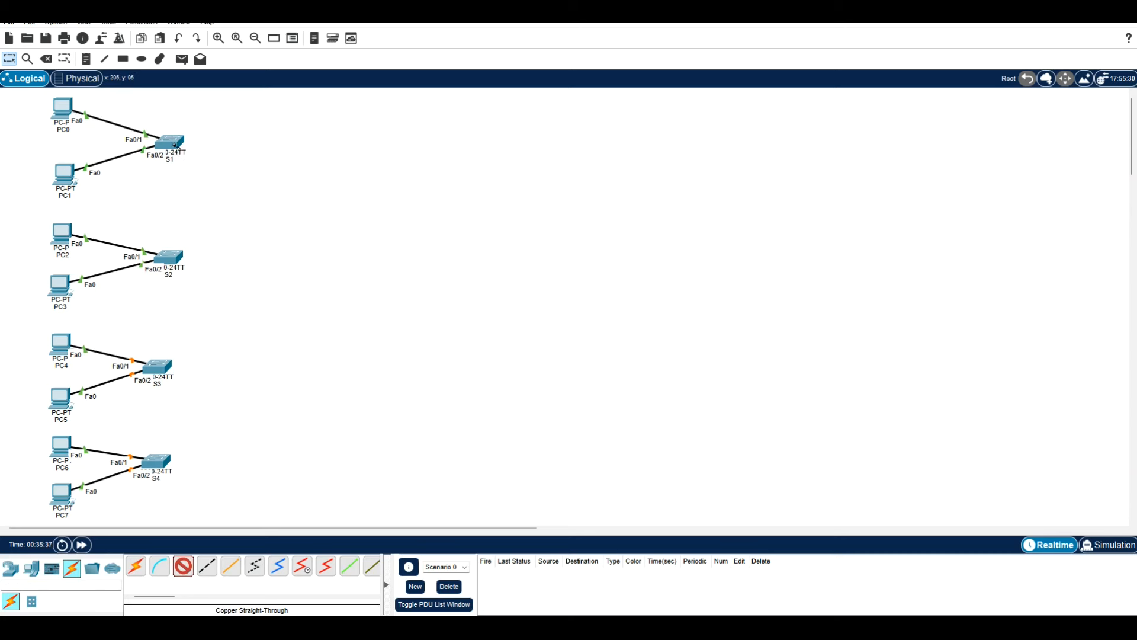
mouse_move(175, 145)
key("Escape")
left_click_drag(214, 117, 112, 187)
left_click_drag(206, 228, 140, 296)
left_click_drag(191, 344, 122, 393)
left_click_drag(191, 436, 130, 495)
left_click(273, 409)
Add a text note reading "VLAN 10 : 192.168.10.0/24" above switch S1.
left_click(90, 62)
left_click(156, 116)
type("VLAN 10")
key("Return")
left_click(378, 193)
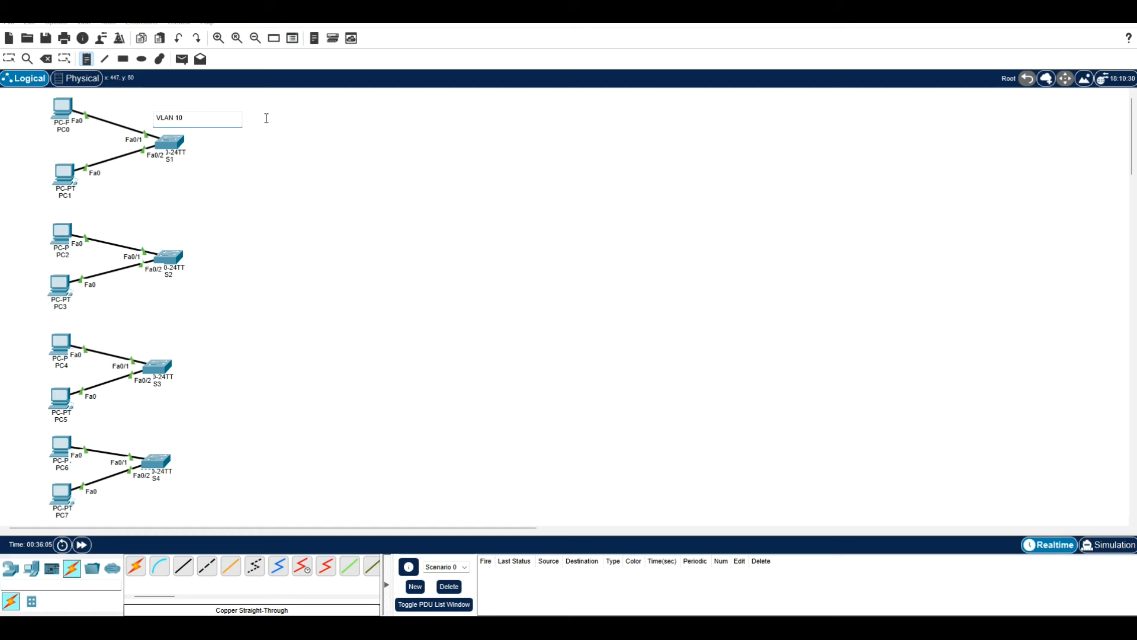
type("192.168.10.0/24")
key("Escape")
Duplicate the VLAN 10 note and place one copy above each of the switches S2, S3 and S4.
left_click(220, 119)
left_click_drag(217, 117, 236, 271)
left_click_drag(237, 178, 185, 239)
left_click_drag(255, 227, 171, 341)
left_click_drag(264, 288, 152, 440)
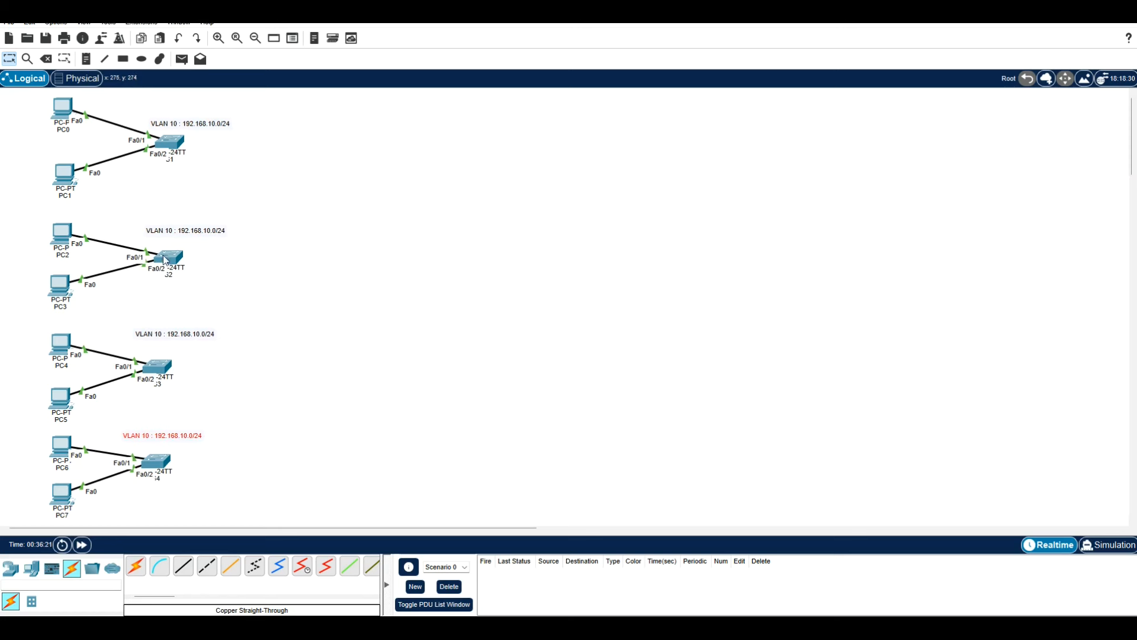
Edit the note above S2 to read "VLAN 20 : 192.168.20.0/24".
double_click(170, 232)
left_click_drag(162, 229, 203, 229)
type("2")
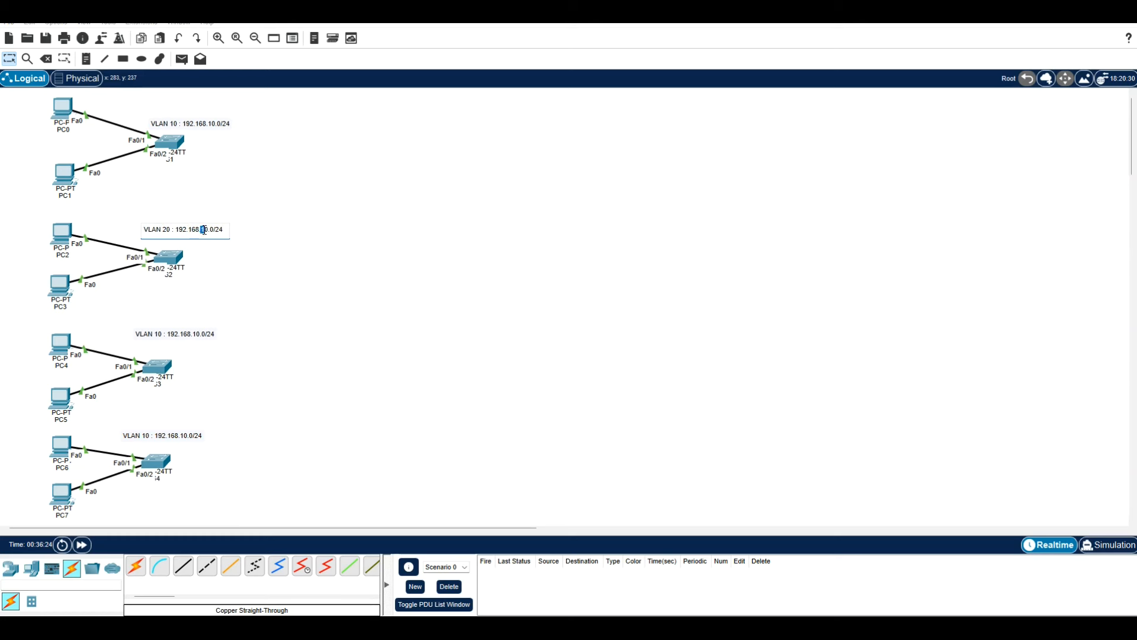
type("2")
left_click(213, 252)
Edit the note above S3 to read "VLAN 30 : 192.168.30.0/24".
double_click(186, 334)
left_click_drag(188, 332, 193, 332)
type("2")
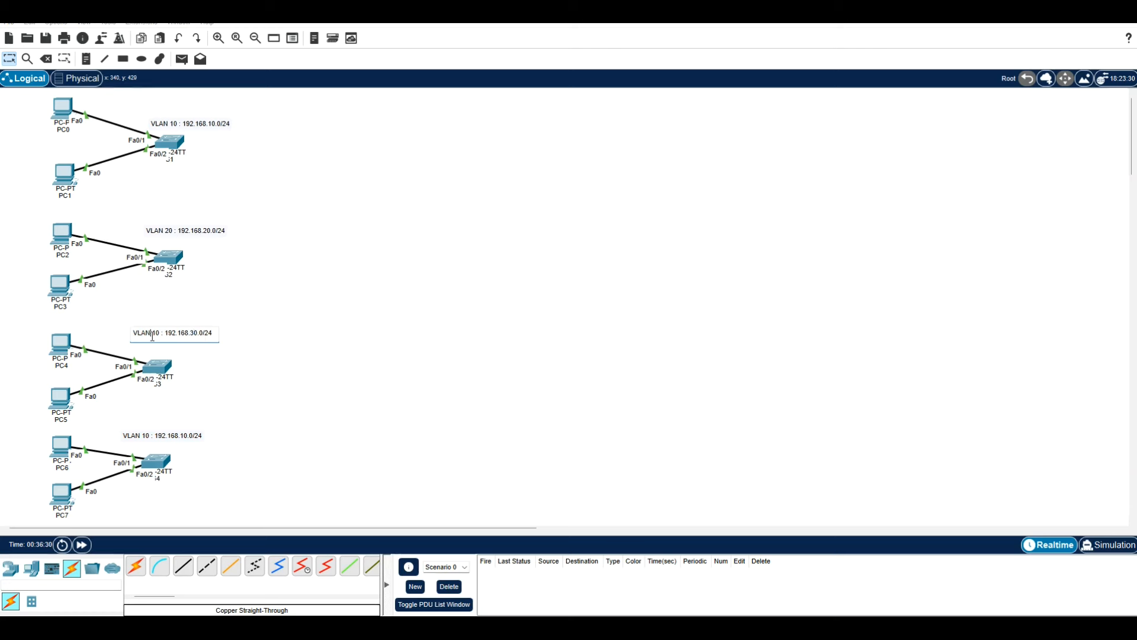
type("3")
left_click(199, 366)
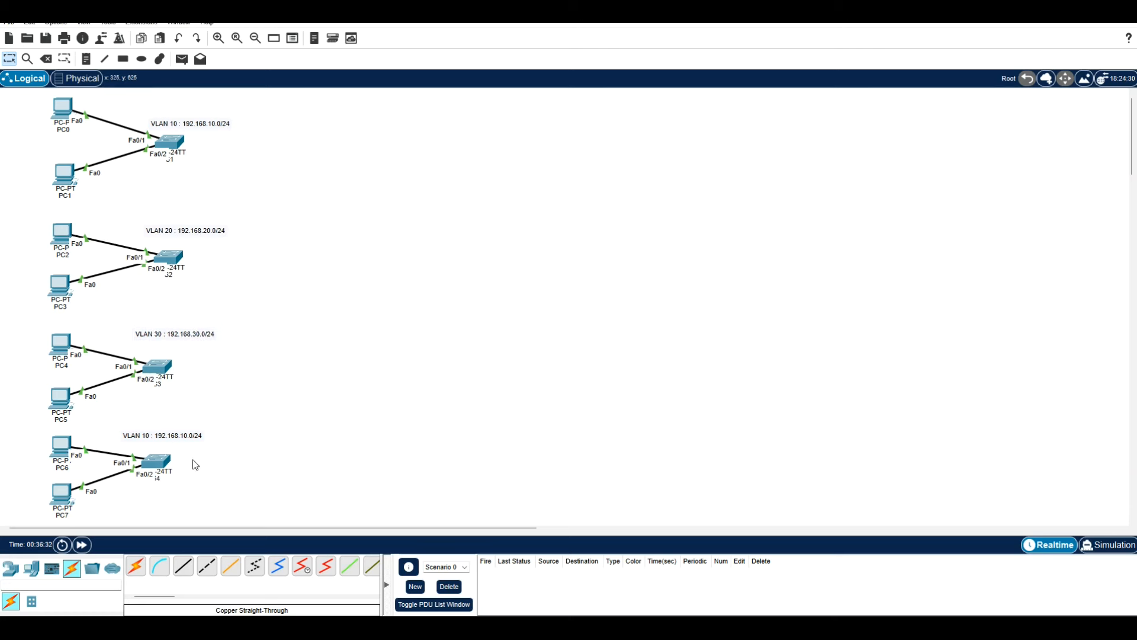
Edit the note above S4 to read "VLAN 40 : 192.168.40.0/24".
left_click(185, 444)
type("4")
type("4")
left_click(297, 355)
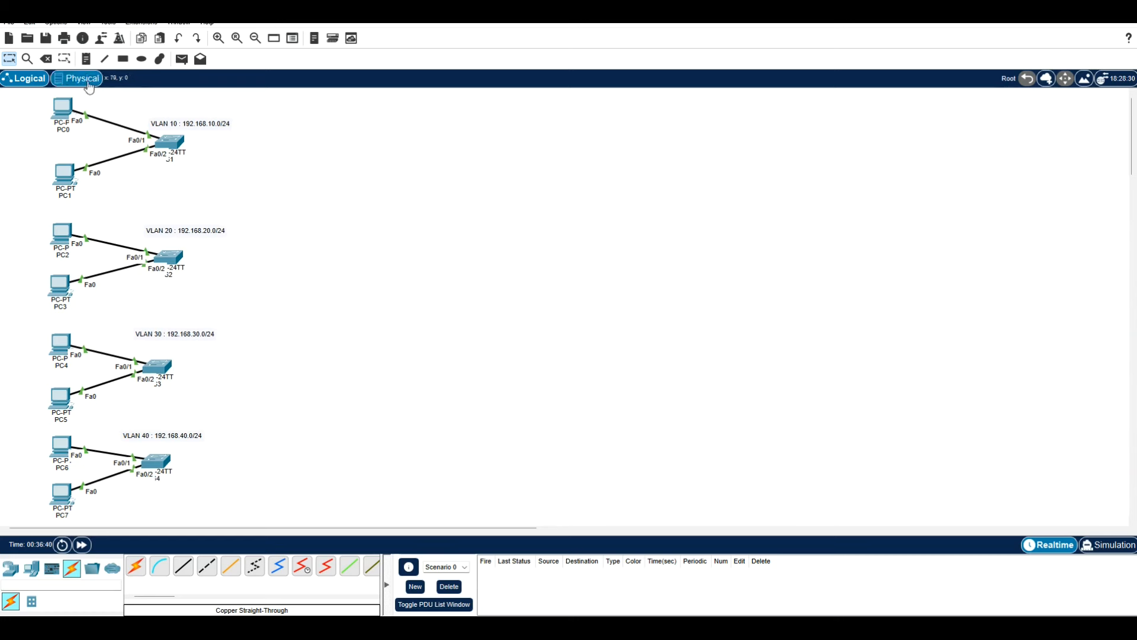
Configure PC0 with static IPv4 address 192.168.10.1, subnet mask 255.255.255.0 and default gateway 192.168.10.254.
left_click(62, 110)
left_click(459, 129)
left_click(413, 173)
left_click(542, 208)
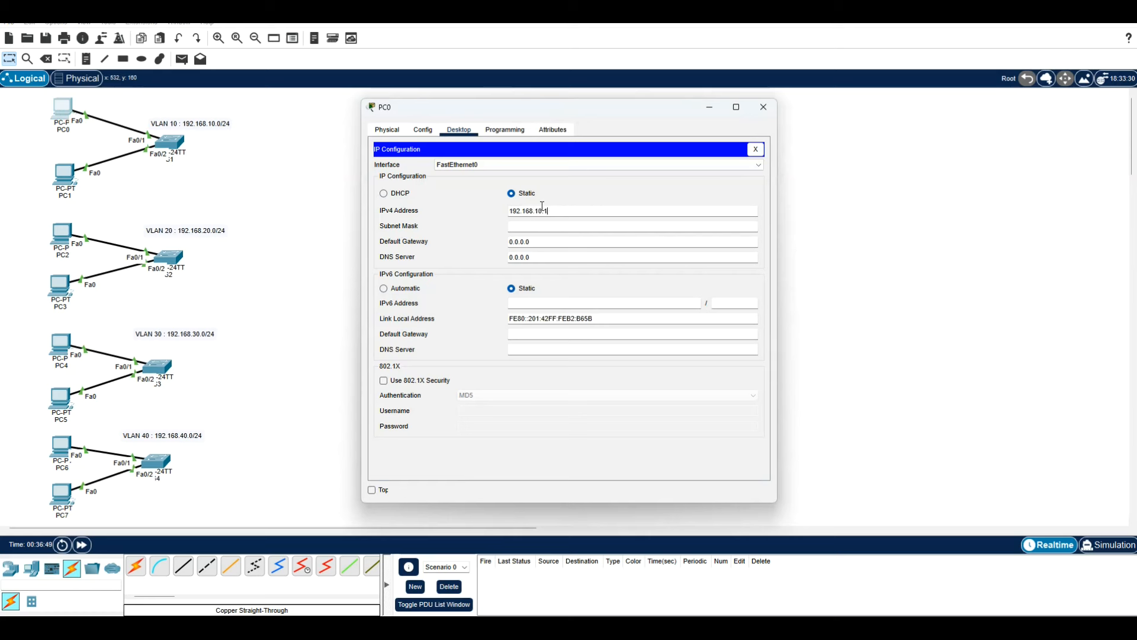
left_click(550, 227)
type("192.168.10.1")
left_click_drag(603, 227, 408, 218)
key("BackSpace")
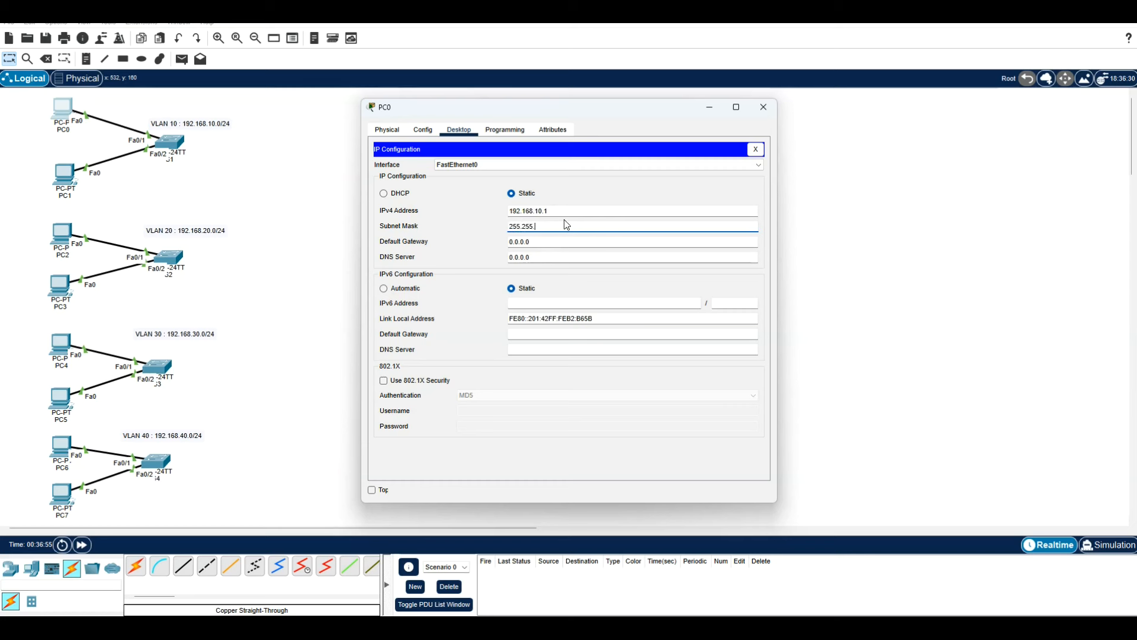
double_click(548, 242)
type("192.168.10.1")
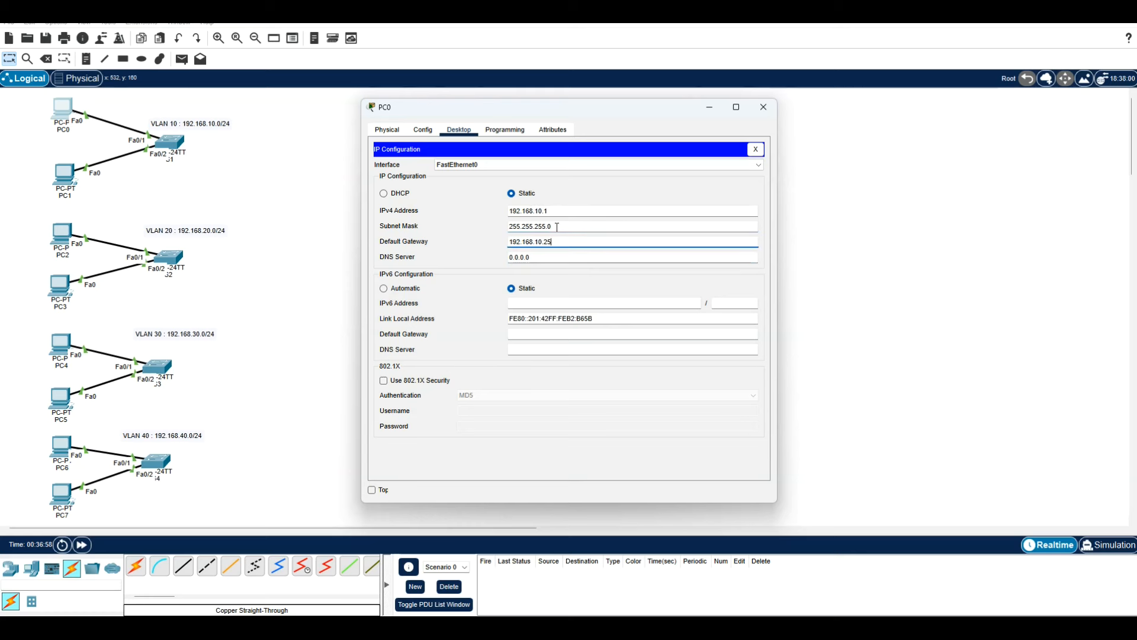
left_click_drag(557, 242, 490, 239)
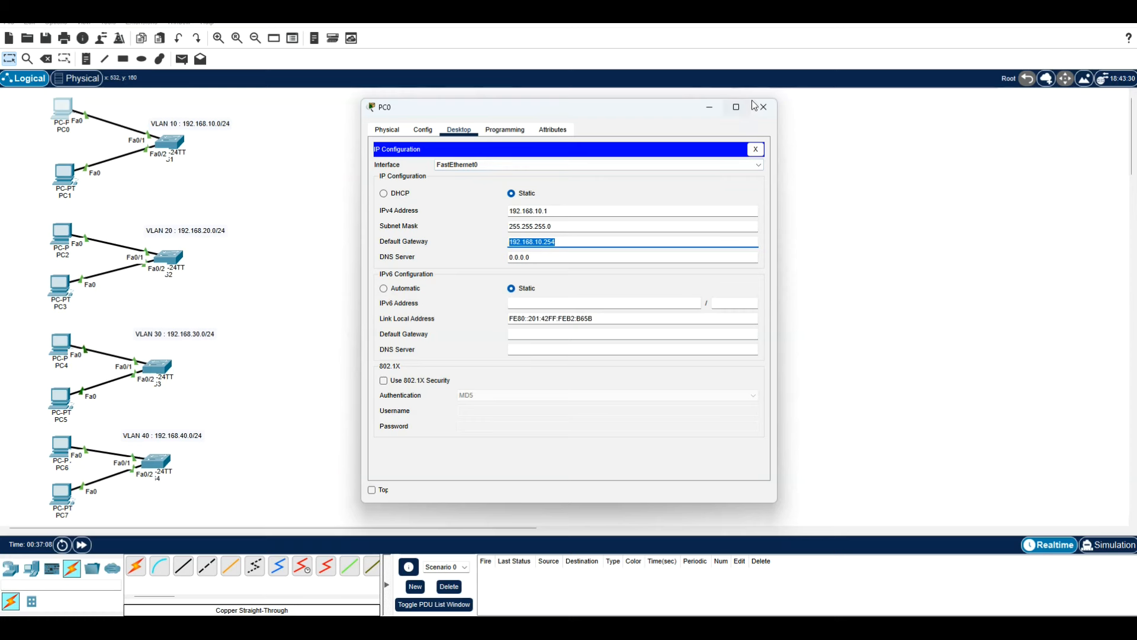
left_click(768, 108)
Configure PC1 with static IPv4 address 192.168.10.2, subnet mask 255.255.255.0 and default gateway 192.168.10.254.
left_click(64, 177)
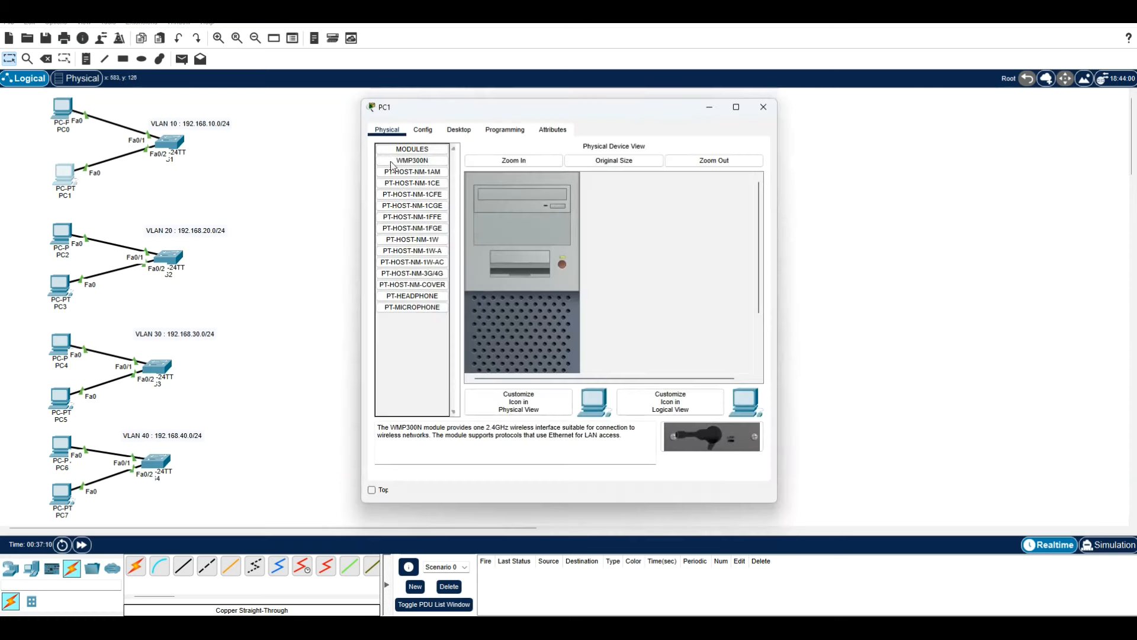
left_click(448, 134)
left_click(413, 176)
left_click(564, 211)
type("192.168.10.1")
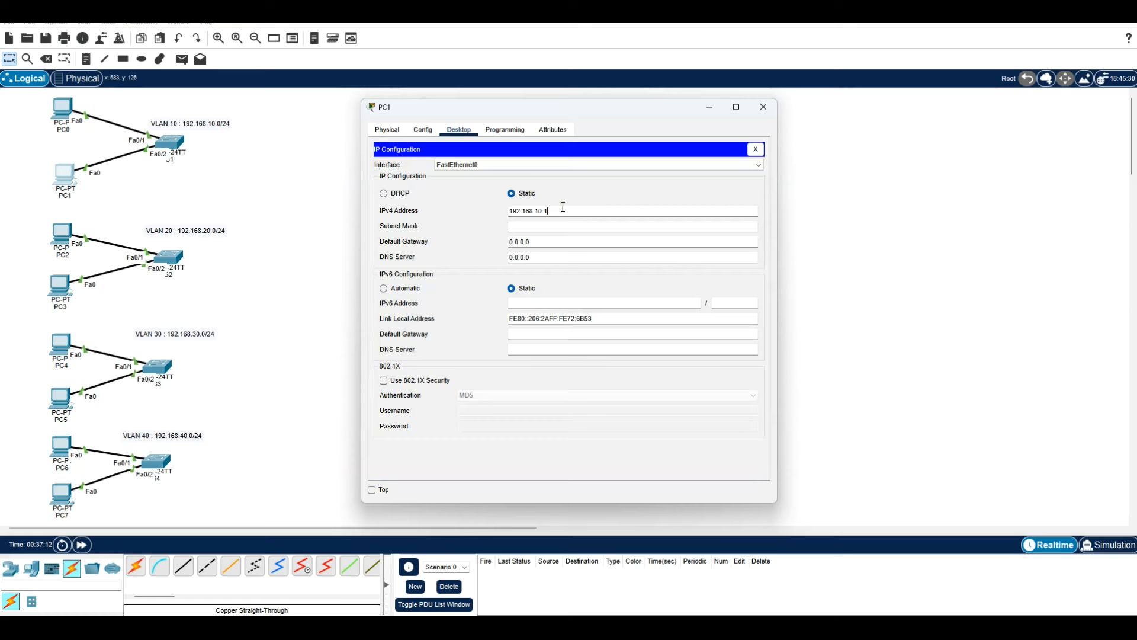
left_click_drag(584, 211, 436, 200)
key("ctrl+c")
left_click(550, 226)
key("Tab")
key("ctrl+v")
left_click(530, 258)
left_click(763, 109)
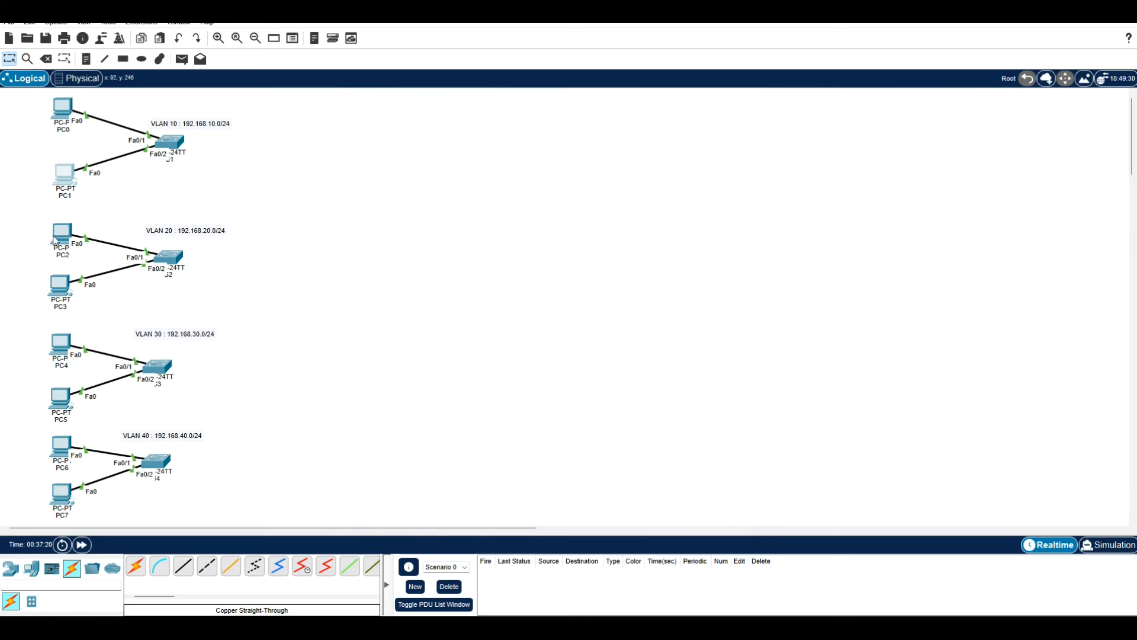
Configure PC2 with static IPv4 address 192.168.20.1, subnet mask 255.255.255.0 and a default gateway on the 192.168.20.0 network.
left_click(54, 239)
left_click(459, 129)
left_click(405, 176)
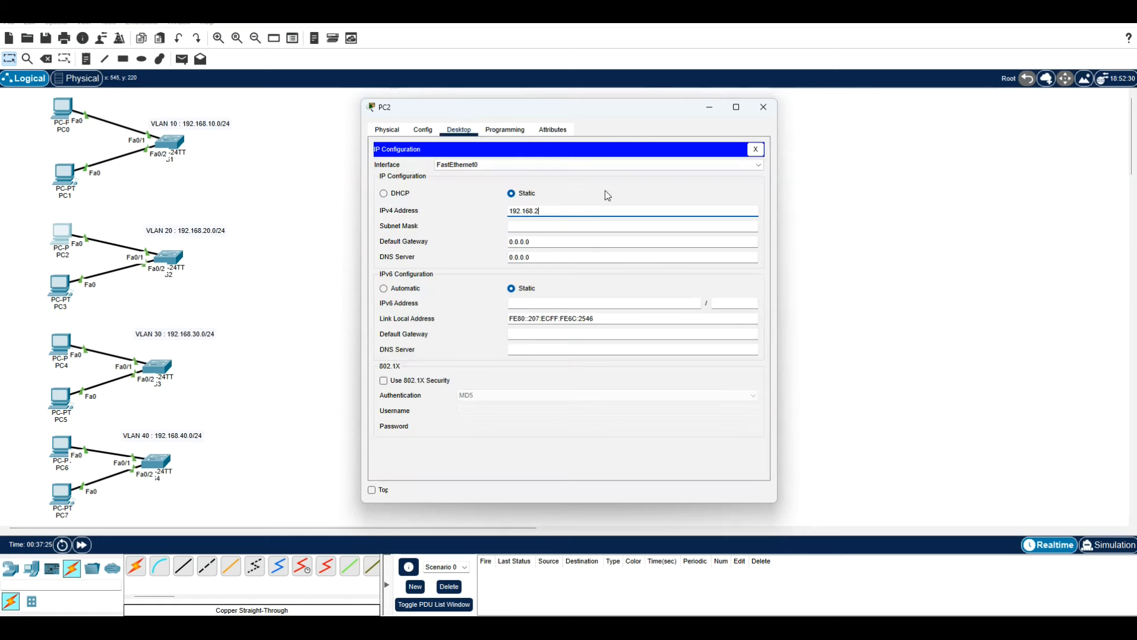
key("Tab")
key("Tab")
type("192.168.20.1")
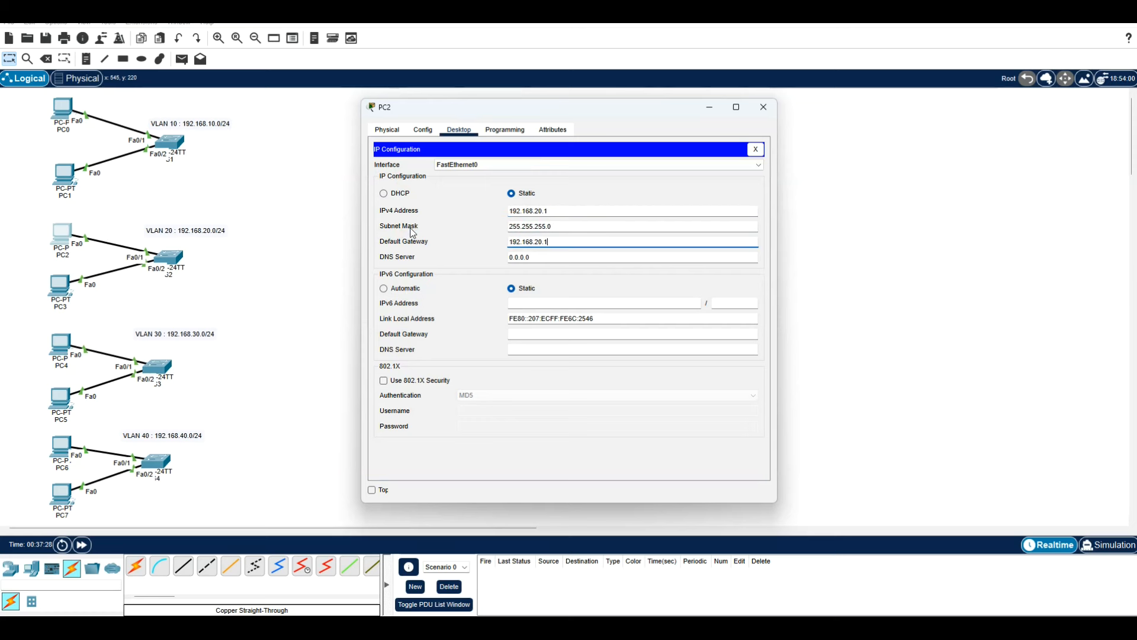
key("Tab")
left_click(763, 108)
Configure PC3 with static IPv4 address 192.168.20.2, subnet mask 255.255.255.0 and default gateway 192.168.20.254.
left_click(60, 286)
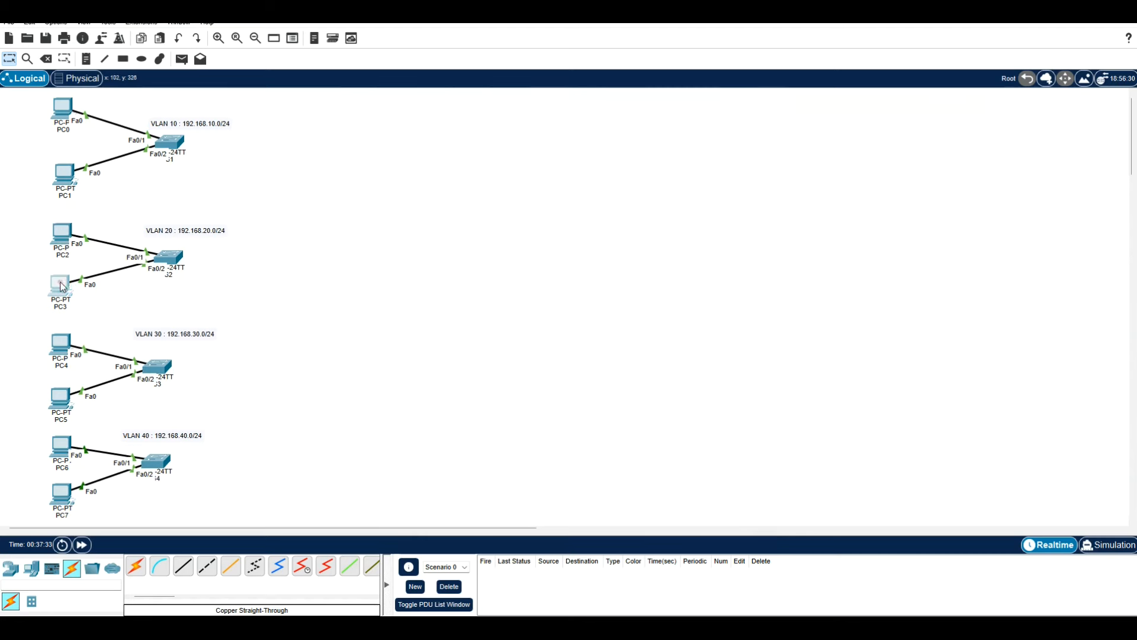
left_click(459, 129)
left_click(412, 171)
left_click(578, 212)
type("192.168.20.1")
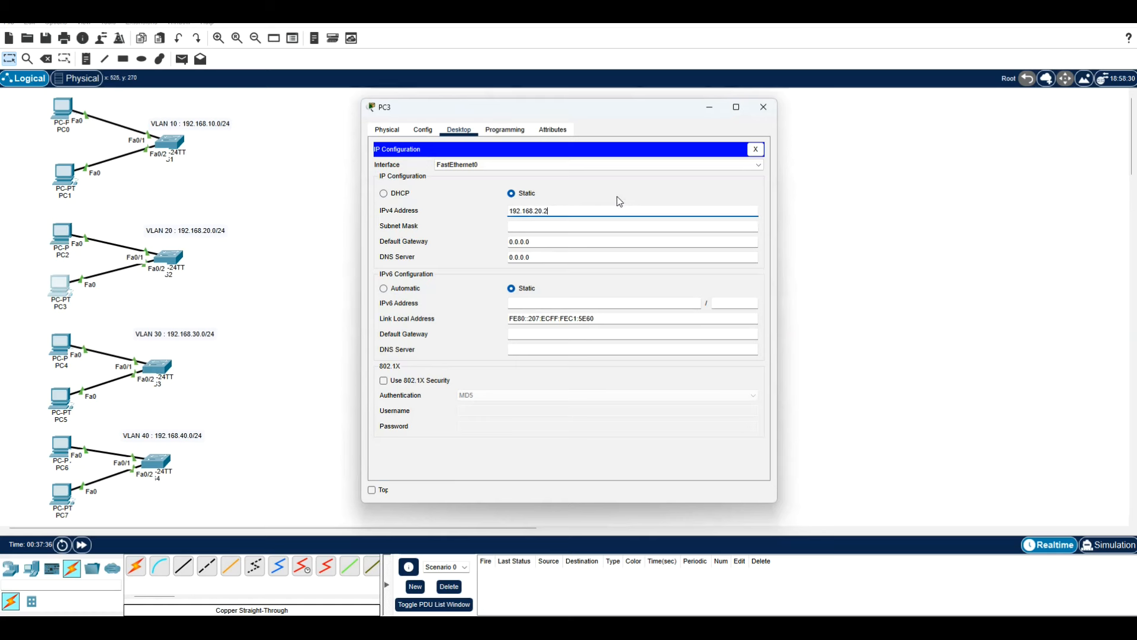
key("Tab")
key("Tab")
type("192.168.20.1")
key("BackSpace")
type("254")
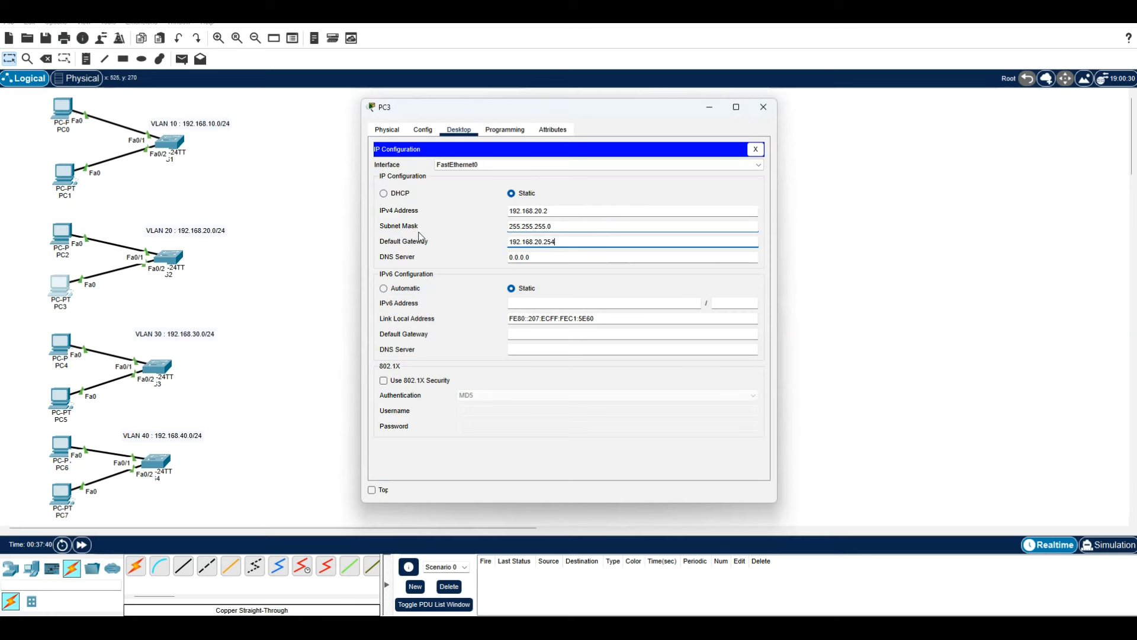
left_click(760, 112)
Assign PC4 the static IPv4 address 192.168.30.1 with subnet mask 255.255.255.0.
left_click(61, 343)
left_click(459, 129)
left_click(411, 179)
left_click(588, 212)
type("192.168.20.1")
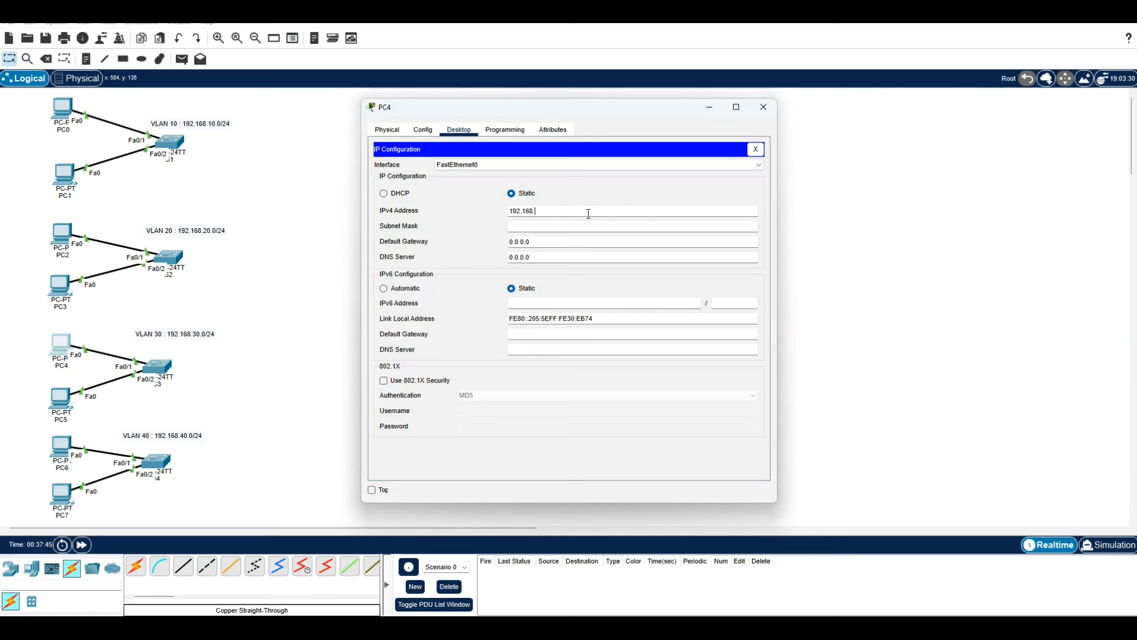
key("Tab")
Set PC4's default gateway to 192.168.30.254 and close its configuration window.
key("Tab")
type("192.168.20.1")
key("BackSpace")
key("BackSpace")
key("BackSpace")
key("BackSpace")
type("30.2")
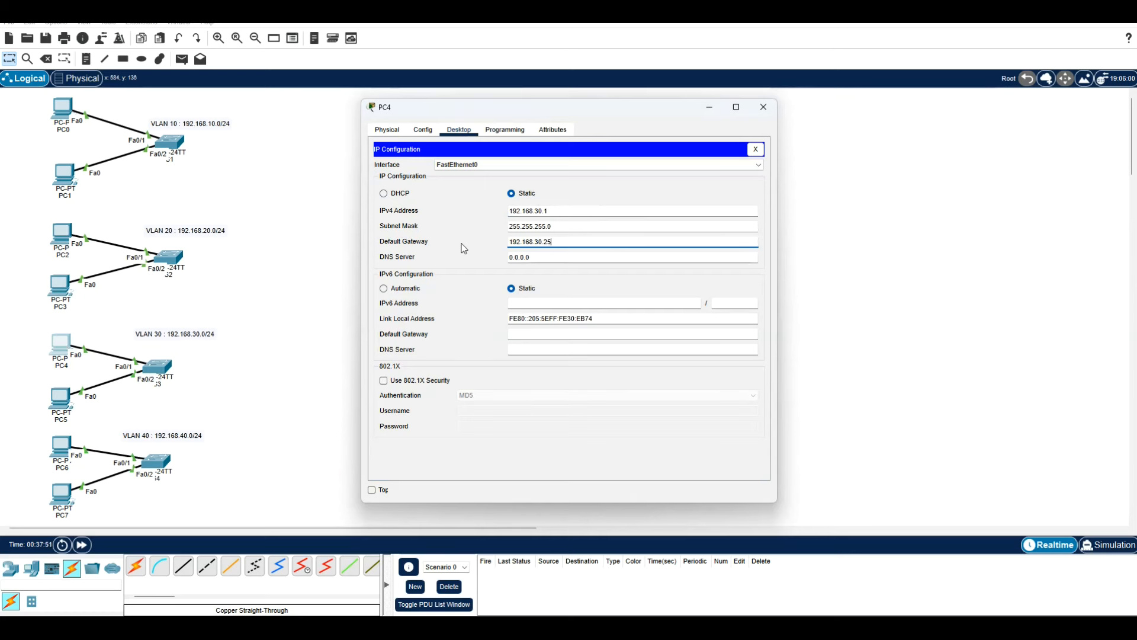
left_click(527, 255)
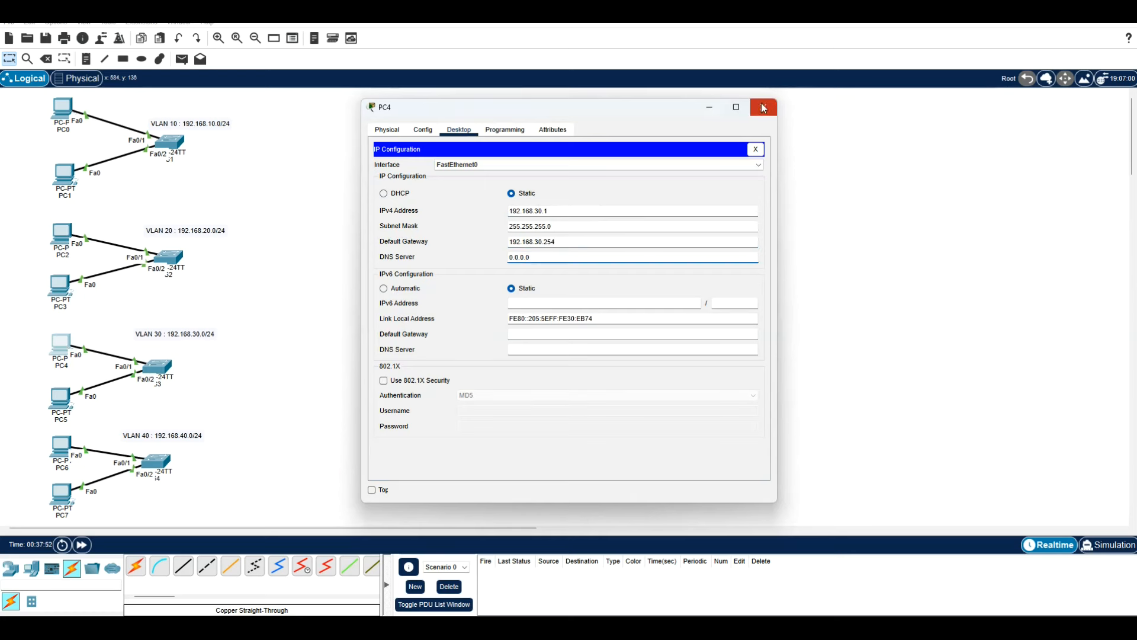
left_click(764, 106)
Configure PC5 with static IPv4 address 192.168.30.2, subnet mask 255.255.255.0 and default gateway 192.168.30.254.
left_click(61, 397)
left_click(467, 130)
left_click(412, 176)
left_click(541, 210)
type("192.168.20.1")
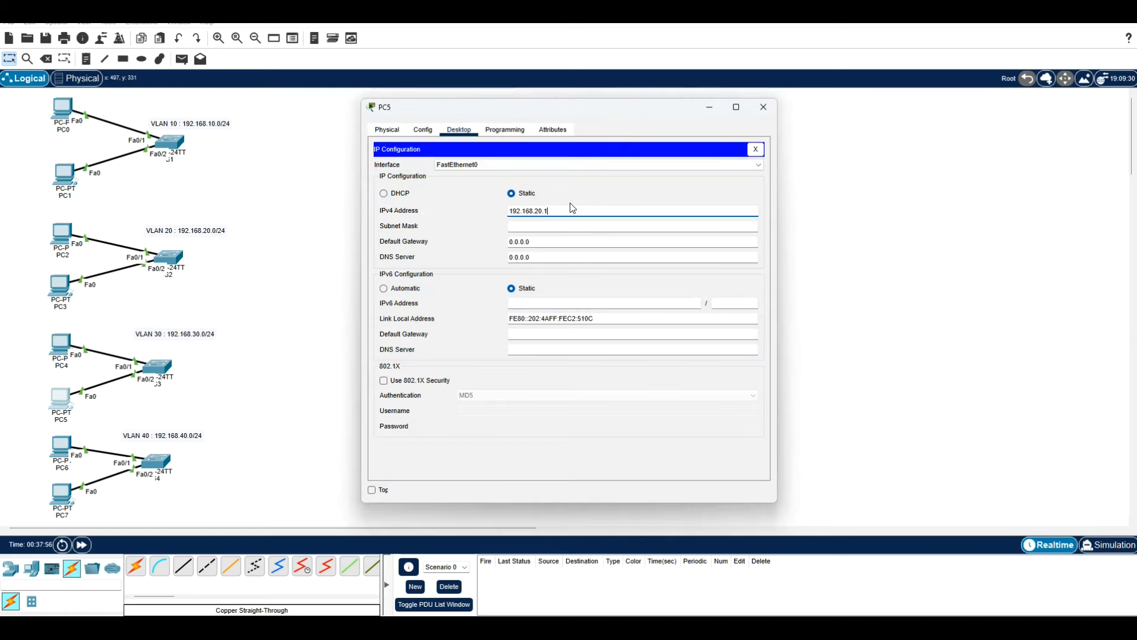
key("Tab")
key("Tab")
type("192.168.20.1")
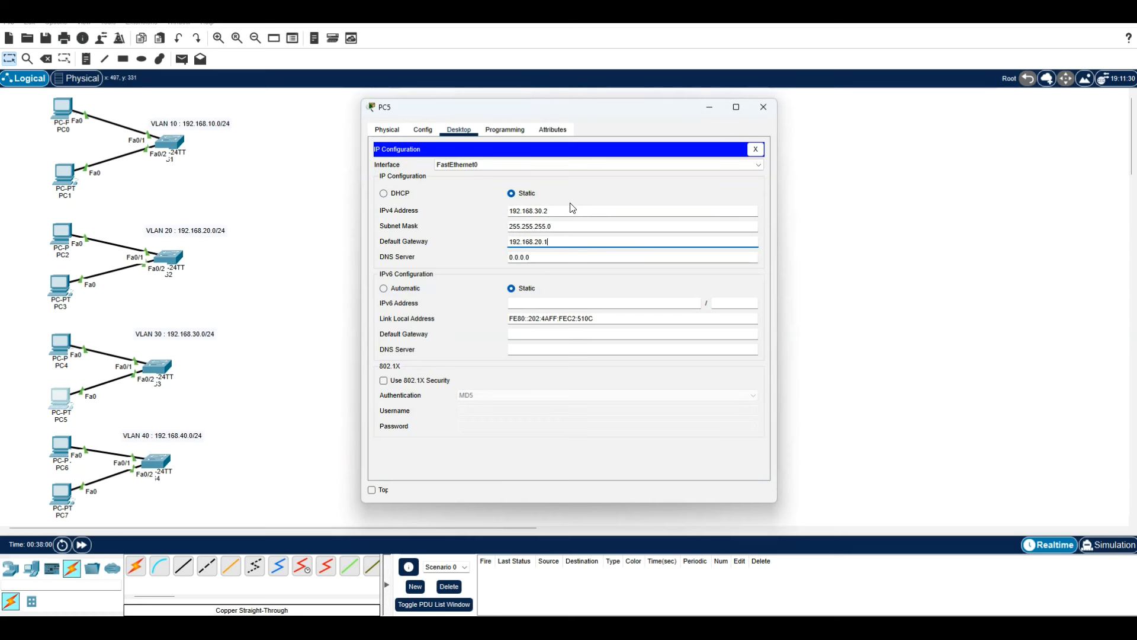
key("BackSpace")
key("BackSpace")
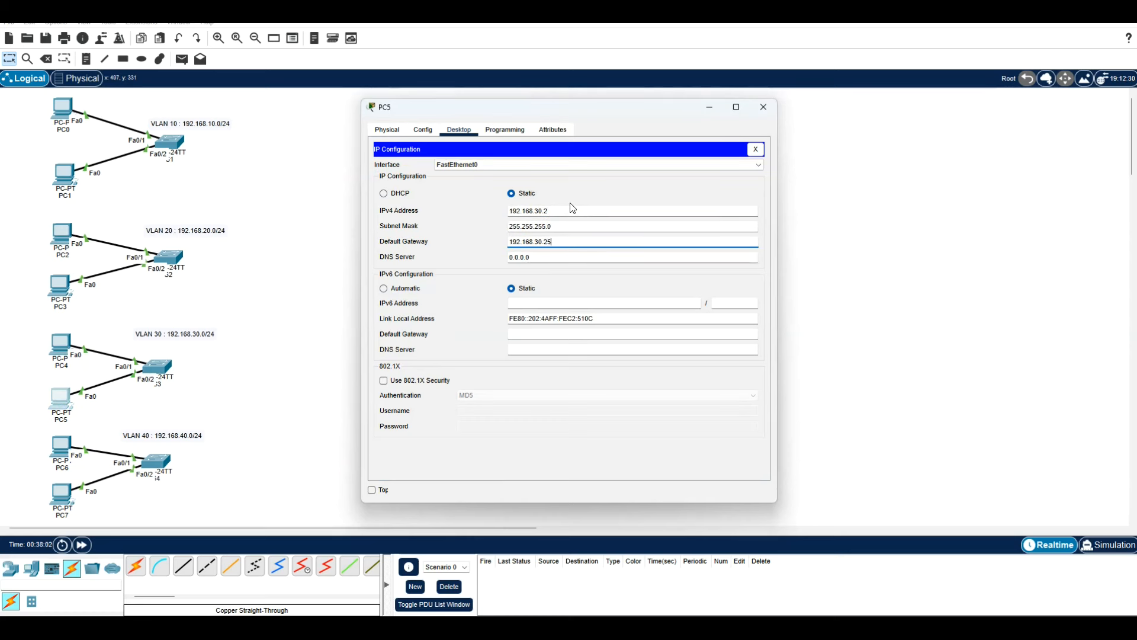
left_click(763, 106)
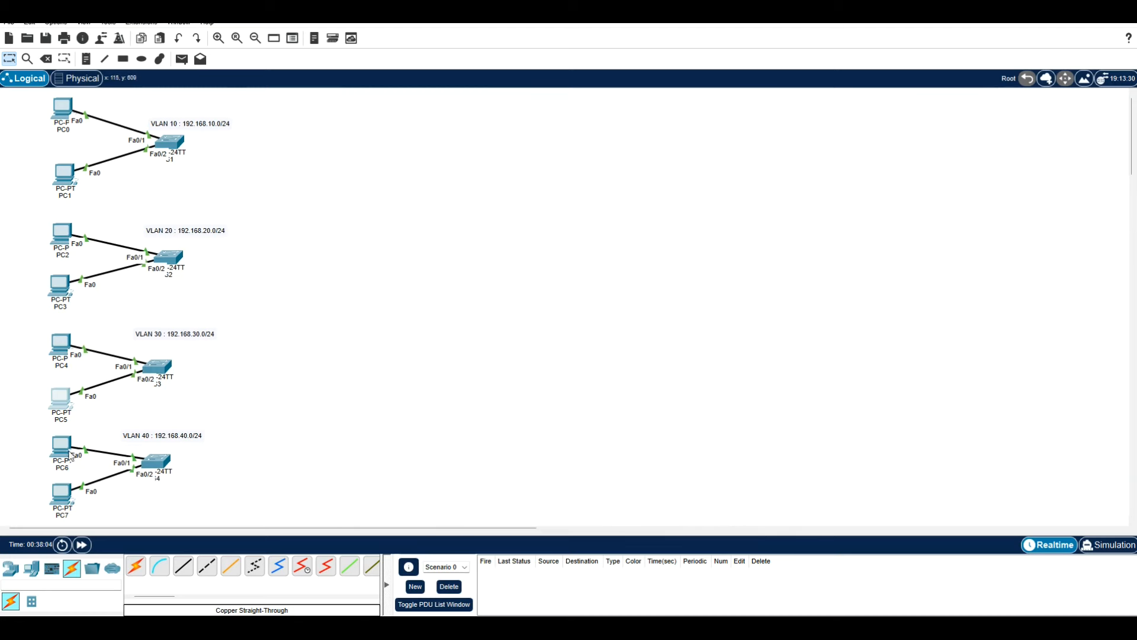
Configure PC6 with static IPv4 address 192.168.40.1, subnet mask 255.255.255.0 and a default gateway on the 192.168.40.0 network.
left_click(67, 451)
left_click(459, 129)
left_click(409, 175)
type("192.168.20.1")
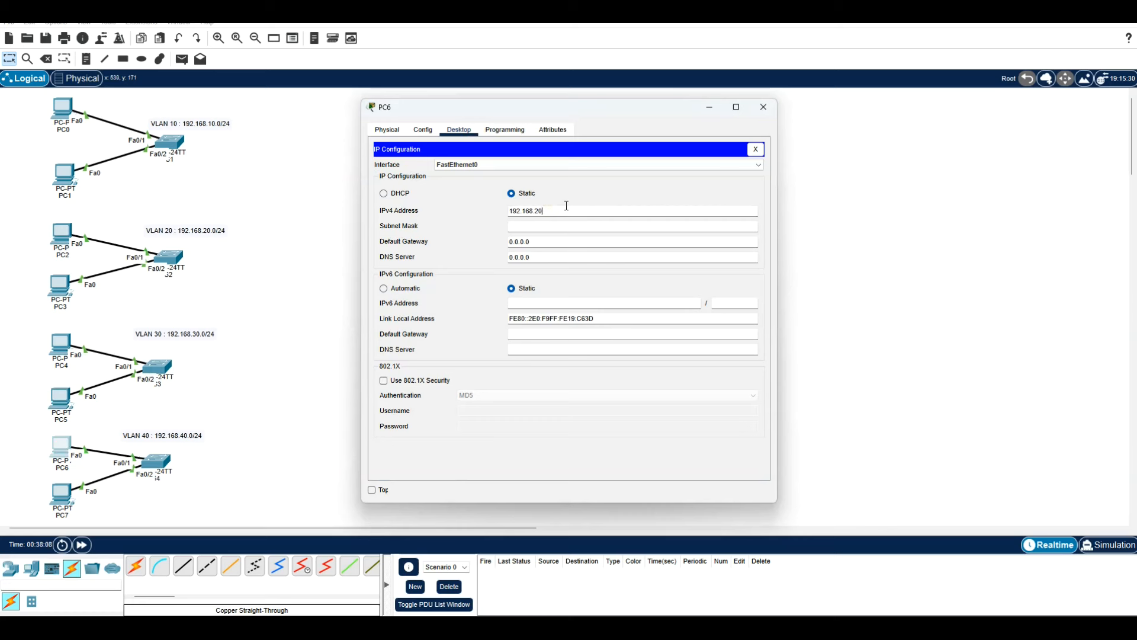
type("1")
left_click(563, 226)
key("Tab")
type("192.168.20.1")
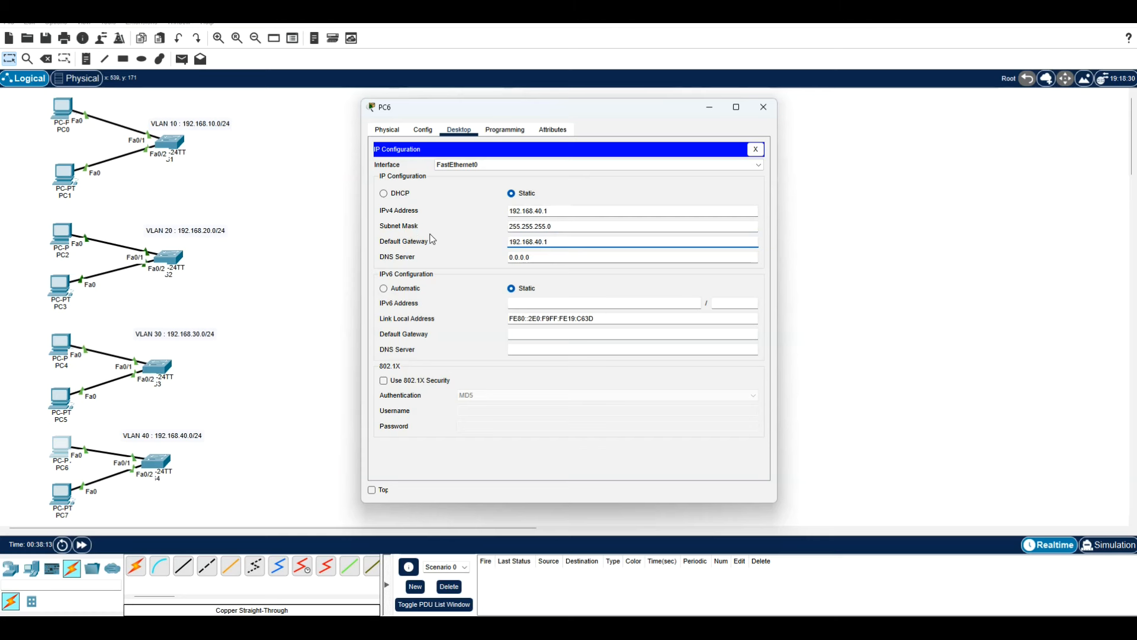
left_click(524, 257)
left_click(765, 109)
Configure PC7 with static IPv4 address 192.168.40.2, subnet mask 255.255.255.0 and a default gateway on the 192.168.40.0 network.
left_click(59, 492)
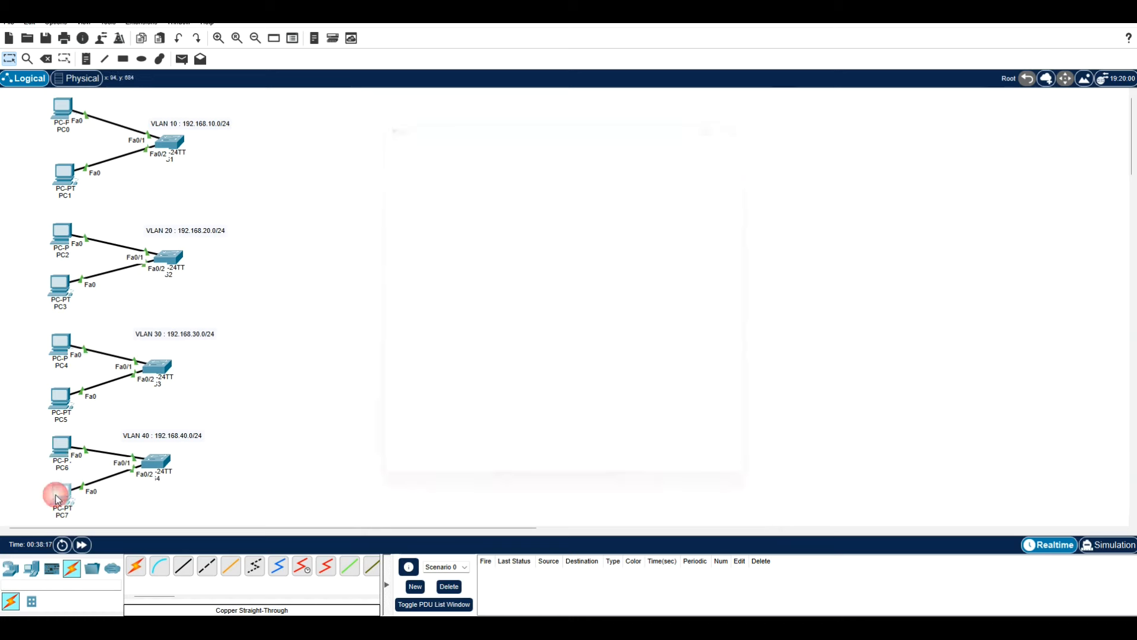
left_click(457, 133)
left_click(410, 172)
left_click(569, 210)
type("192.168.20.1")
key("BackSpace")
key("BackSpace")
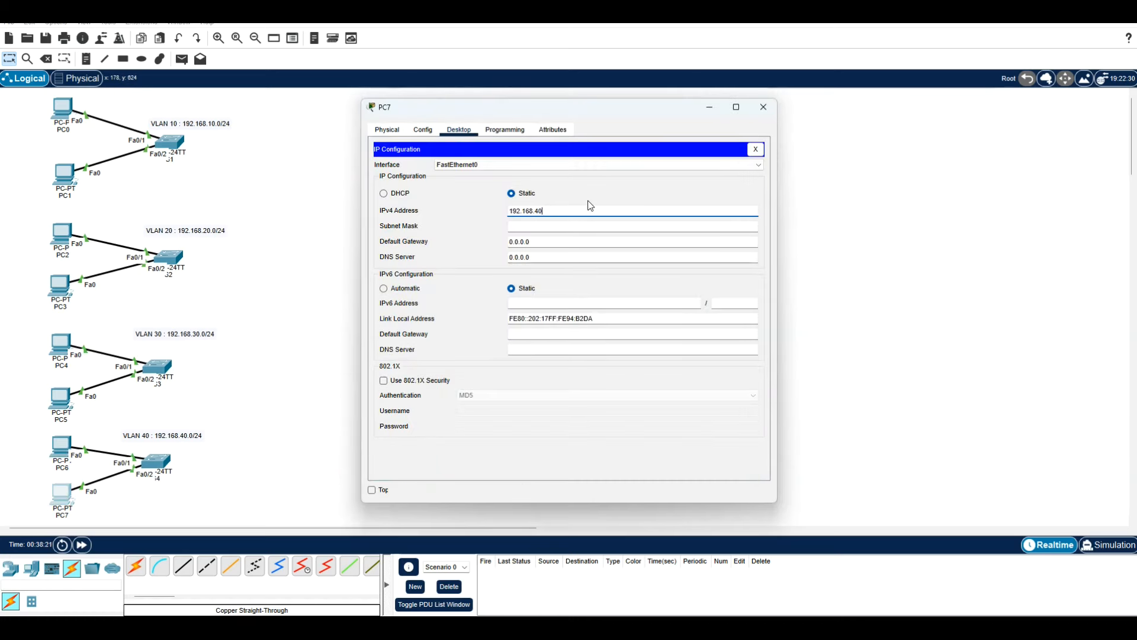
key("Tab")
key("Tab")
type("192.168.20.1")
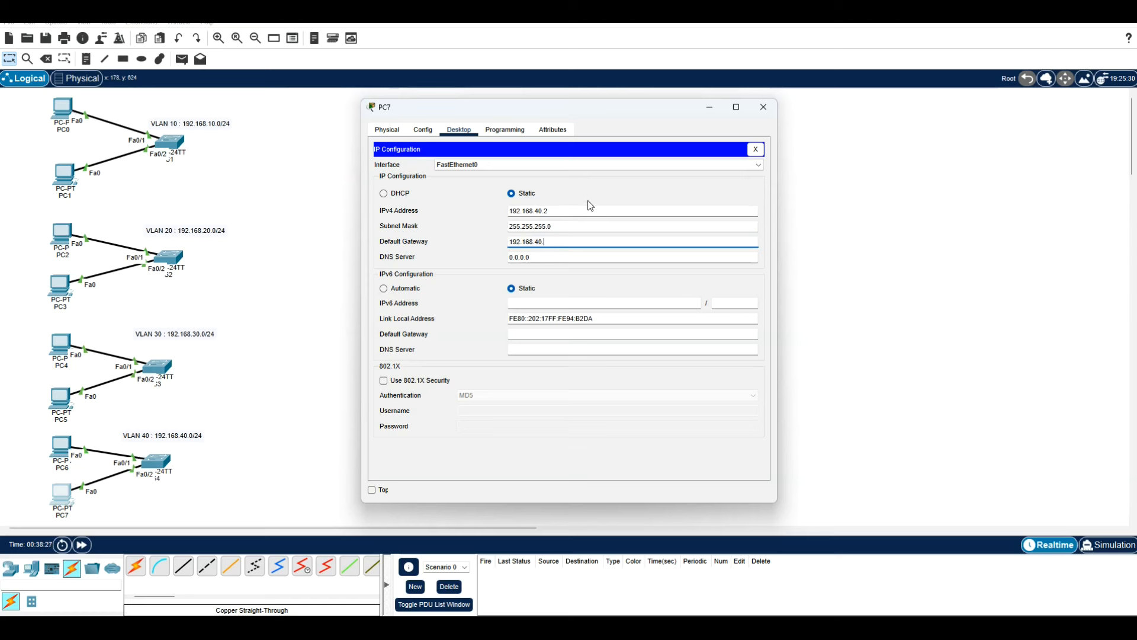
left_click(570, 258)
left_click(770, 108)
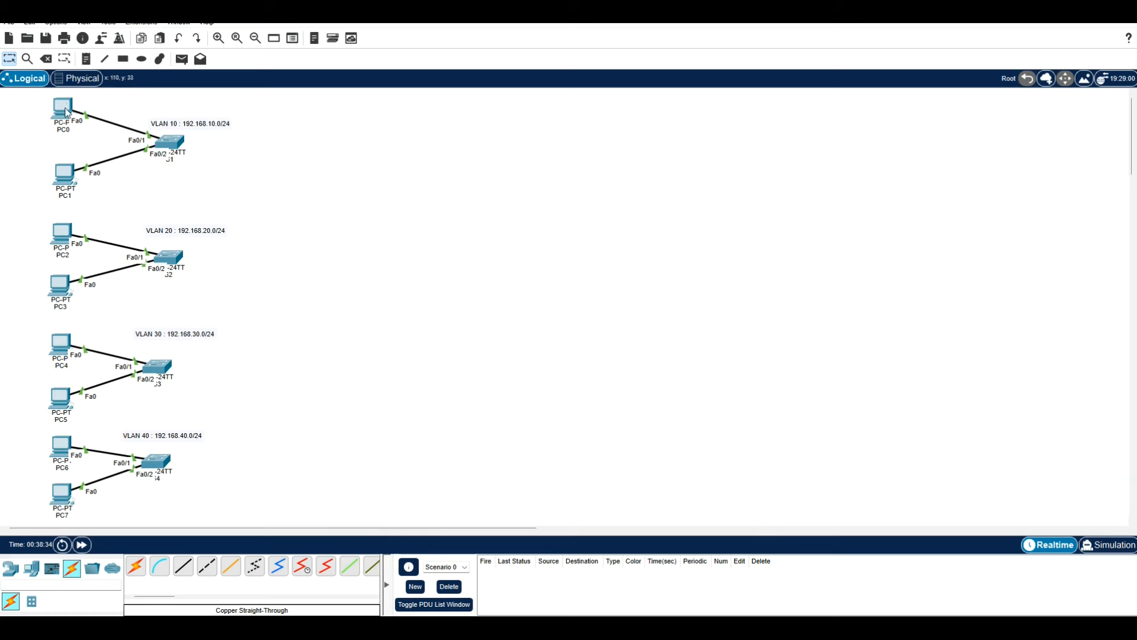
Move PC1 slightly closer to PC0 in the topology.
left_click_drag(60, 172, 59, 161)
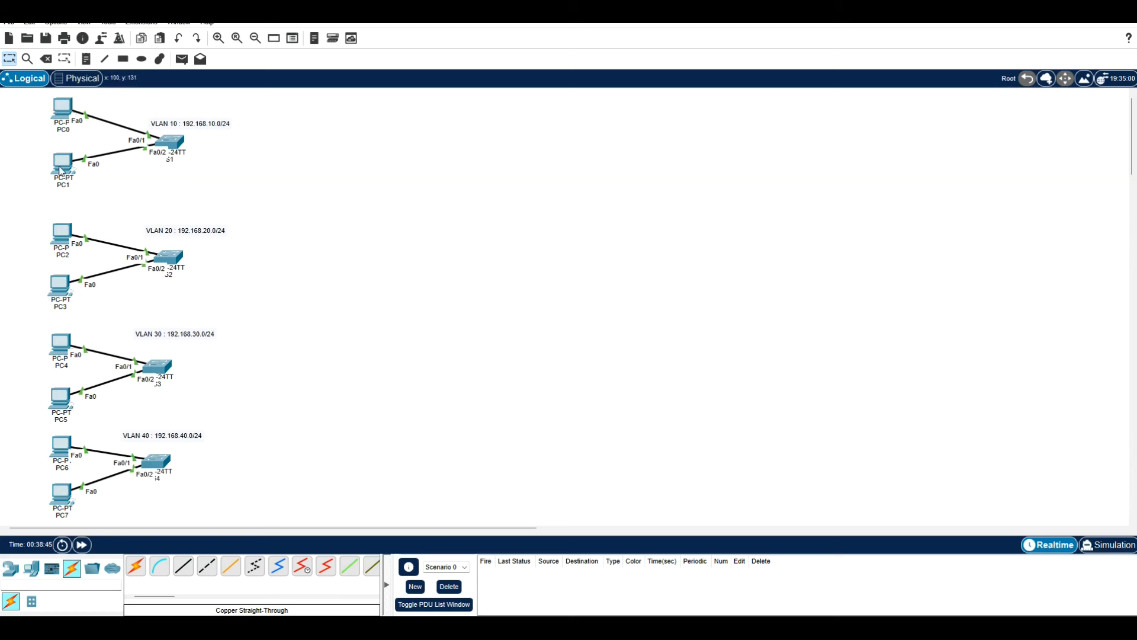
Review the IPv4 address and default gateway settings of PC0 and PC1.
left_click(62, 108)
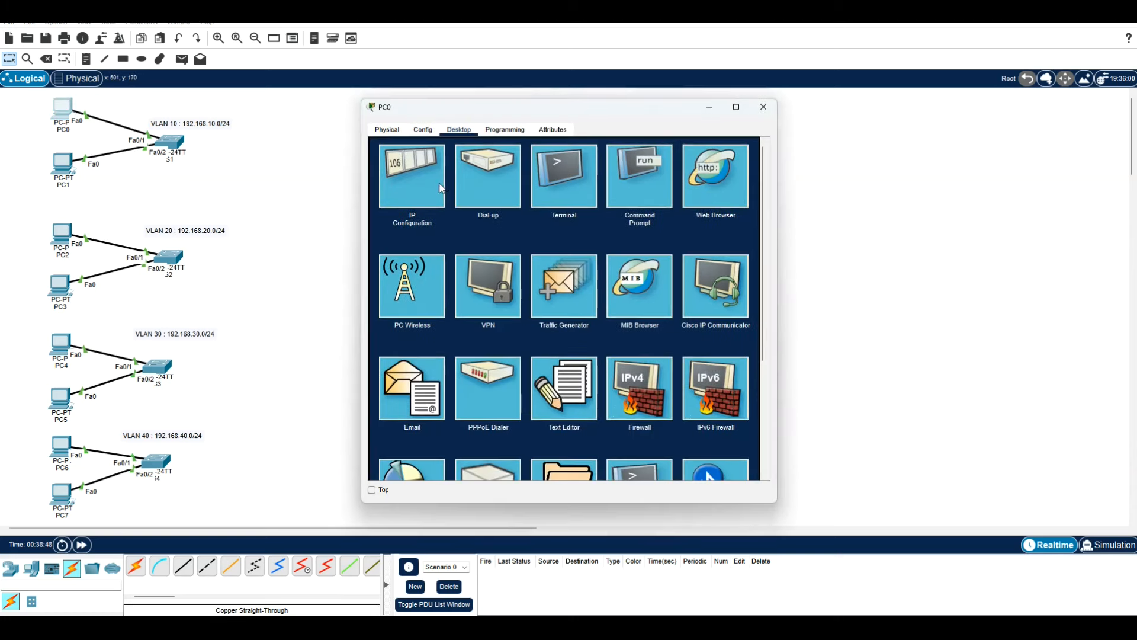
left_click(421, 188)
left_click_drag(546, 210, 508, 211)
left_click_drag(559, 241, 500, 243)
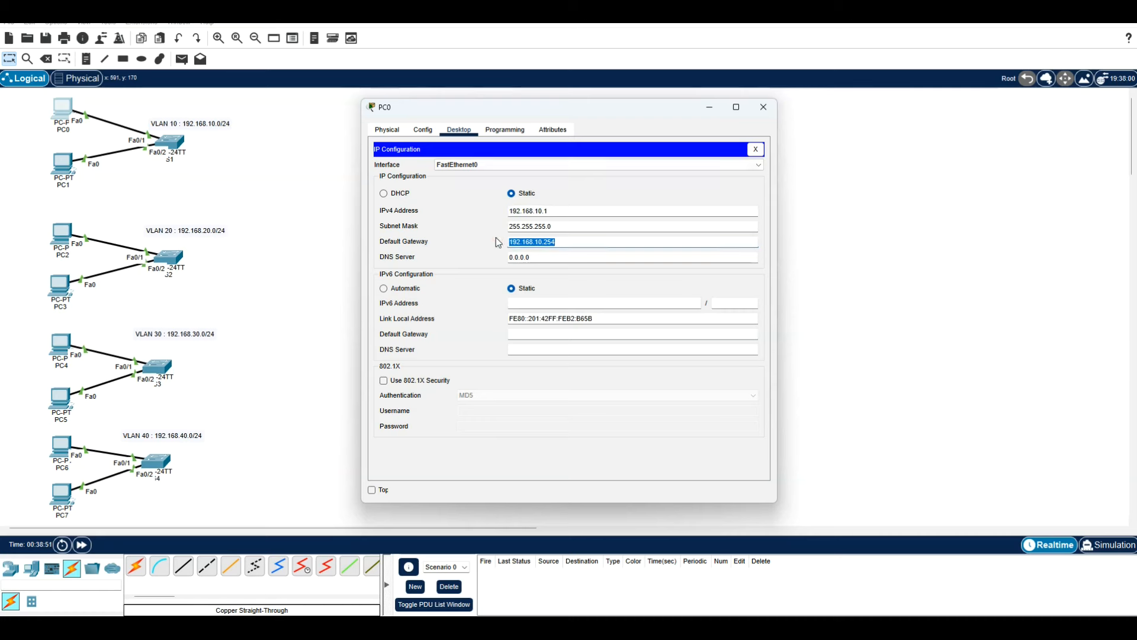
left_click(761, 107)
left_click(70, 172)
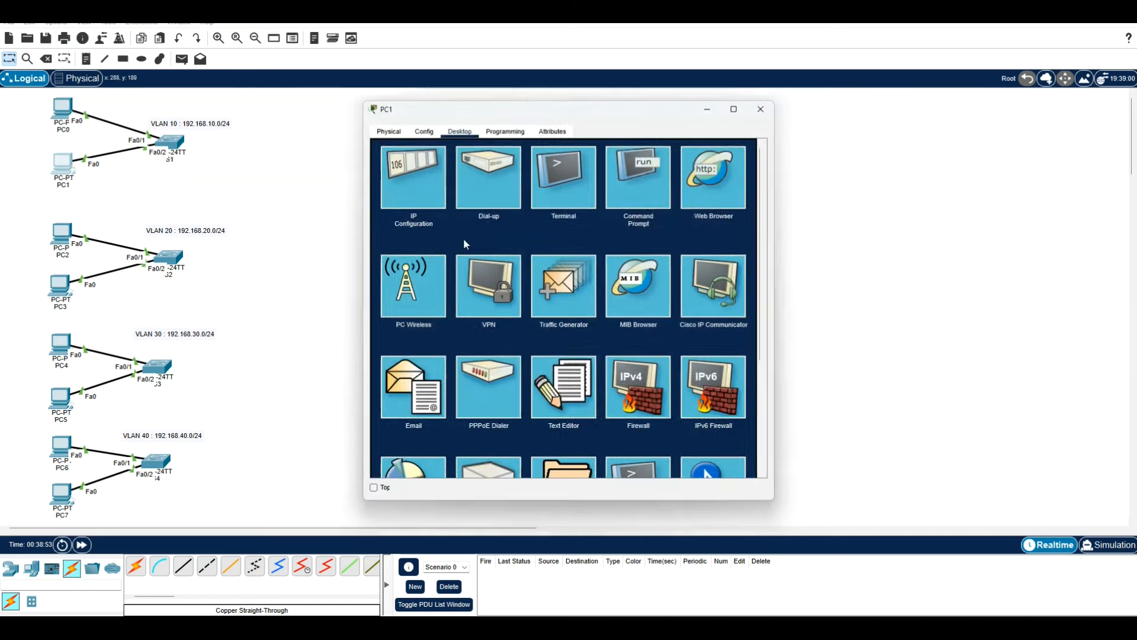
left_click(418, 182)
left_click_drag(549, 211, 464, 203)
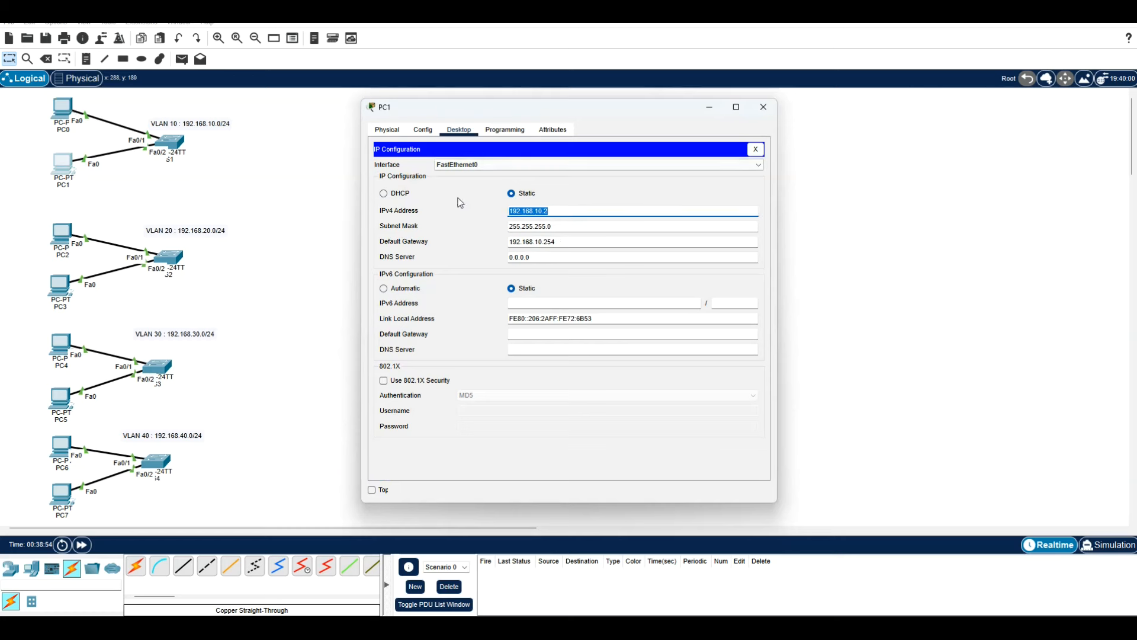
left_click(764, 106)
left_click_drag(34, 100, 79, 525)
left_click(343, 354)
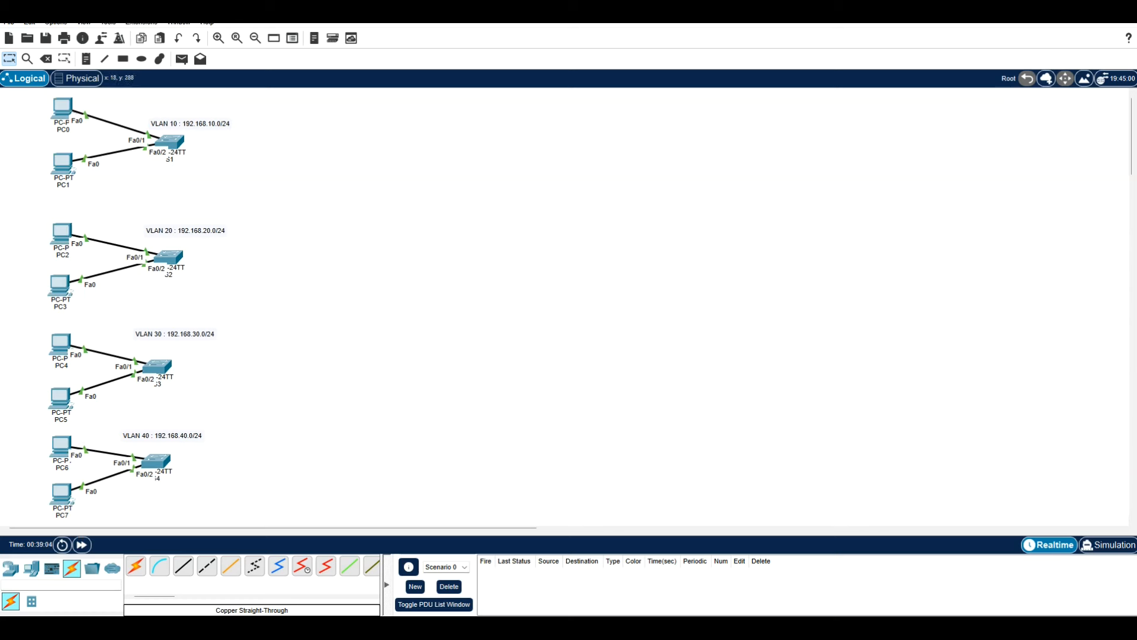
Test connectivity in VLANs 10 and 20 by sending a simple PDU from PC0 to PC1 and from PC2 to PC3.
left_click(182, 60)
left_click(62, 107)
left_click(62, 162)
left_click(182, 59)
left_click(62, 234)
left_click(60, 296)
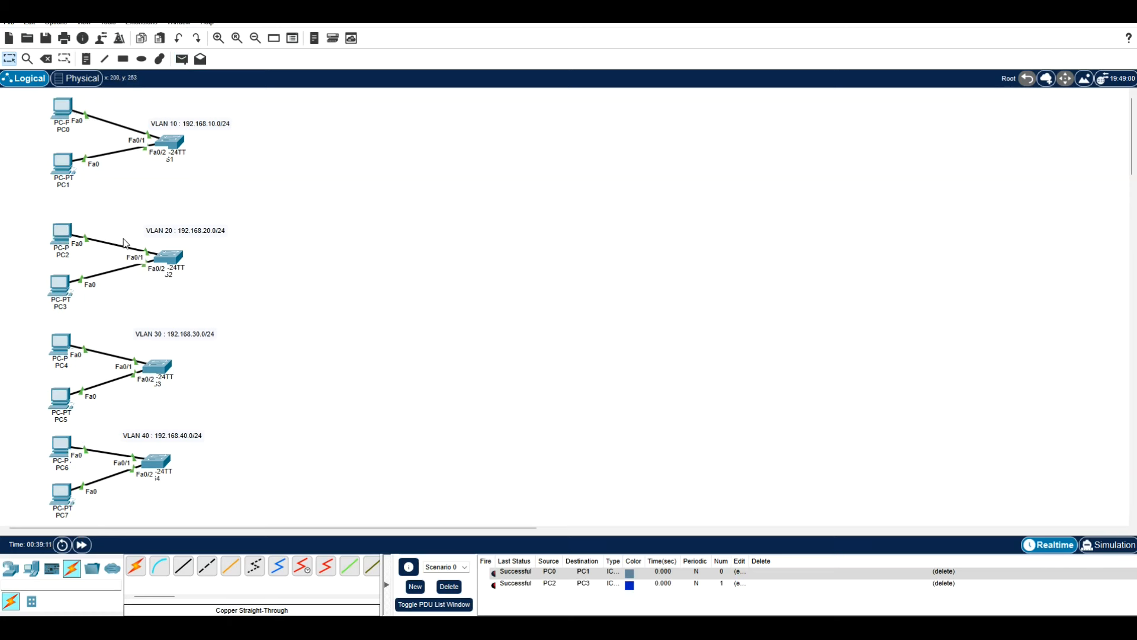
Send test PDUs from PC4 to PC5 and from PC6 to PC7, and delete the test scenario.
left_click(184, 61)
left_click(62, 341)
left_click(60, 401)
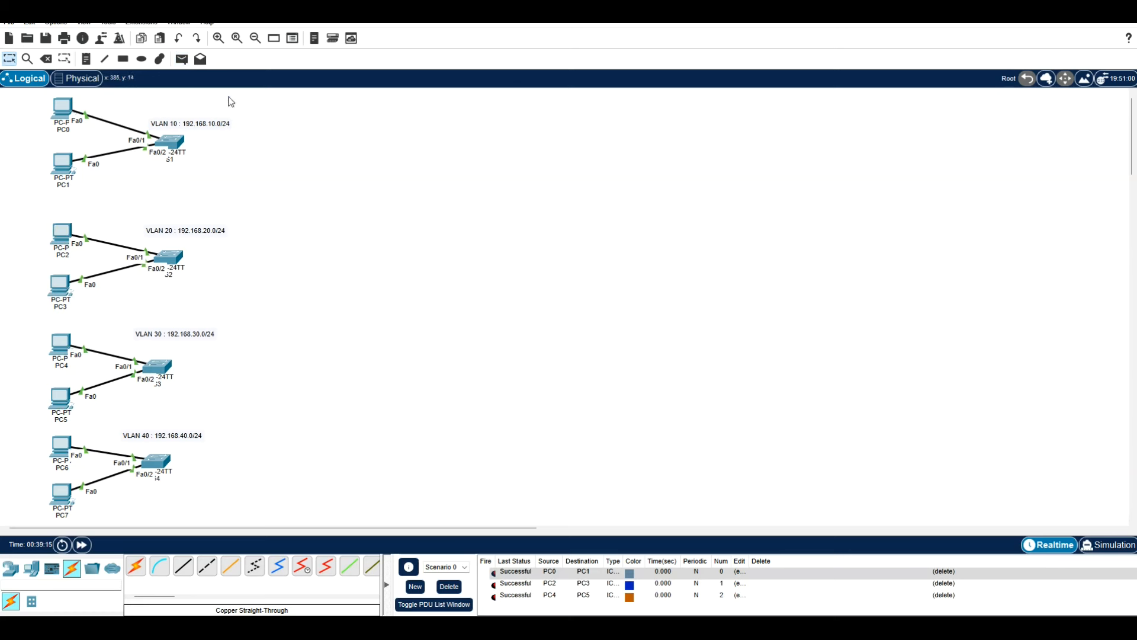
left_click(182, 58)
left_click(61, 445)
left_click(61, 496)
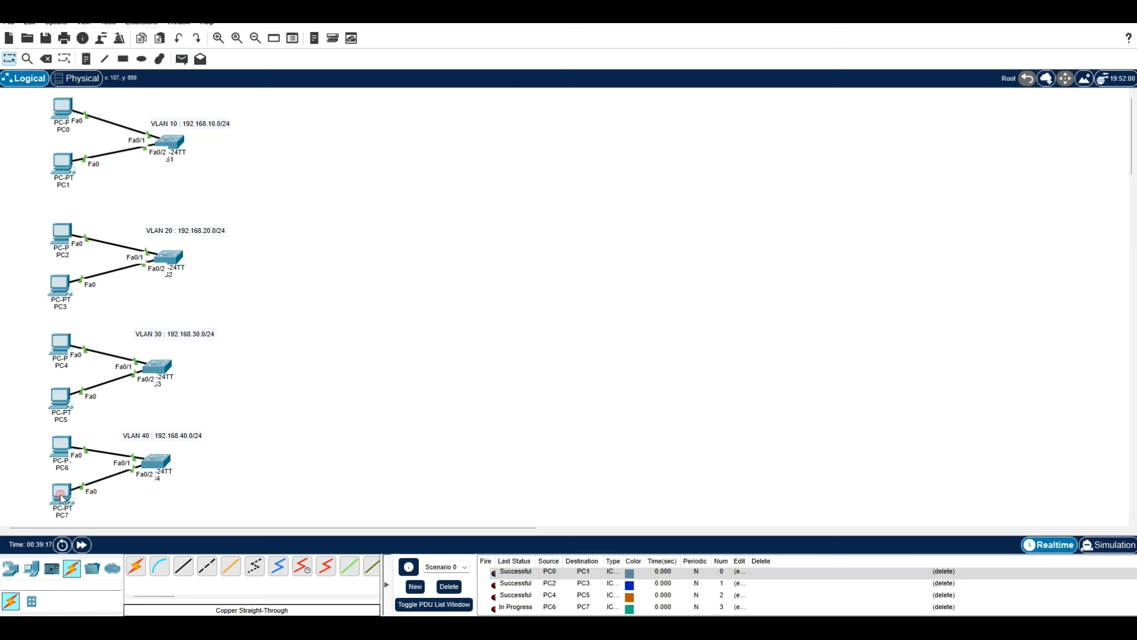
left_click(450, 589)
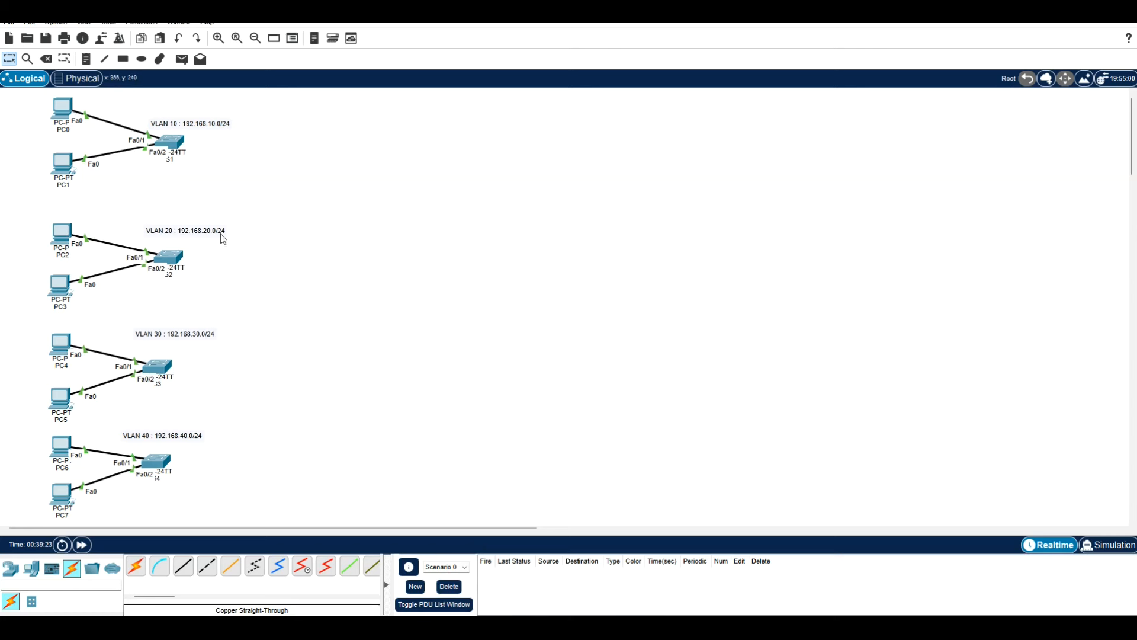
Move the VLAN 20 and VLAN 30 groups with their labels upward in the topology.
left_click_drag(33, 212, 236, 318)
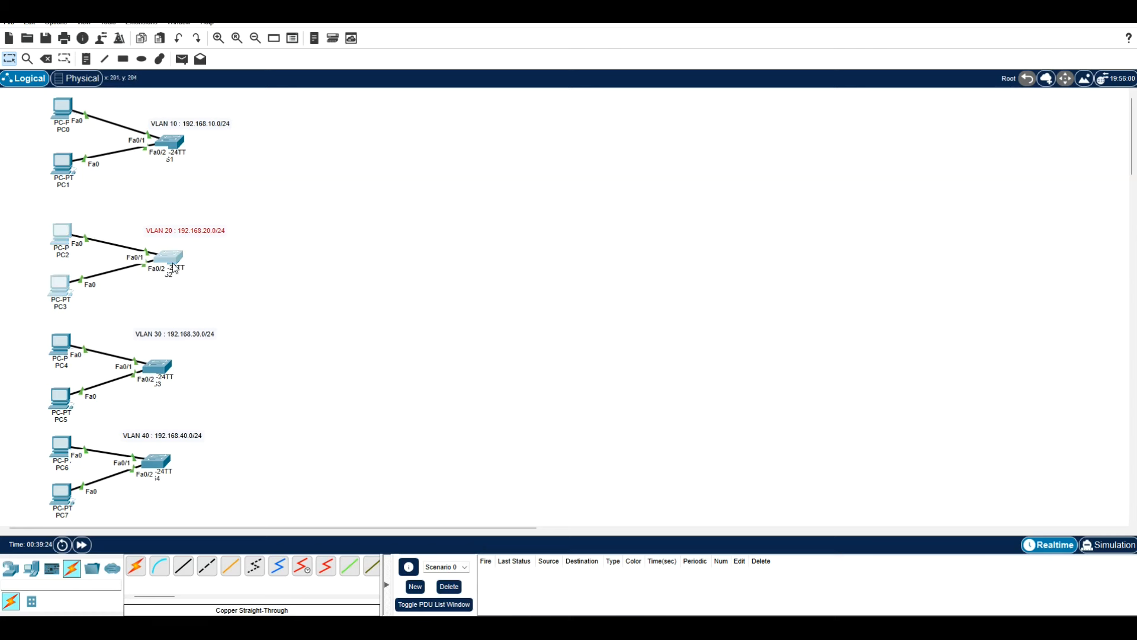
left_click_drag(174, 266, 178, 250)
left_click_drag(36, 318, 221, 419)
left_click_drag(161, 373, 166, 354)
left_click(241, 392)
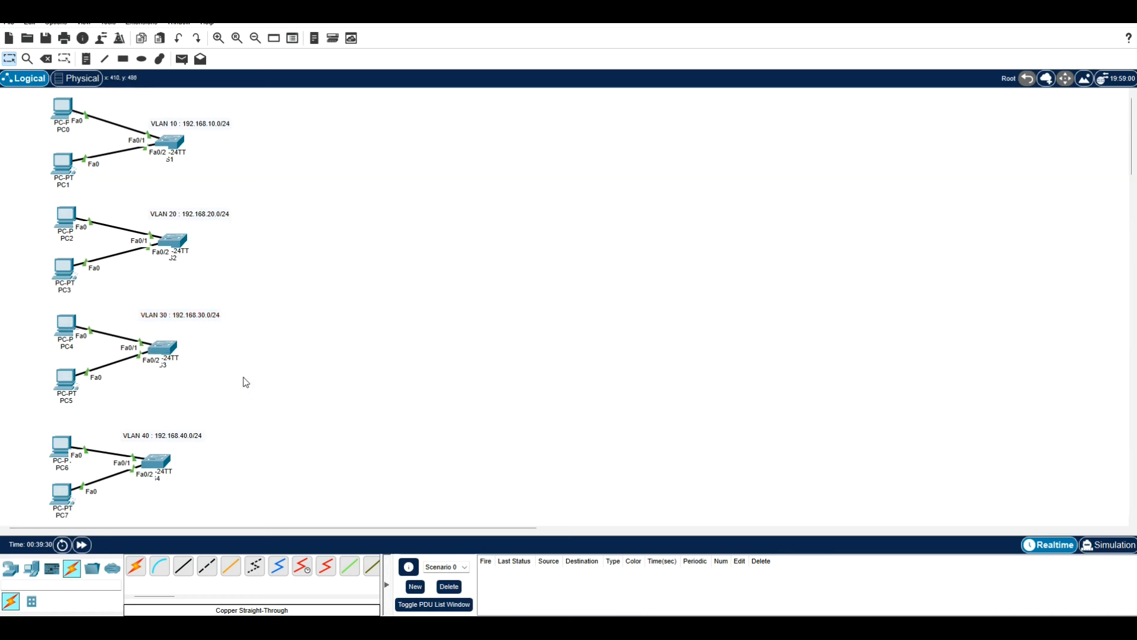
Shift the VLAN 40 group with its label slightly to align it with the groups above.
left_click_drag(19, 428, 193, 521)
left_click_drag(160, 474, 164, 470)
left_click(213, 465)
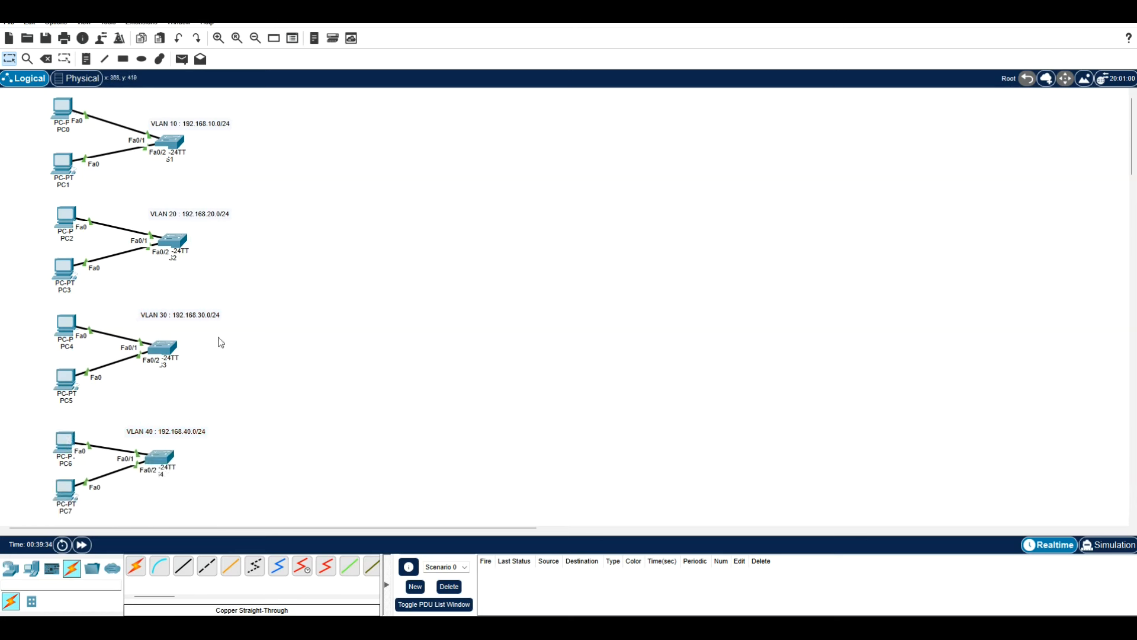
left_click(267, 327)
Save the topology in the saves folder under the name EASI-CCNA-0.
left_click(46, 39)
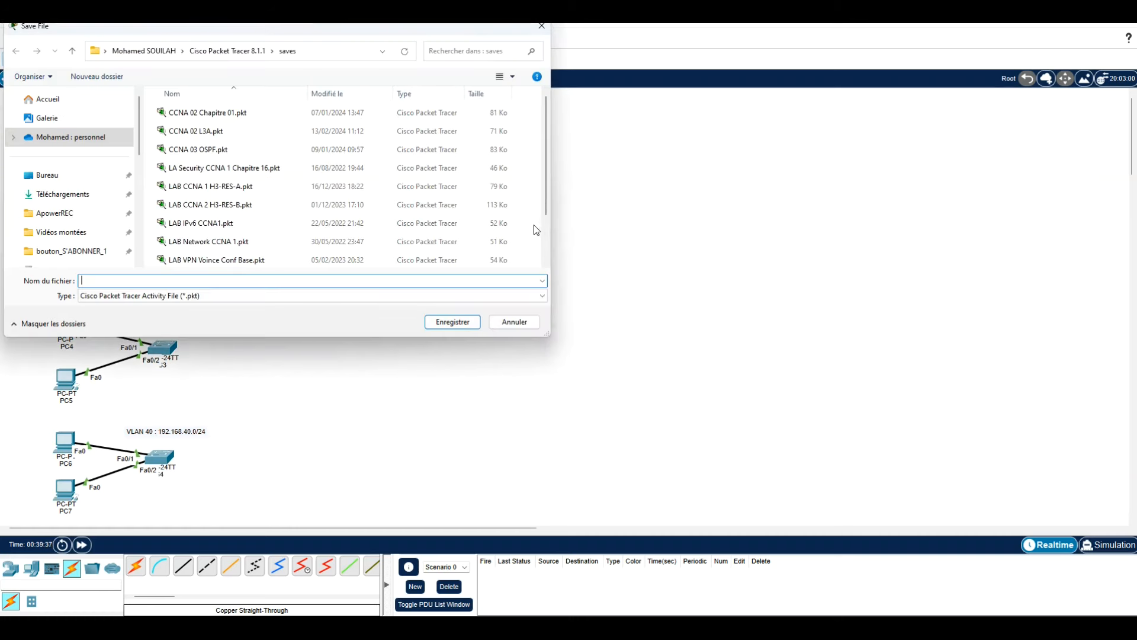
scroll(447, 225, "down", 1)
scroll(382, 252, "up", 1)
type("EASI-CCNA-0")
key("Return")
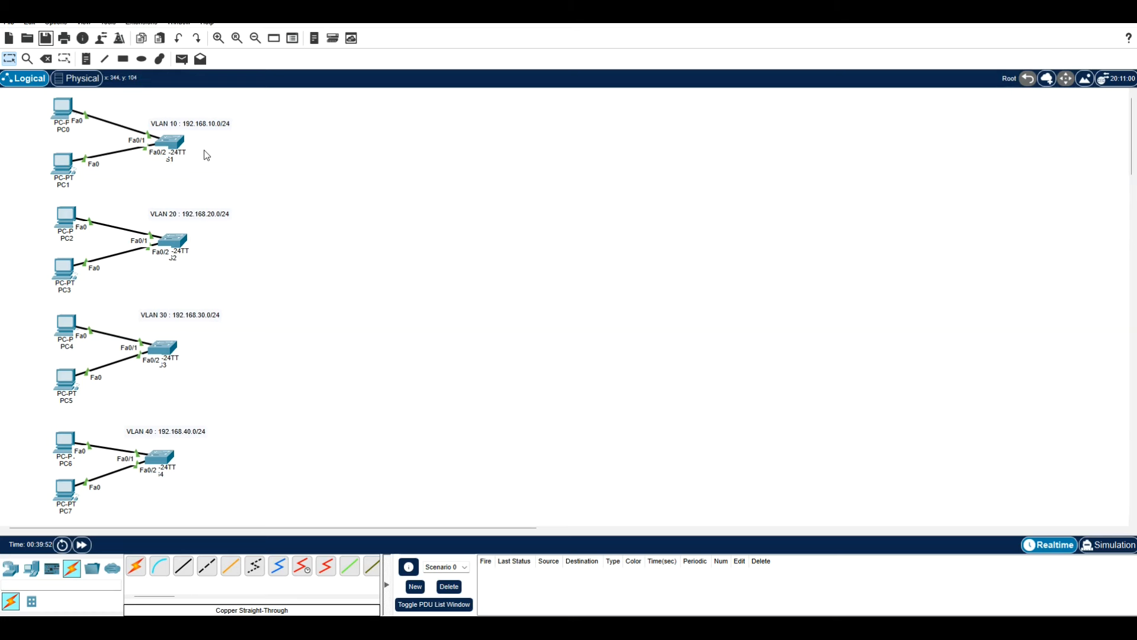
Open the command line of switch S1 in an enlarged window and enter privileged EXEC mode.
left_click(171, 143)
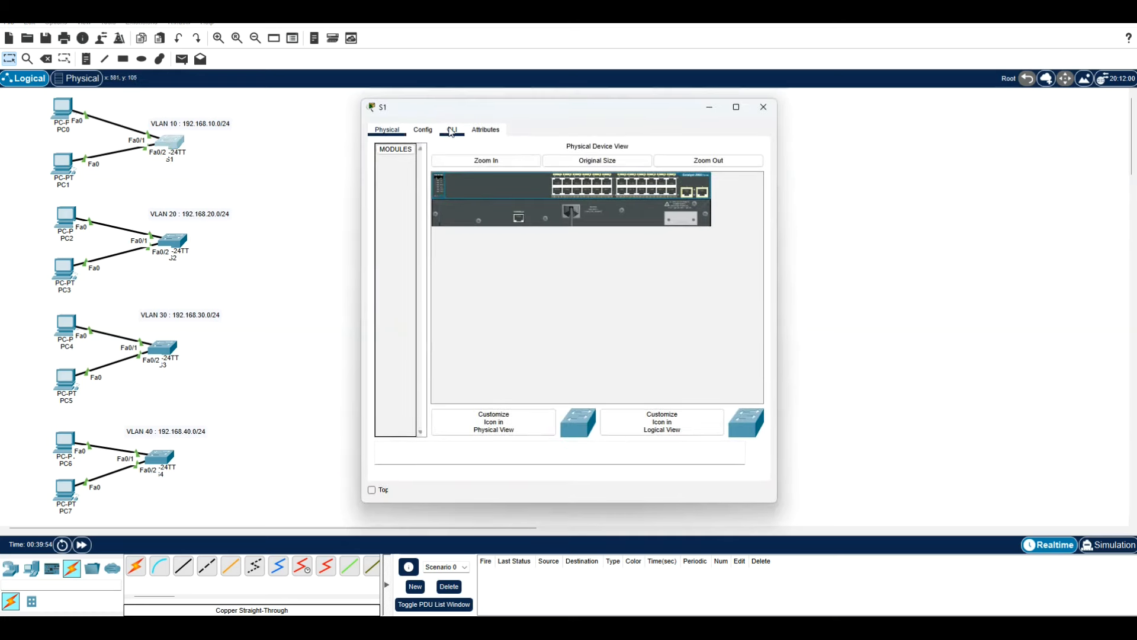
left_click(452, 132)
left_click_drag(776, 330, 1118, 366)
left_click_drag(634, 102, 613, 33)
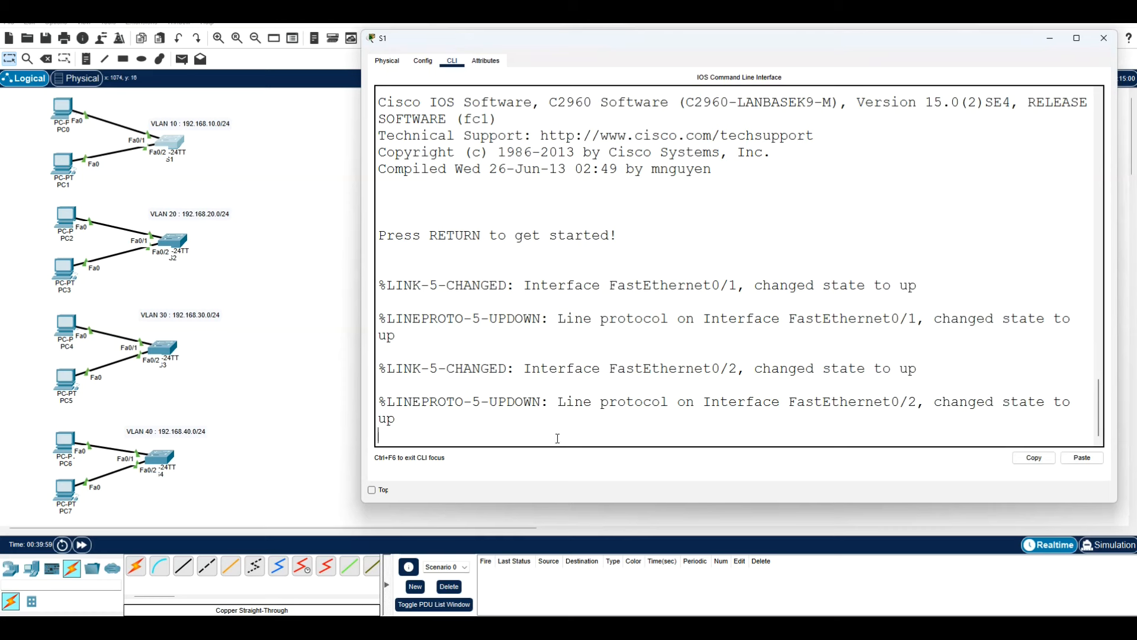
key("Return")
key("Return")
type("en")
key("Return")
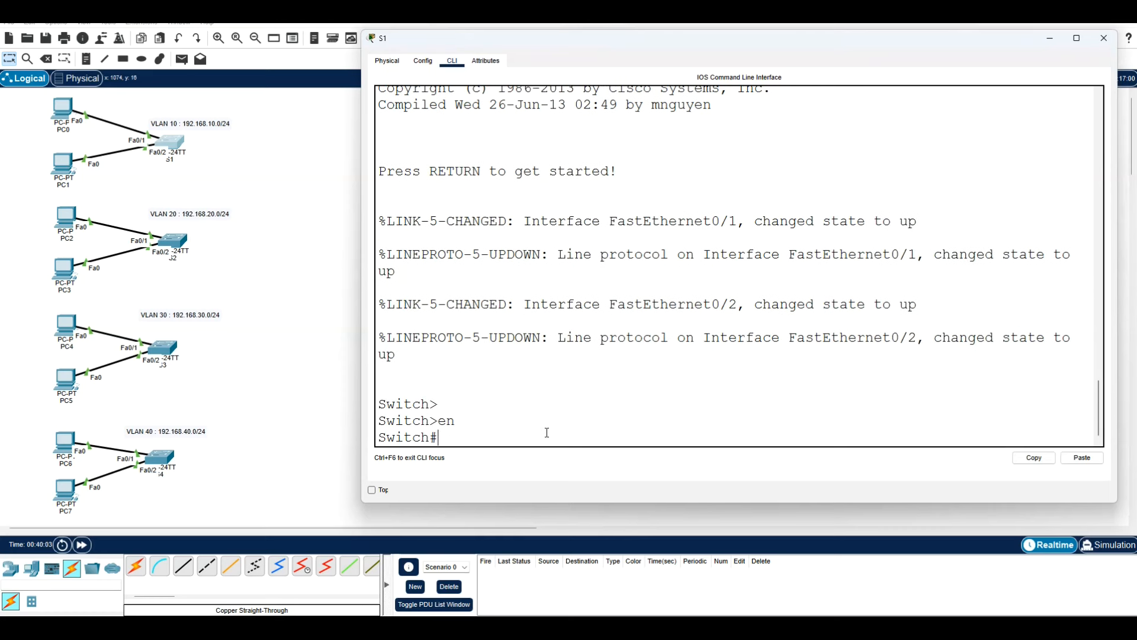
Enter global configuration mode on the switch and set its hostname to S1.
type("conf t")
key("Return")
type("host")
key("Tab")
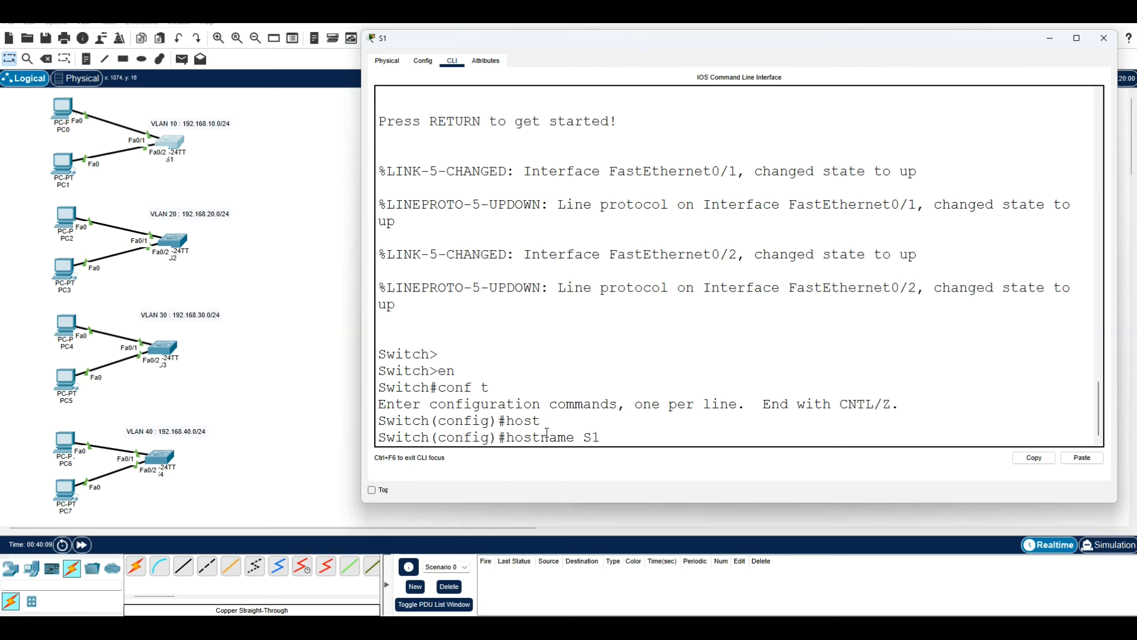
key("Return")
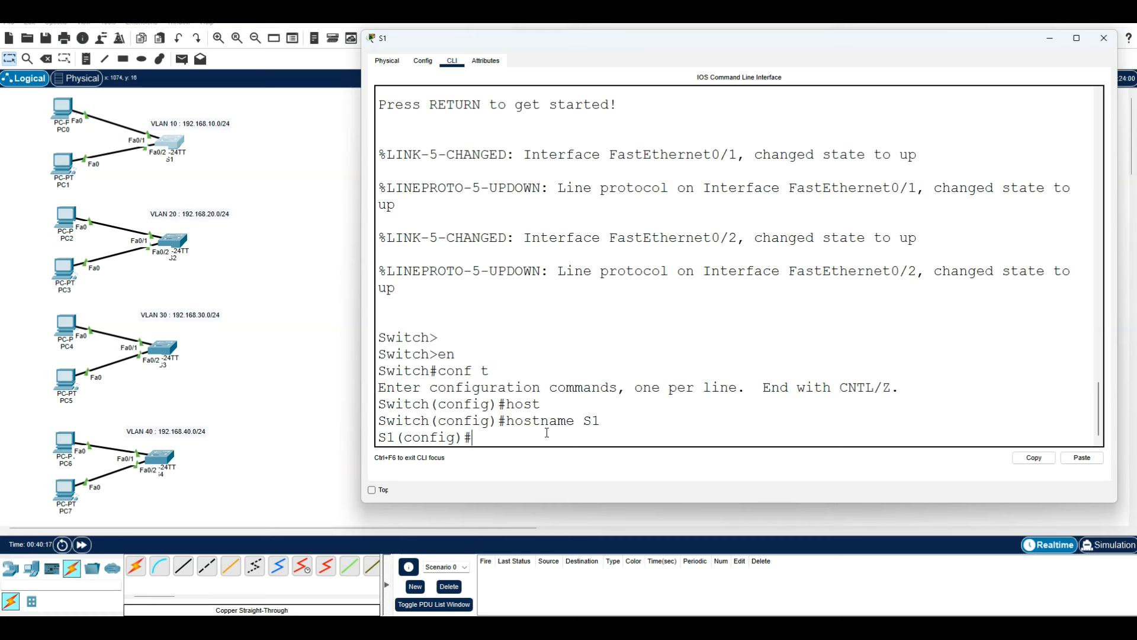
type("inte")
key("BackSpace")
key("BackSpace")
key("BackSpace")
key("BackSpace")
type("vl")
key("Tab")
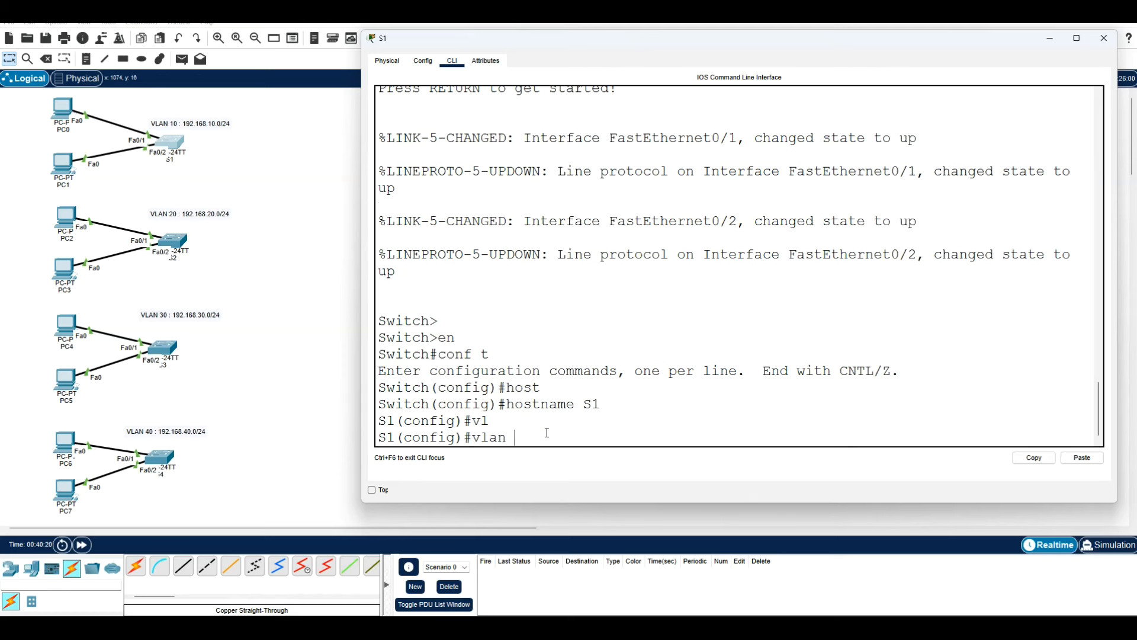
key("BackSpace")
key("BackSpace")
key("BackSpace")
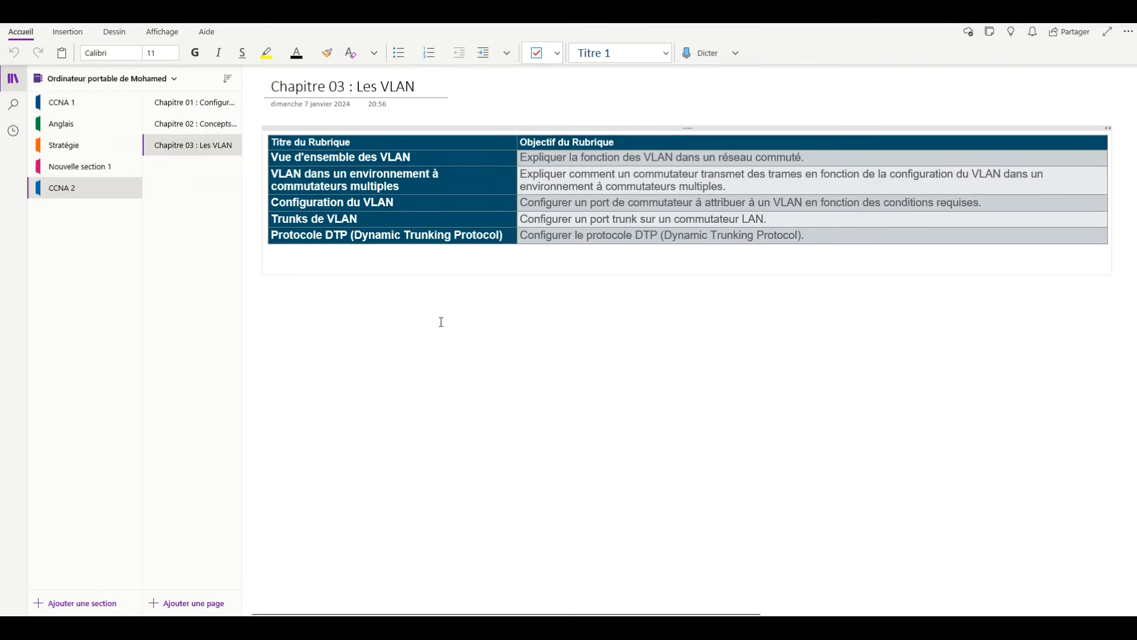
Switch to the OneNote page "Chapitre 03 : Les VLAN" and write the lines "Enable" and "Config ter" below the table.
key("Return")
type("Enable")
key("Return")
type("Config")
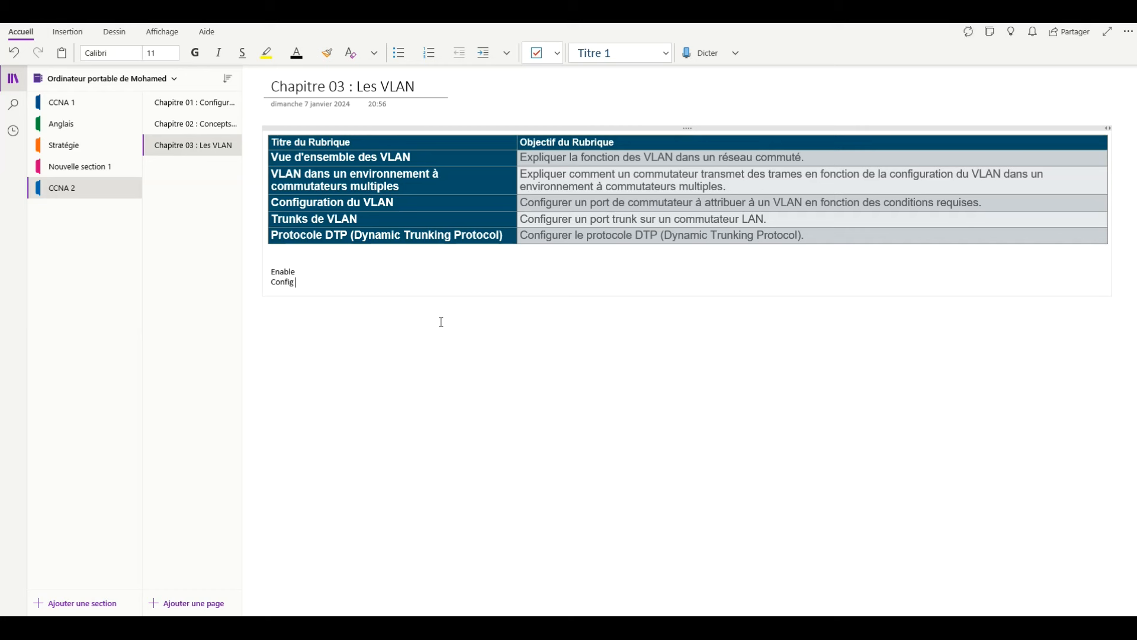
type(" ter")
key("Return")
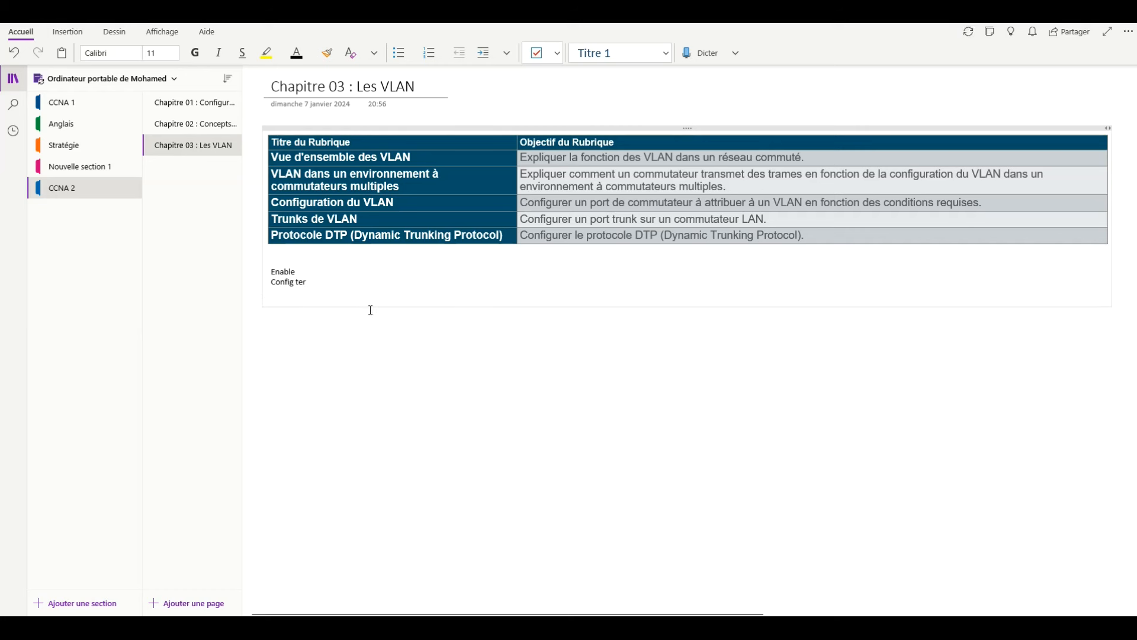
Set the font size of the command lines below the table to 20.
left_click(256, 269)
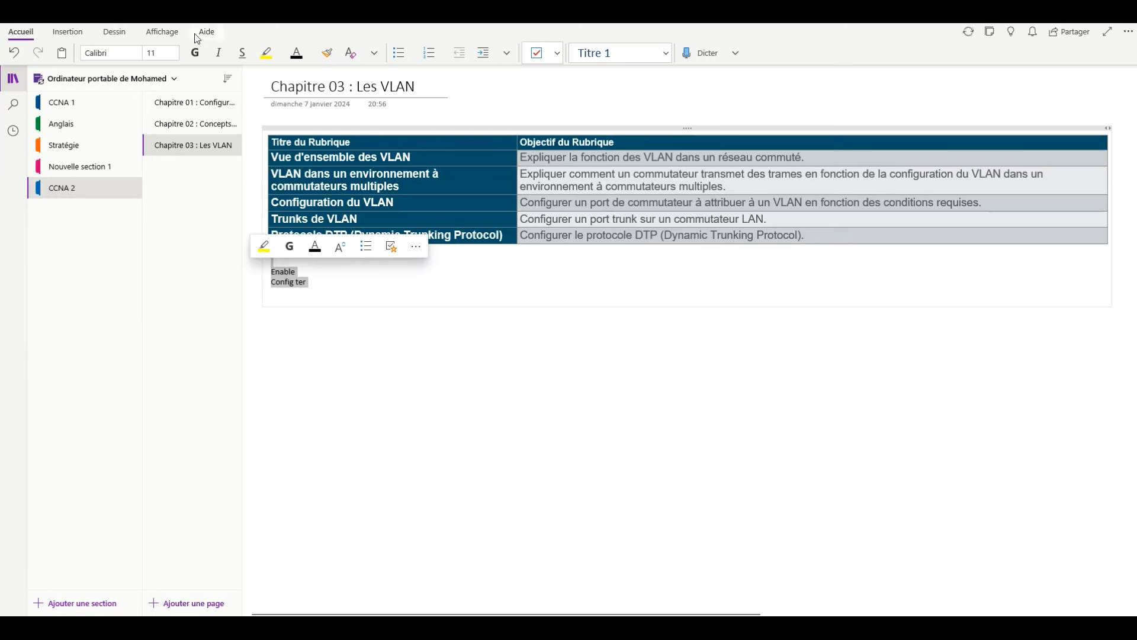
left_click(174, 53)
scroll(197, 240, "down", 3)
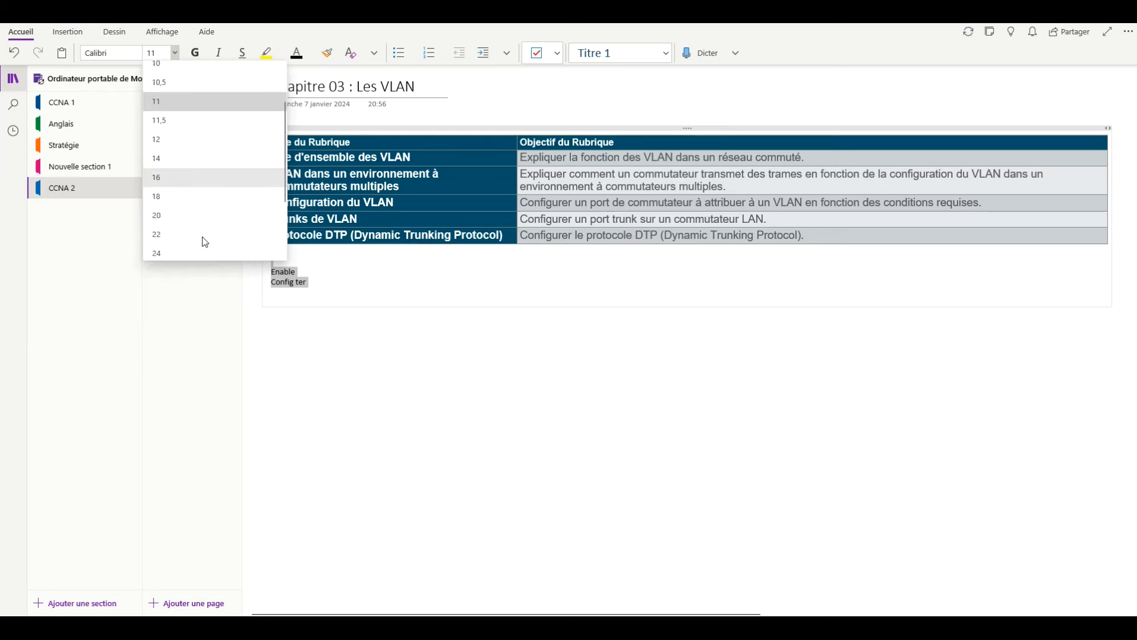
left_click(196, 130)
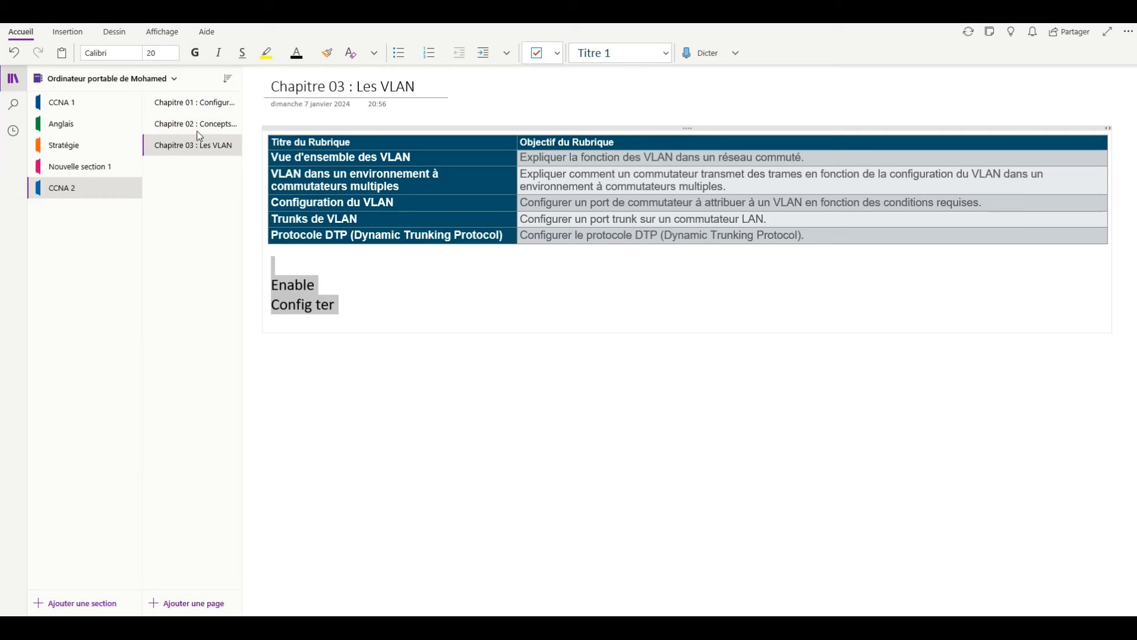
left_click(385, 332)
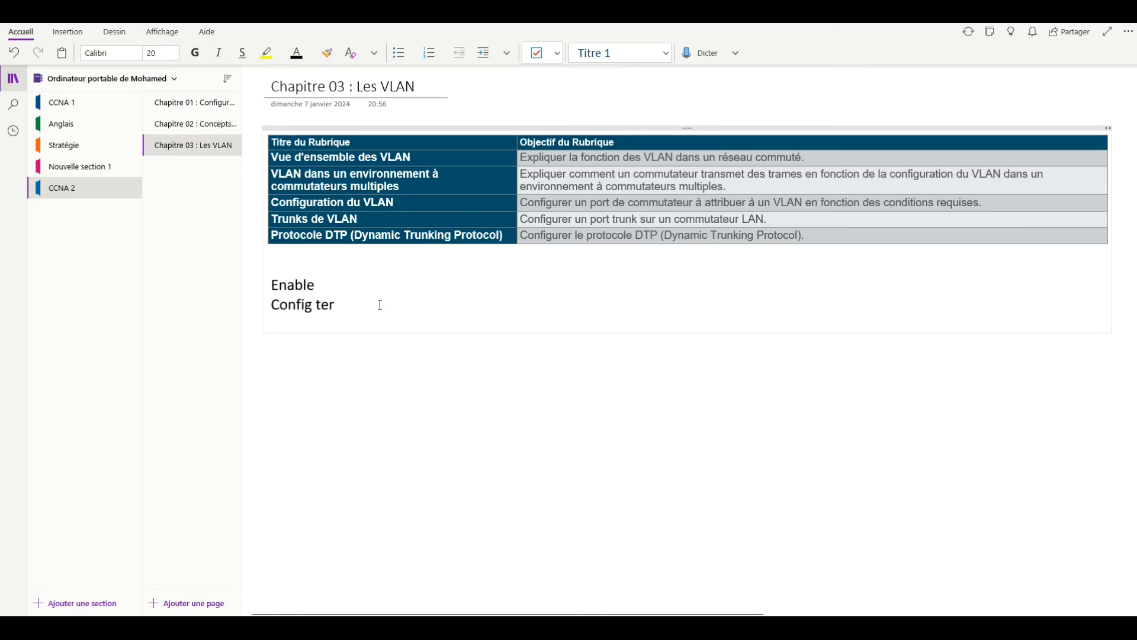
Shorten the second command line to "Conf t" and add the line "Vlan 10" below it.
key("BackSpace")
key("BackSpace")
key("BackSpace")
key("BackSpace")
key("BackSpace")
key("BackSpace")
type("t")
key("Return")
type("Vlan")
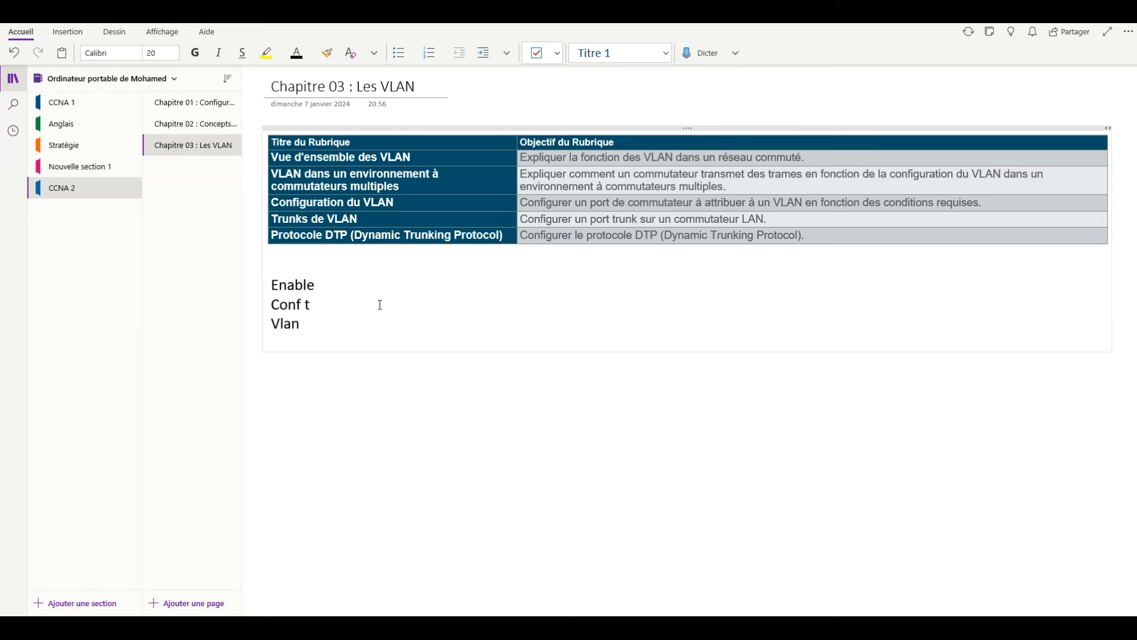
type("10")
key("Return")
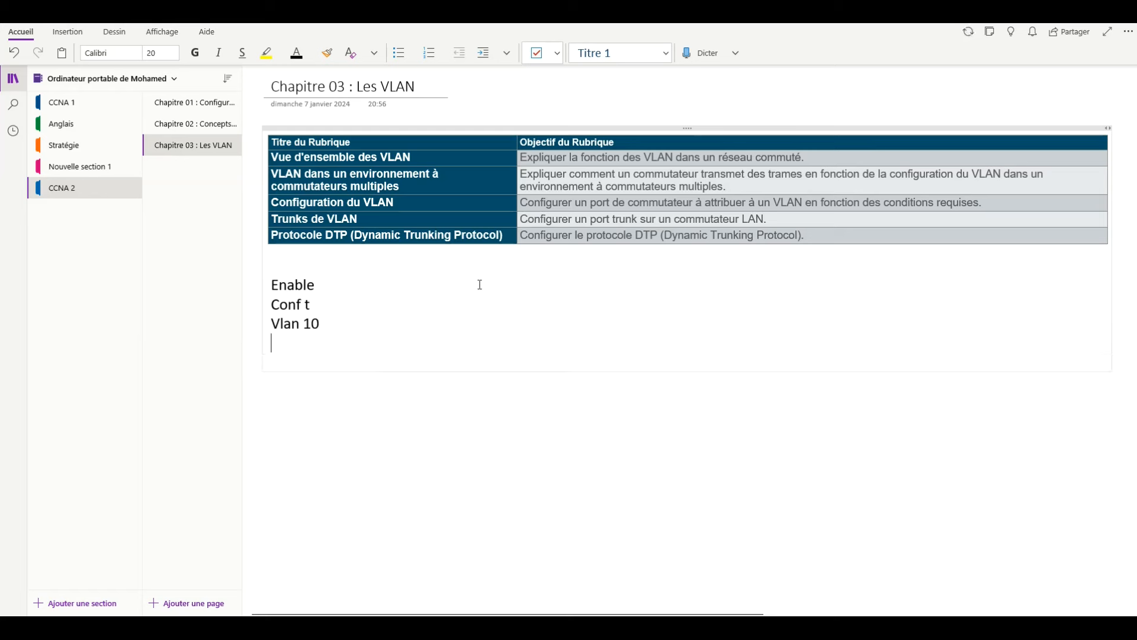
Add the lines "Name DRH" and "Exit" below "Vlan 10".
type("Name ")
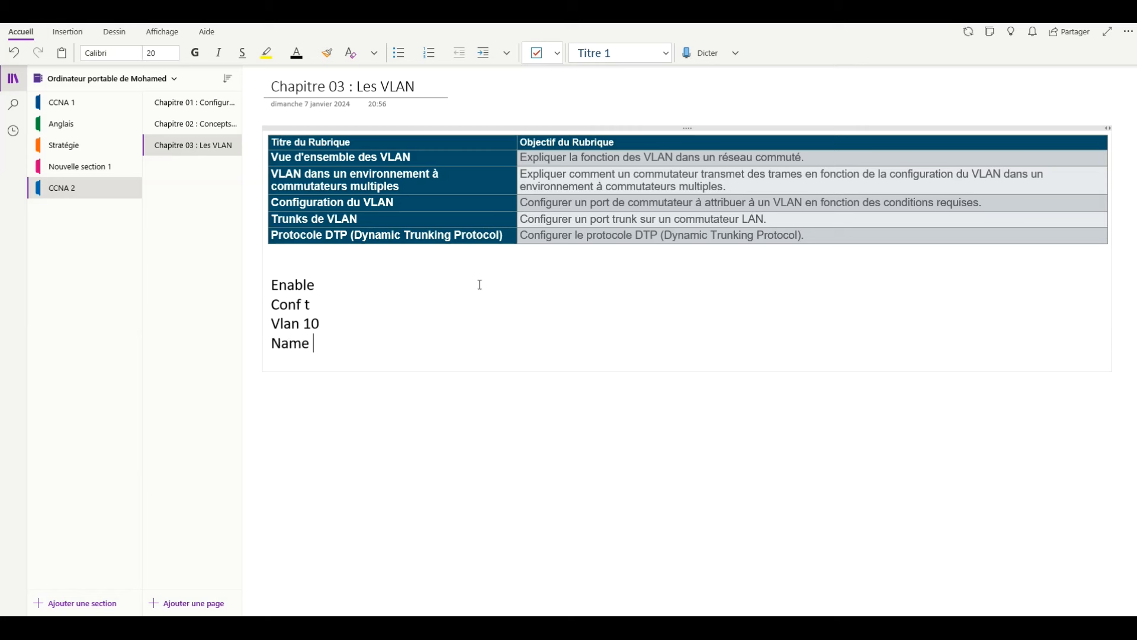
type("DRH")
key("Return")
type("exit")
key("Return")
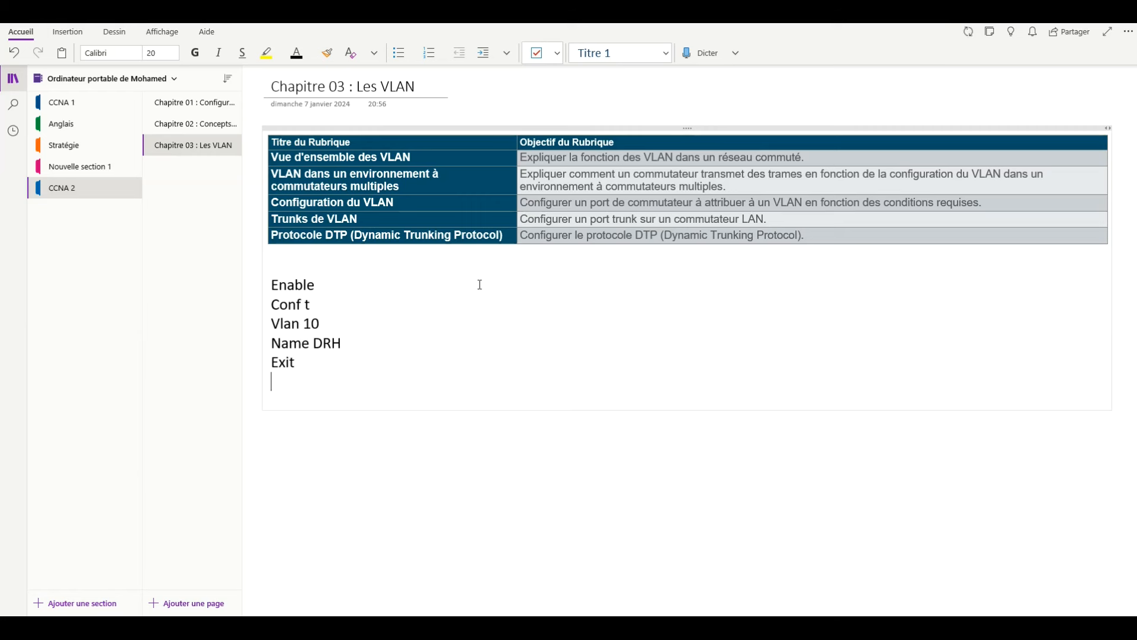
Replace the "Exit" line with "End" and add the line "Wr mem" below it.
key("BackSpace")
key("BackSpace")
key("BackSpace")
key("BackSpace")
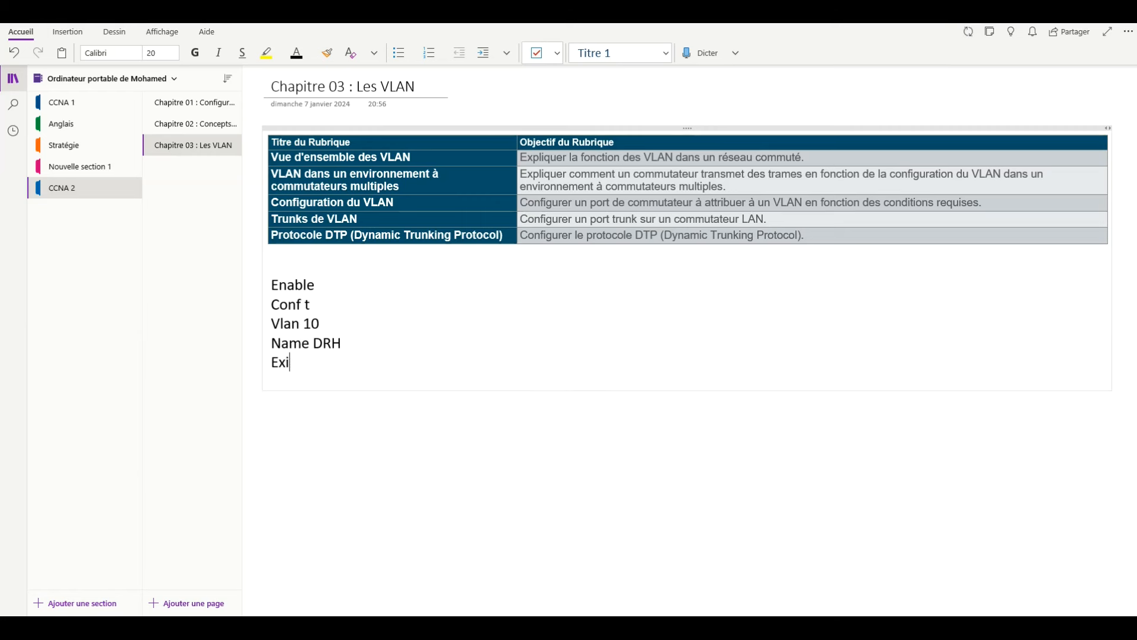
type("end")
key("Return")
type("wr ")
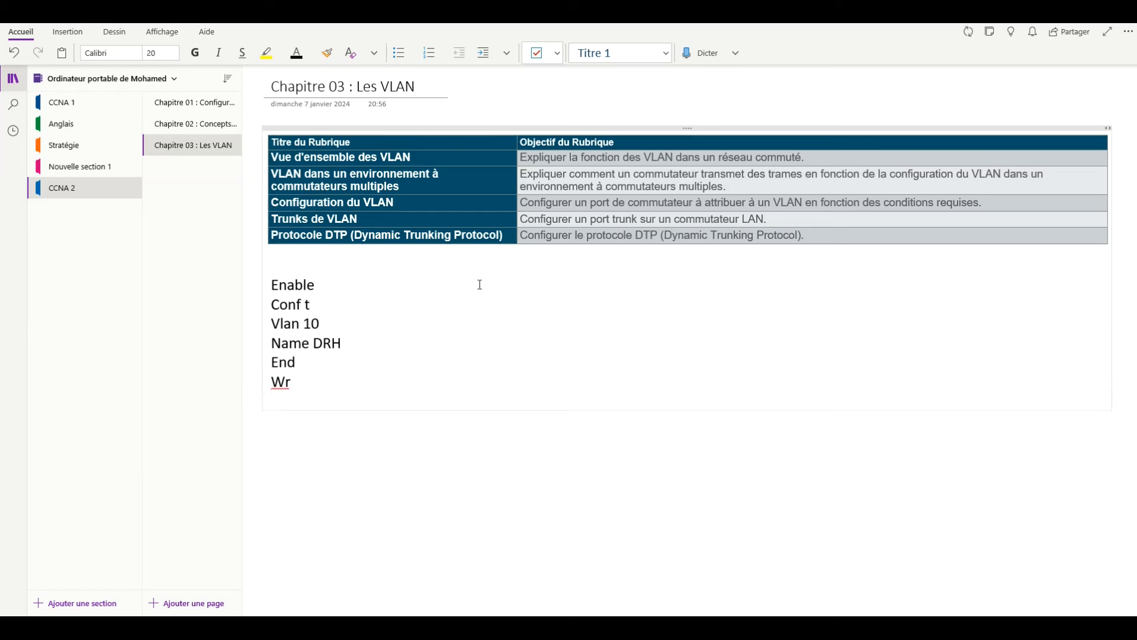
type("mem")
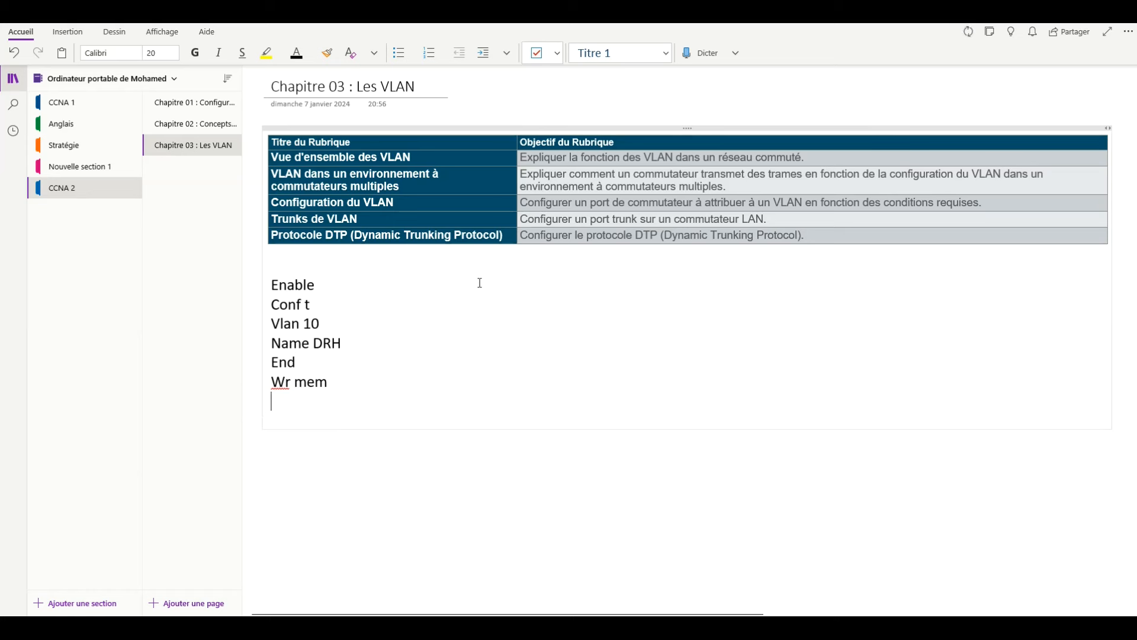
Head the command block with "S1 :" and insert the line "Host S1" after "Conf t".
left_click(320, 270)
type("S1 :")
key("Down")
key("Down")
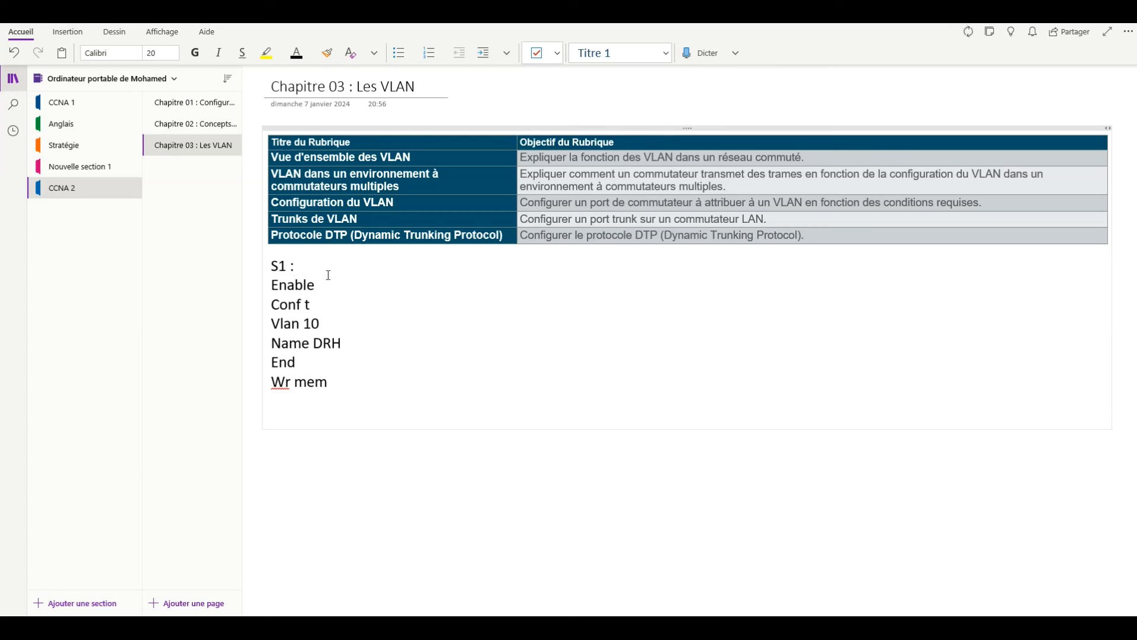
key("Return")
type("Host S1")
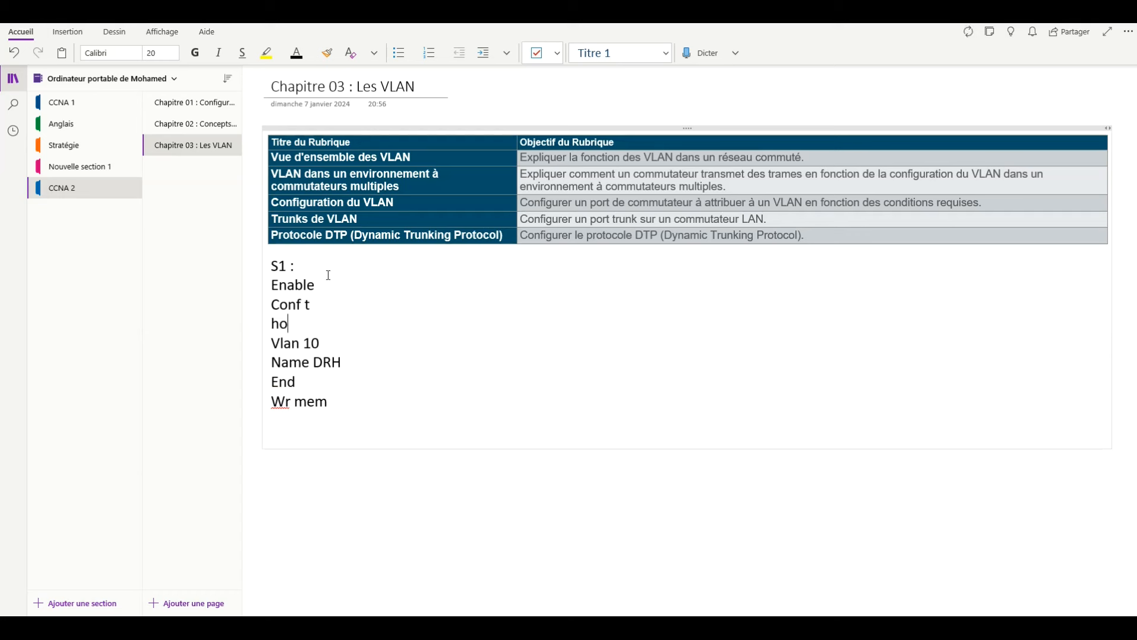
key("Down")
key("Return")
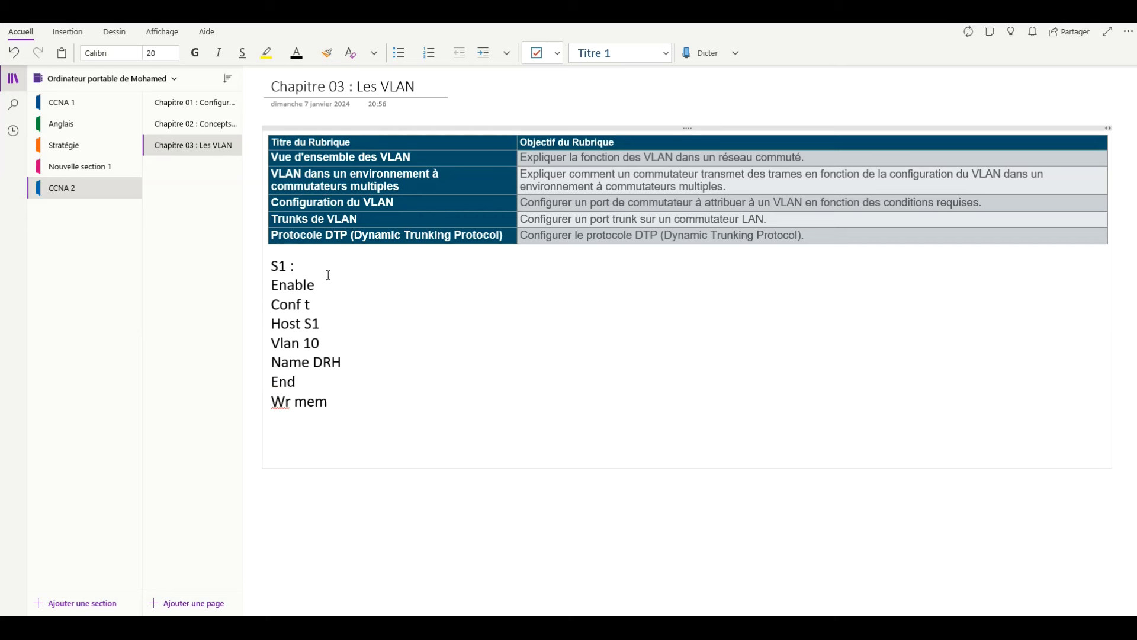
Copy the whole S1 command block and paste it three times below the original.
left_click_drag(271, 265, 336, 402)
key("ctrl+c")
left_click(310, 424)
key("ctrl+v")
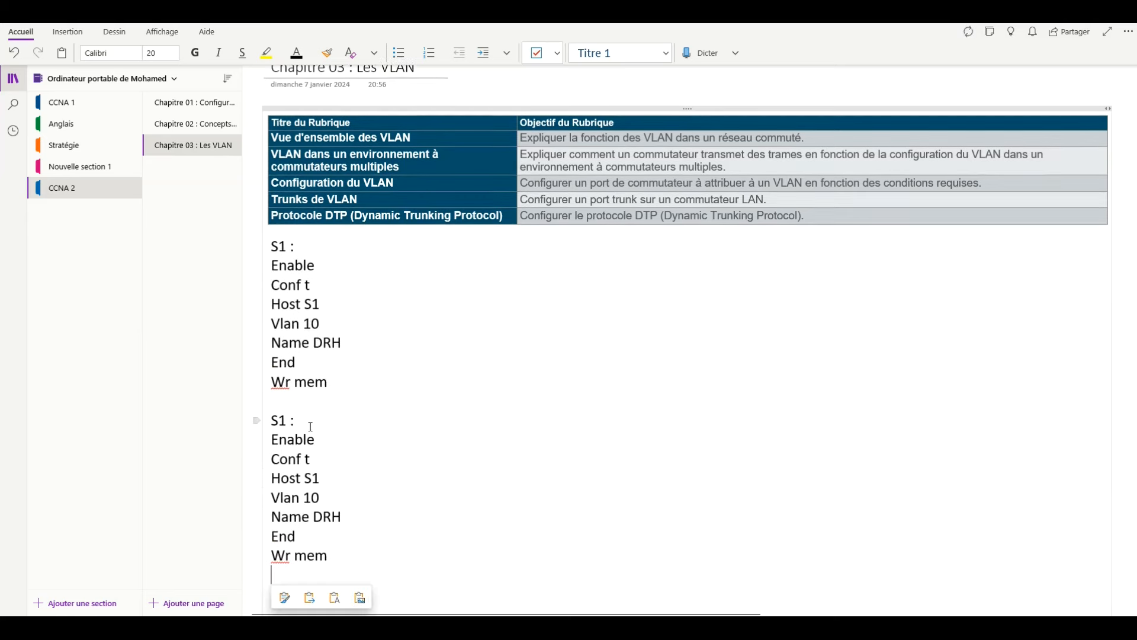
key("ctrl+v")
key("ctrl+v")
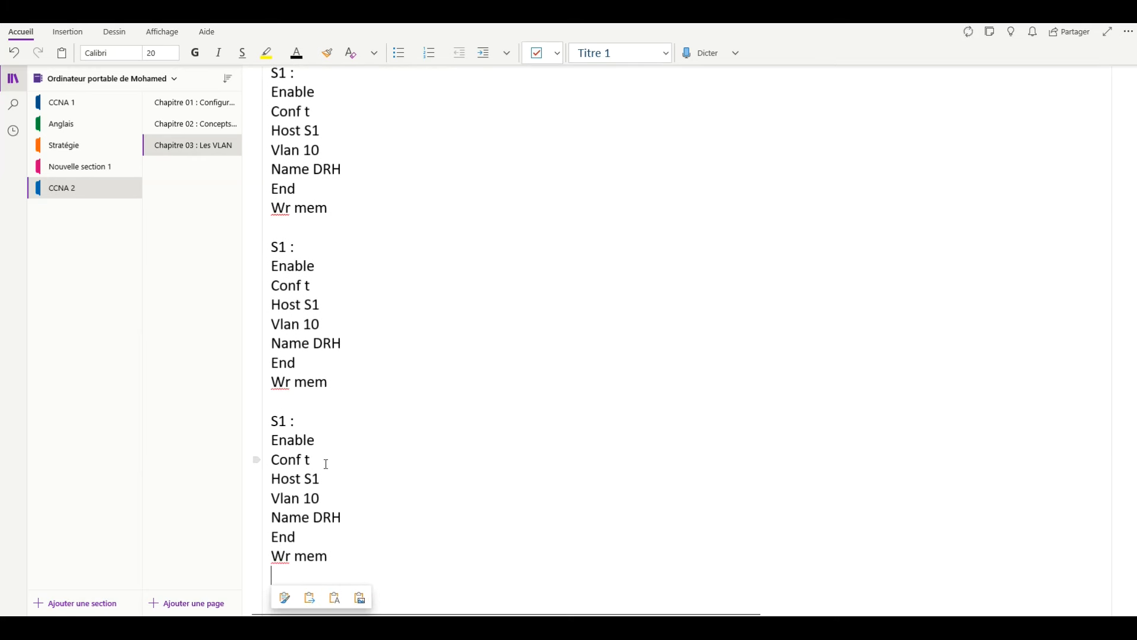
Change the second command block to heading S2, "Host S2" and "Vlan 20".
scroll(401, 388, "up", 2)
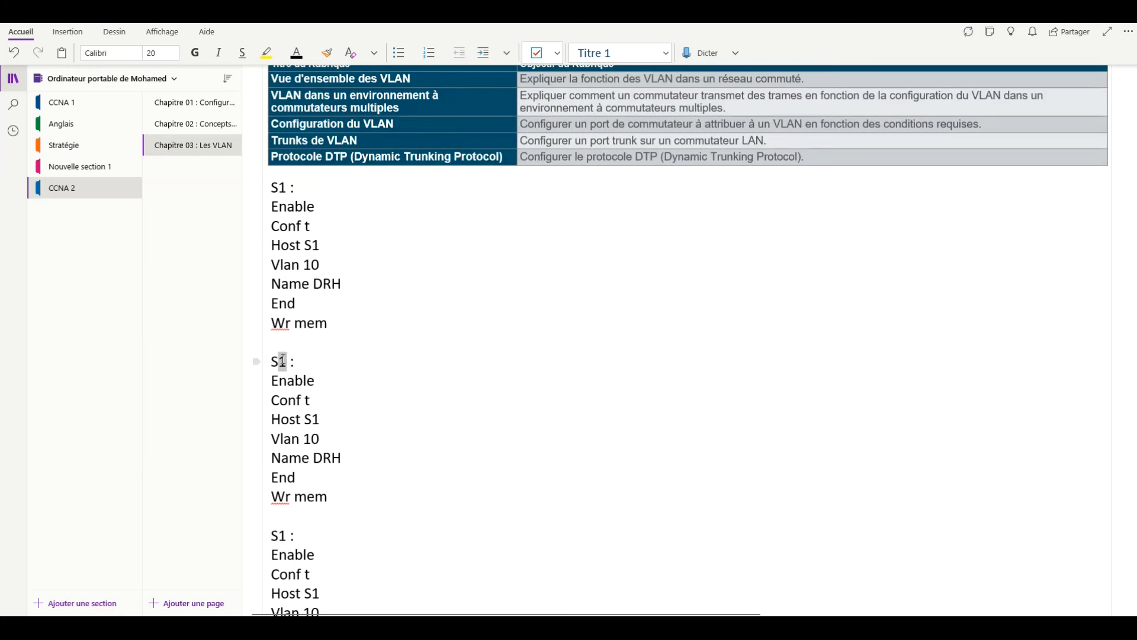
type("2")
left_click_drag(322, 419, 306, 439)
type("2")
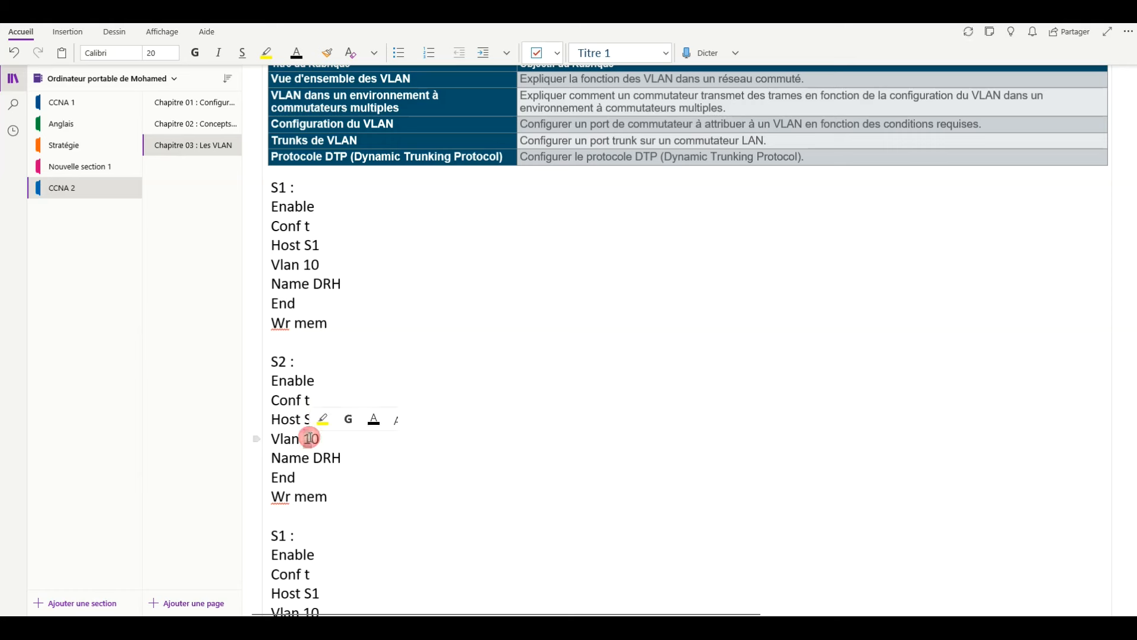
type("2")
Change the third command block to heading S3, "Host S3" and "Vlan 30".
scroll(375, 438, "down", 3)
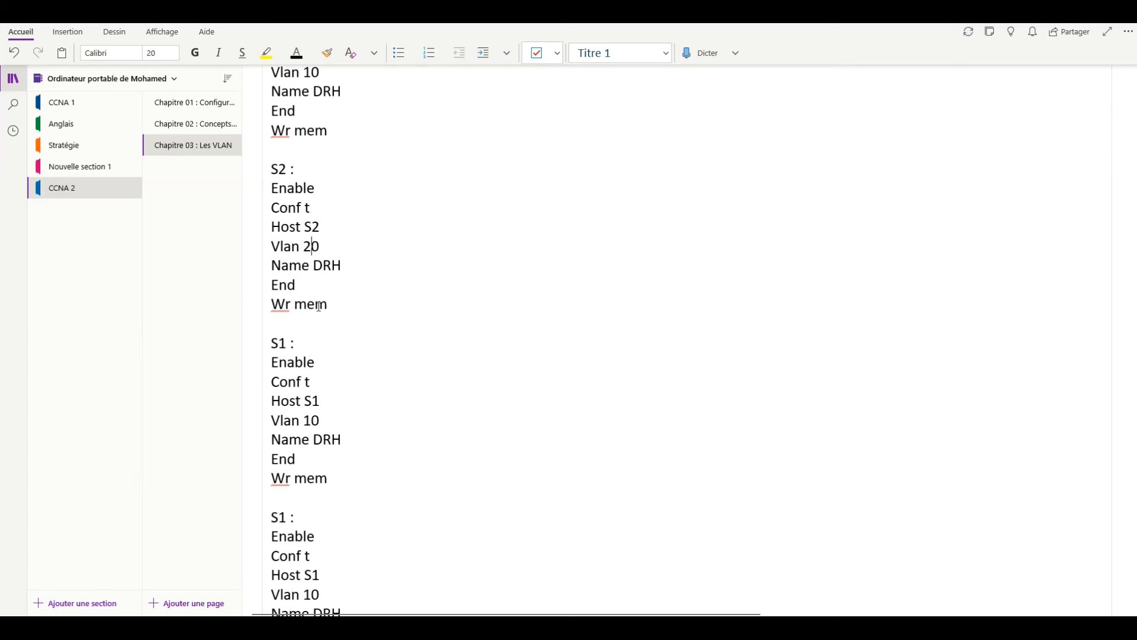
left_click_drag(287, 346, 280, 347)
type("3")
left_click_drag(321, 403, 307, 420)
type("33")
Change the fourth command block to heading S4, "Host S4" and "Vlan 40".
left_click_drag(279, 517, 287, 518)
type("4")
left_click_drag(321, 575, 312, 576)
type("4")
scroll(427, 454, "down", 8)
left_click_drag(313, 114, 305, 114)
type("4")
Change the VLAN name to DSI in the S2 block and to DFC in the S3 block.
scroll(371, 217, "up", 1)
scroll(371, 216, "up", 2)
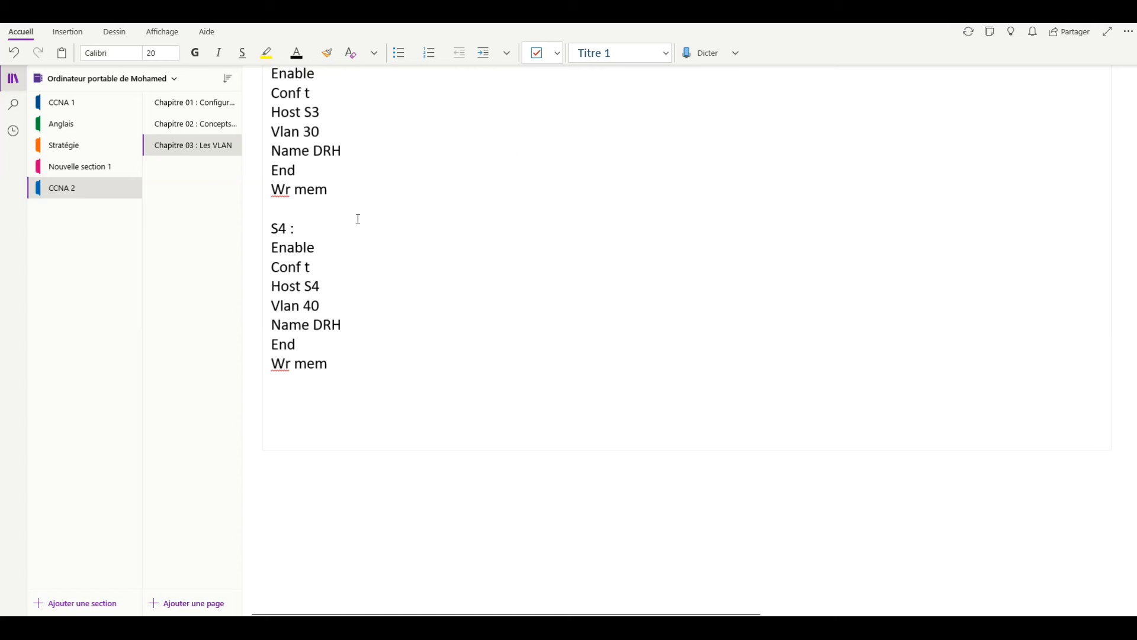
scroll(358, 219, "up", 6)
scroll(322, 246, "down", 3)
left_click_drag(323, 268, 343, 268)
key("BackSpace")
type("SI")
left_click_drag(317, 440, 343, 440)
type("DFC")
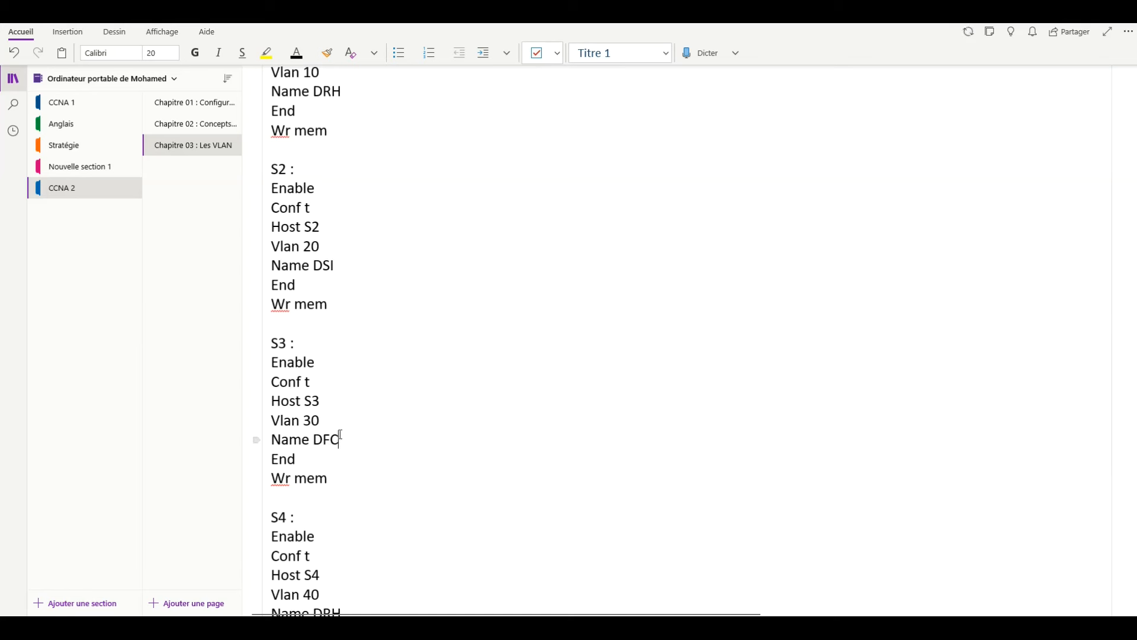
Change the VLAN name in the S4 command block to DG.
scroll(342, 415, "down", 5)
left_click_drag(314, 227, 343, 227)
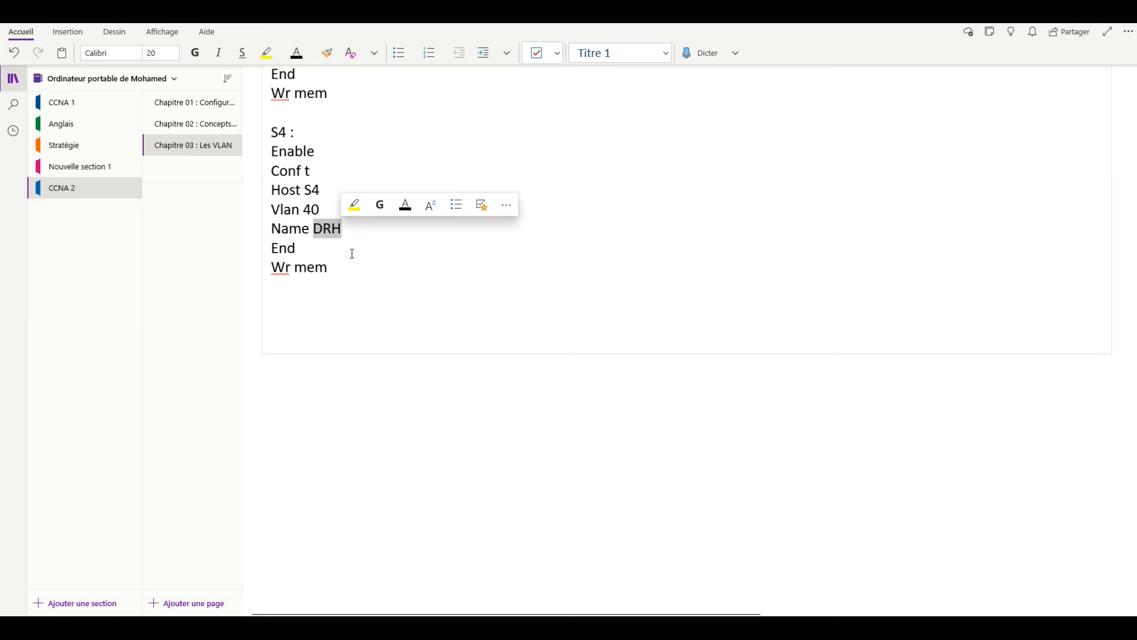
type("DG")
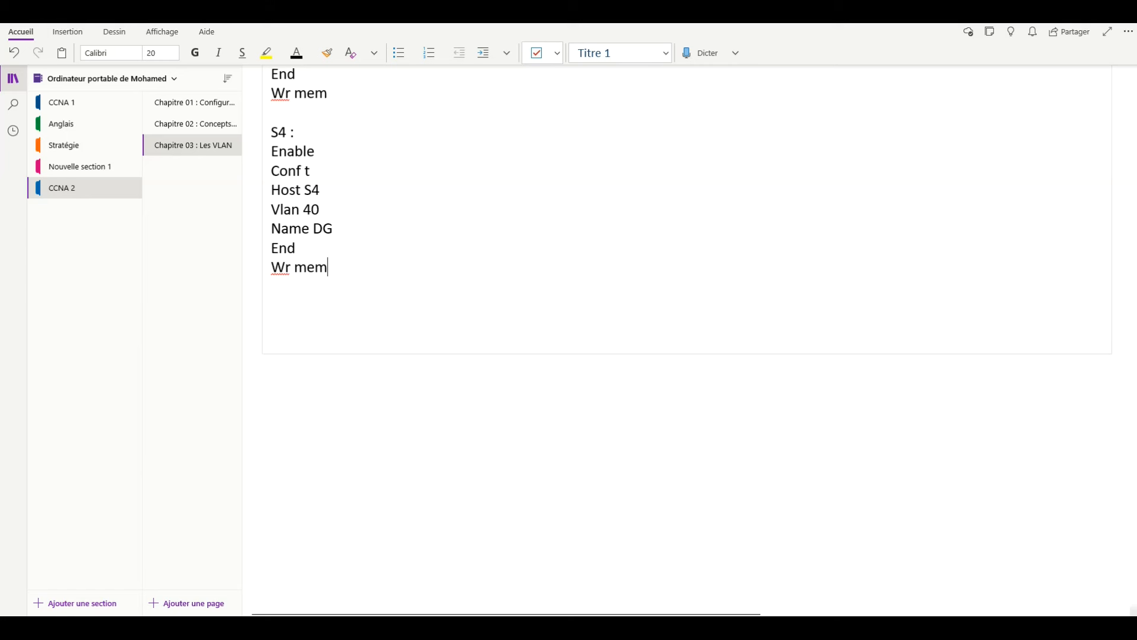
mouse_move(627, 599)
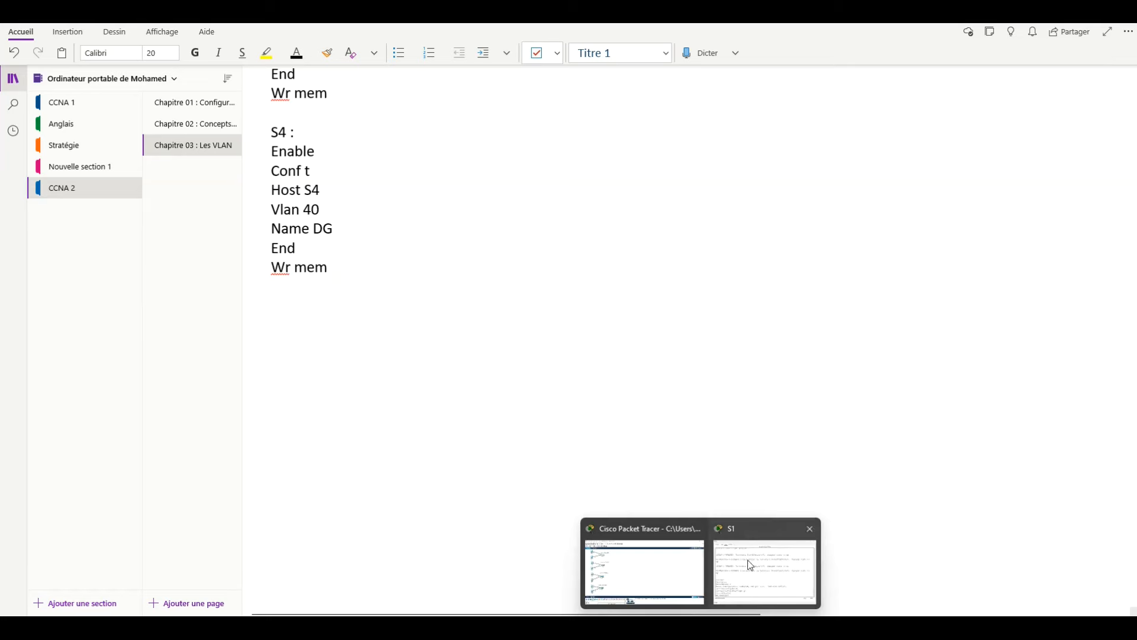
left_click(673, 565)
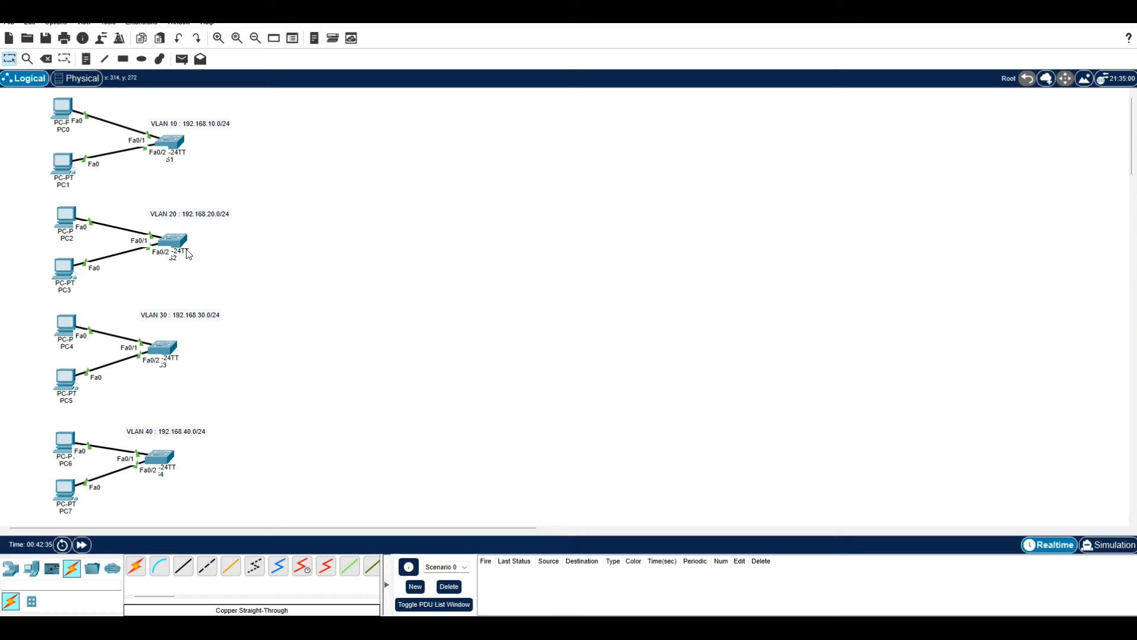
mouse_move(189, 256)
left_click_drag(142, 186, 218, 104)
left_click_drag(138, 289, 190, 221)
left_click(267, 387)
key("alt+Tab")
Insert an "Exit" line below "Name DRH" in the S1 command block.
scroll(401, 233, "up", 10)
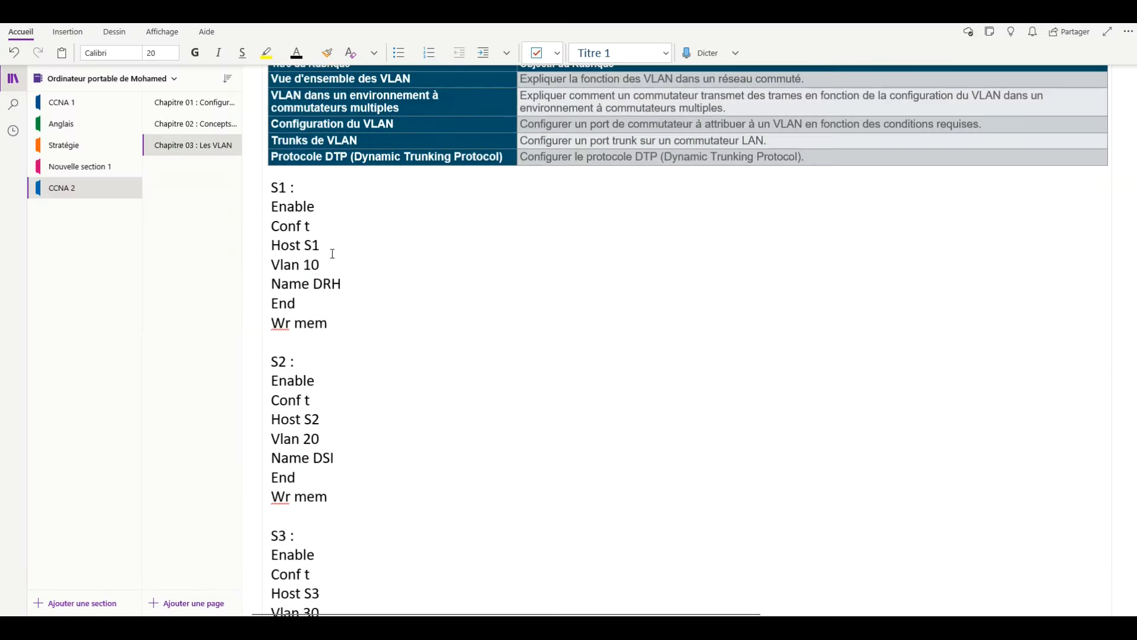
left_click(358, 285)
key("Return")
type("EXIT")
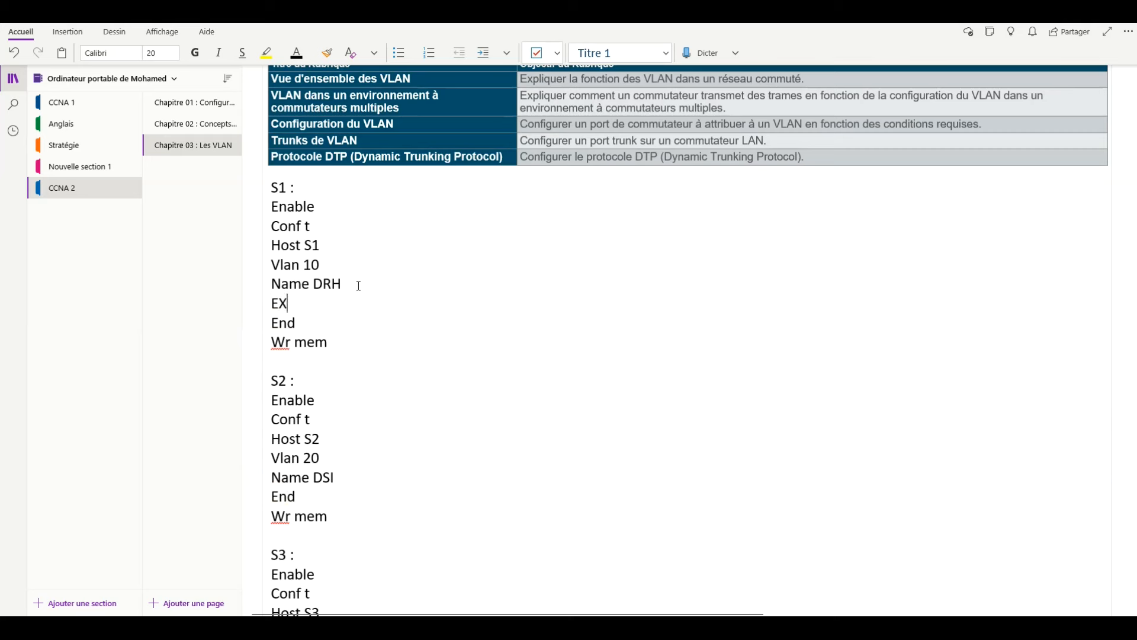
key("Return")
key("BackSpace")
key("BackSpace")
key("BackSpace")
key("BackSpace")
key("BackSpace")
type("exit")
key("Return")
Add the lines "Vlan 50" and "Name NATIF" below "Exit" in the S1 block.
type("vlan 50")
key("Return")
type("name NARI")
key("BackSpace")
key("BackSpace")
type("TIF")
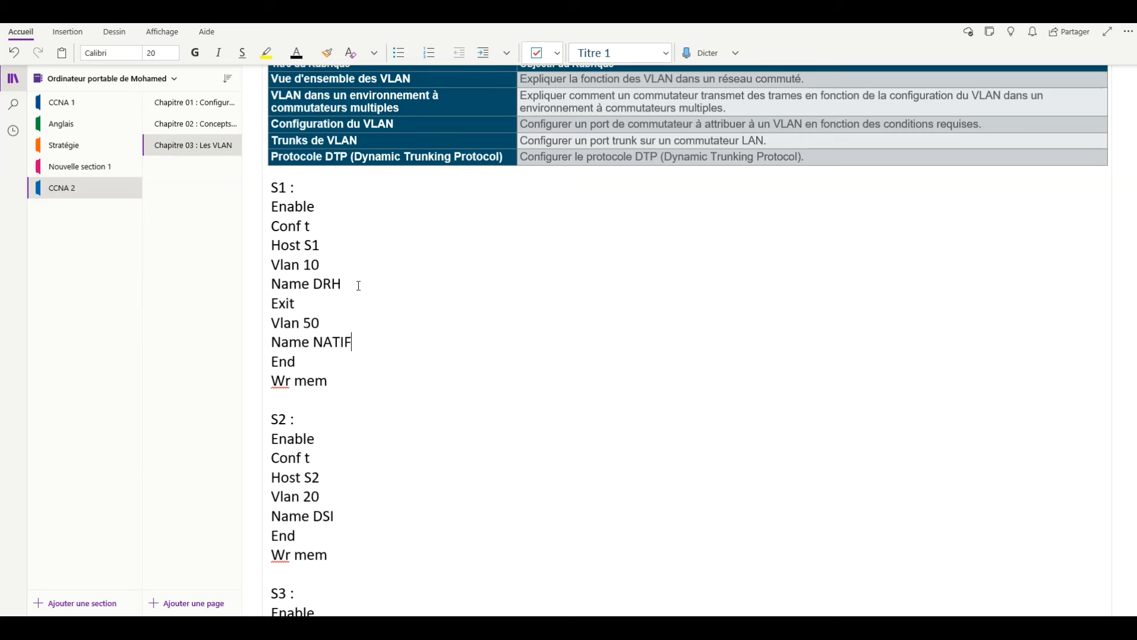
Copy the Exit, Vlan 50 and Name NATIF lines from the S1 block and insert them below "Name DSI" in the S2 block.
left_click_drag(272, 301, 350, 341)
scroll(325, 361, "down", 5)
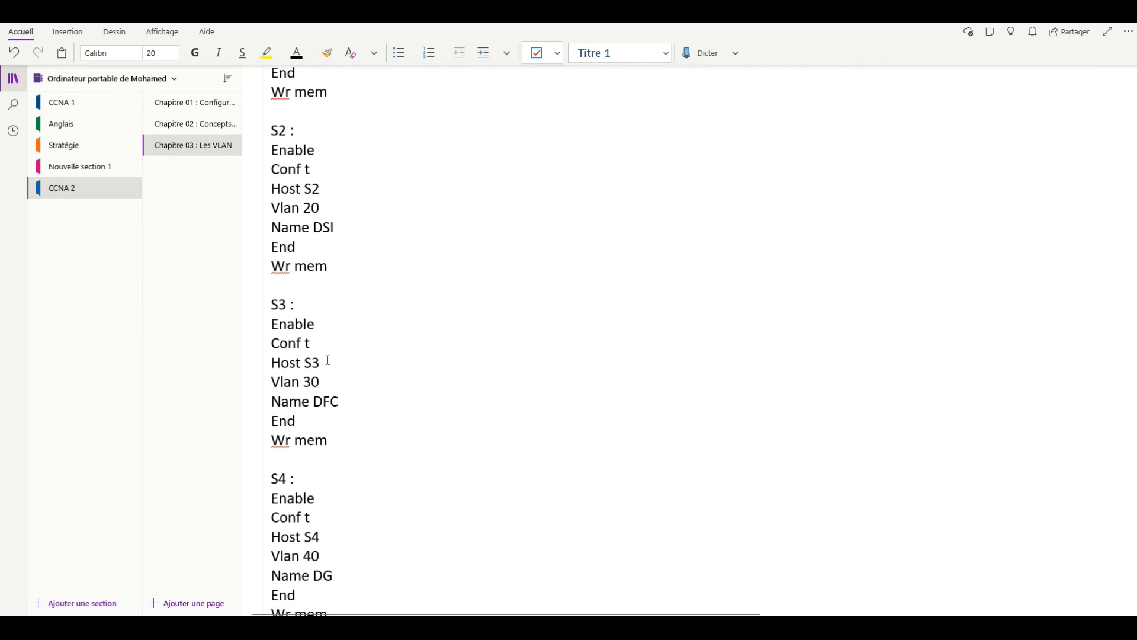
left_click(342, 227)
key("Return")
key("ctrl+v")
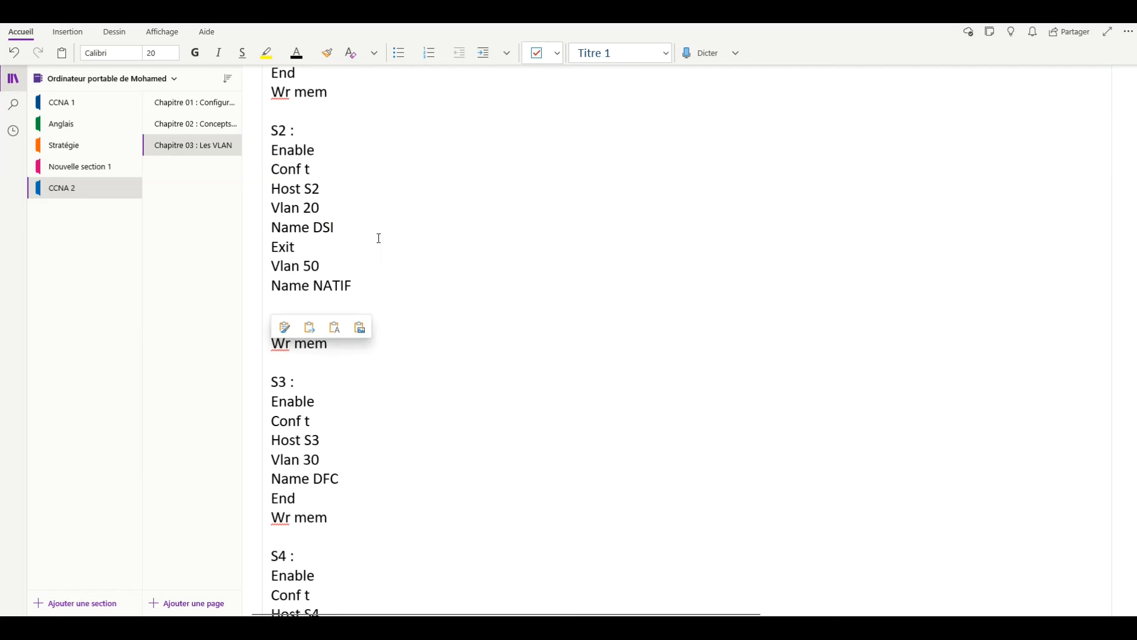
key("BackSpace")
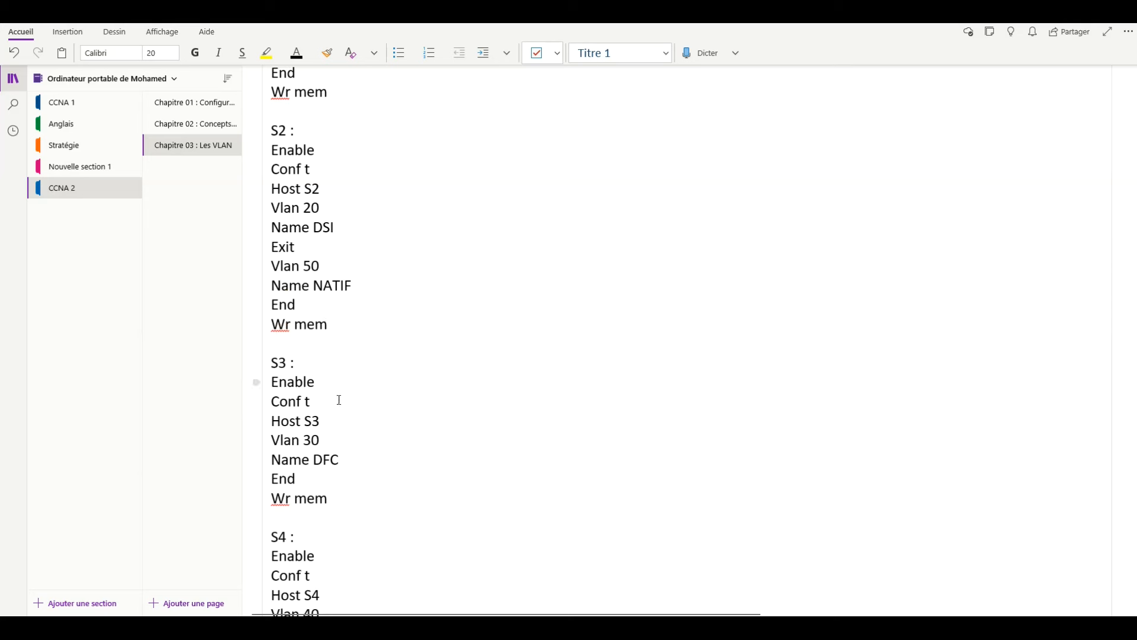
Insert the copied Exit, Vlan 50 and Name NATIF lines below "Name DFC" in the S3 block.
left_click(330, 439)
left_click(354, 449)
key("ctrl+v")
key("BackSpace")
Insert the copied Exit, Vlan 50 and Name NATIF lines below "Name DG" in the S4 block.
scroll(350, 453, "down", 5)
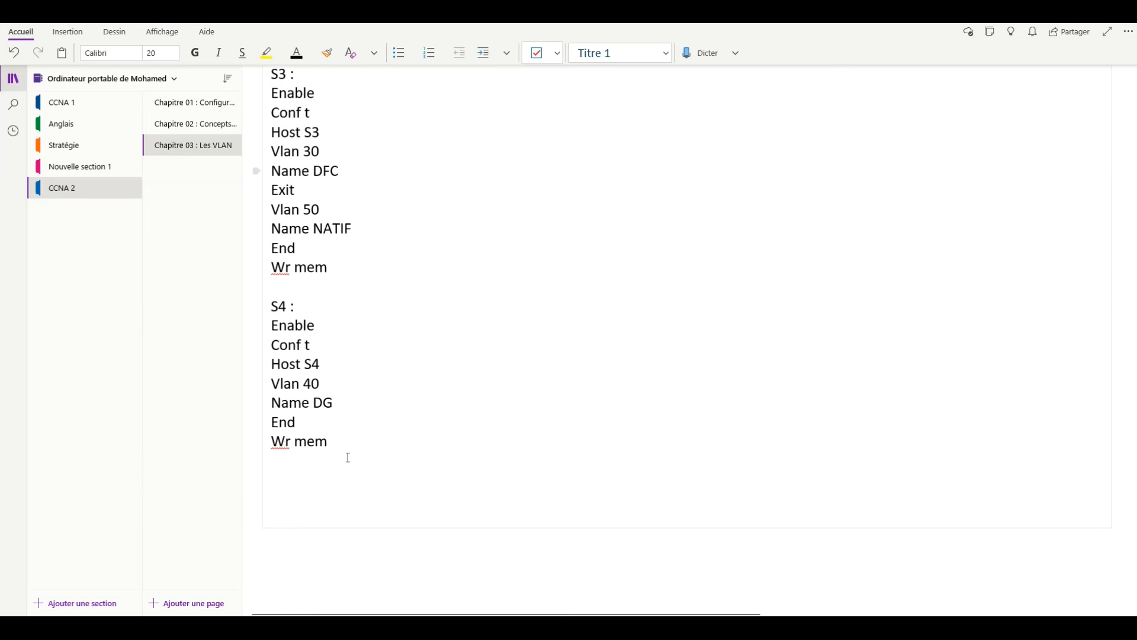
left_click(340, 398)
key("Return")
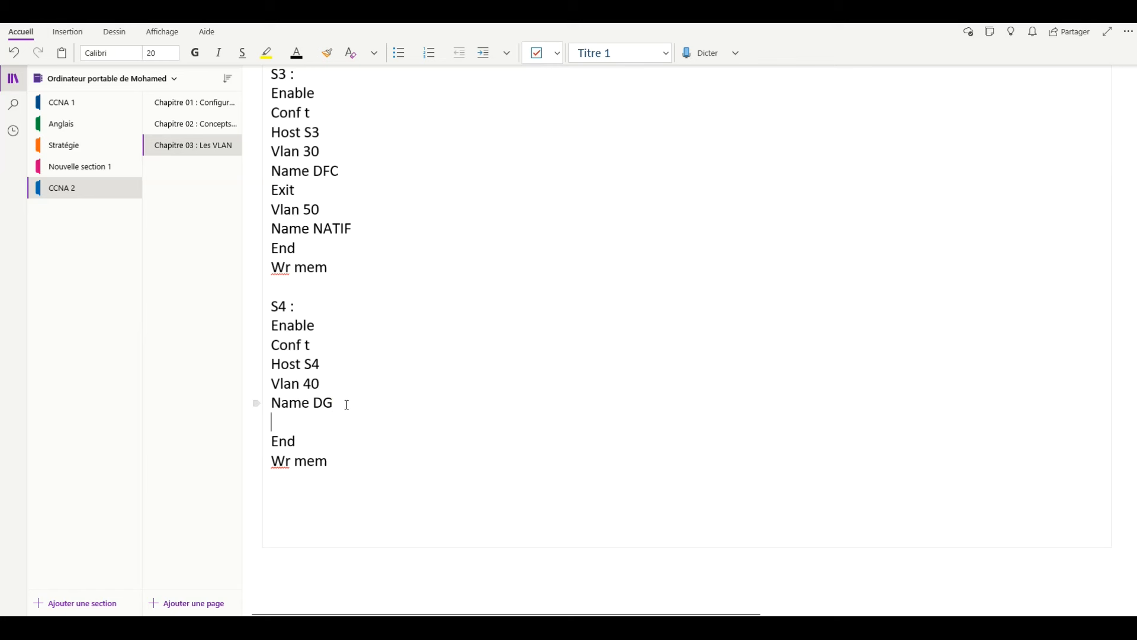
key("ctrl+v")
key("BackSpace")
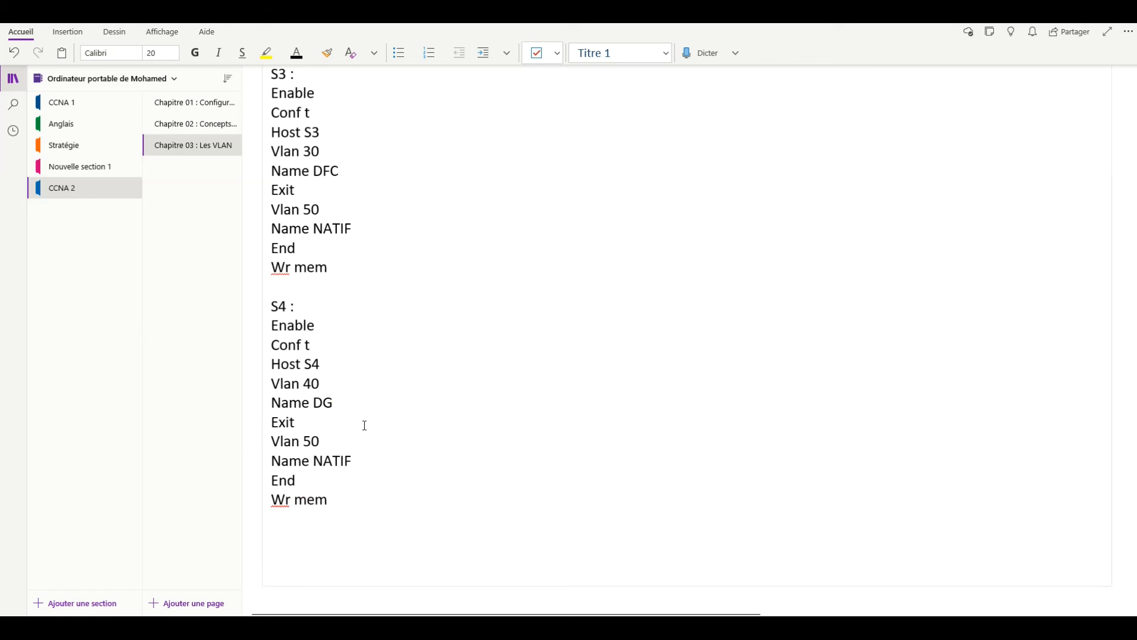
Copy the S1 commands from "Enable" through "Wr mem" in the notes.
scroll(365, 425, "up", 10)
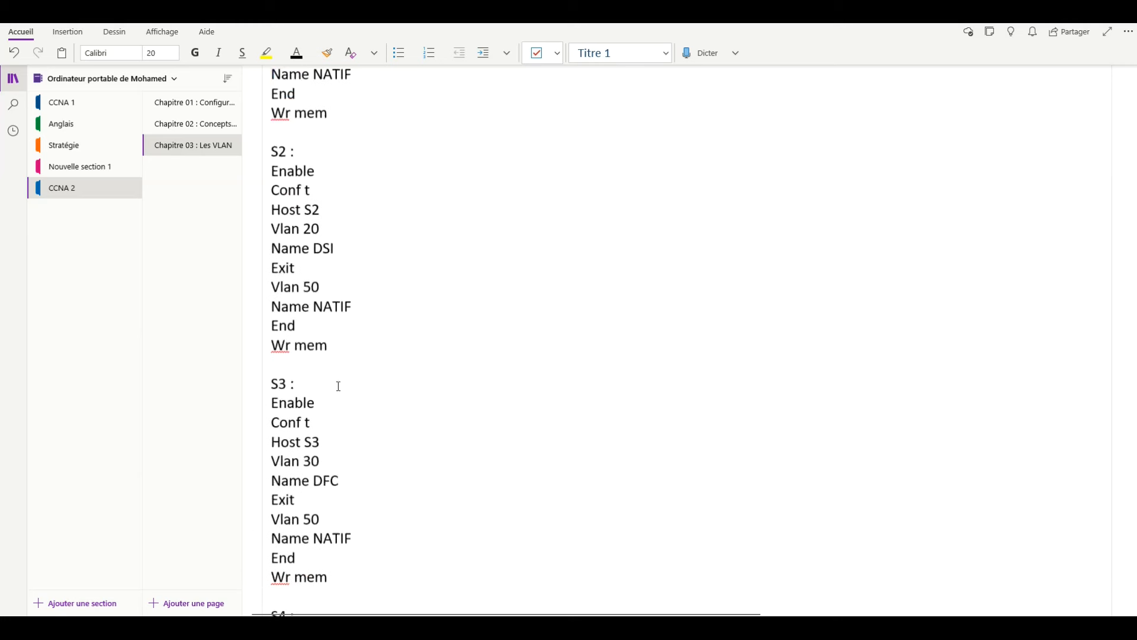
left_click_drag(276, 211, 324, 394)
key("ctrl+c")
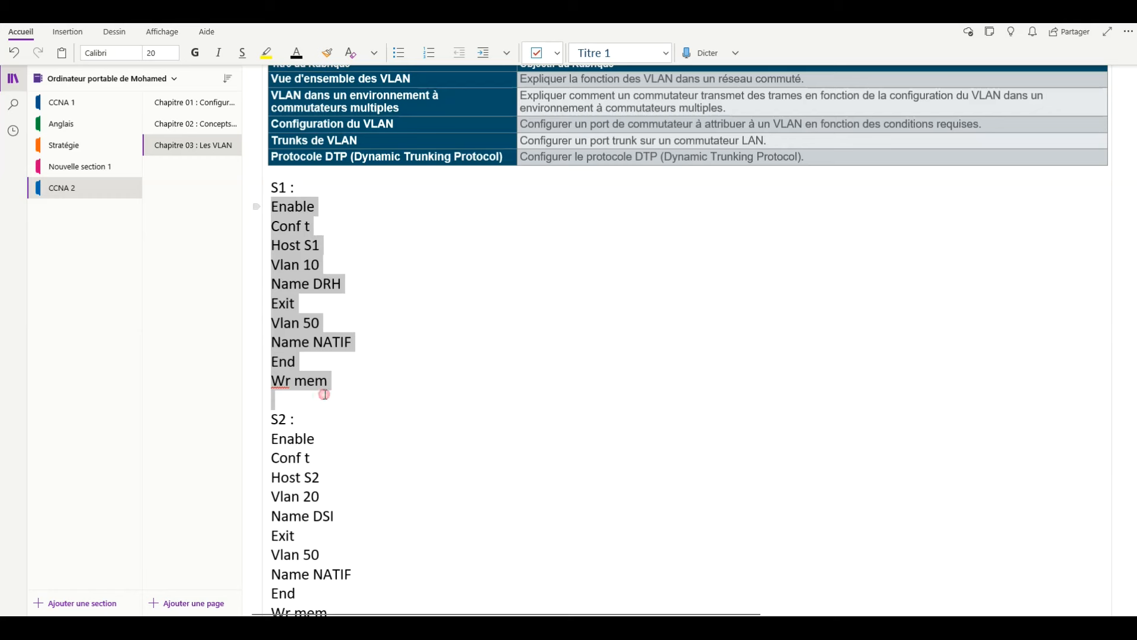
right_click(340, 293)
left_click(281, 262)
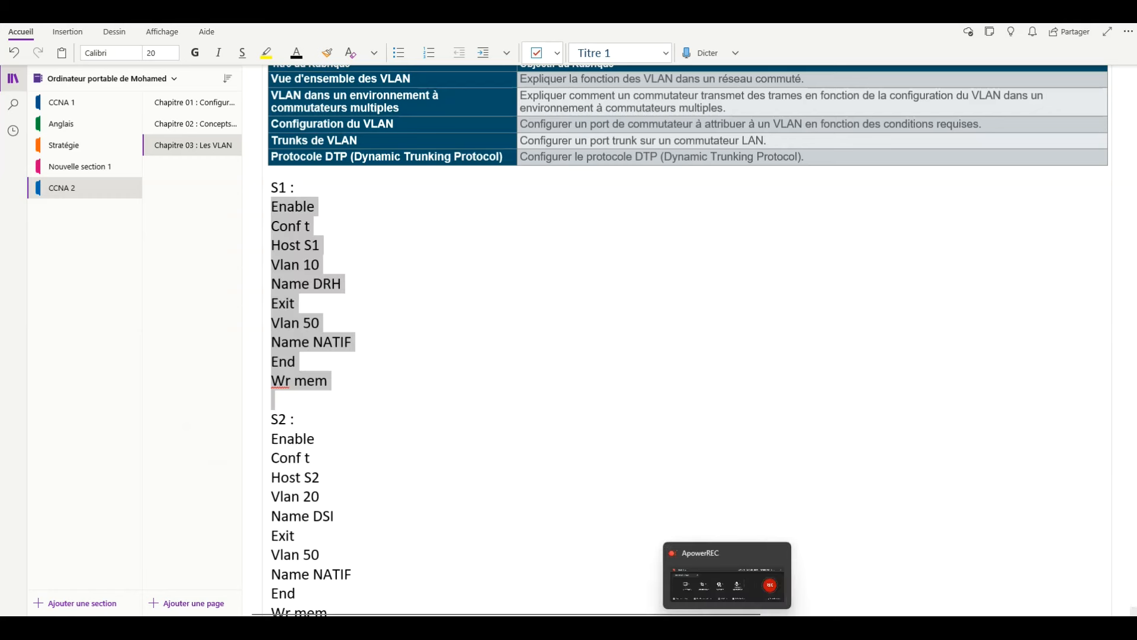
In S1's command line in Packet Tracer, return to the user prompt with end and exit, and run the copied S1 commands.
left_click(733, 578)
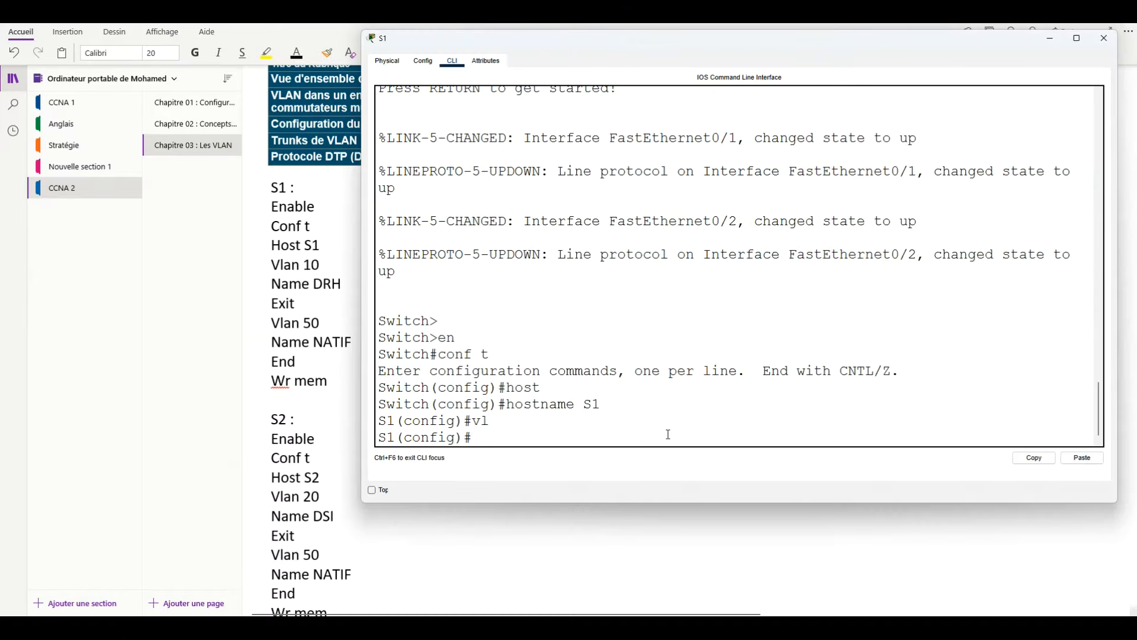
type("end")
key("Return")
type("exit")
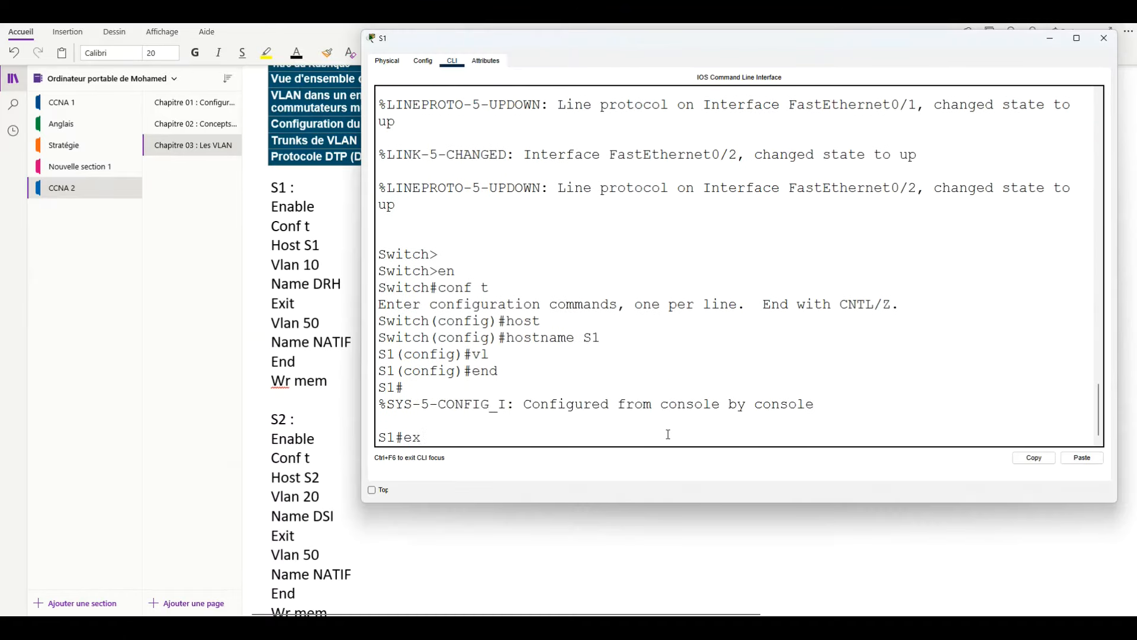
key("Return")
key("Return")
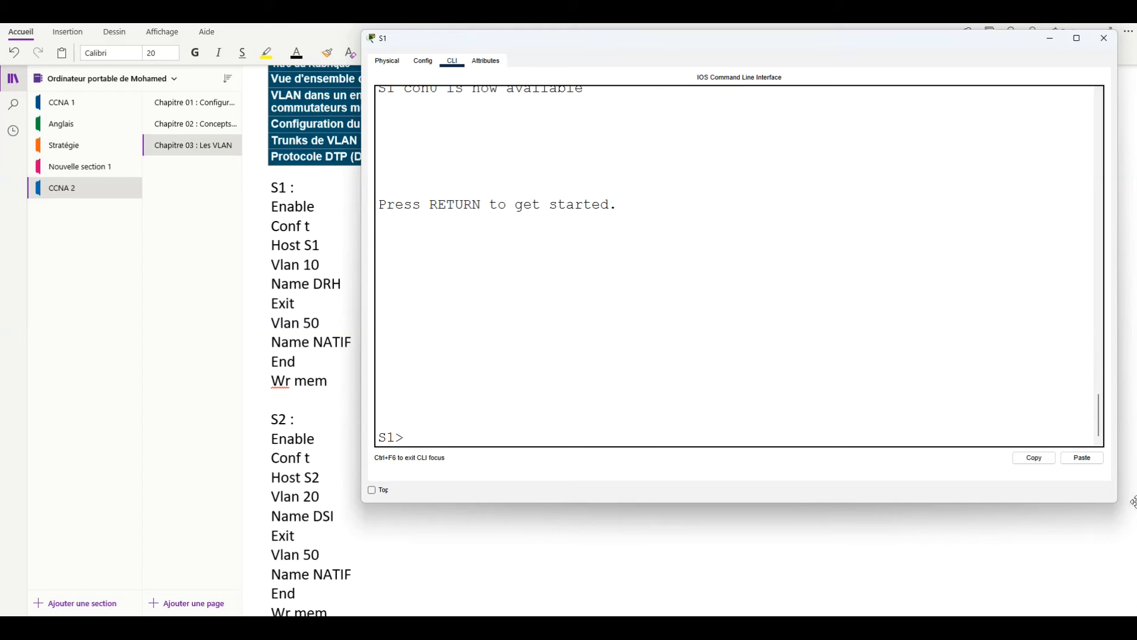
left_click(1082, 458)
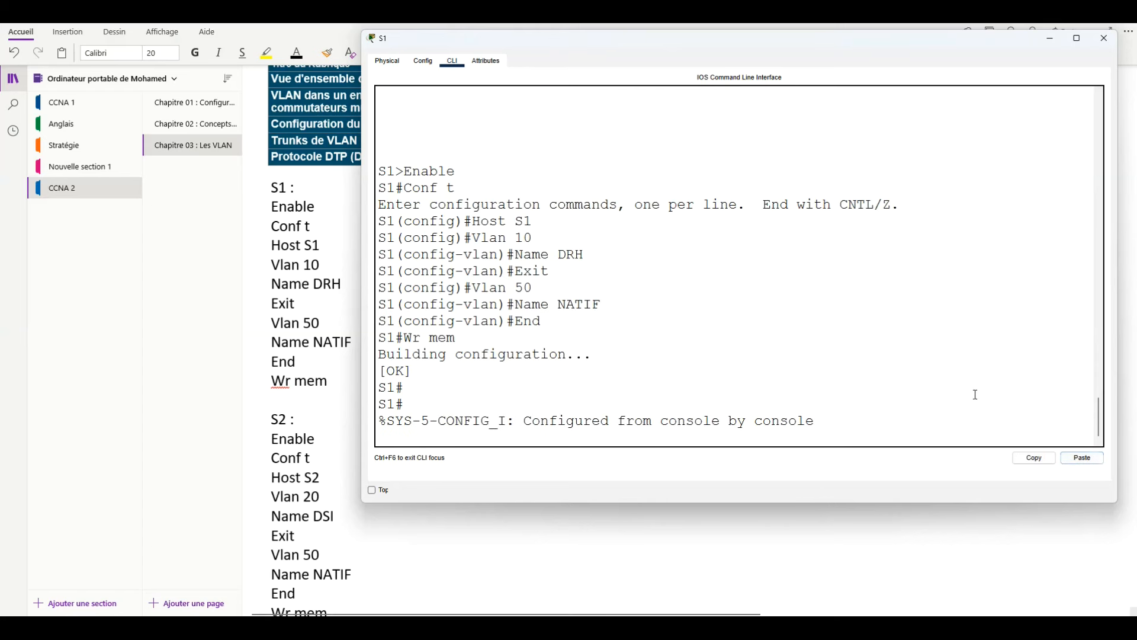
Switch to the OneNote page and copy the S2 commands from "Enable" through "Wr mem".
mouse_move(672, 625)
left_click(672, 557)
left_click_drag(271, 439, 332, 586)
right_click(286, 436)
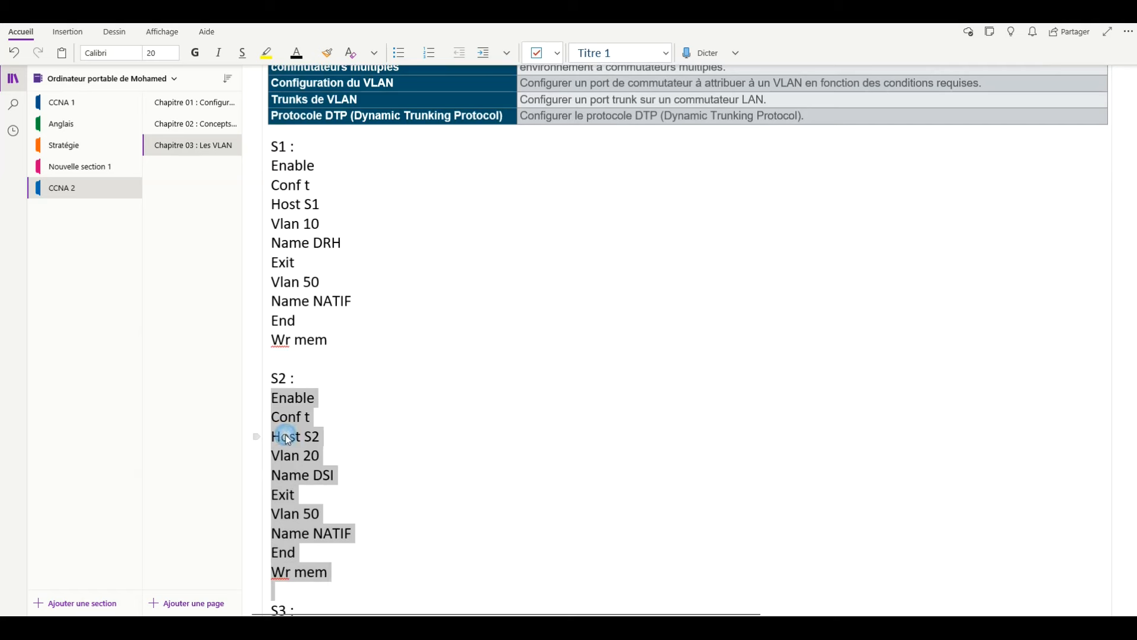
left_click(254, 197)
Switch to Packet Tracer, open switch S2's command line and run the copied S2 commands.
left_click(701, 627)
left_click(617, 563)
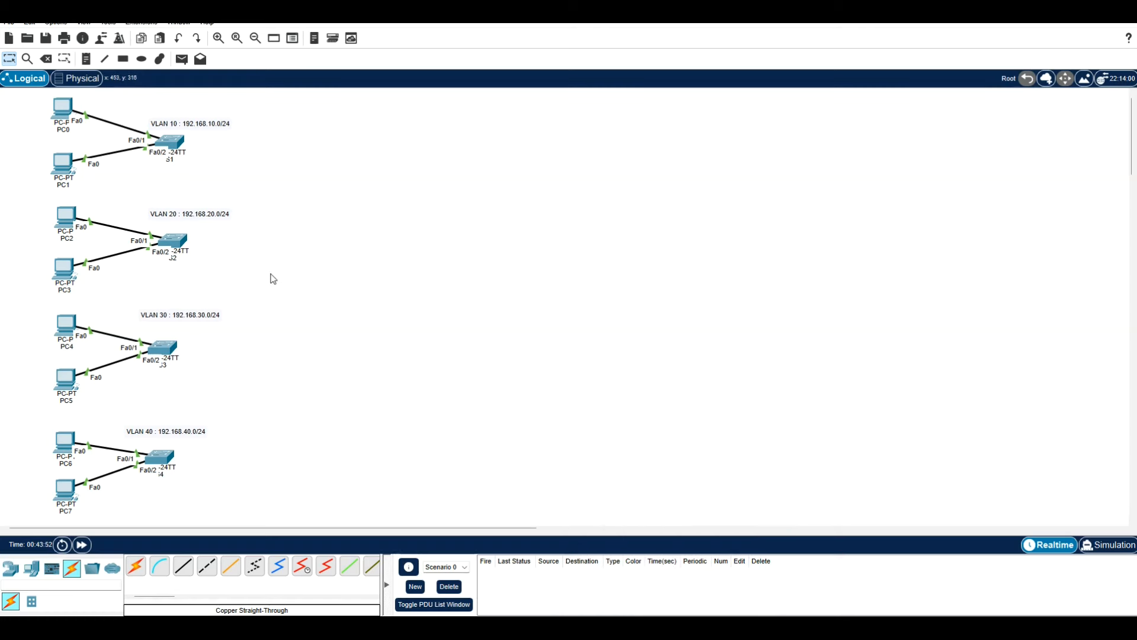
left_click(176, 255)
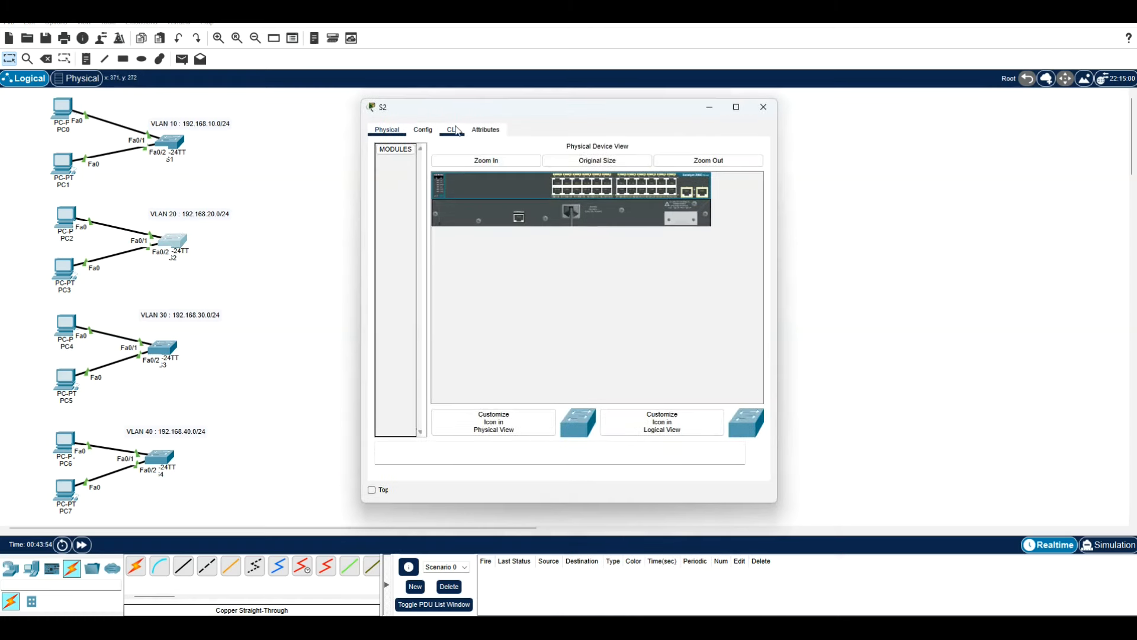
key("Return")
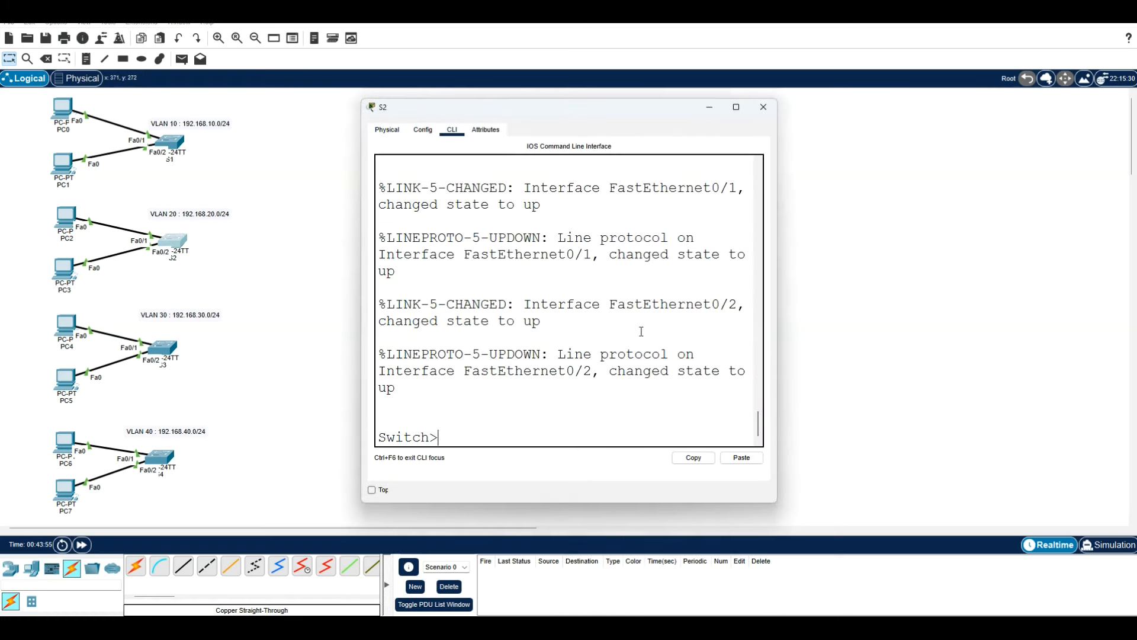
left_click(741, 457)
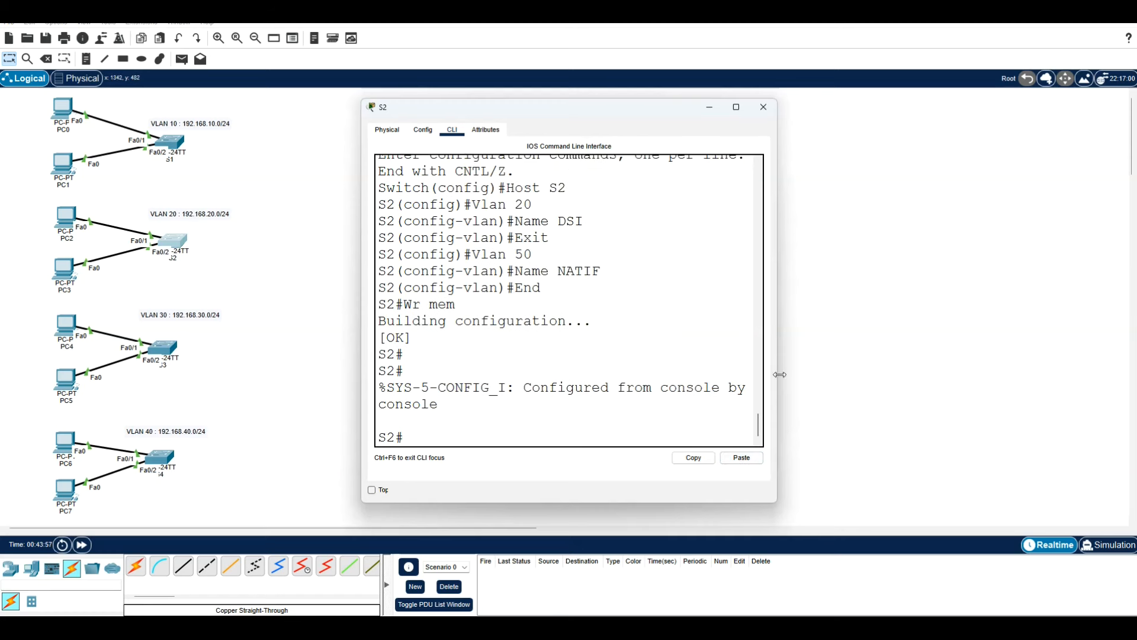
left_click(912, 343)
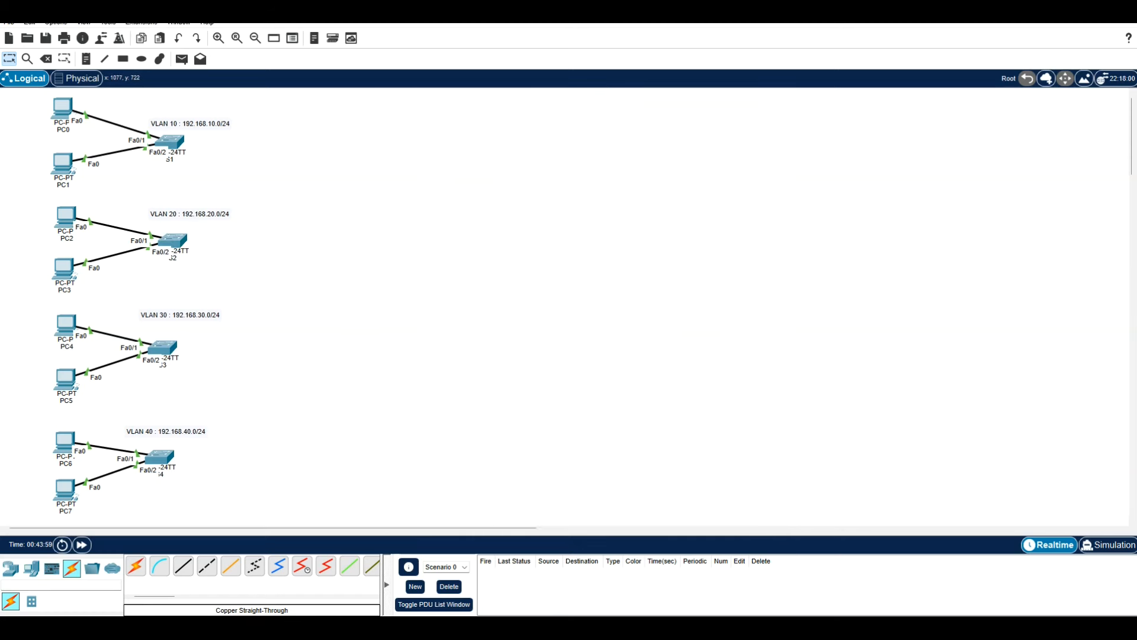
Switch to the OneNote page and copy the S3 commands from "Enable" through "Wr mem".
key("alt+Tab")
scroll(333, 409, "down", 8)
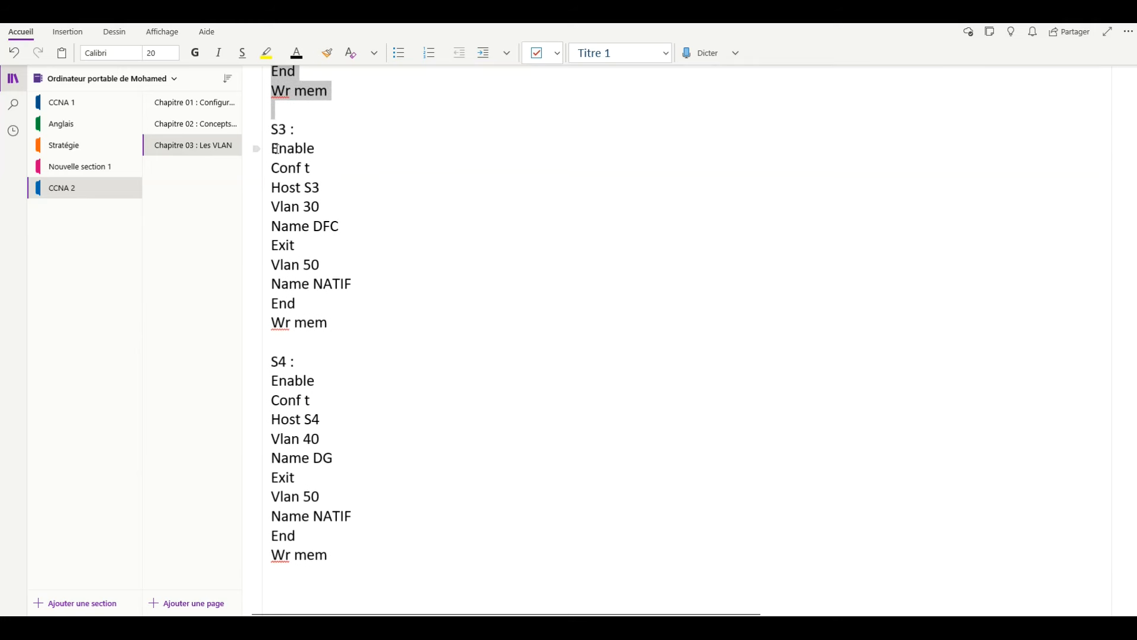
left_click_drag(272, 152, 348, 338)
right_click(278, 177)
left_click(267, 178)
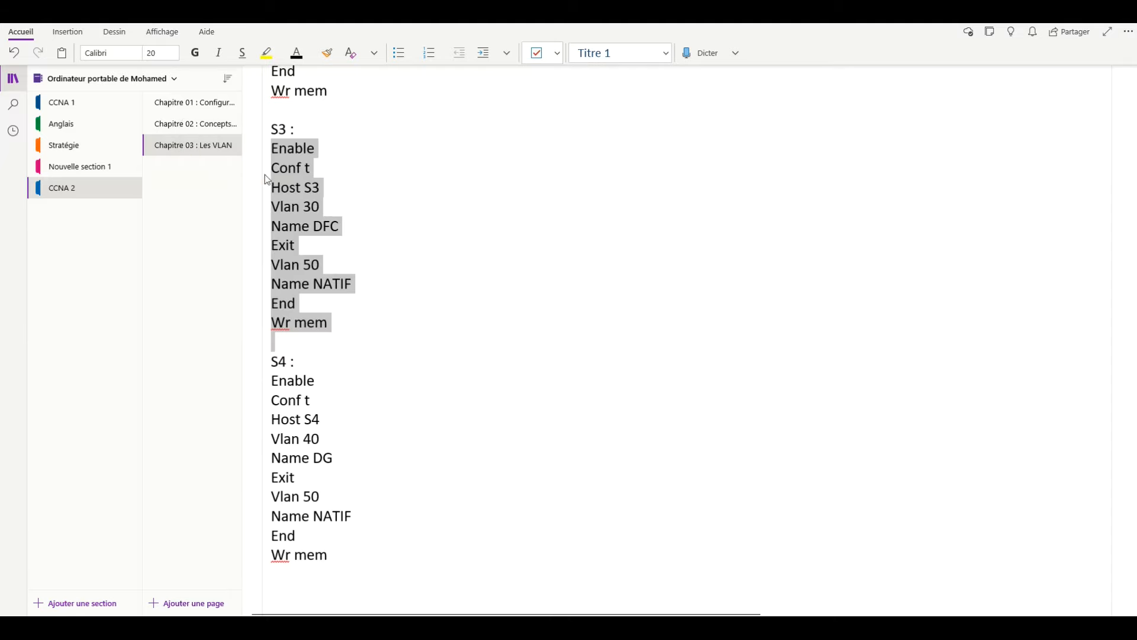
Switch to Packet Tracer, open switch S3's command line and run the copied S3 commands.
key("alt+Tab")
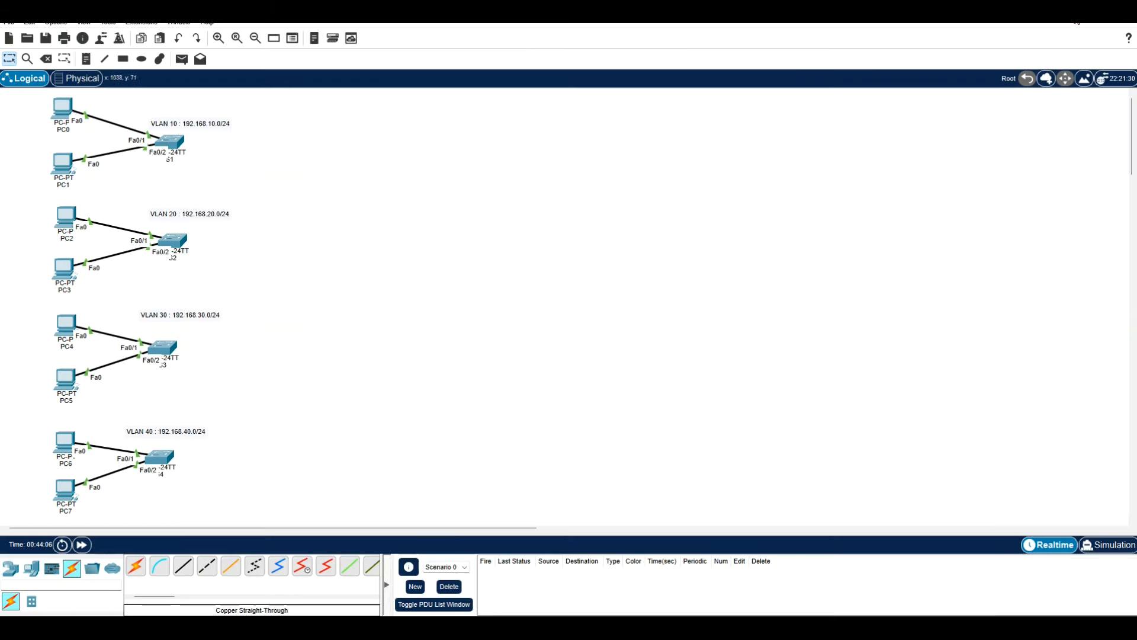
left_click(177, 348)
left_click(452, 129)
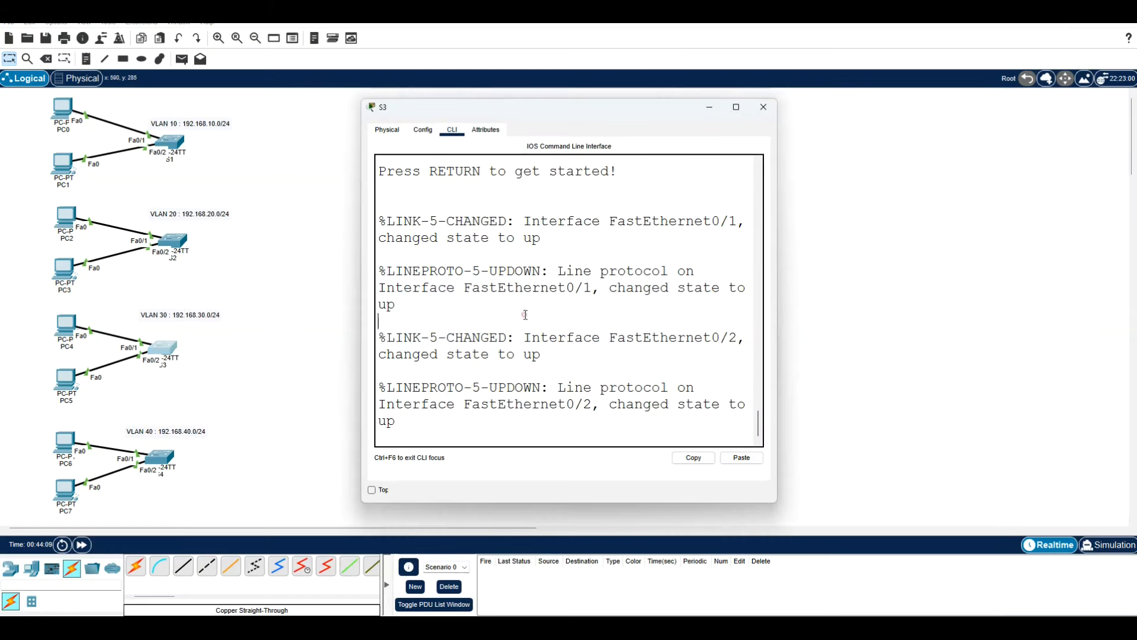
key("Return")
left_click(740, 460)
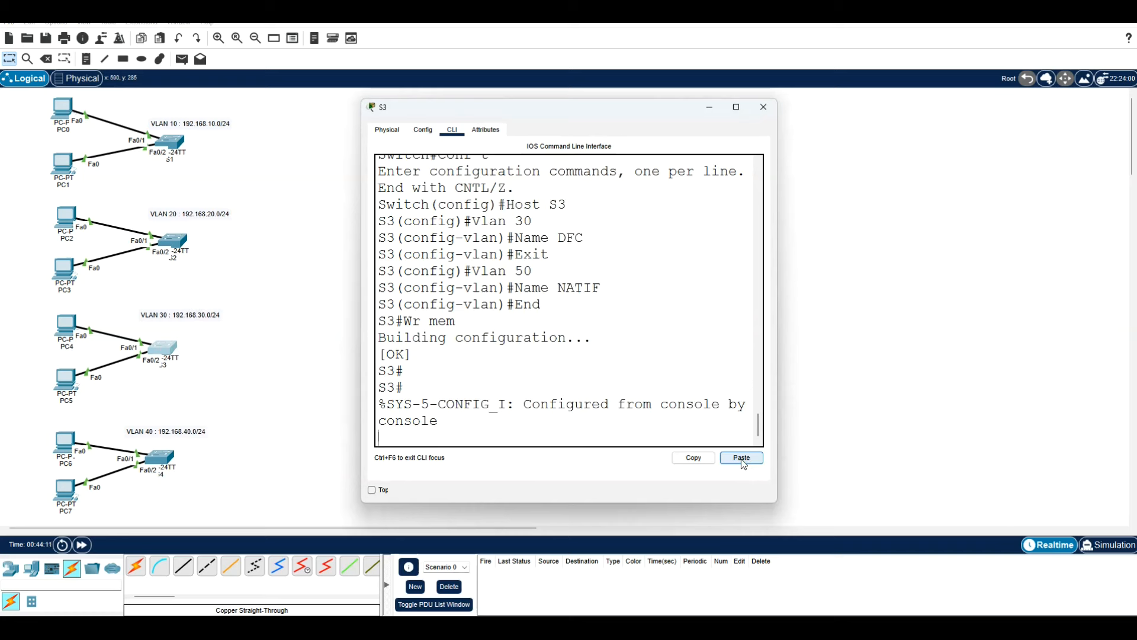
left_click(812, 274)
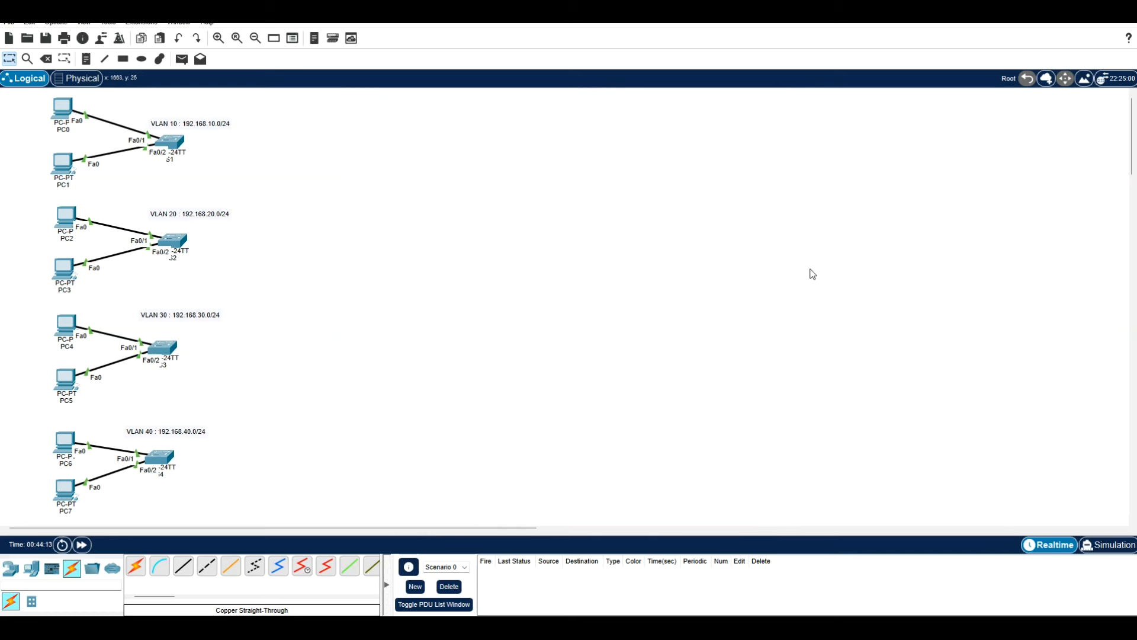
Copy the S4 commands from "Enable" through "Wr mem" on the OneNote page and return to the Packet Tracer topology.
left_click(1067, 9)
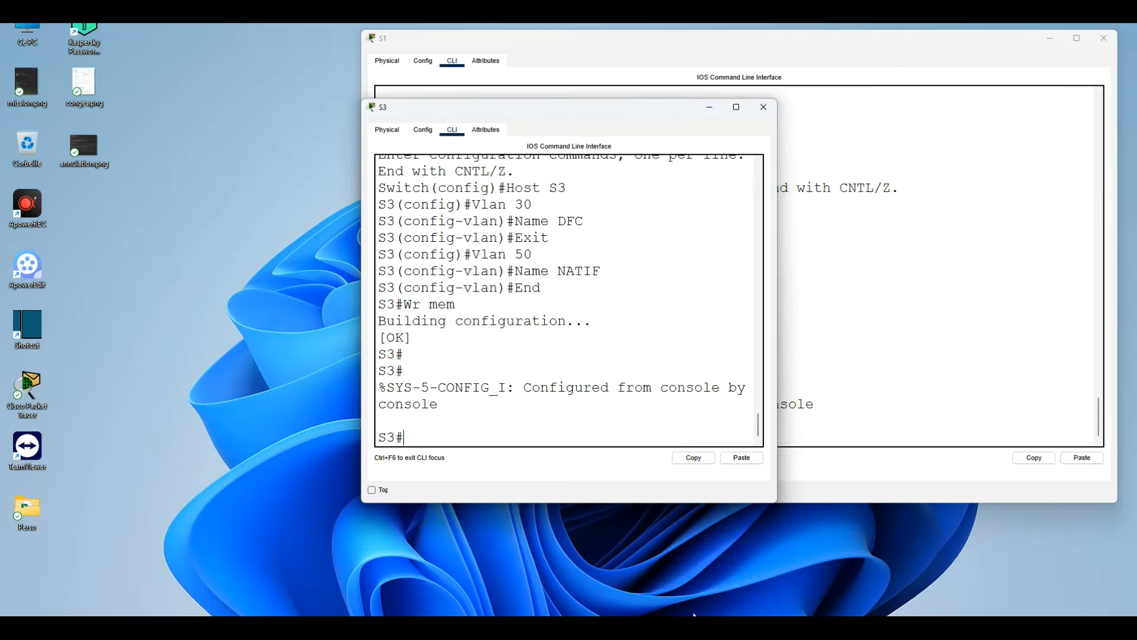
left_click(504, 628)
left_click_drag(271, 382, 340, 553)
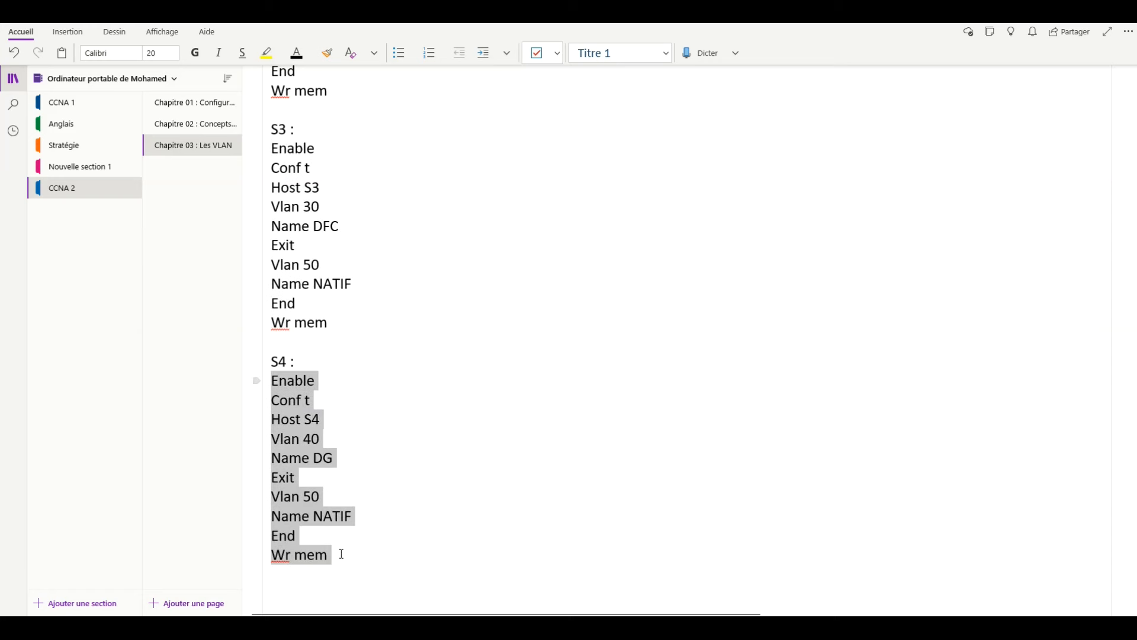
right_click(296, 418)
left_click(279, 426)
left_click(539, 575)
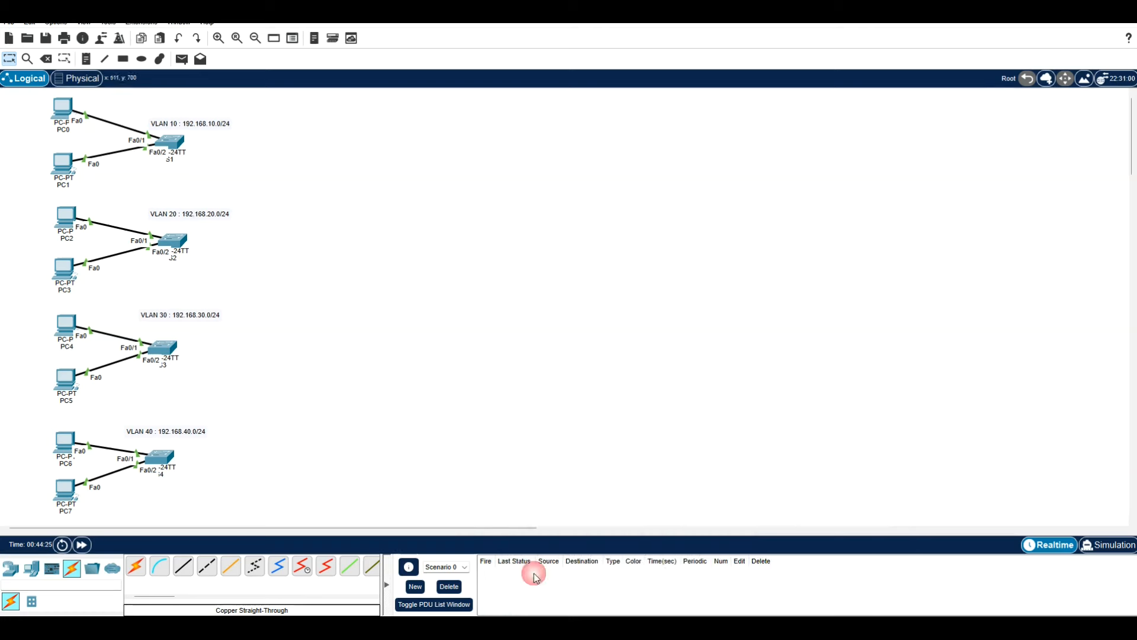
Open switch S4's command line, run the copied S4 commands and return to the topology.
left_click(163, 451)
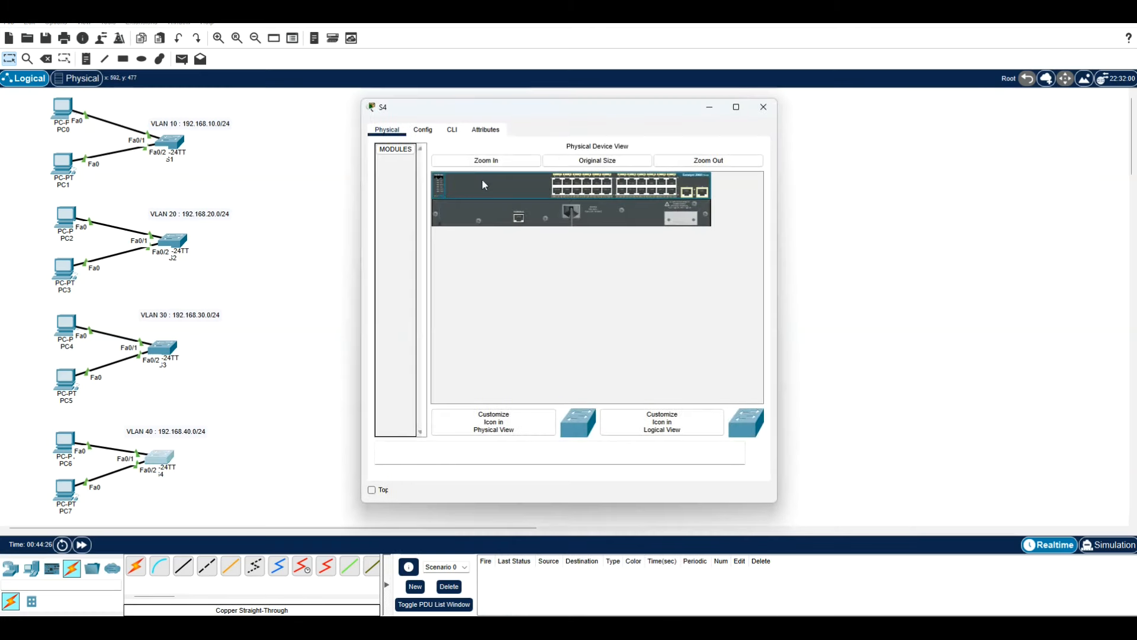
left_click(452, 129)
key("Return")
left_click(746, 460)
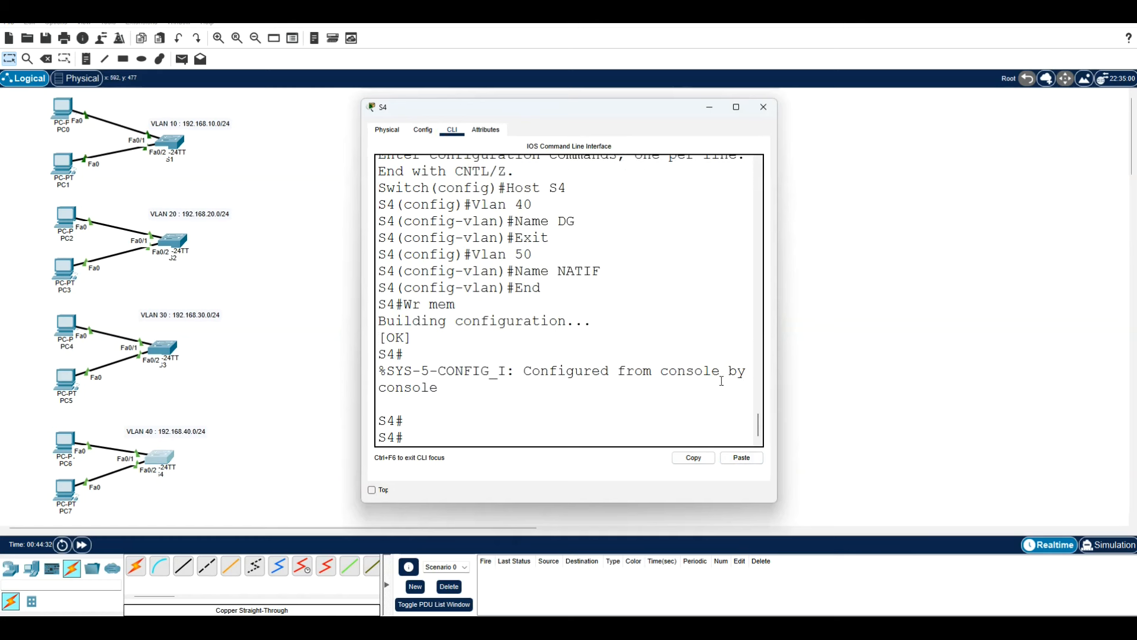
left_click(279, 365)
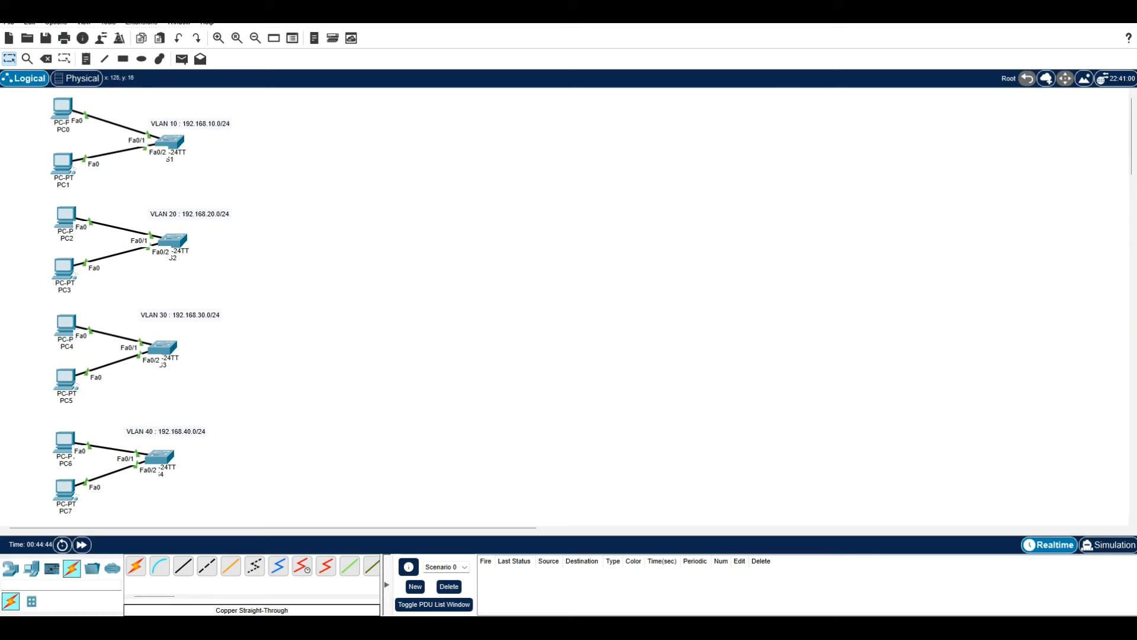
Open switch S1's command line and run "show vlan" through to the end of its output.
left_click(178, 142)
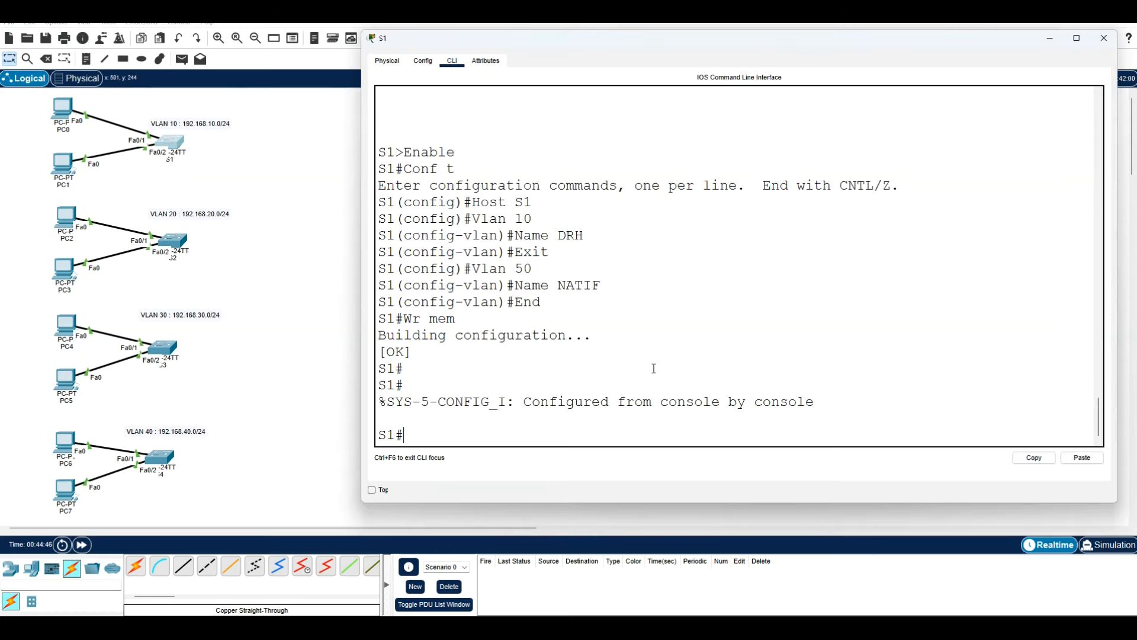
key("Return")
key("Return")
type("show vlan")
key("Return")
key("space")
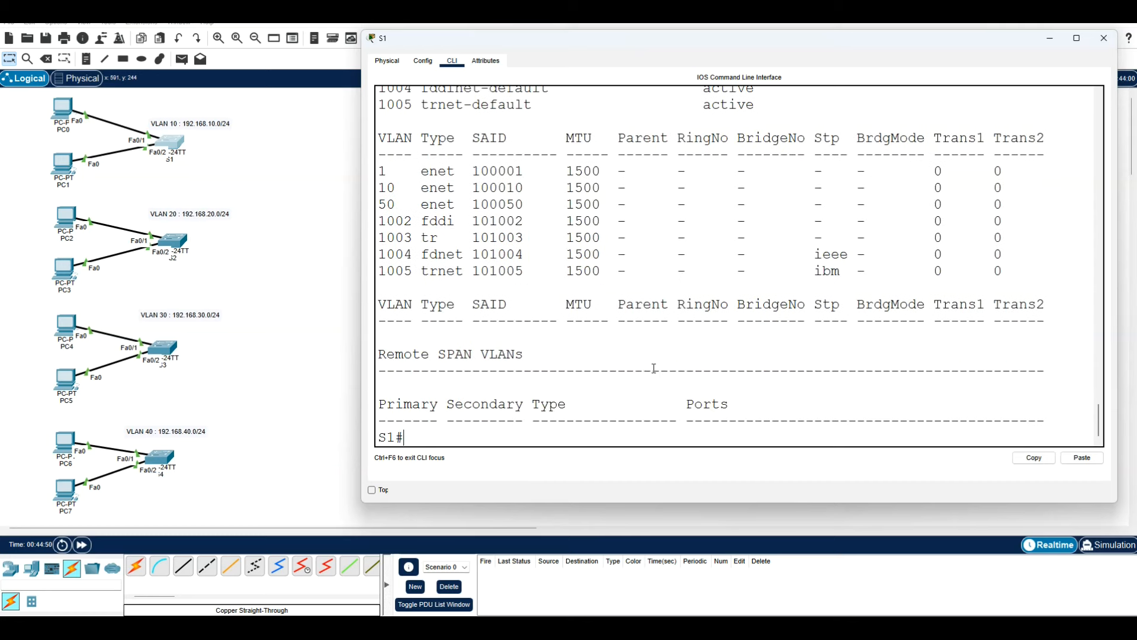
Examine the VLAN 10 and VLAN 50 entries and their names in S1's VLAN table.
left_click_drag(379, 188, 482, 202)
scroll(482, 276, "up", 1)
scroll(482, 276, "up", 2)
left_click_drag(414, 216, 487, 218)
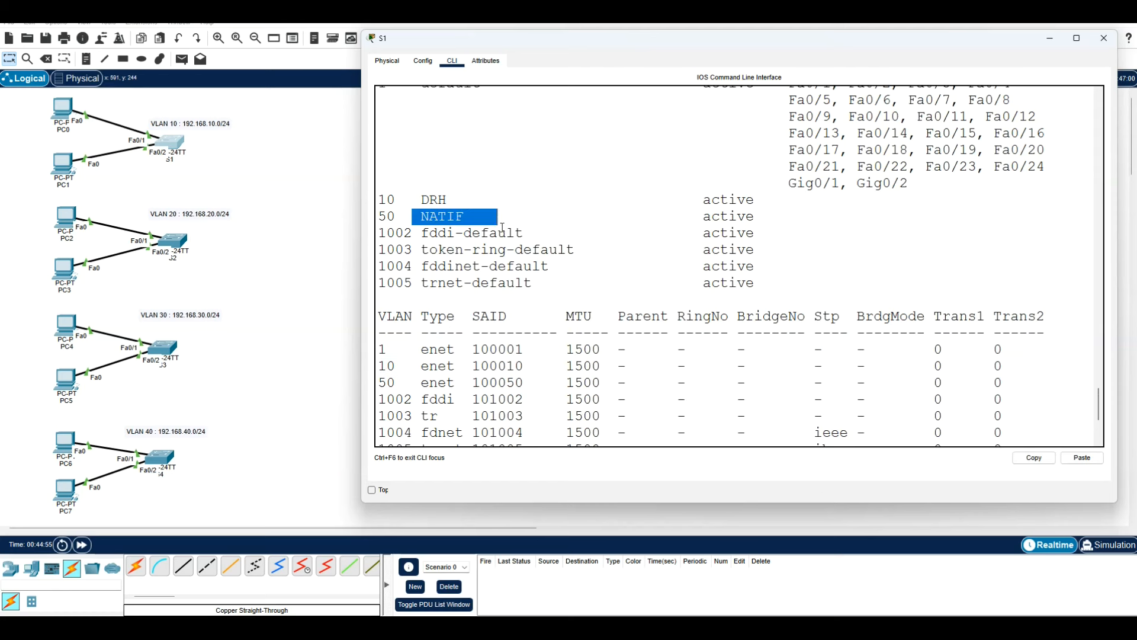
left_click(501, 220)
left_click(327, 245)
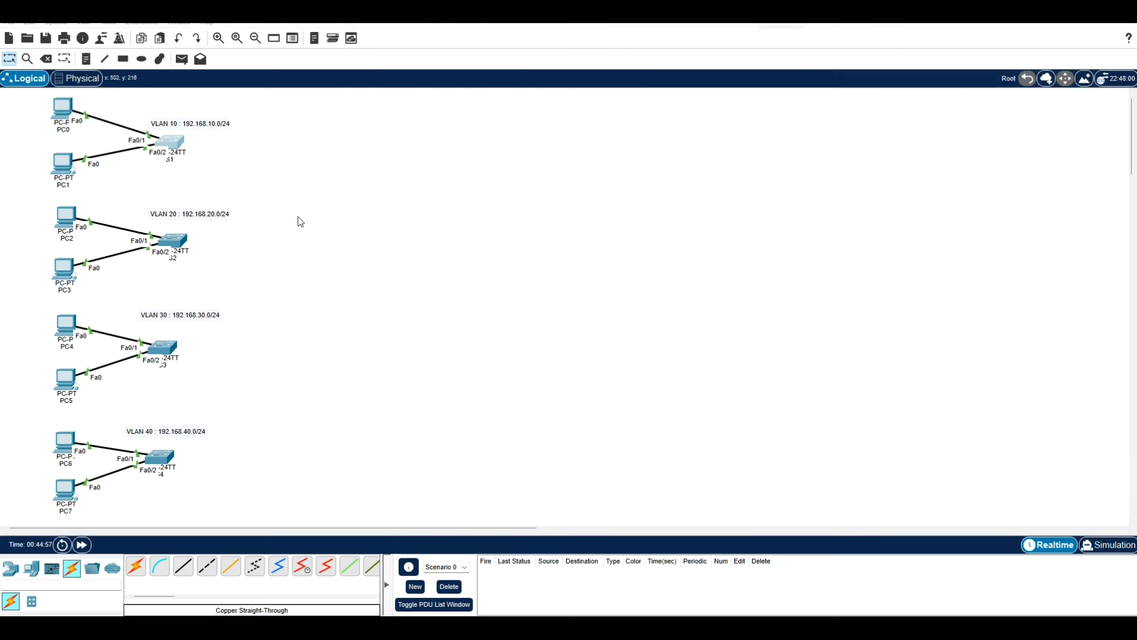
Reopen S1's VLAN table and examine which VLAN ports Fa0/1 and Fa0/2 are assigned to.
left_click(175, 151)
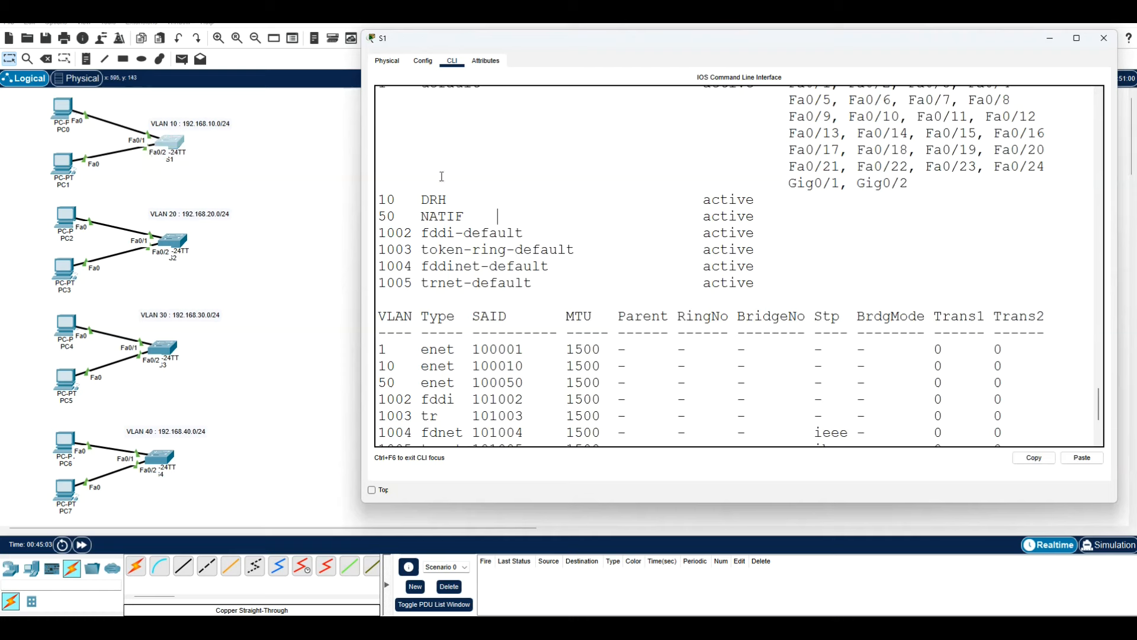
scroll(868, 239, "up", 2)
scroll(867, 240, "down", 1)
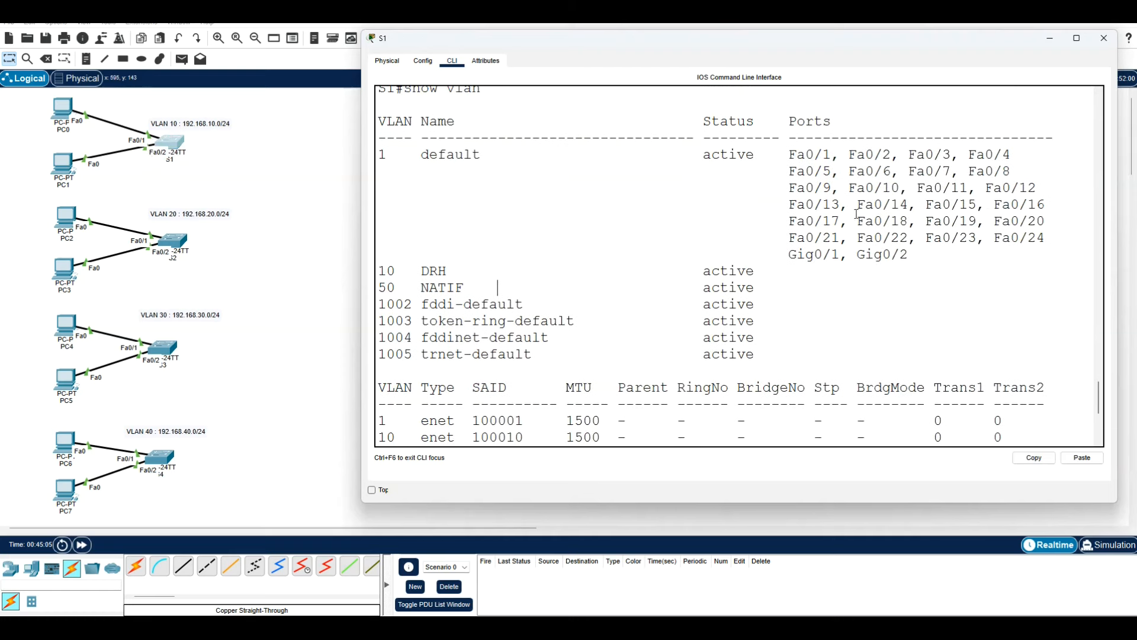
left_click_drag(790, 156, 893, 155)
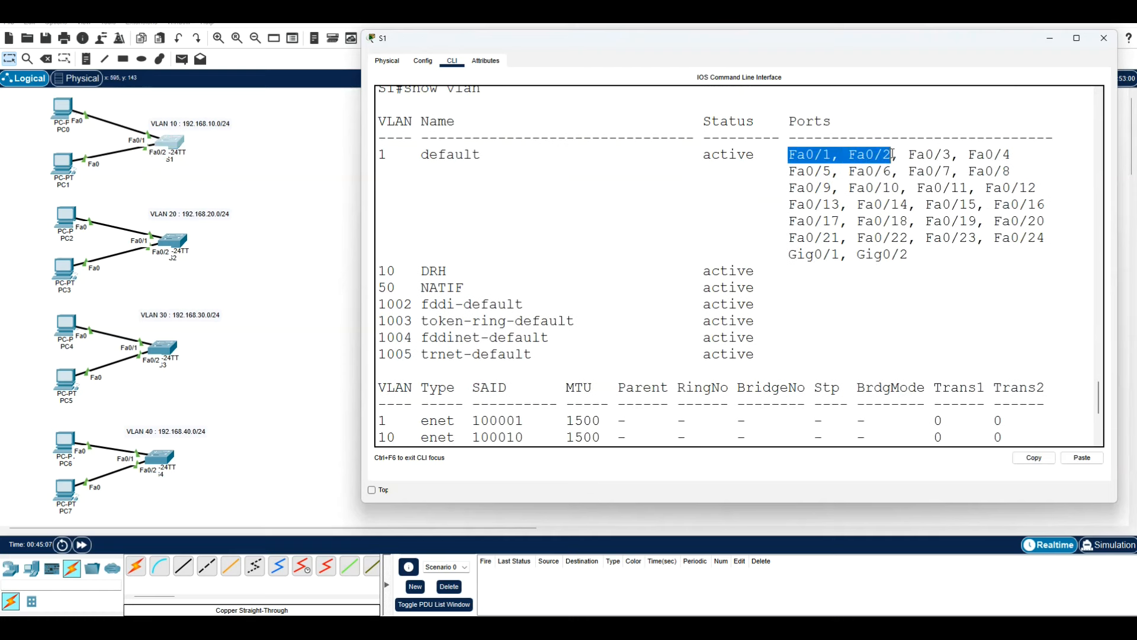
left_click_drag(491, 155, 365, 154)
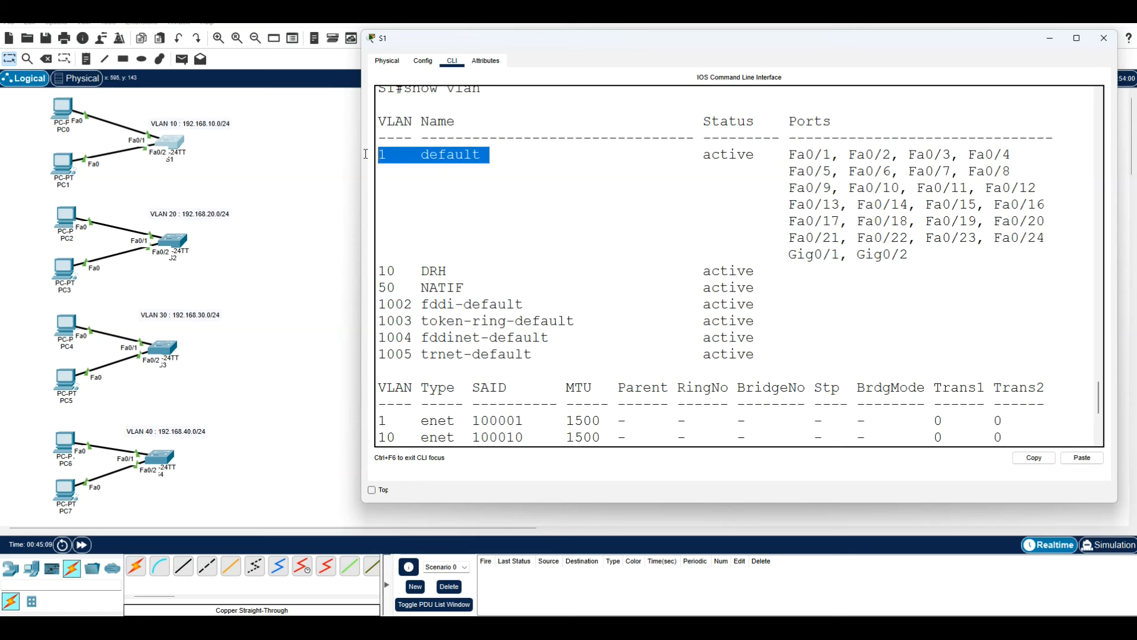
left_click(477, 155)
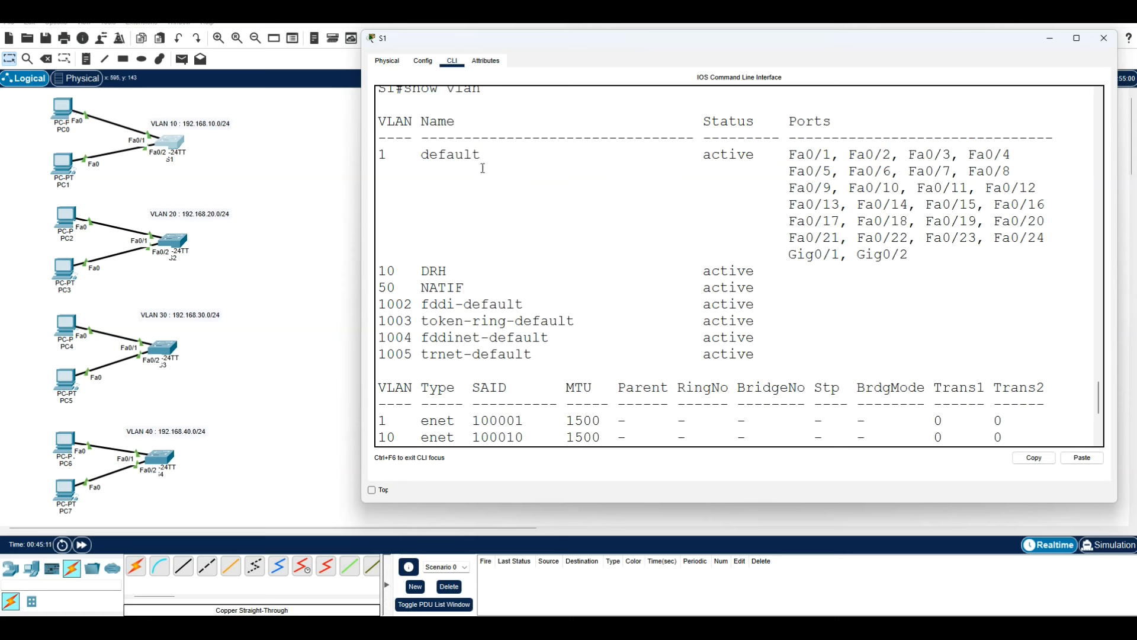
left_click(290, 181)
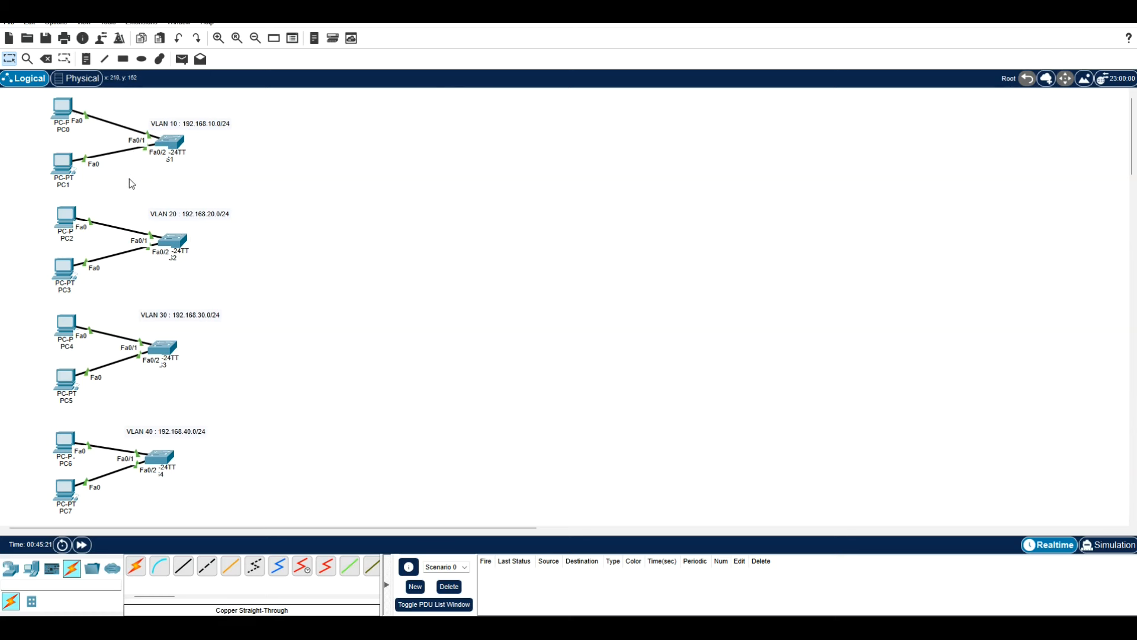
Run "show interfaces fastEthernet 0/1 switchport" on switch S1 and page to the end of the output.
left_click(170, 142)
scroll(586, 426, "down", 5)
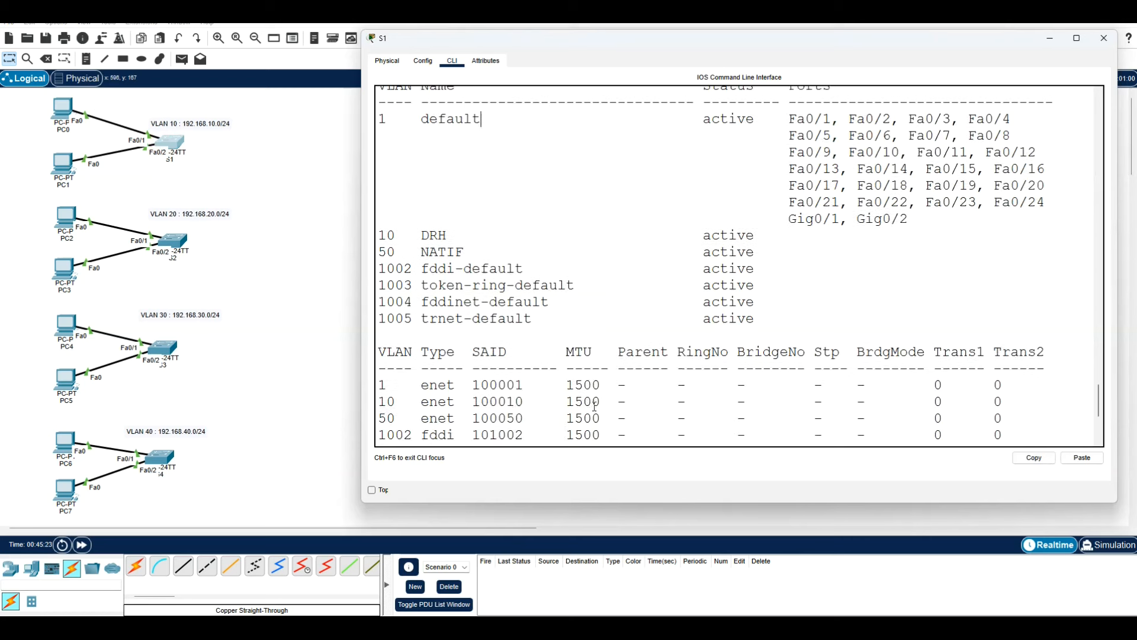
type("show inter")
key("Tab")
type("fa")
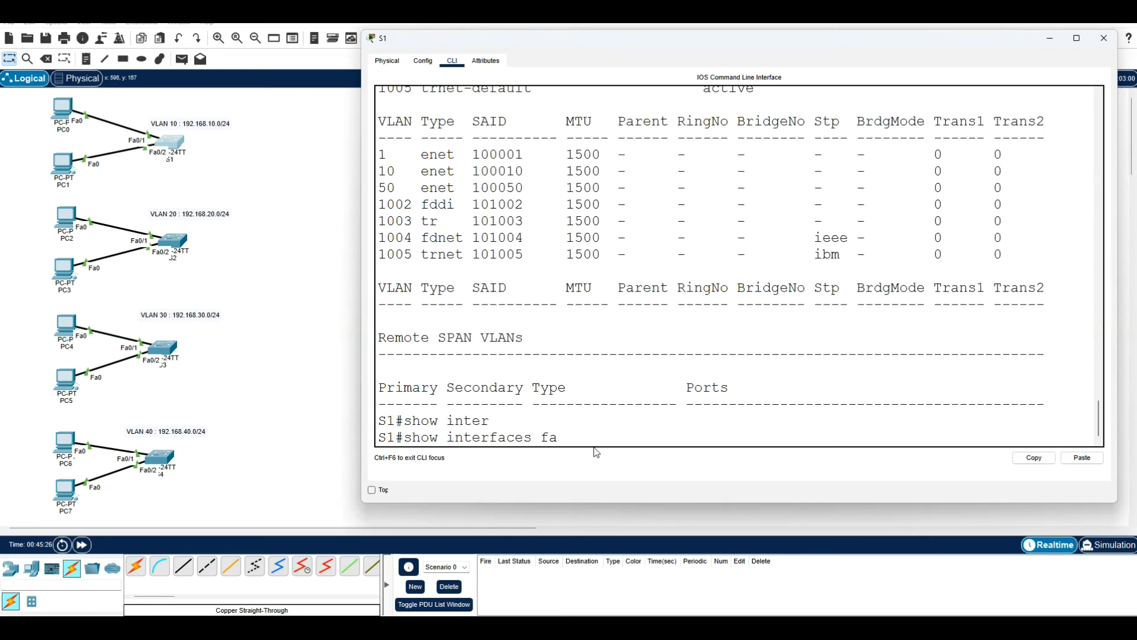
key("Tab")
type("0/1 sxw")
key("Tab")
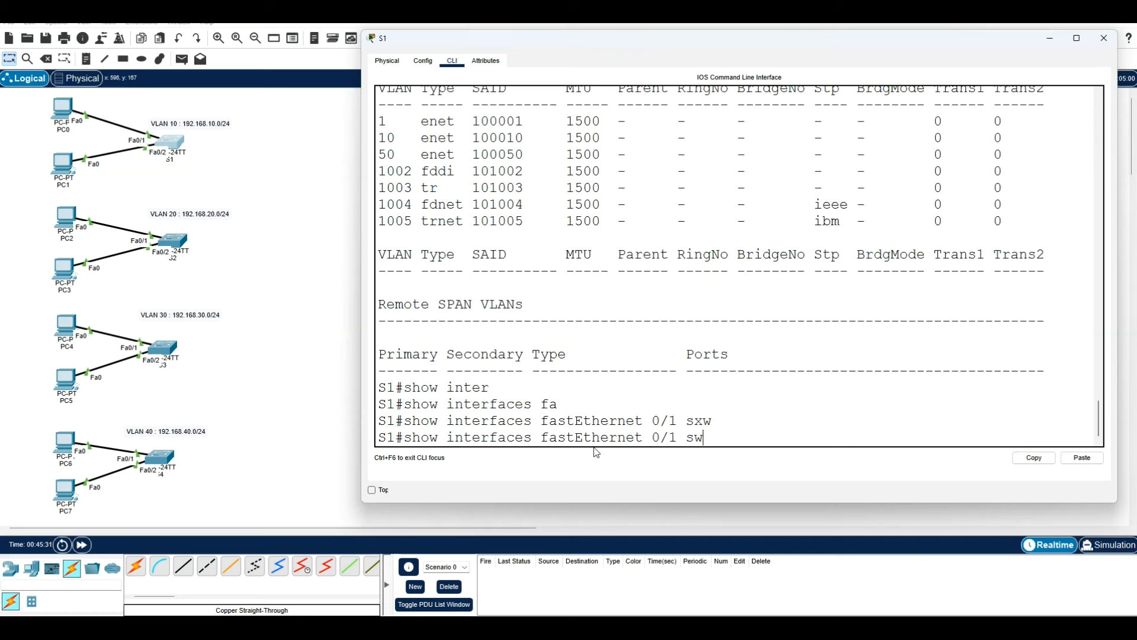
key("Tab")
key("Return")
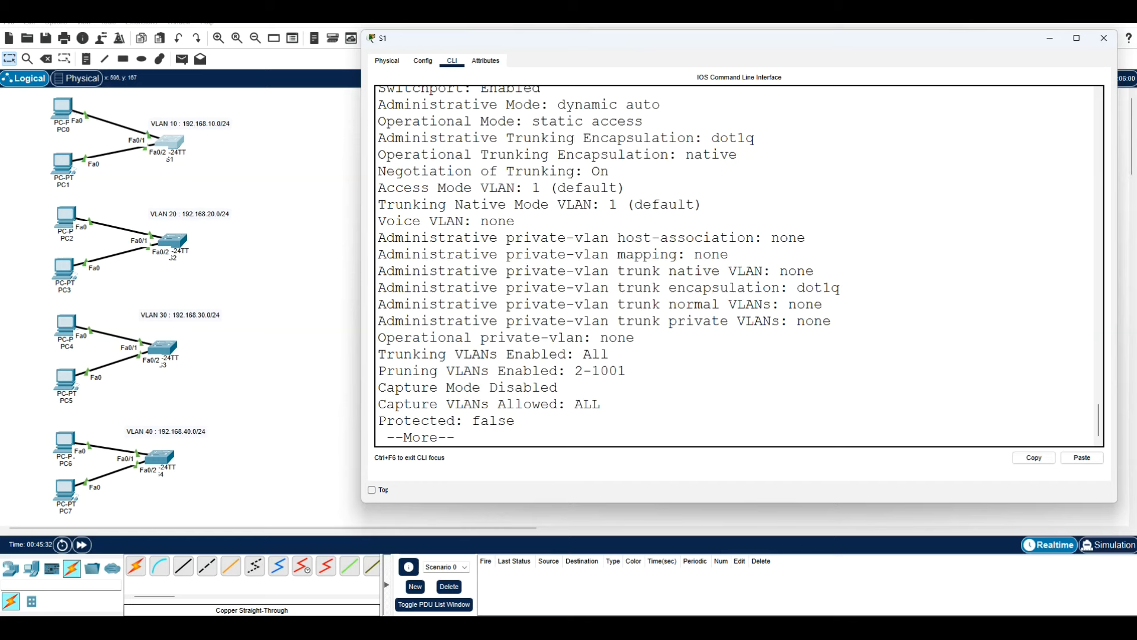
key("space")
Examine the administrative mode and operational mode of S1's port Fa0/1, then return to the topology.
scroll(606, 191, "up", 3)
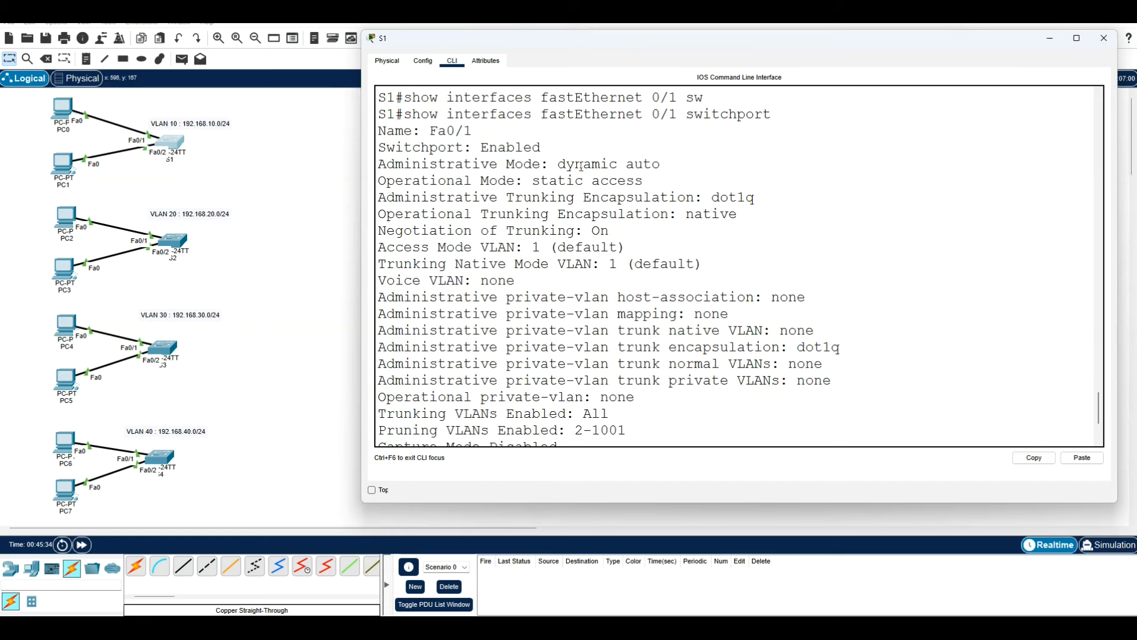
left_click_drag(558, 166, 661, 165)
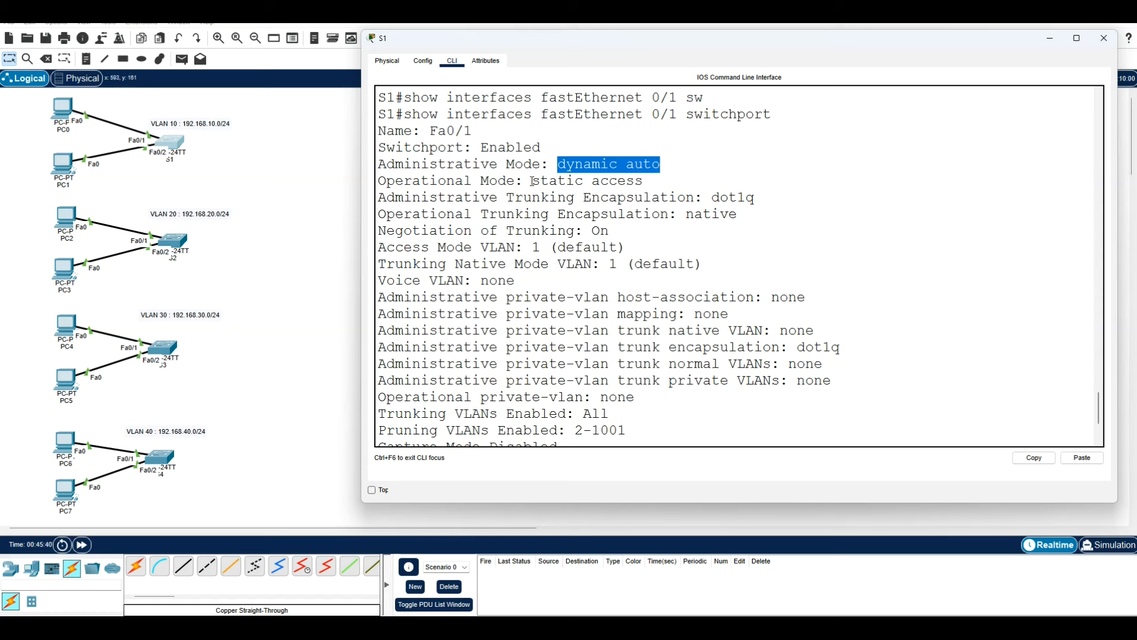
left_click_drag(532, 181, 645, 181)
left_click(652, 182)
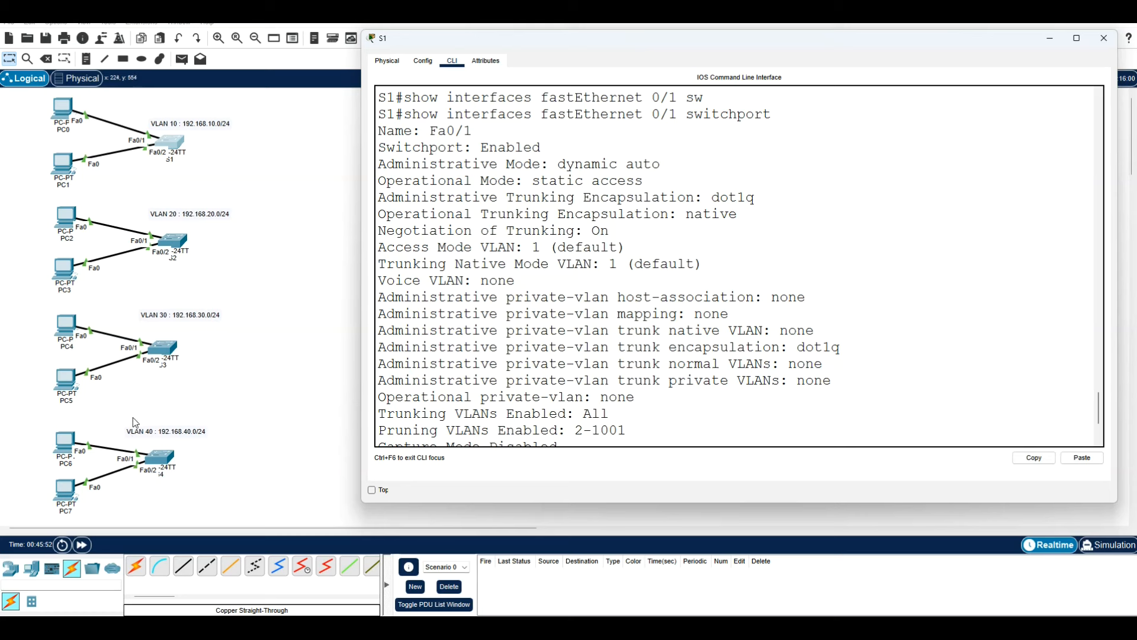
left_click(288, 374)
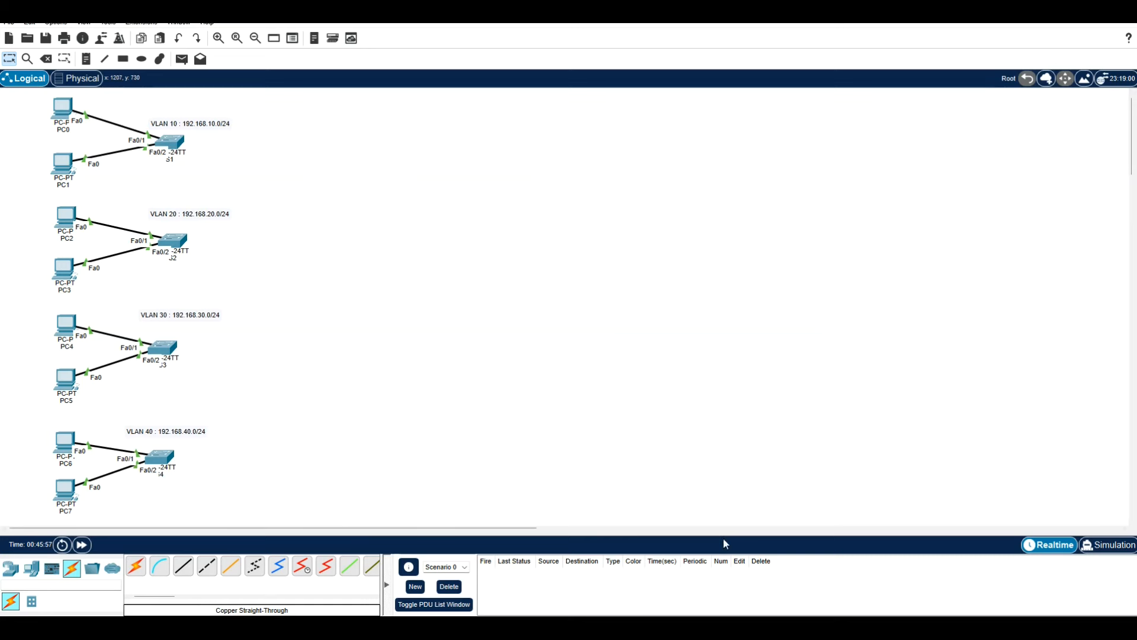
Switch to the OneNote page "Chapitre 03 : Les VLAN" and go to the end of the S1 commands.
key("alt+Tab")
scroll(414, 284, "up", 8)
scroll(381, 290, "down", 4)
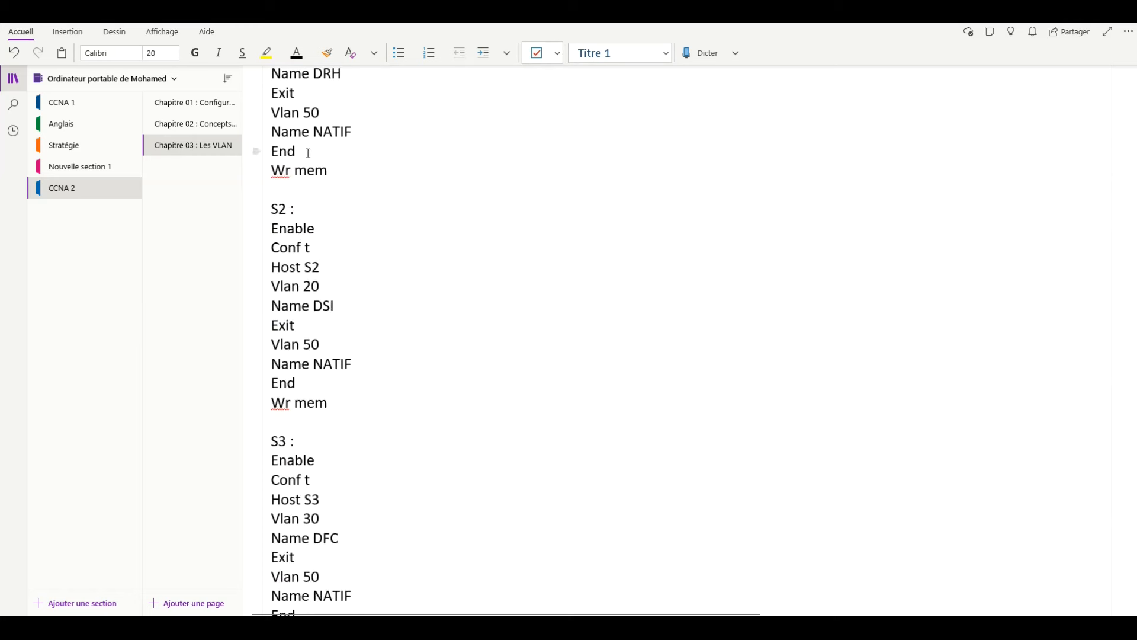
Add a "Conf t" line below S1's "Wr mem", separated from it by a blank line.
left_click(342, 177)
key("Return")
key("Return")
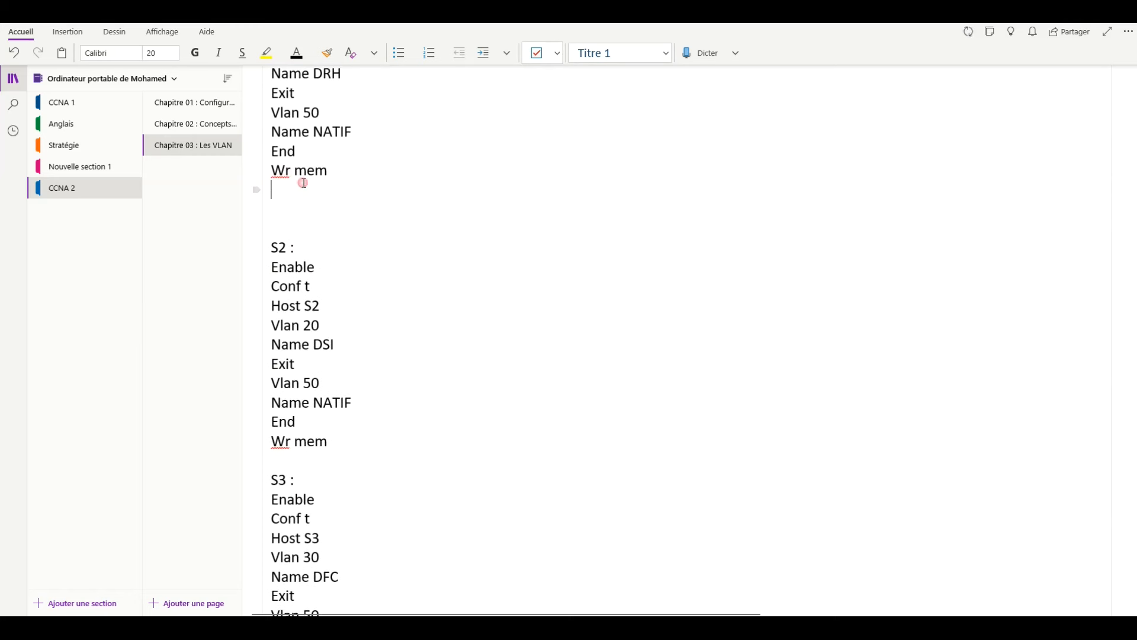
type("conf")
key("Return")
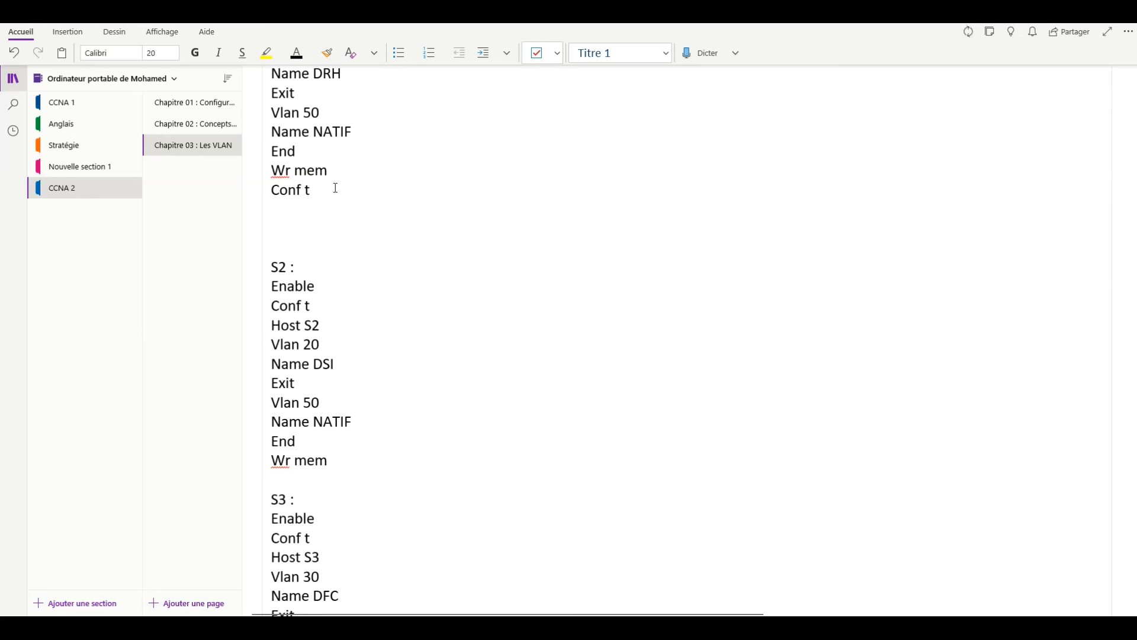
key("Up")
key("Return")
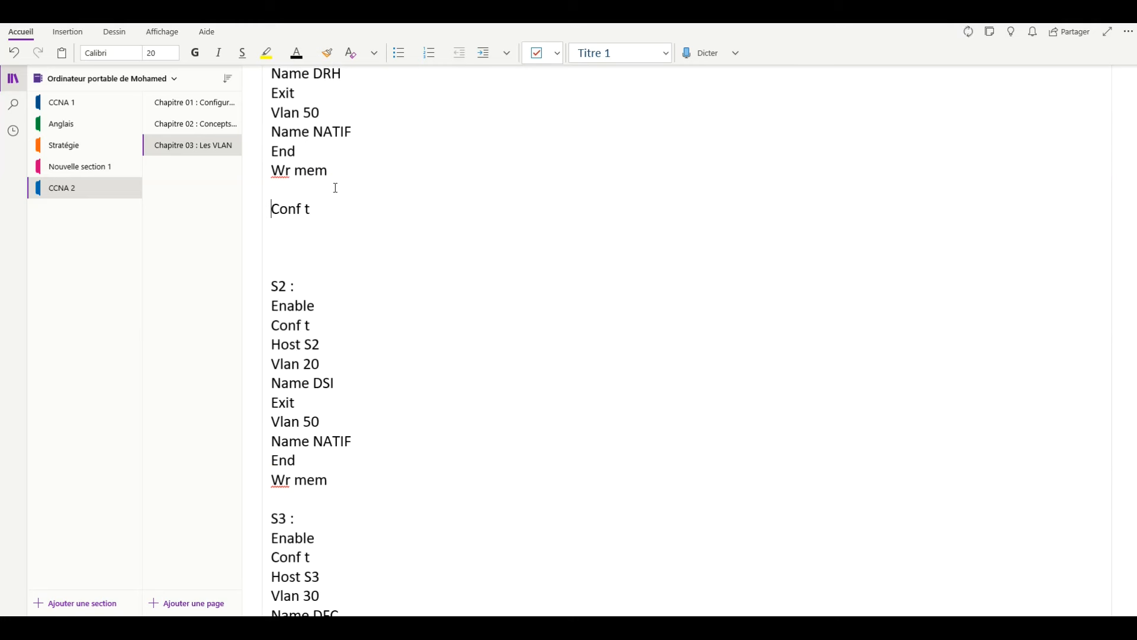
Insert the heading "Création de VLAN :" above the "S1 :" label, below the table.
scroll(335, 188, "up", 5)
left_click(302, 255)
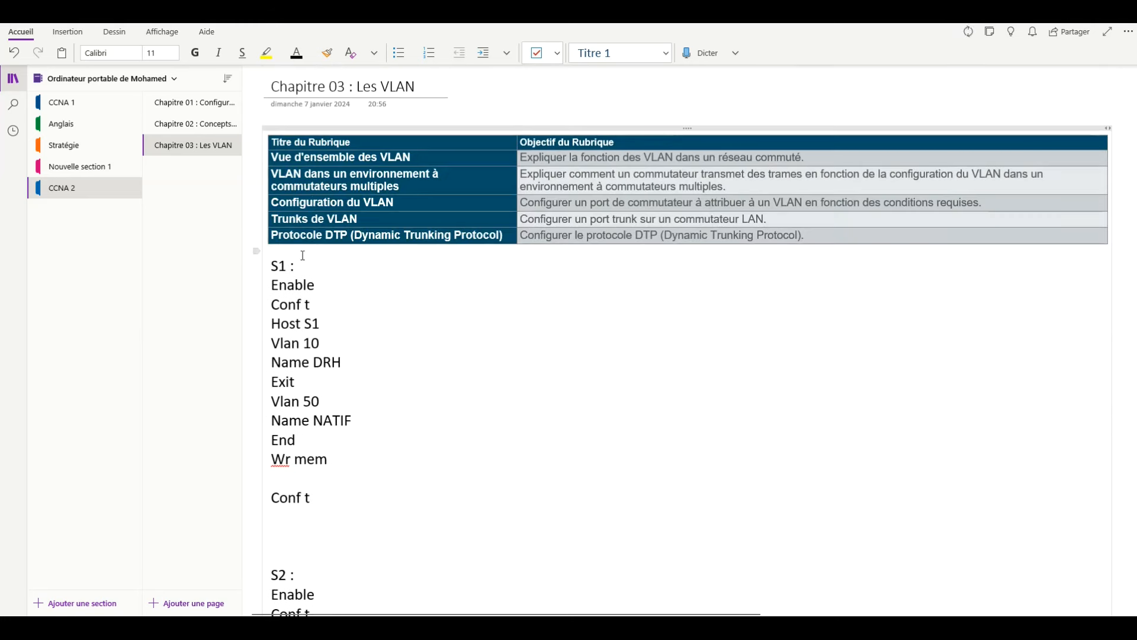
key("Return")
key("BackSpace")
key("BackSpace")
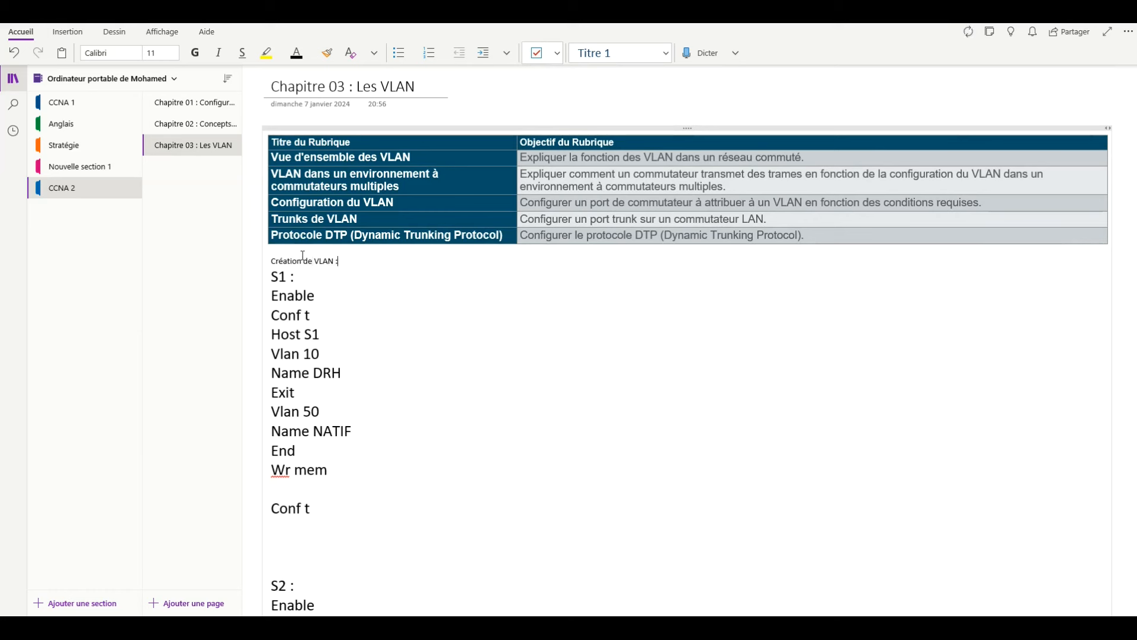
Copy the formatting of the "S1 :" label onto the "Création de VLAN :" heading.
left_click_drag(297, 277, 271, 277)
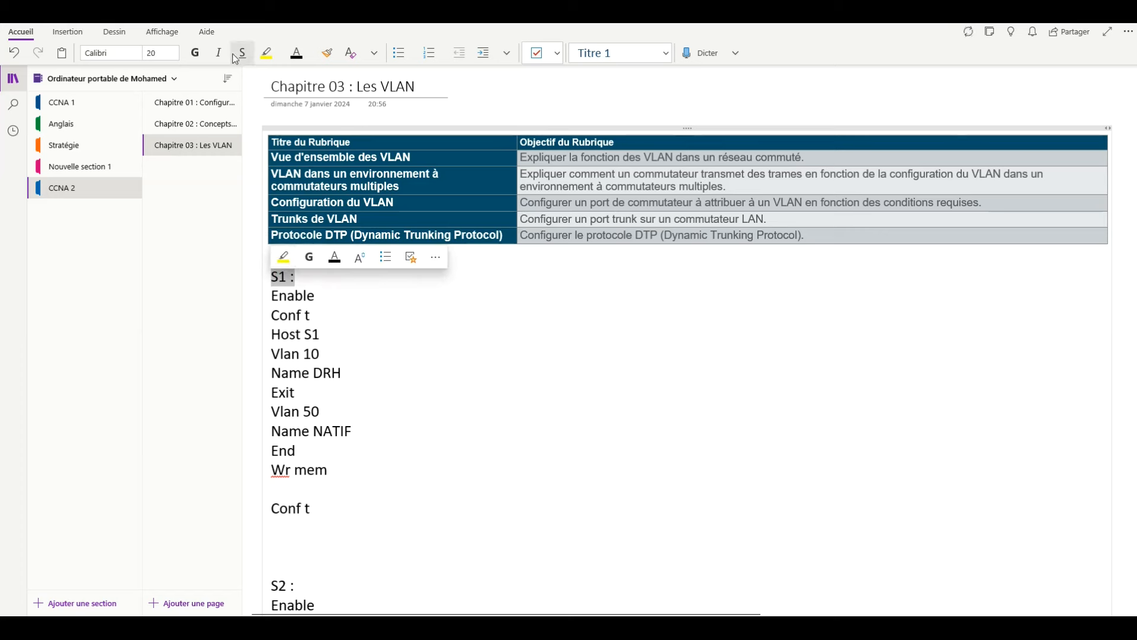
left_click(326, 53)
left_click_drag(337, 263, 267, 260)
left_click(342, 296)
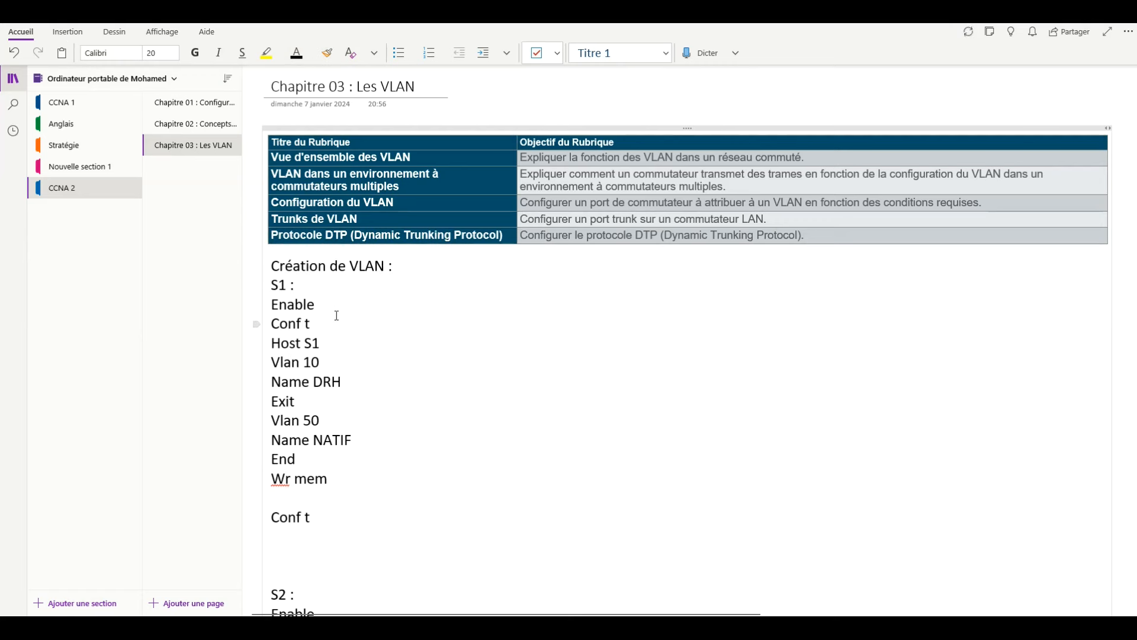
Delete the extra "Conf t" line and the surplus blank lines between the S1 and S2 commands.
scroll(320, 332, "down", 3)
left_click_drag(296, 349, 271, 320)
key("BackSpace")
key("BackSpace")
key("BackSpace")
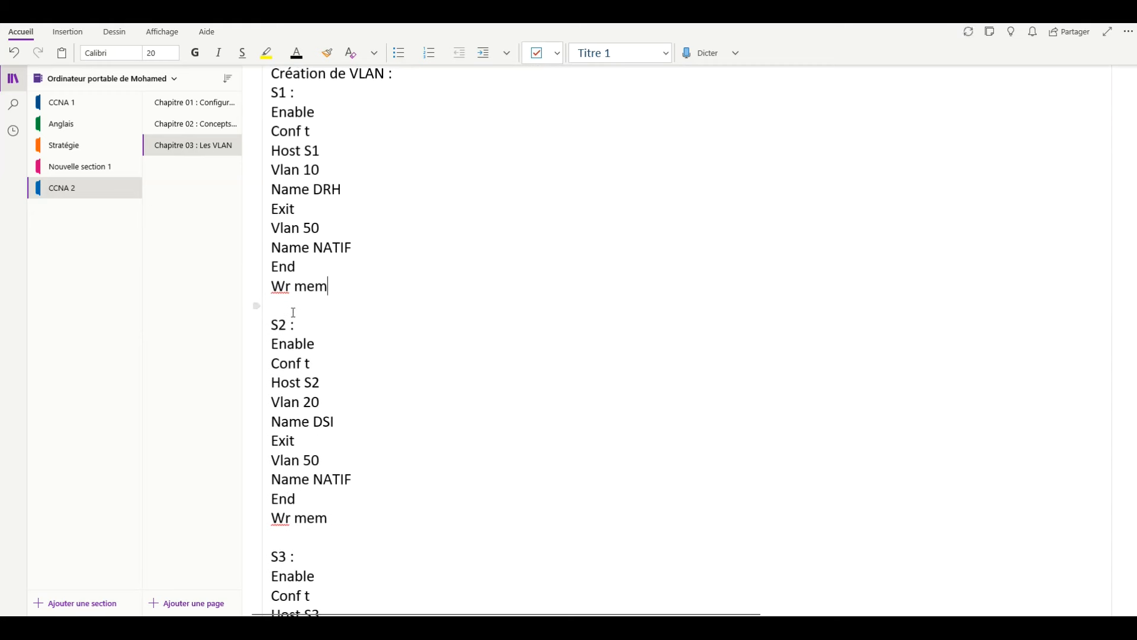
Add the heading "Associer les ports aux VLAN :" below S4's VLAN creation commands, separated by a blank line.
scroll(305, 322, "down", 12)
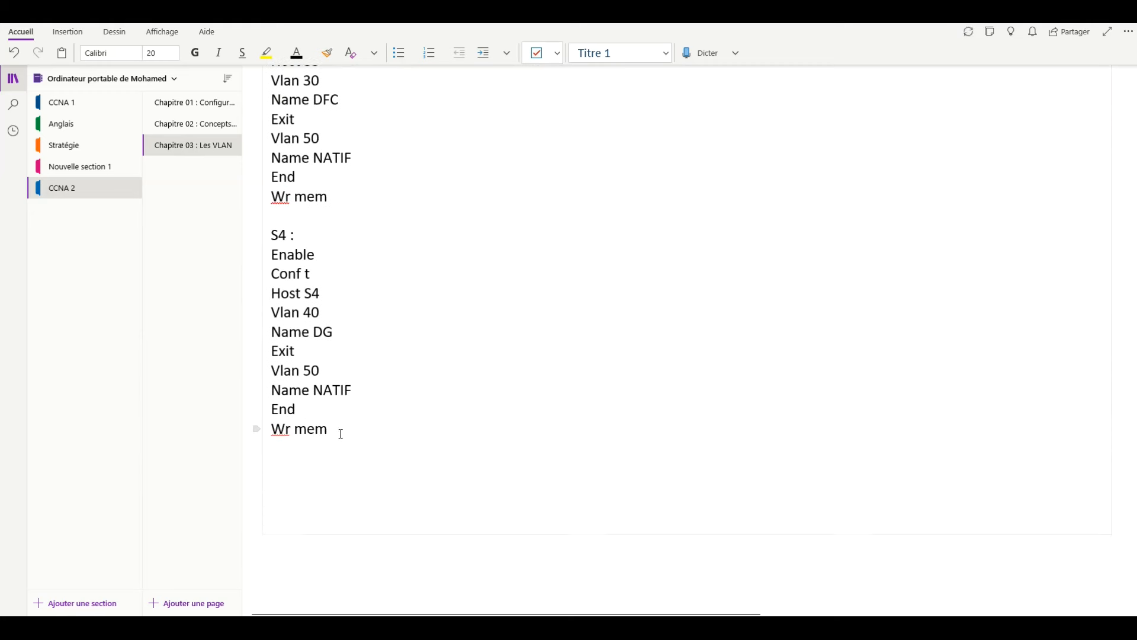
type("Associer")
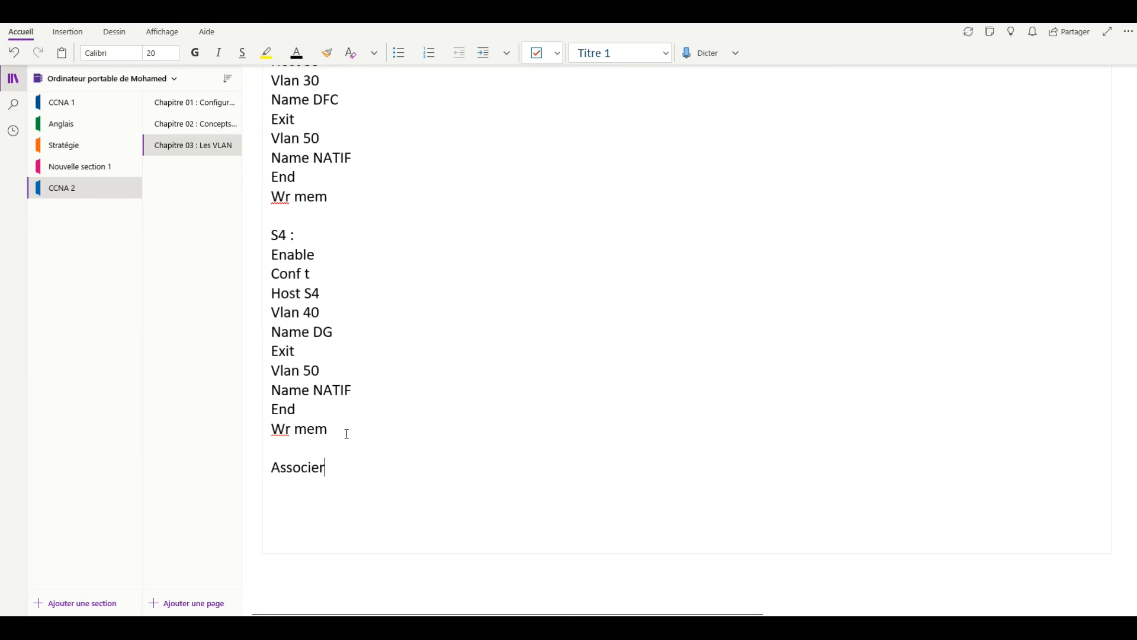
type(" les ports au")
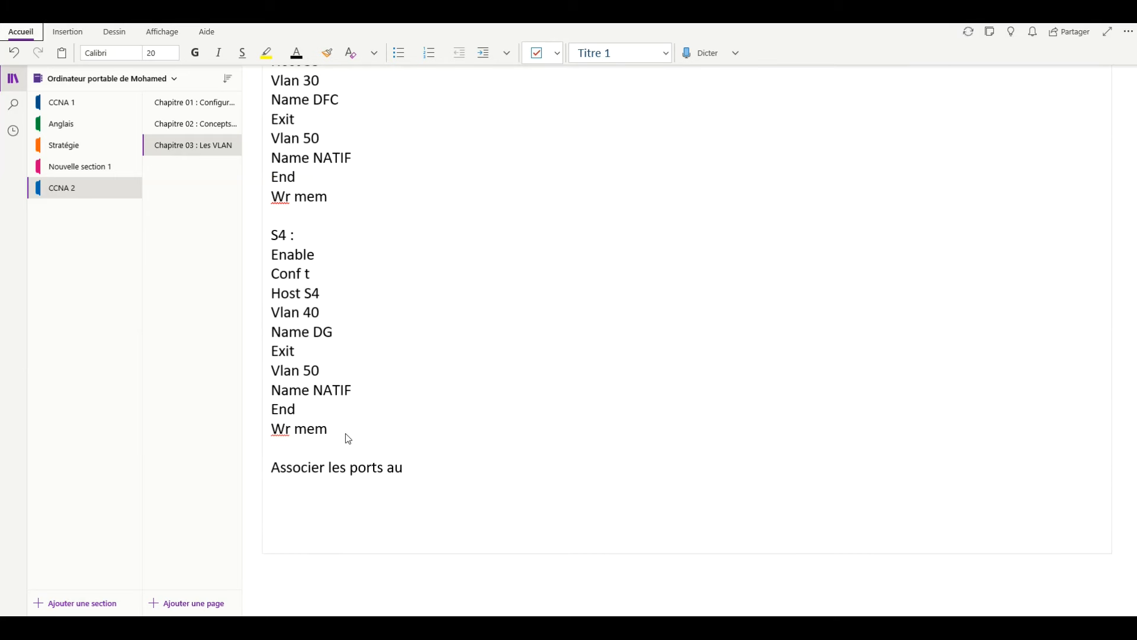
type("x VLAN :")
key("Return")
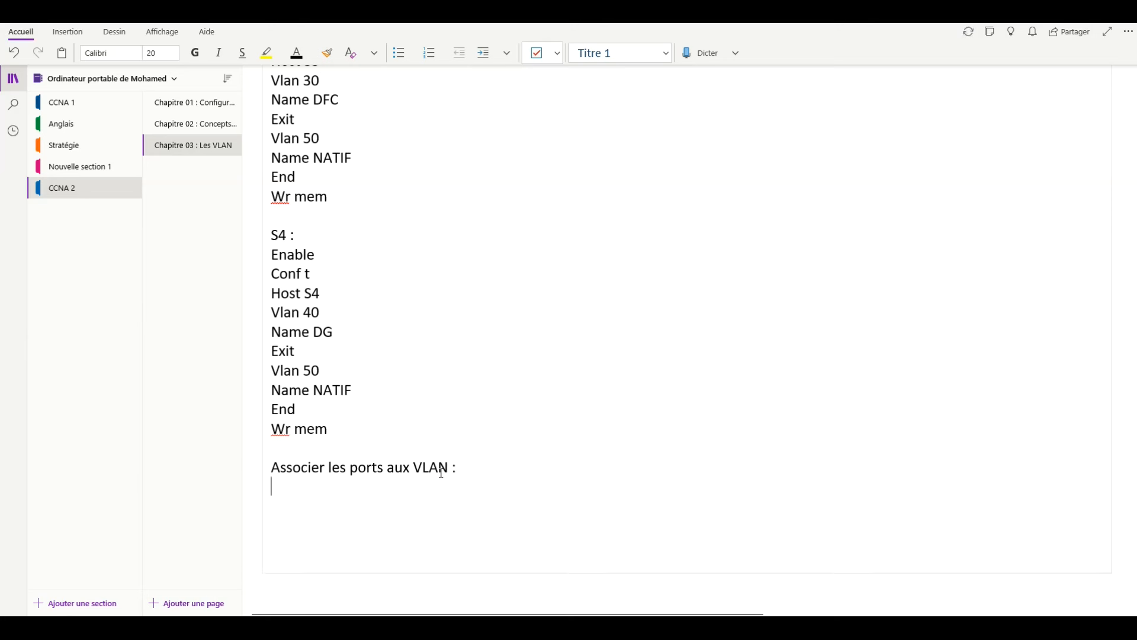
Add an "S1 :" label under the "Associer les ports aux VLAN :" heading, followed by the lines "En" and "Conf t".
key("Return")
type("S")
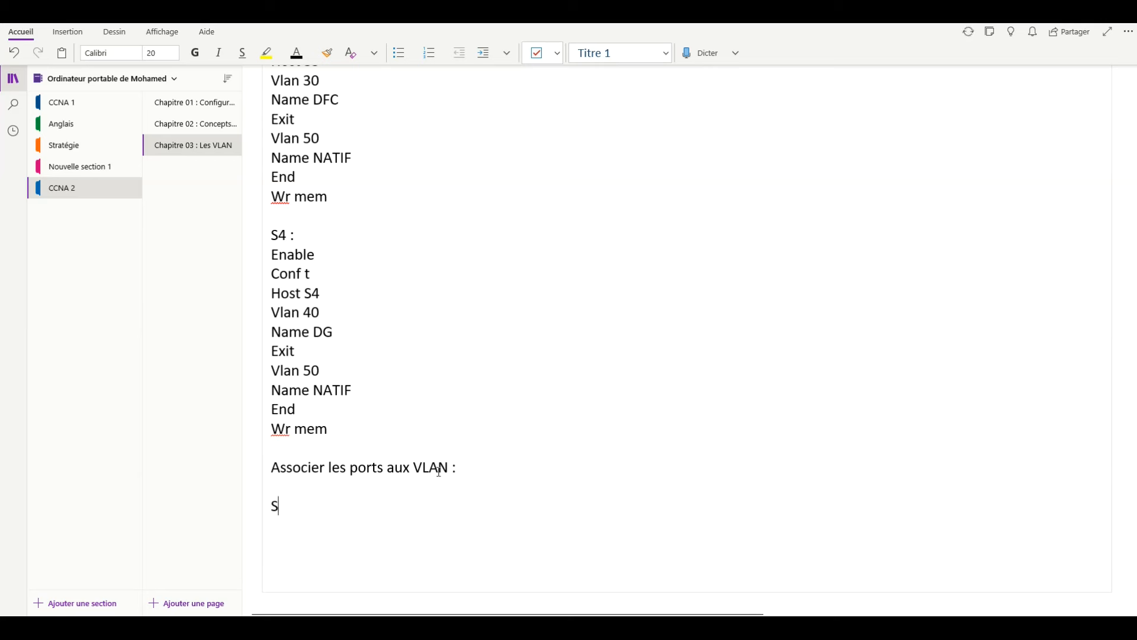
type("1 :")
key("Return")
type("en")
key("Return")
type("conf t")
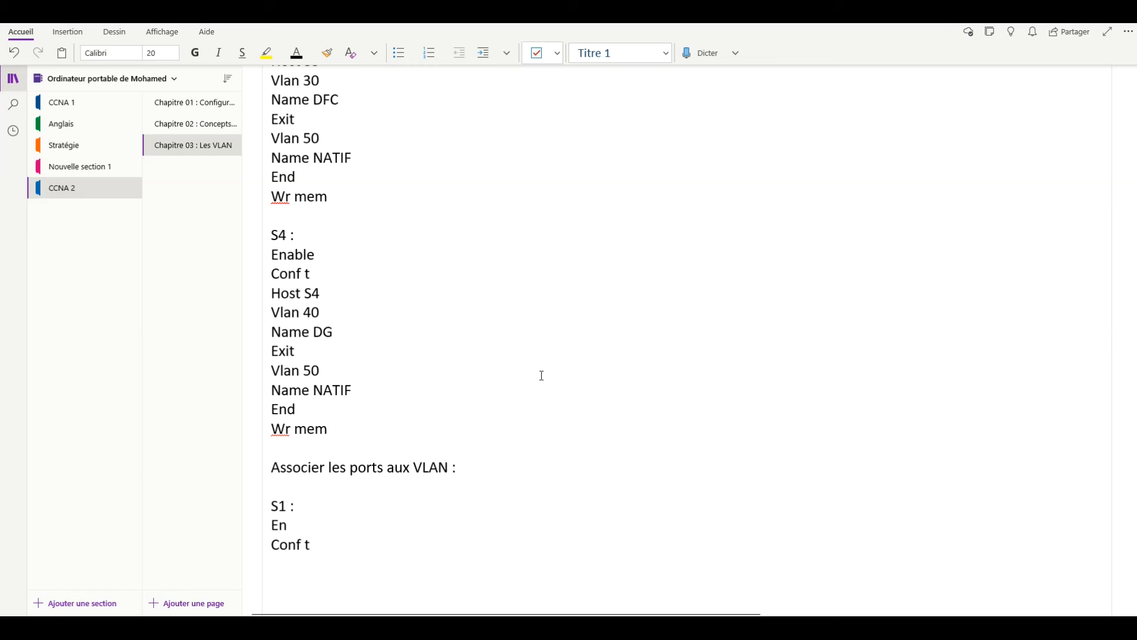
Check S1's ports in the Packet Tracer topology and add the line "Interaface range fast 0/1-10" to S1's port commands in OneNote.
scroll(541, 384, "down", 3)
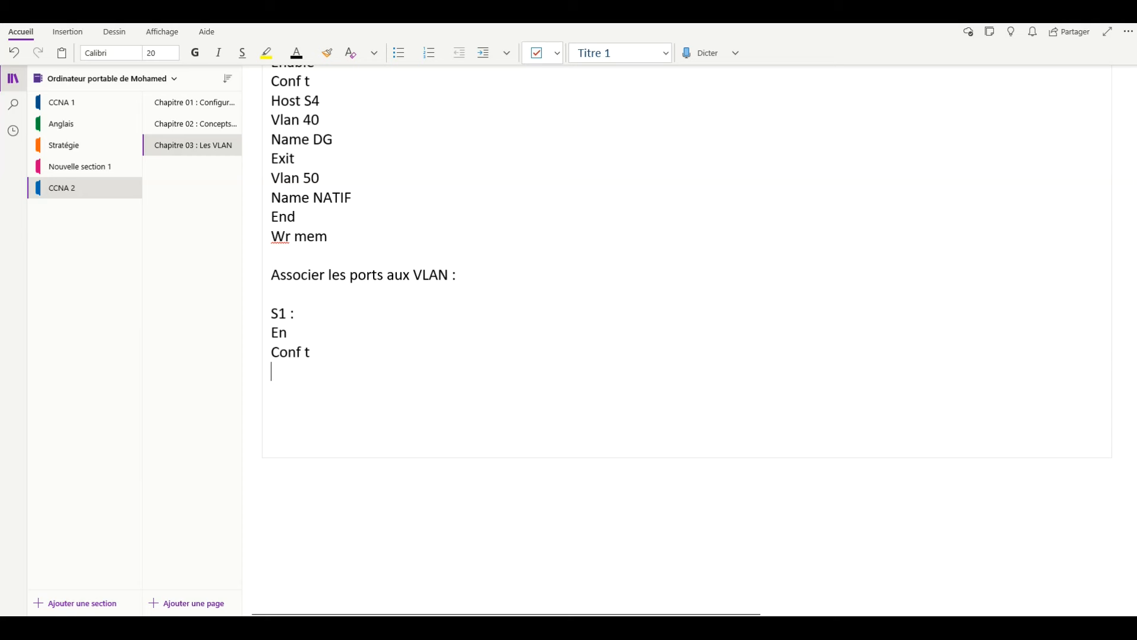
left_click(553, 586)
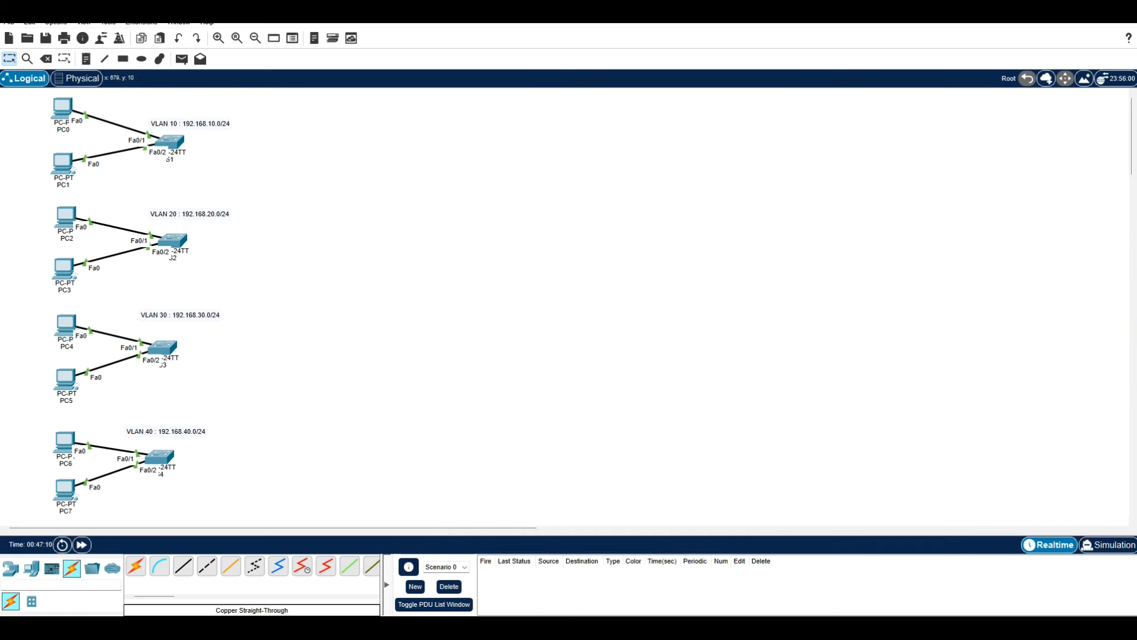
left_click(1067, 8)
type("Interaface ")
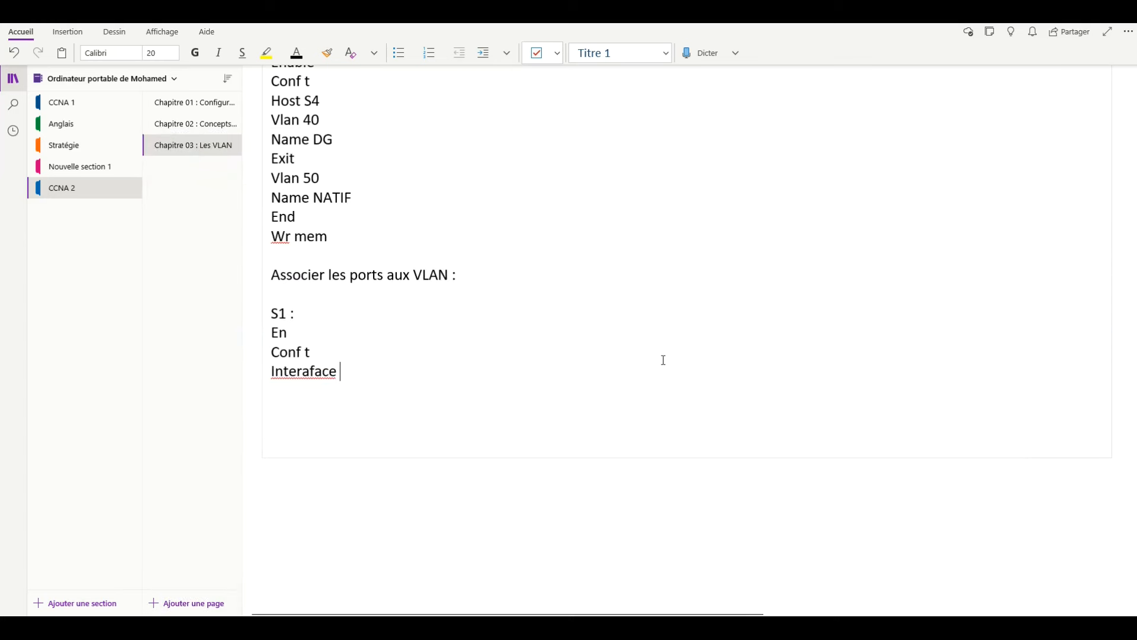
type("ra")
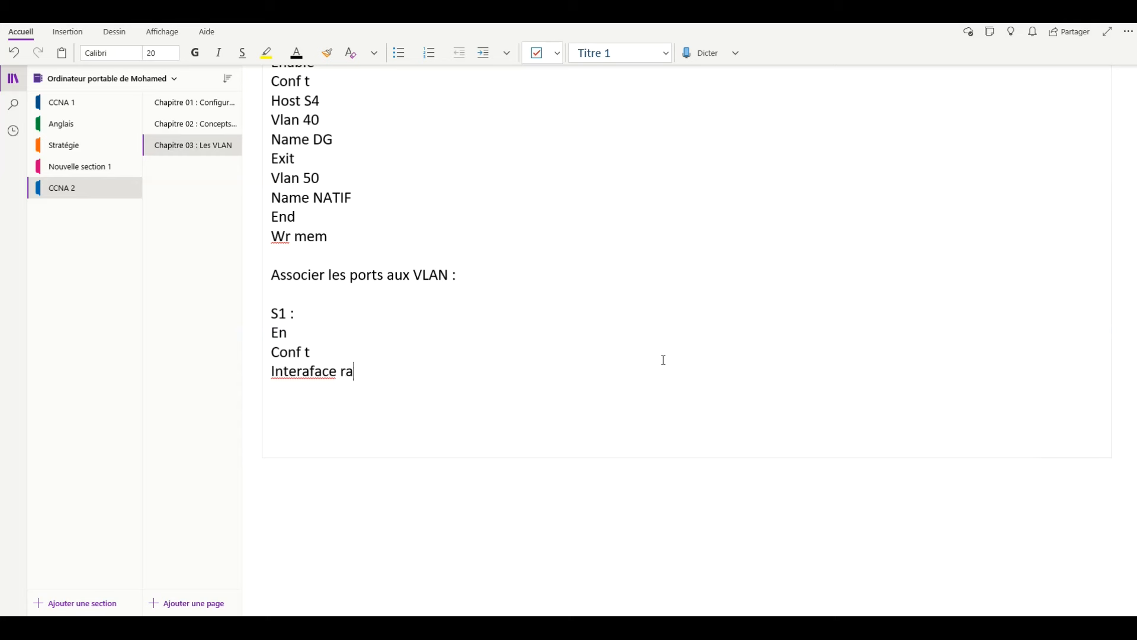
type("nge fast 0/1-10")
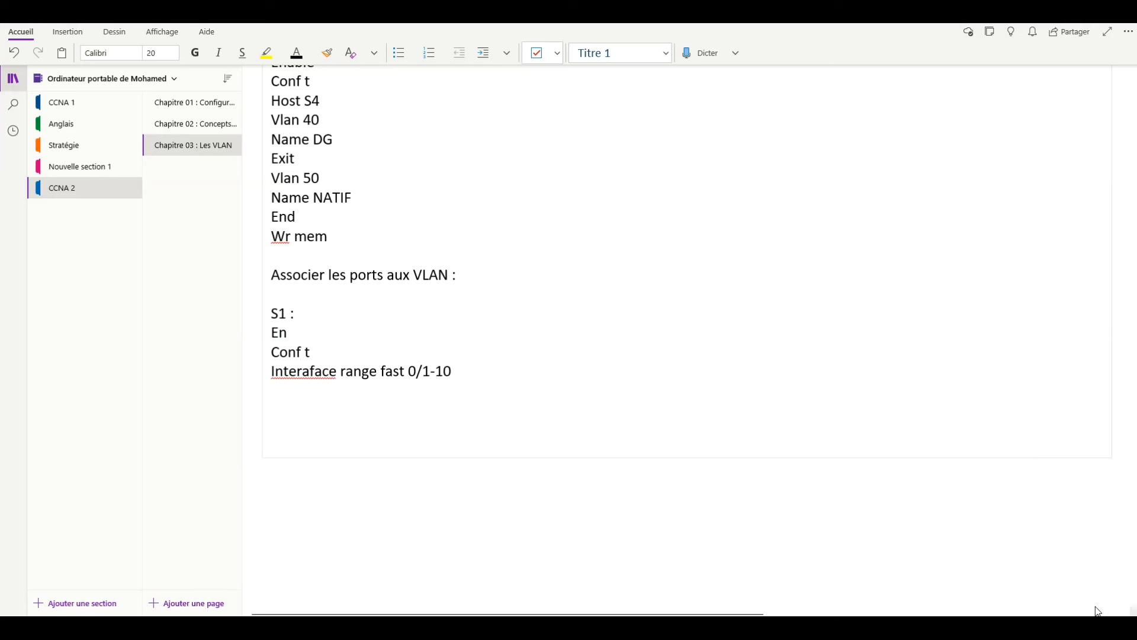
double_click(474, 373)
left_click_drag(471, 371, 272, 376)
left_click(465, 375)
double_click(359, 371)
left_click(477, 375)
left_click(1097, 606)
Add the lines "Switchport mode access" and "Switchport access vlan 10" below S1's interface range line.
left_click(477, 375)
type("Switchport mode access")
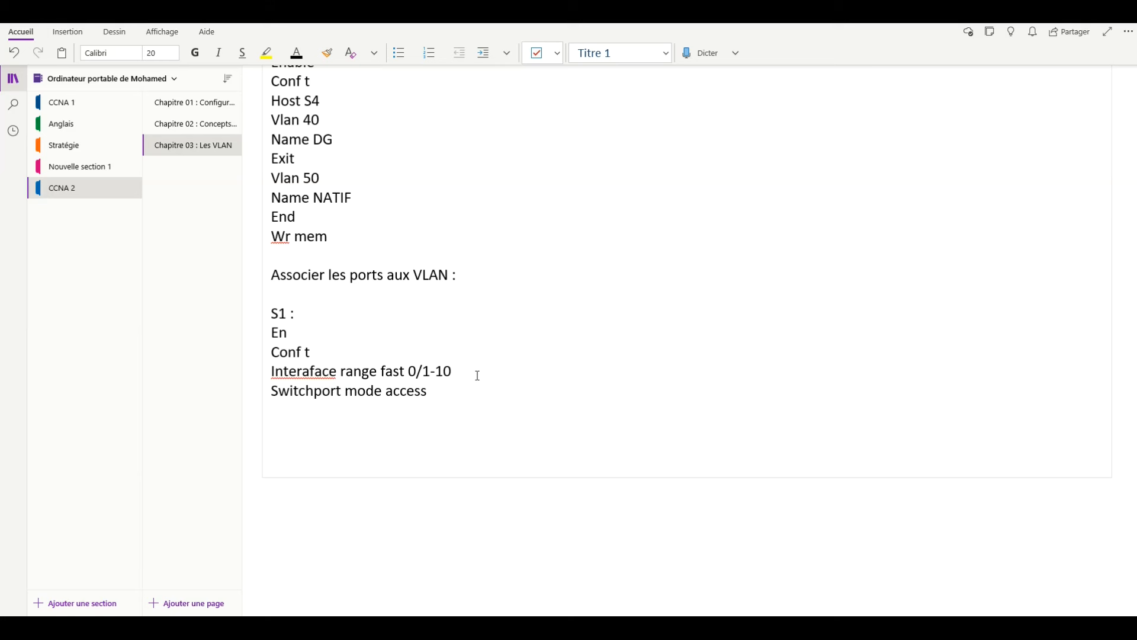
key("Return")
type("Swi")
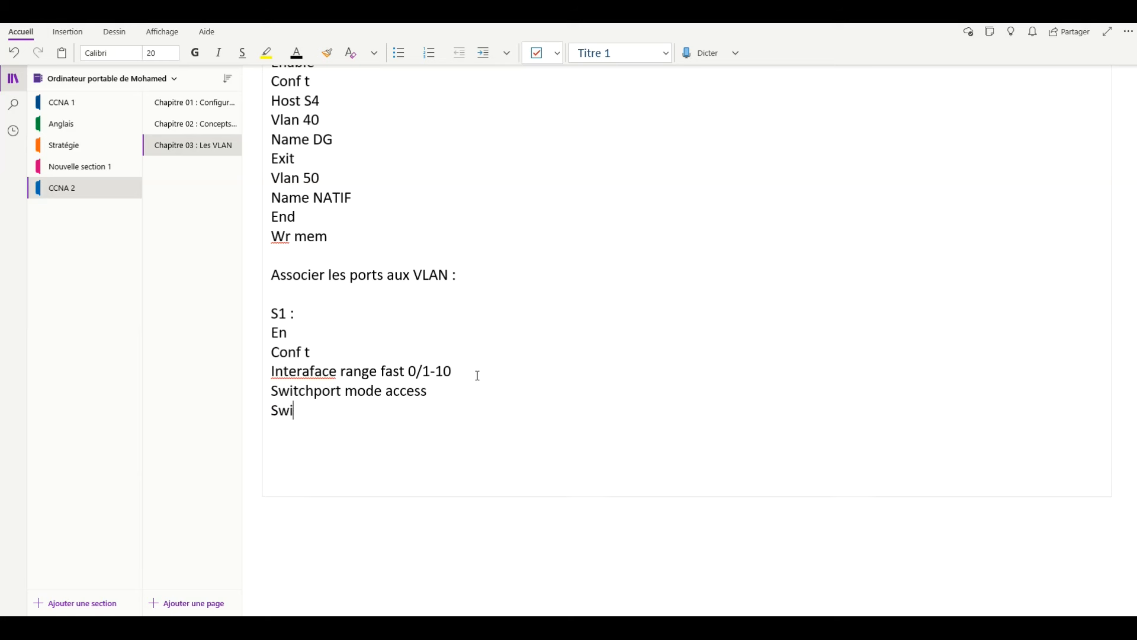
type("tchport access v")
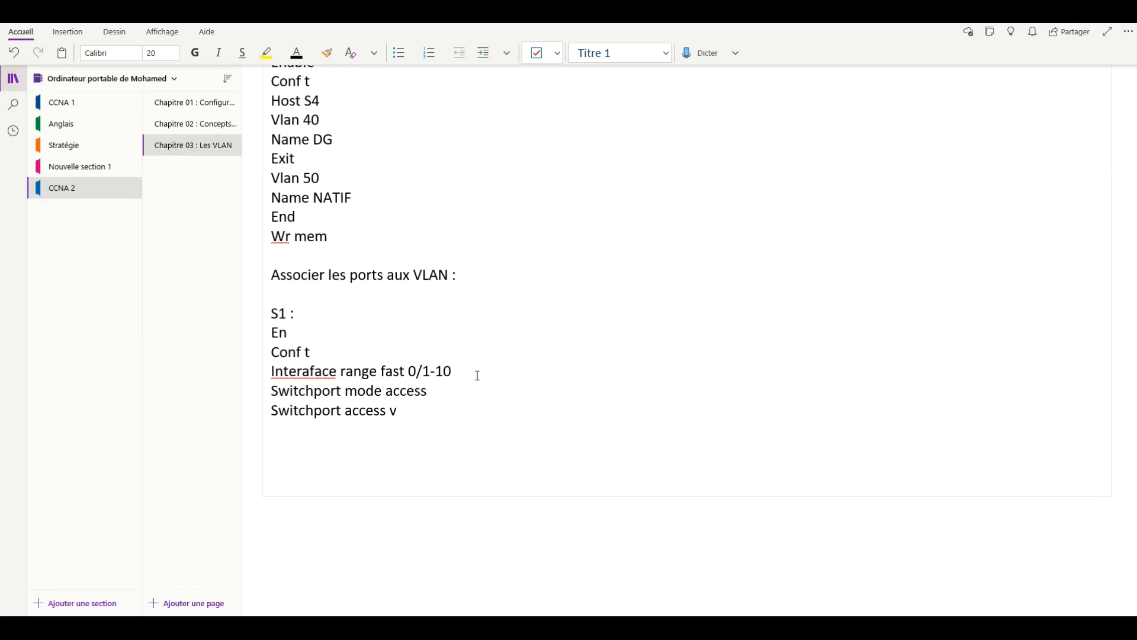
type("lan 10")
key("Return")
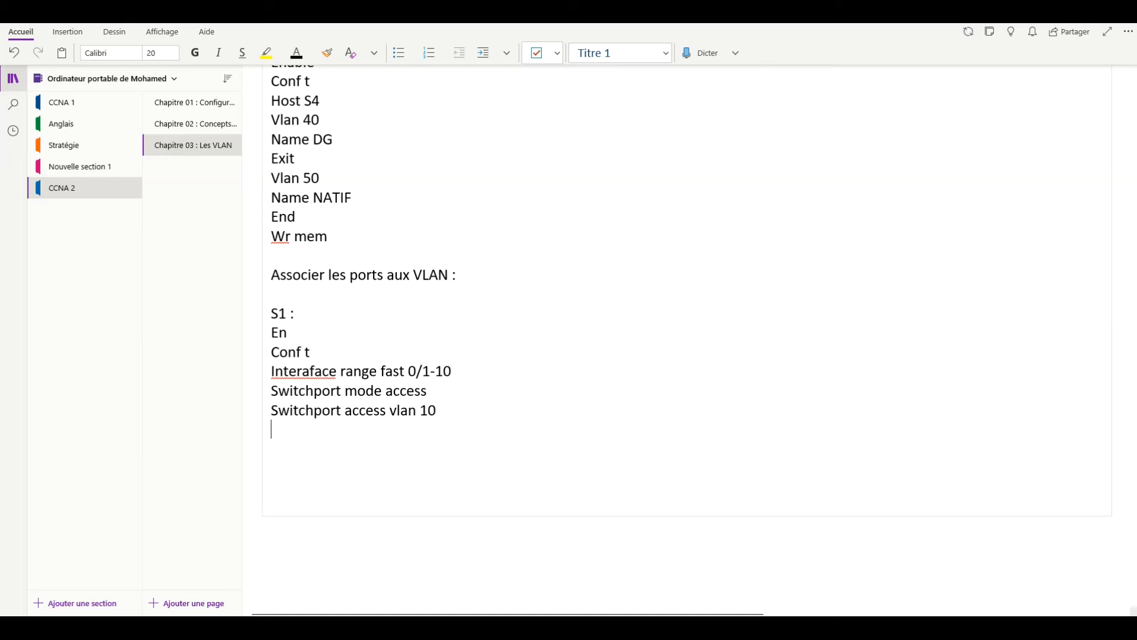
Switch to Packet Tracer and examine the administrative mode and trunking negotiation of port Fa0/1 in S1's CLI output.
mouse_move(578, 588)
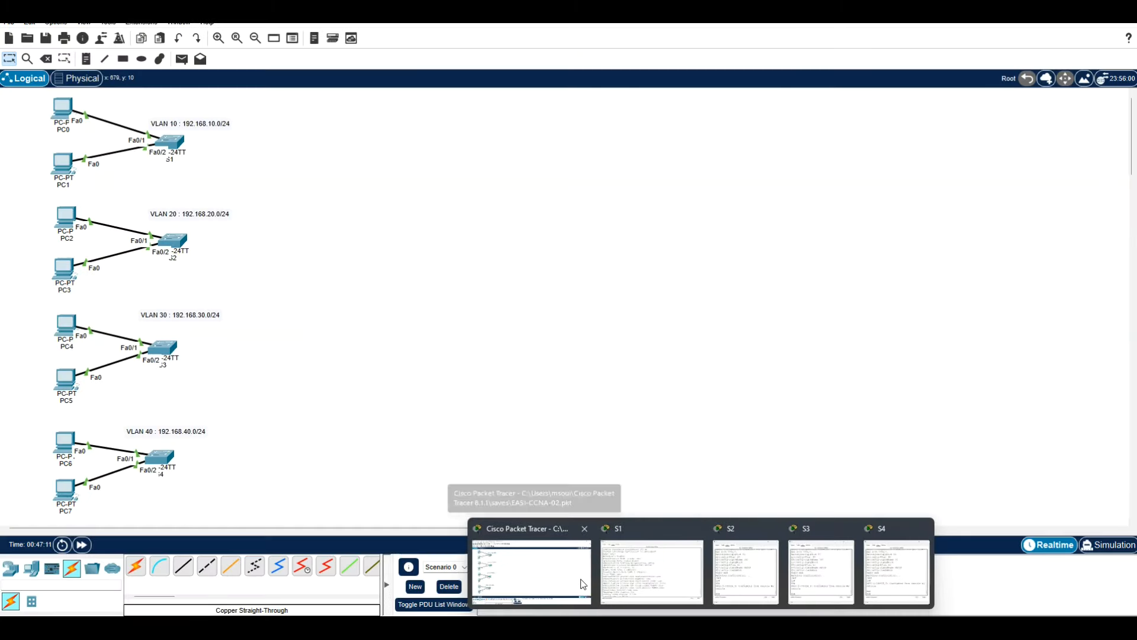
left_click(577, 586)
left_click(172, 142)
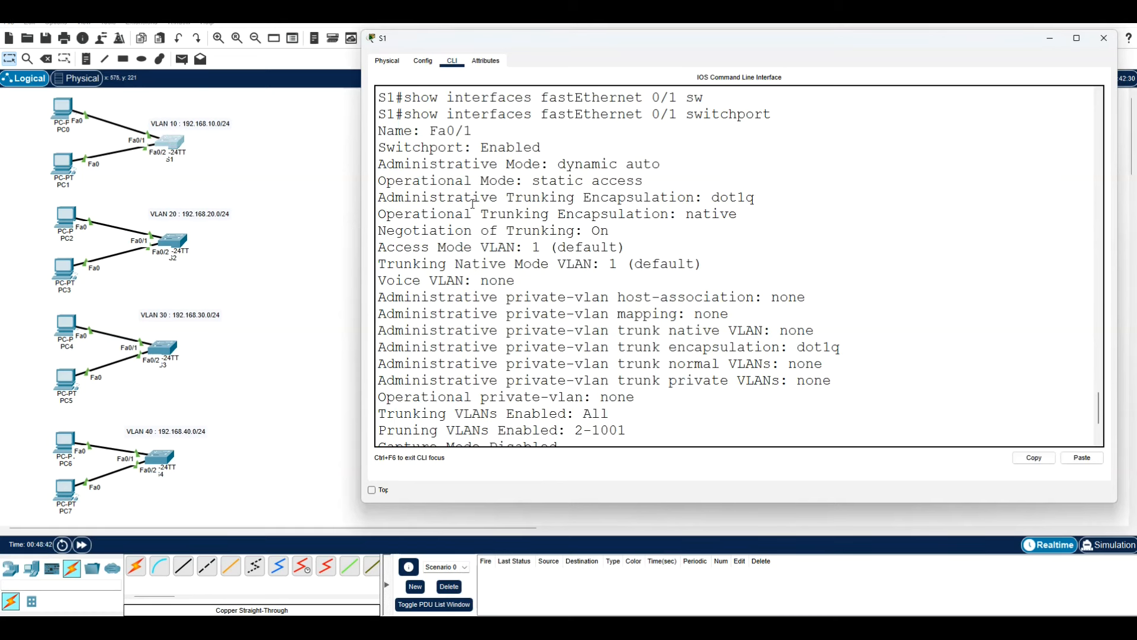
mouse_move(558, 164)
left_mouse_down()
mouse_move(662, 165)
mouse_move(556, 168)
left_mouse_up()
left_click_drag(611, 231, 372, 230)
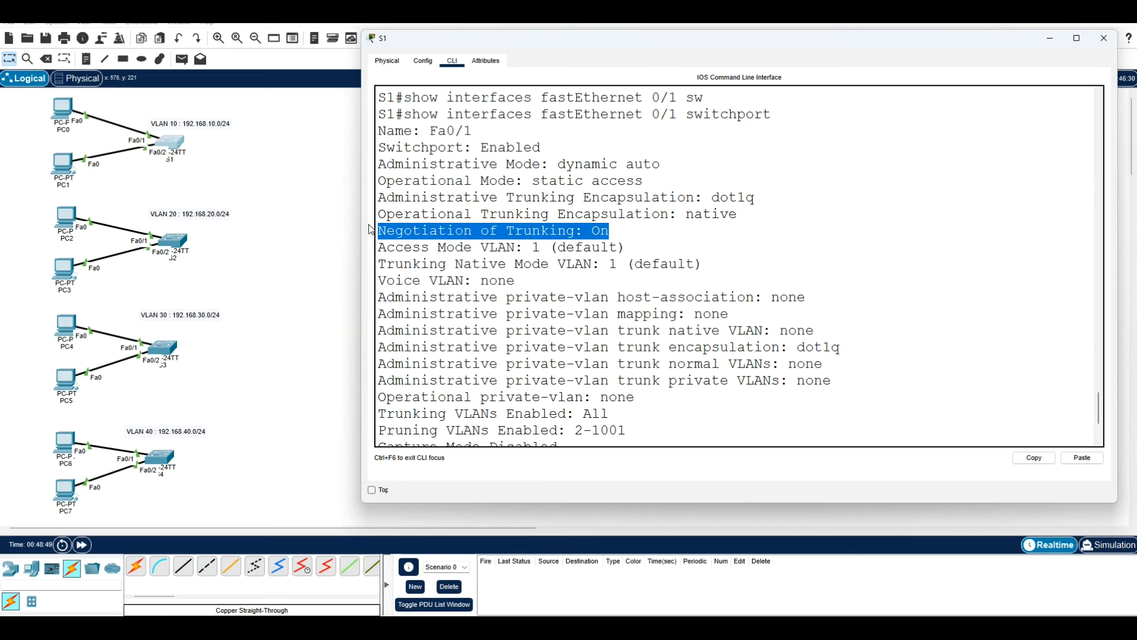
left_click(285, 244)
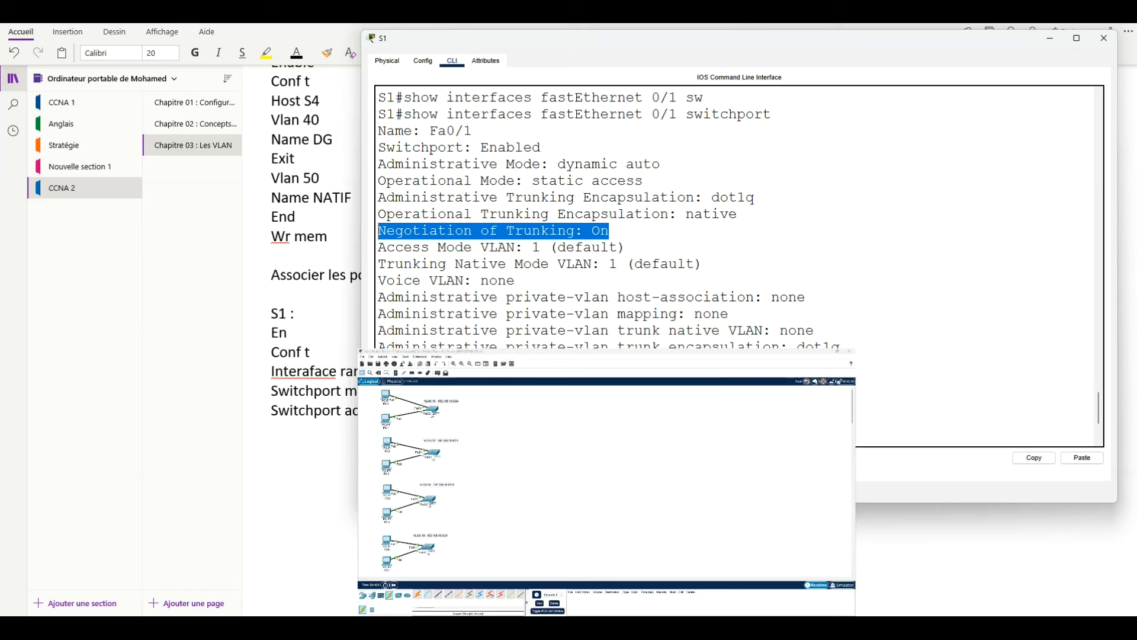
Return to OneNote and add the line "Switchport non" below "Switchport access vlan 10" in S1's commands.
key("space")
left_click(308, 441)
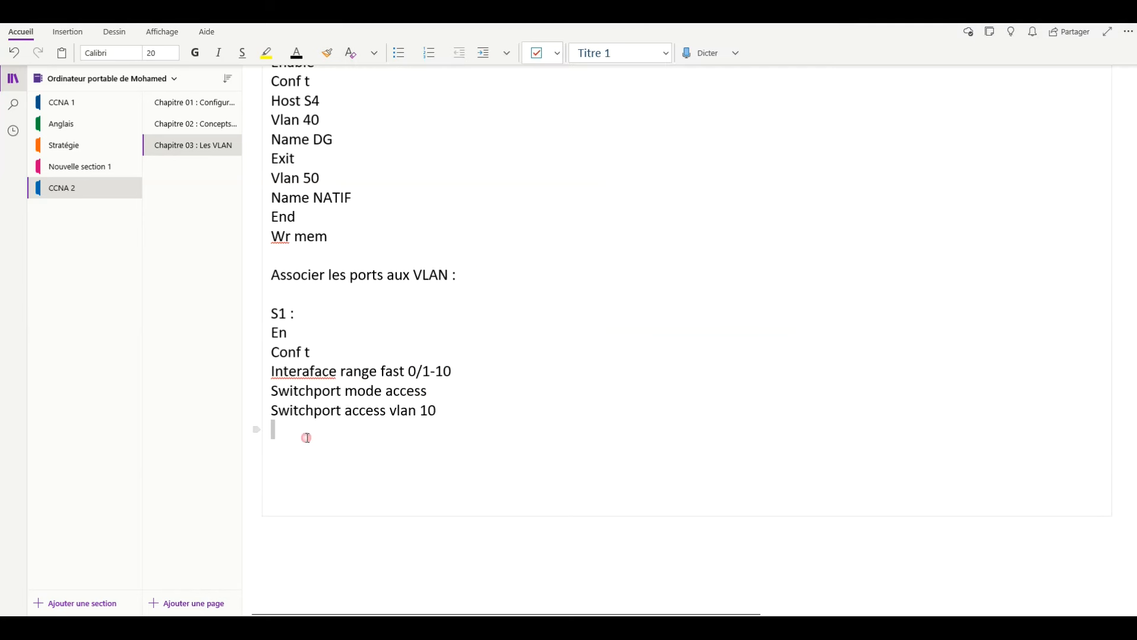
left_click(313, 438)
type("Switchport none")
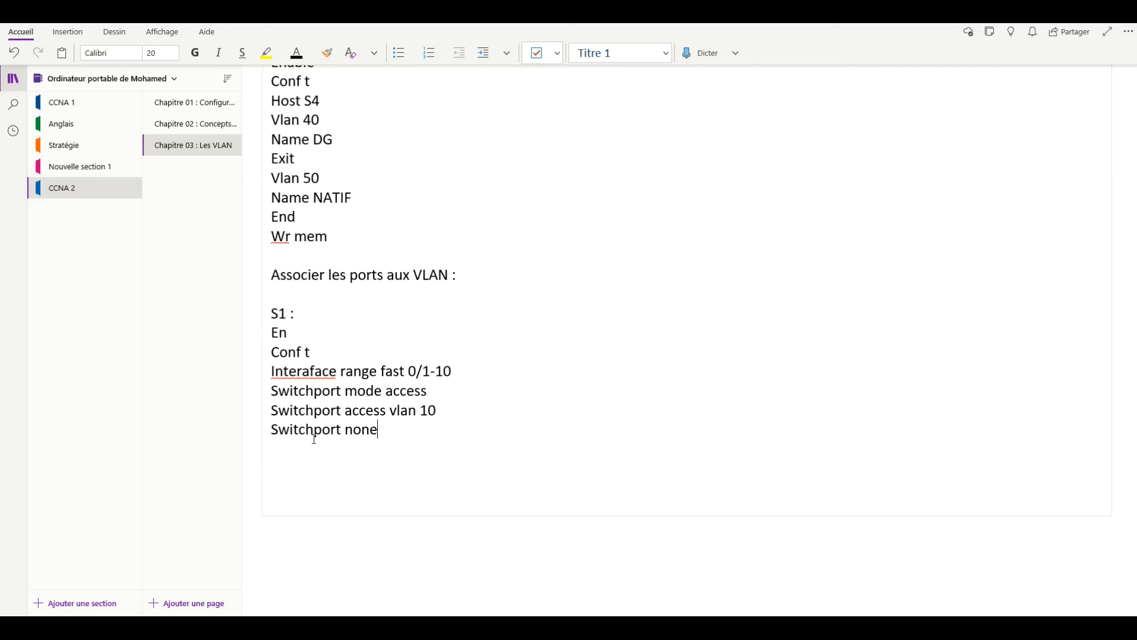
type("gociate")
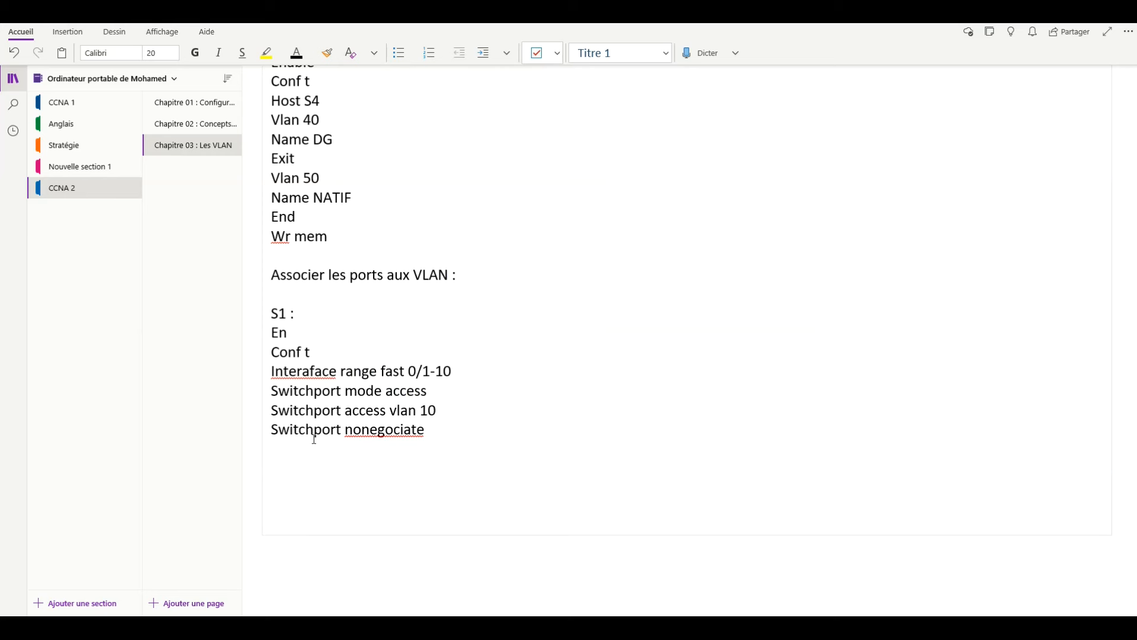
left_click_drag(436, 431, 370, 429)
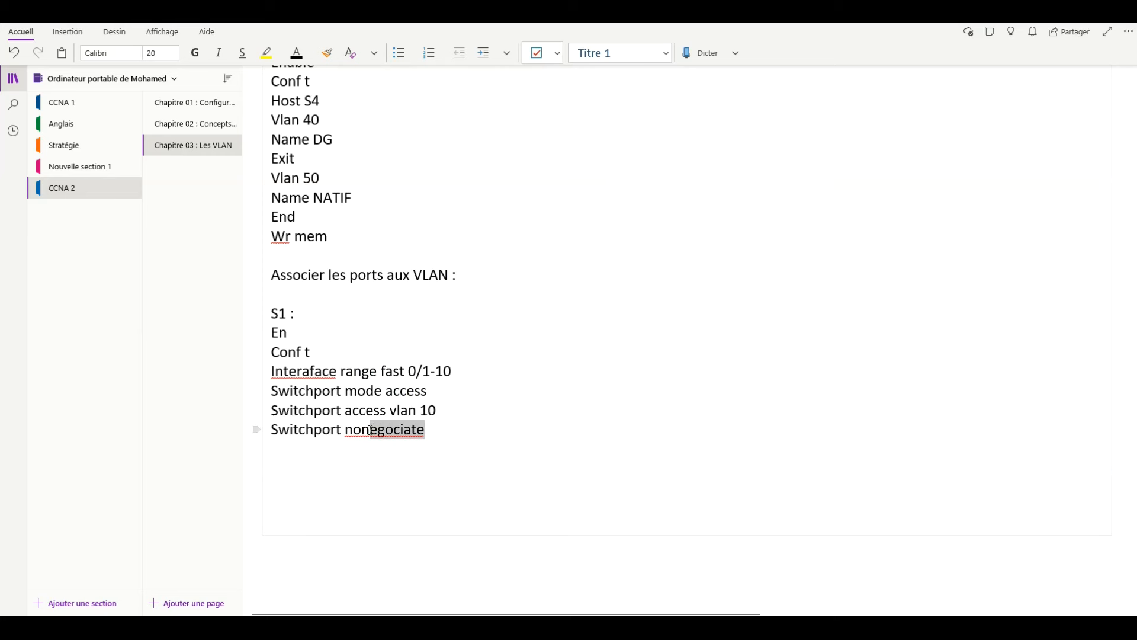
key("BackSpace")
key("ctrl+z")
Finish S1's port commands with the lines "End" and "Wr mem".
key("Return")
type("end")
key("Return")
type("wr mem")
key("Return")
Add the labels "S2 :", "S3 :" and "S4 :" below S1's port commands, separated by blank lines.
type("S2 :")
key("Return")
key("Return")
type("S")
key("BackSpace")
key("Return")
key("Return")
type("S3")
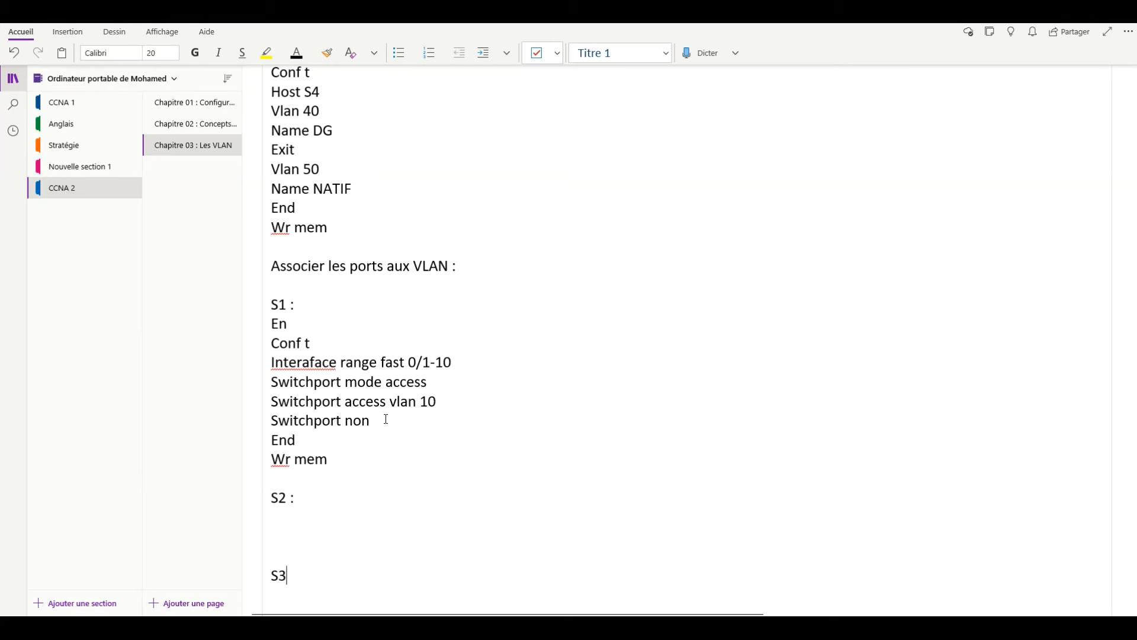
type(" :")
key("Return")
key("Return")
key("Return")
key("Return")
type("S4")
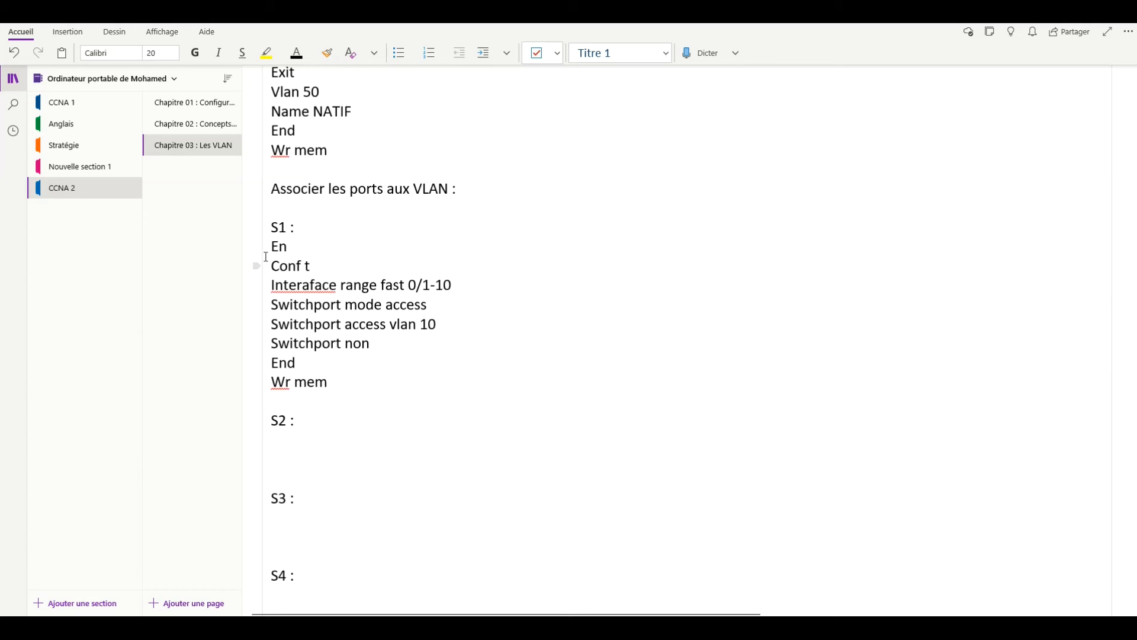
Copy S1's port commands, from "En" to "Wr mem", below the S2 label in the port association section.
left_click_drag(271, 245, 354, 382)
key("ctrl+c")
scroll(314, 349, "down", 3)
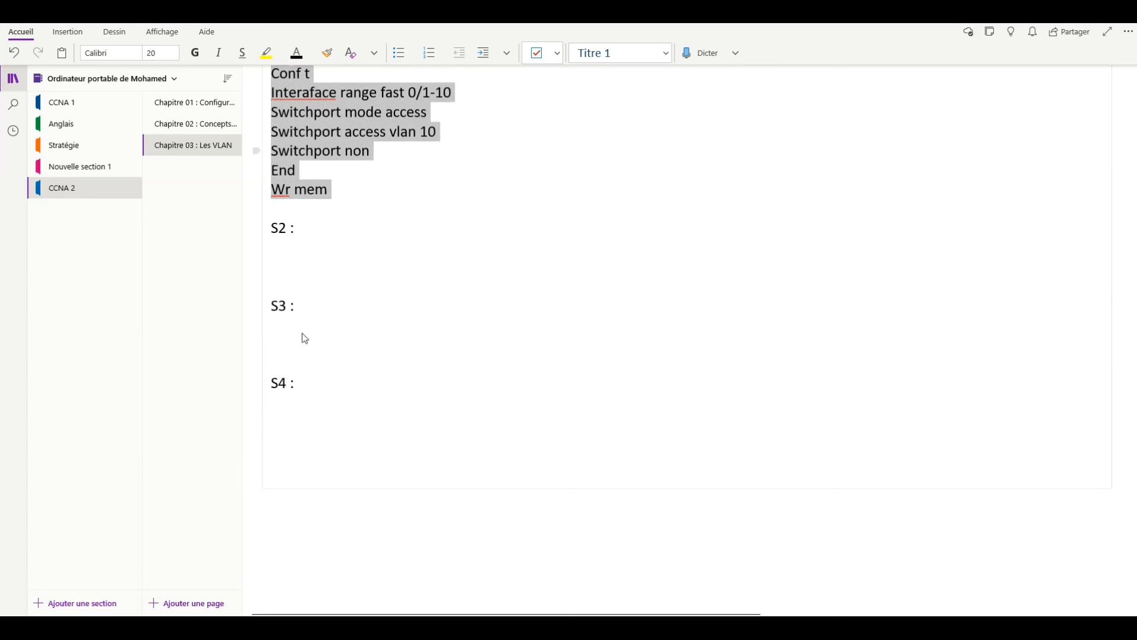
left_click(284, 254)
scroll(284, 253, "up", 2)
scroll(290, 250, "down", 2)
key("ctrl+v")
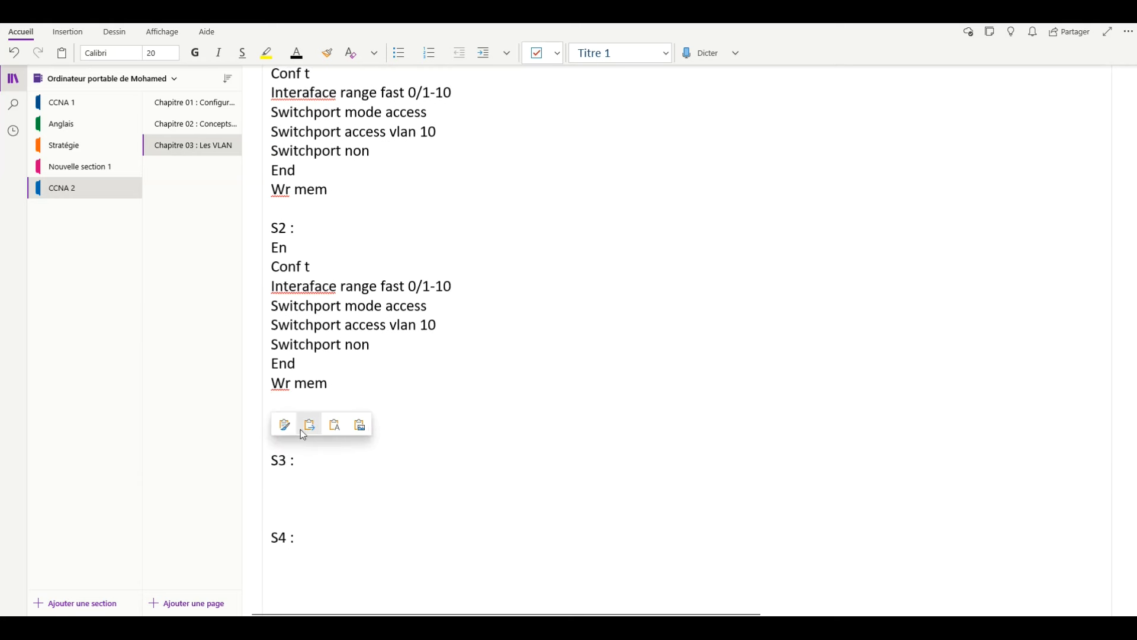
Remove the surplus blank lines between S2's port commands and the S3 label, keeping "Wr mem" intact.
key("BackSpace")
key("BackSpace")
left_click(286, 418)
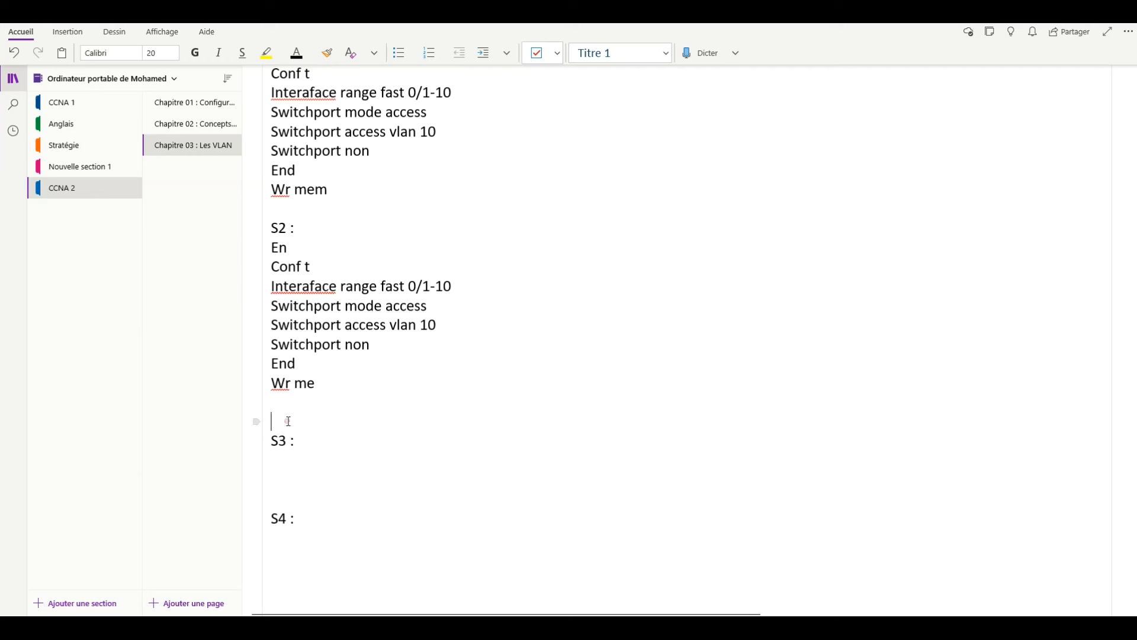
key("BackSpace")
type("m")
Paste the copied port commands below the S3 label and remove the surplus blank lines before the S4 label.
left_click(288, 443)
key("ctrl+v")
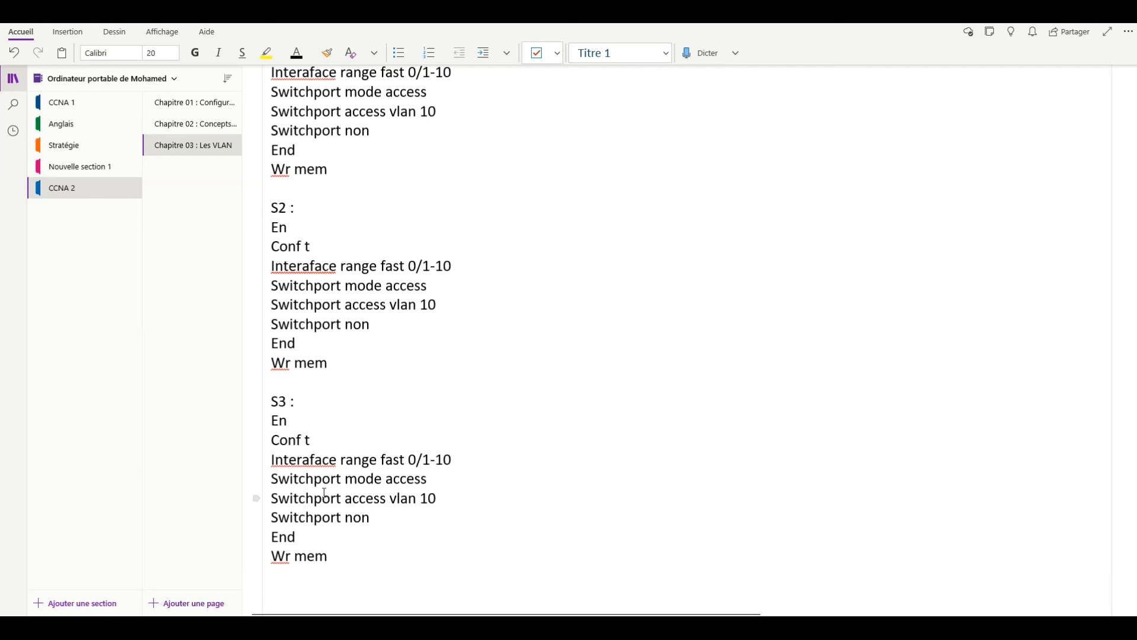
scroll(325, 492, "down", 6)
left_click(269, 210)
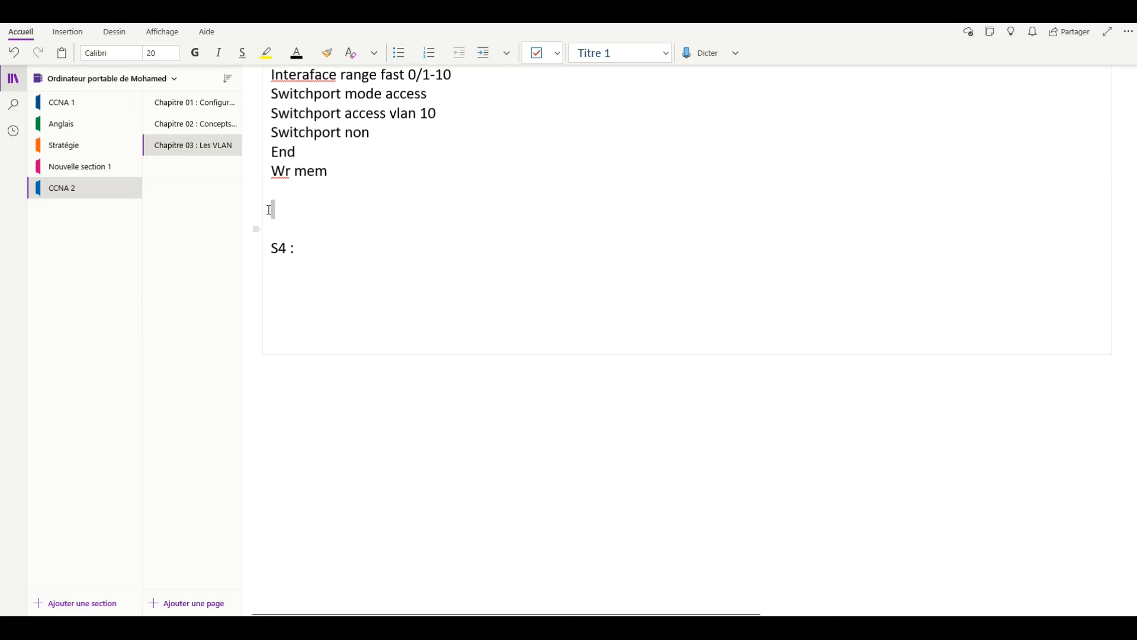
key("BackSpace")
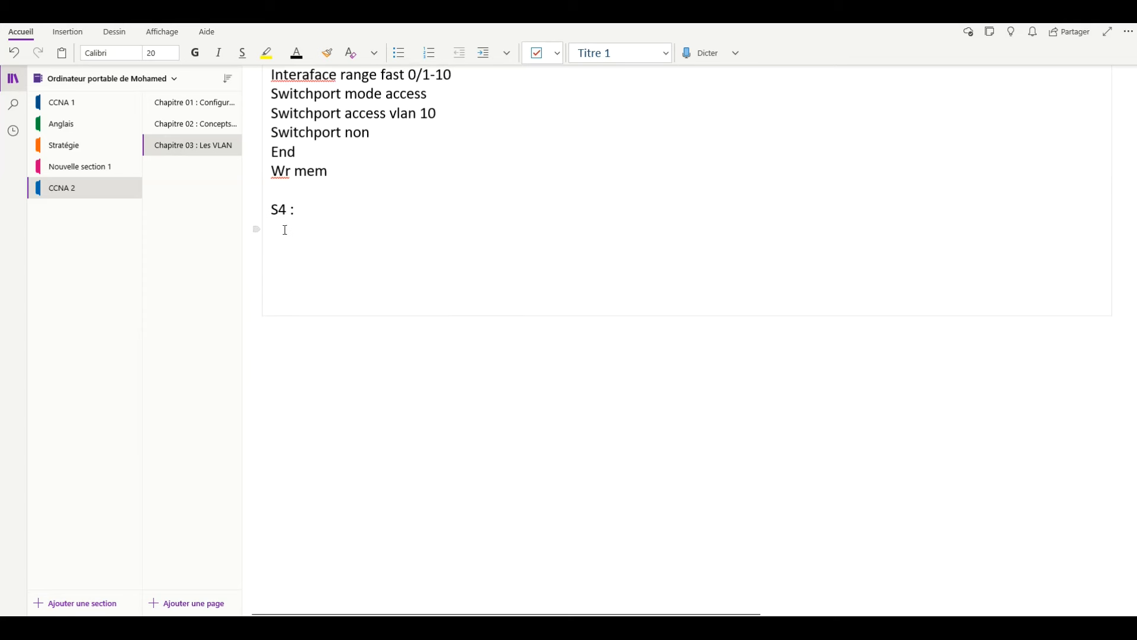
Paste the copied port commands below the S4 label and delete the trailing blank lines.
left_click(284, 225)
key("ctrl+v")
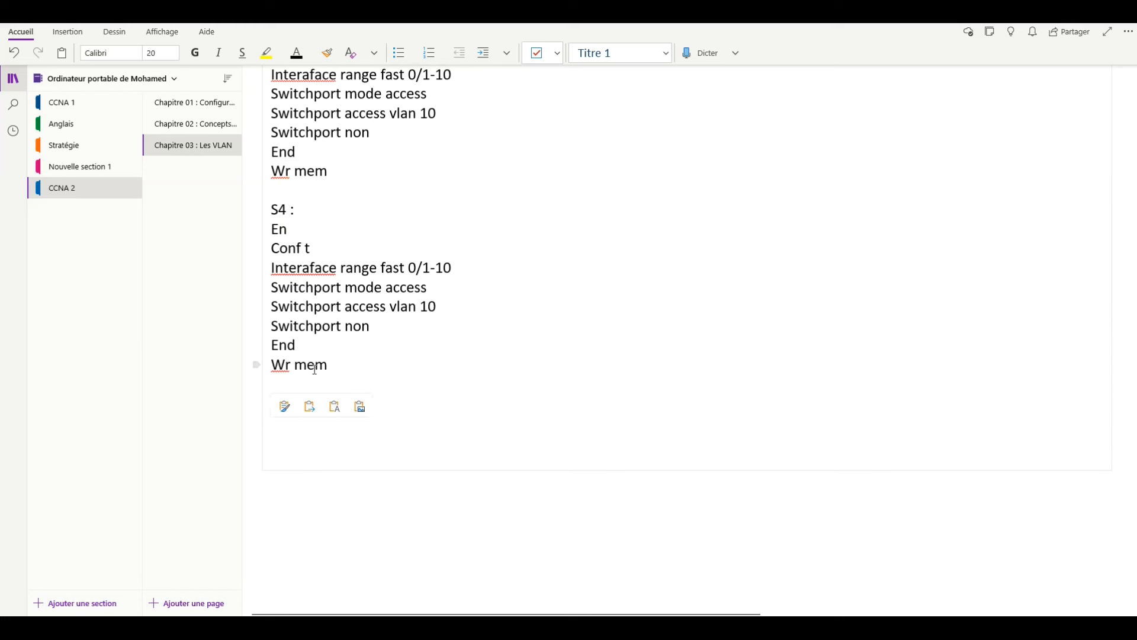
left_click_drag(286, 424, 277, 378)
key("BackSpace")
scroll(402, 341, "up", 7)
scroll(405, 331, "up", 5)
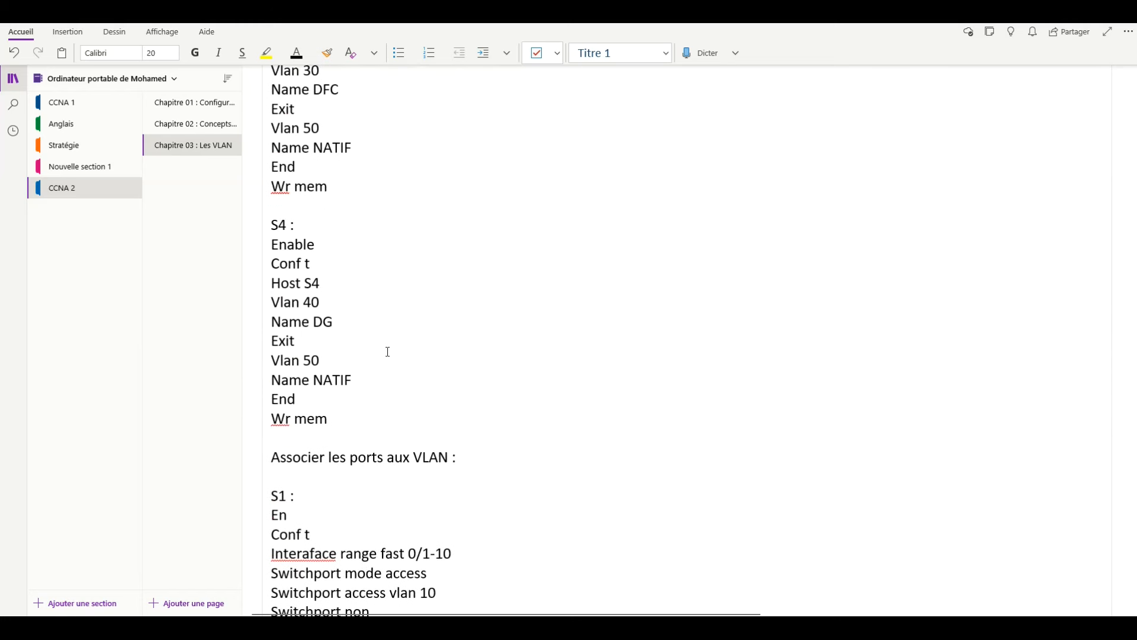
scroll(379, 339, "up", 10)
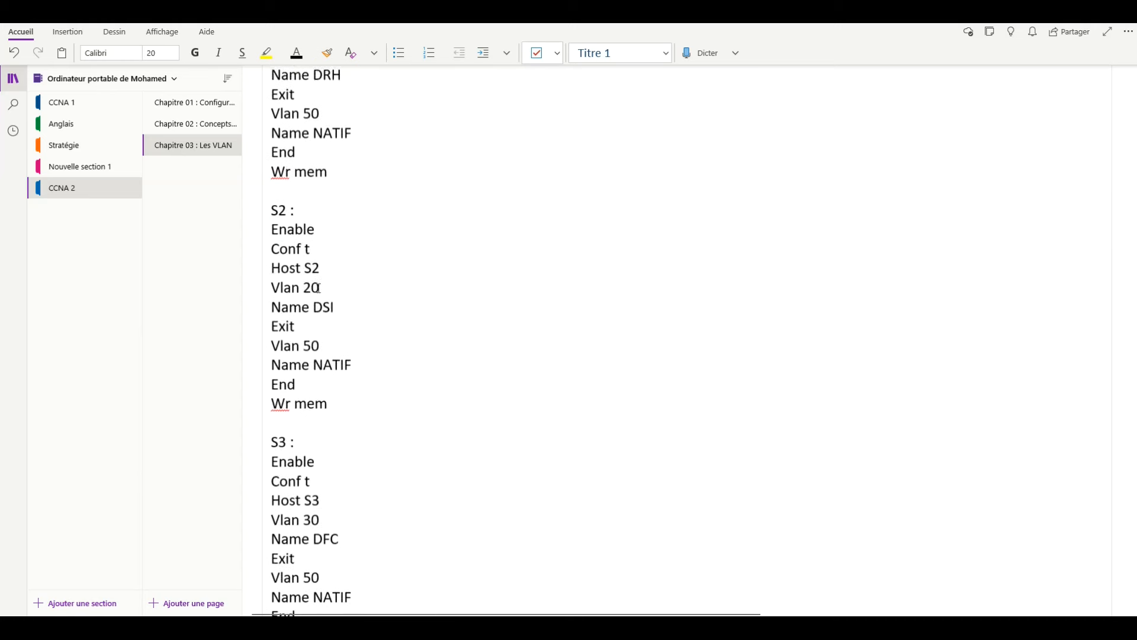
scroll(327, 294, "down", 6)
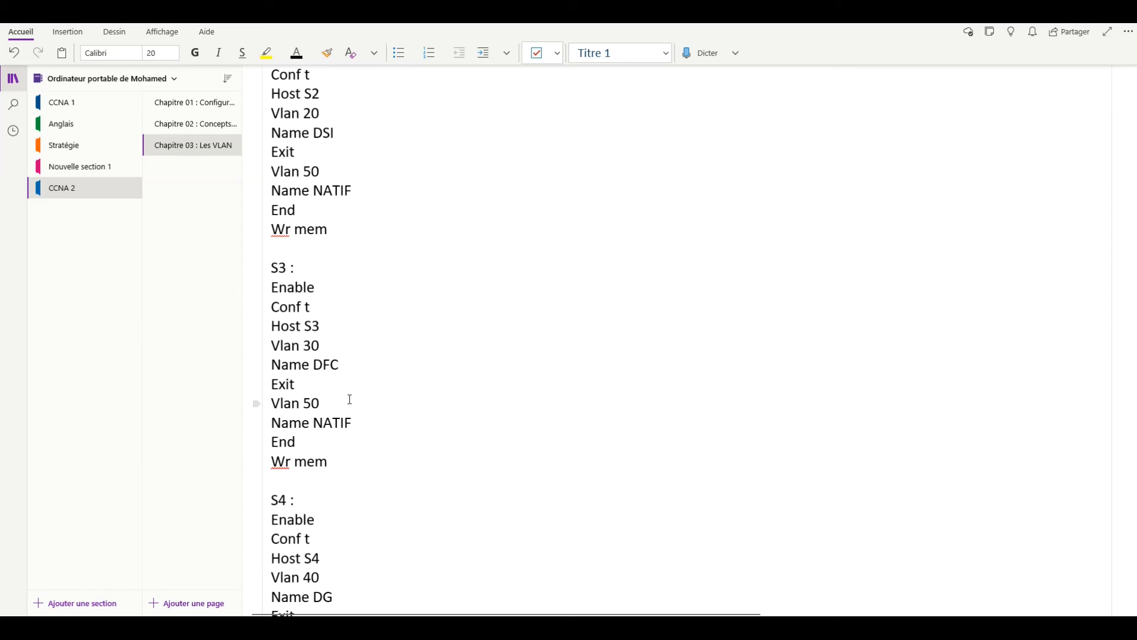
In the port association section, change the access VLAN number to 20 for S2 and to 30 for S3.
scroll(350, 399, "down", 5)
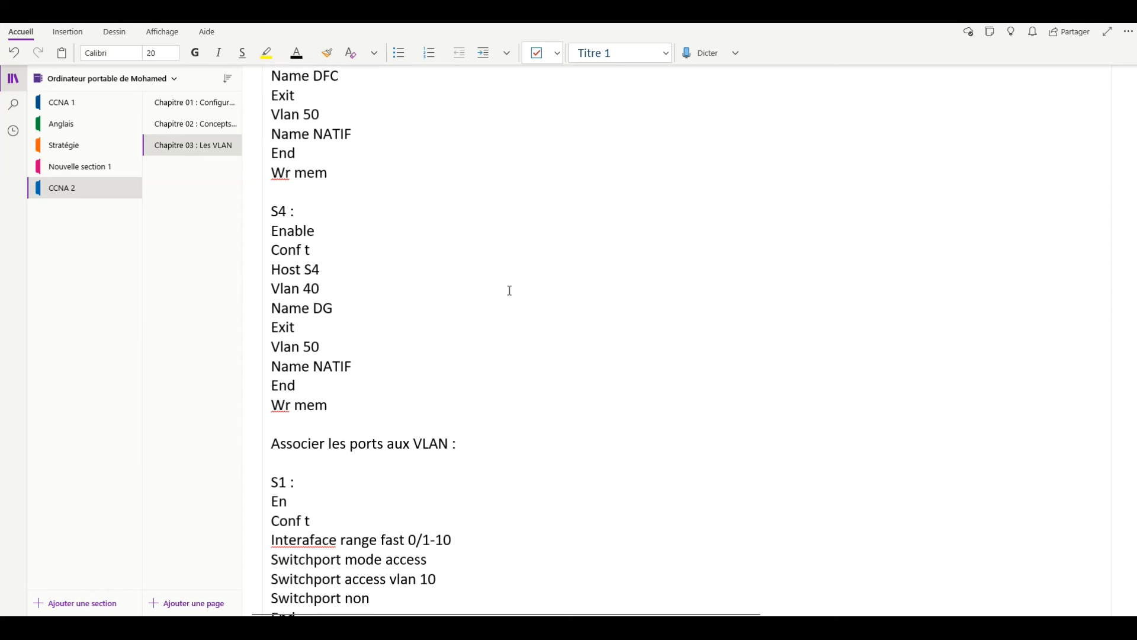
left_click_drag(272, 209, 444, 406)
left_click(385, 412)
scroll(434, 464, "down", 5)
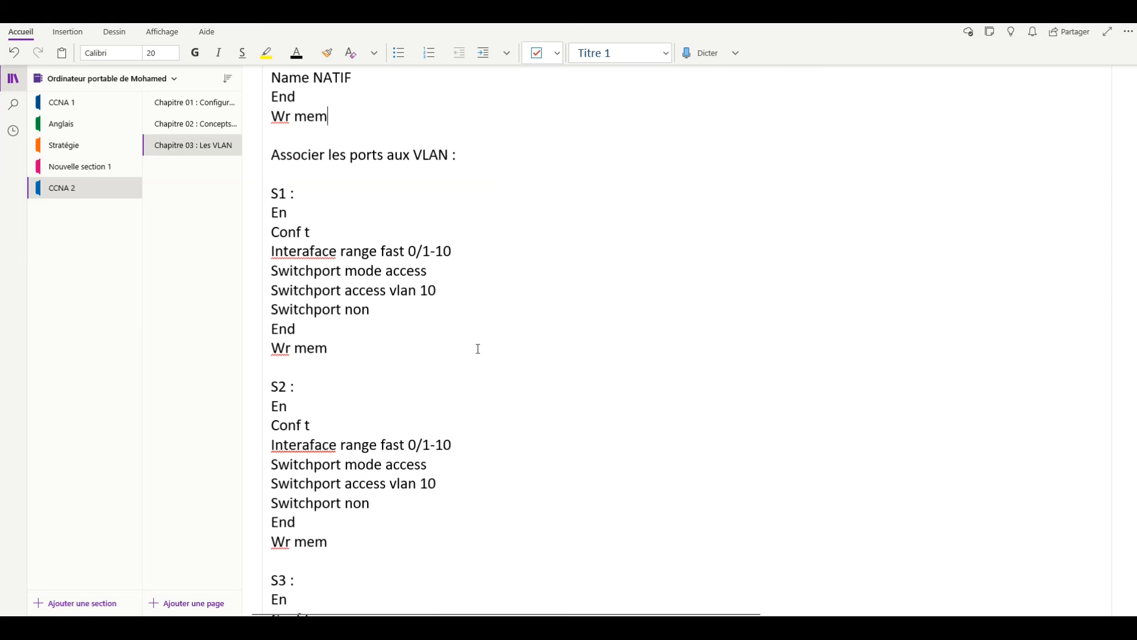
scroll(308, 384, "down", 3)
left_click_drag(426, 292, 420, 292)
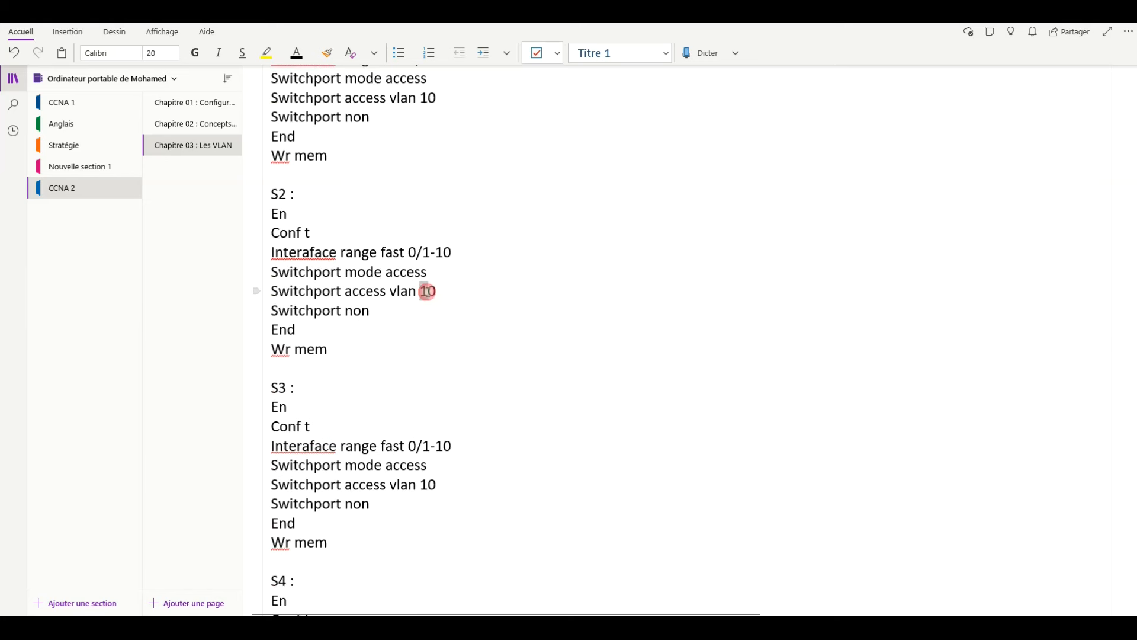
type("2")
left_click_drag(426, 485, 420, 485)
type("3")
Change the access VLAN number to 40 in S4's port commands.
scroll(308, 488, "down", 5)
left_click_drag(428, 390, 420, 389)
key("BackSpace")
type("40")
Copy S1's port commands, from "En" to "Wr mem", in the port association section.
scroll(426, 348, "up", 1)
scroll(427, 348, "up", 5)
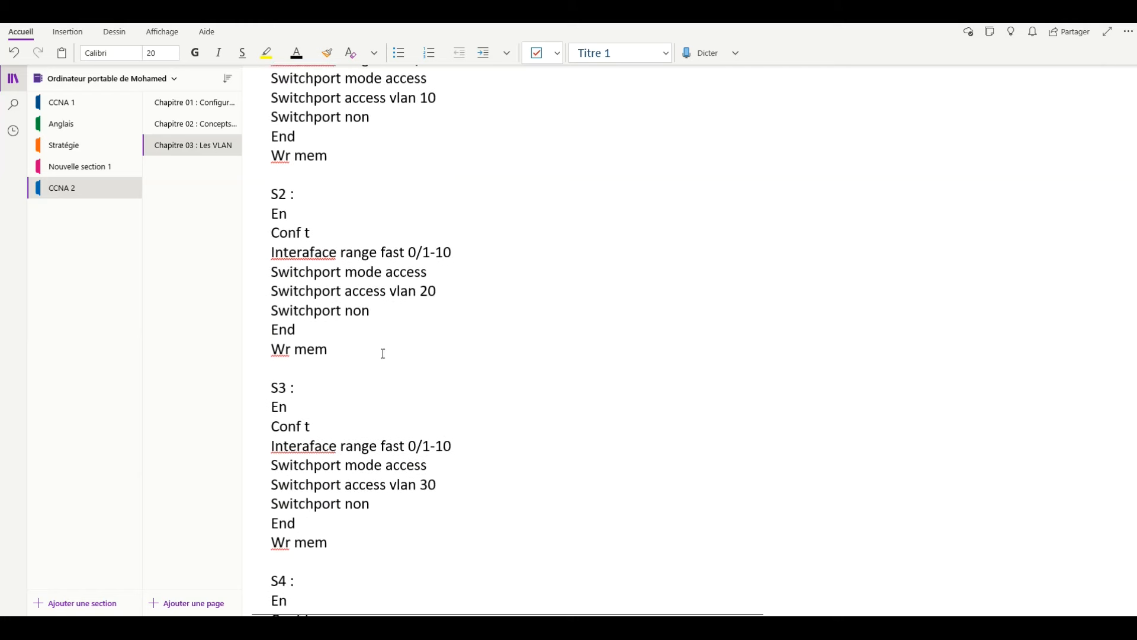
left_click_drag(274, 213, 357, 358)
right_click(355, 358)
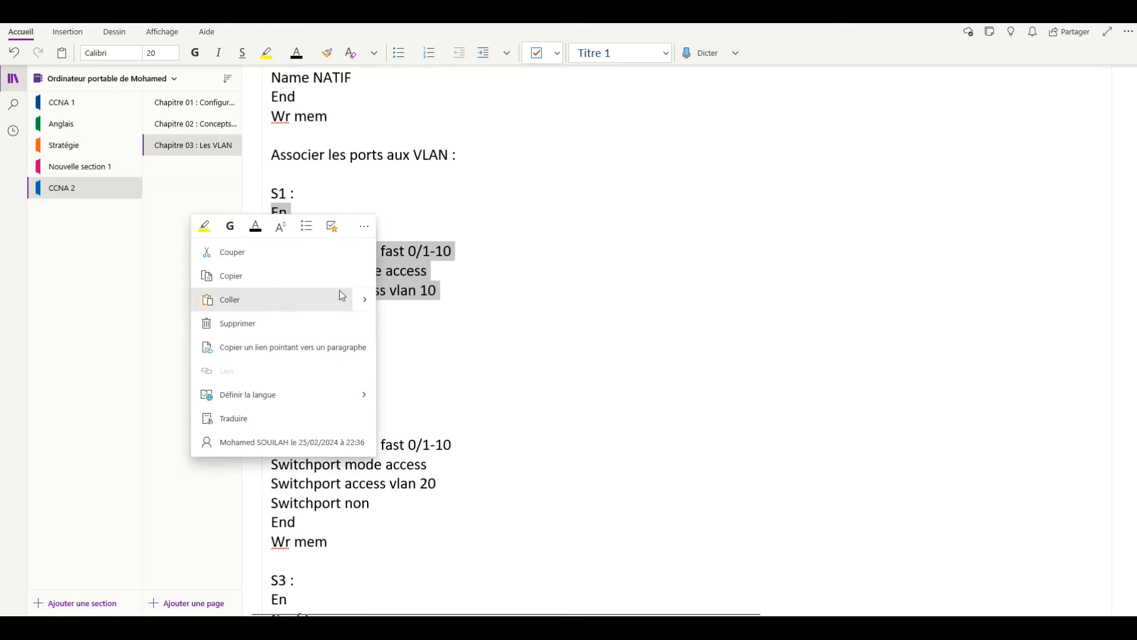
left_click(288, 276)
Switch to Packet Tracer, exit S1's console to user mode, and try to run the copied port commands there.
mouse_move(701, 628)
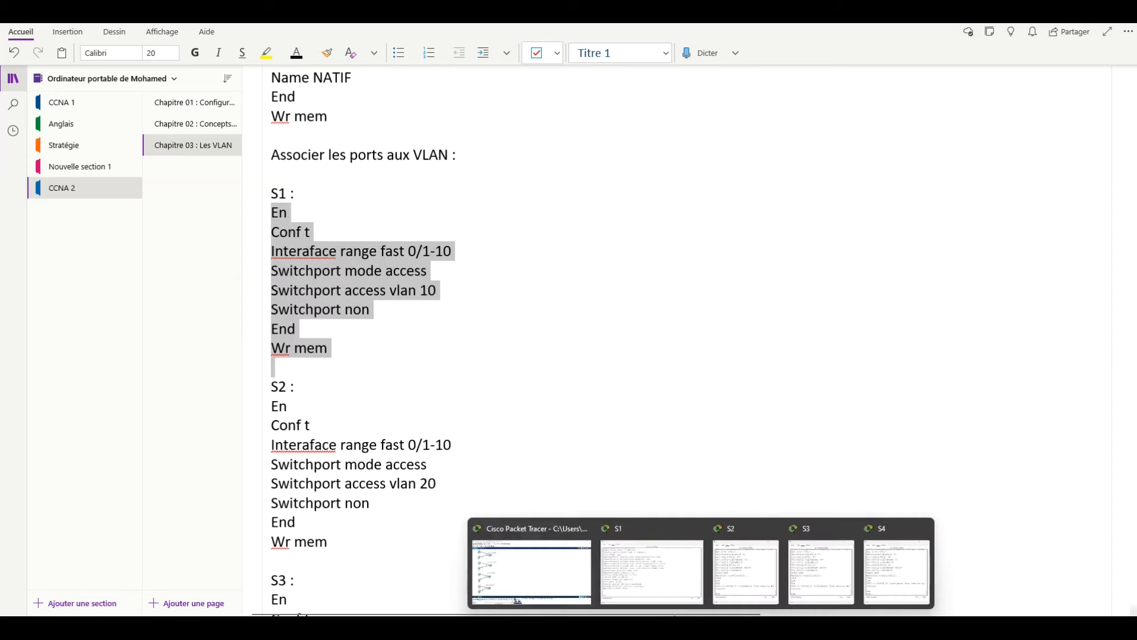
left_click(538, 578)
left_click(171, 148)
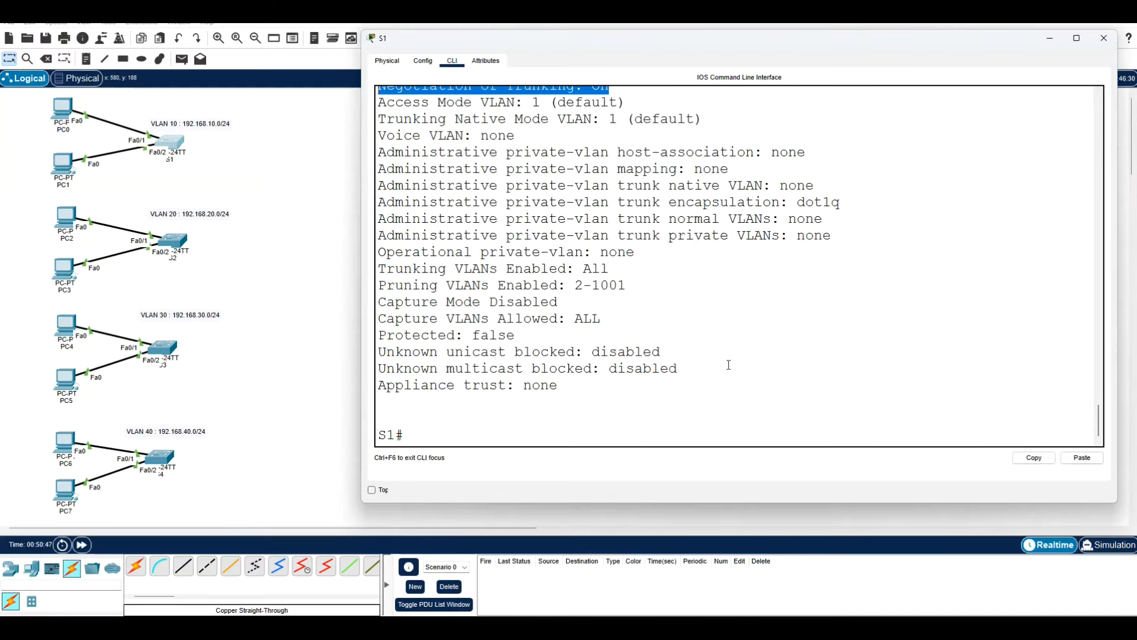
left_click(626, 439)
type("exit")
key("Return")
key("Return")
key("Return")
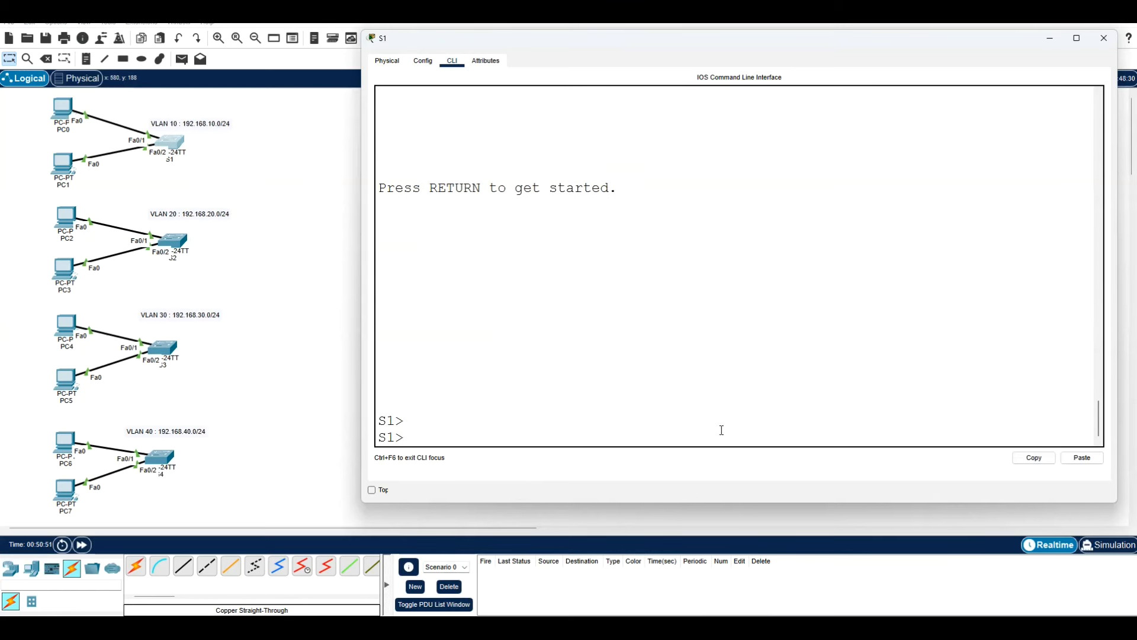
left_click(1095, 462)
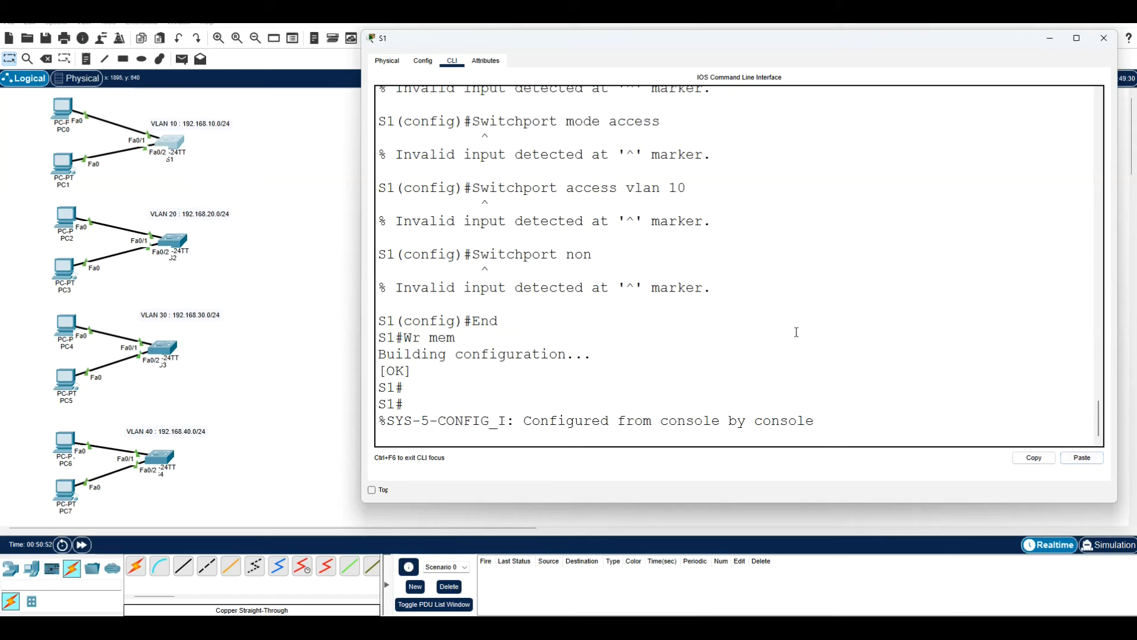
Check S1's console output, then return to OneNote and correct "Interaface" to "Interface" in S1's port commands.
scroll(795, 323, "up", 4)
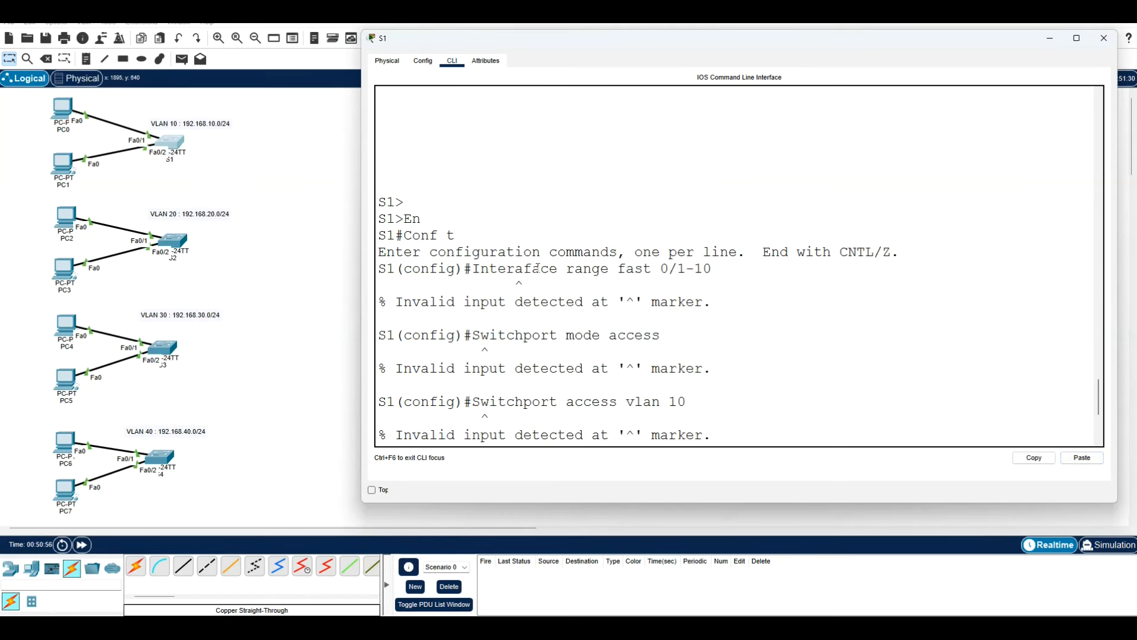
left_click(276, 332)
left_click(681, 625)
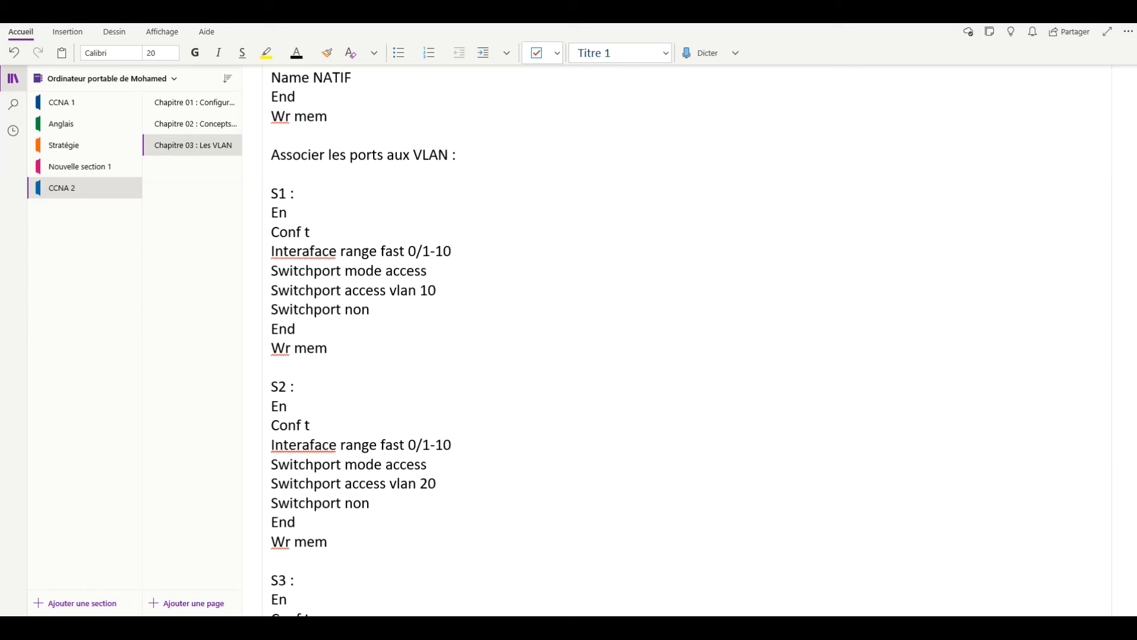
left_click(310, 254)
key("BackSpace")
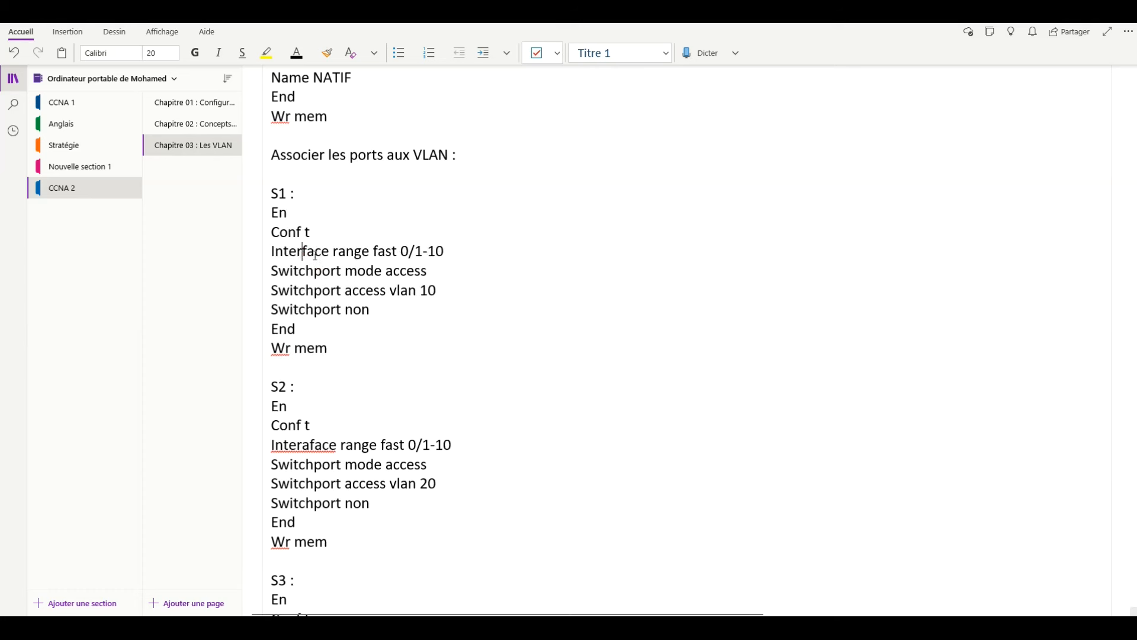
Copy S1's corrected port commands, from "En" to "Wr mem".
left_click_drag(289, 214, 394, 363)
left_click(349, 227)
left_click(296, 261)
left_click_drag(270, 213, 374, 367)
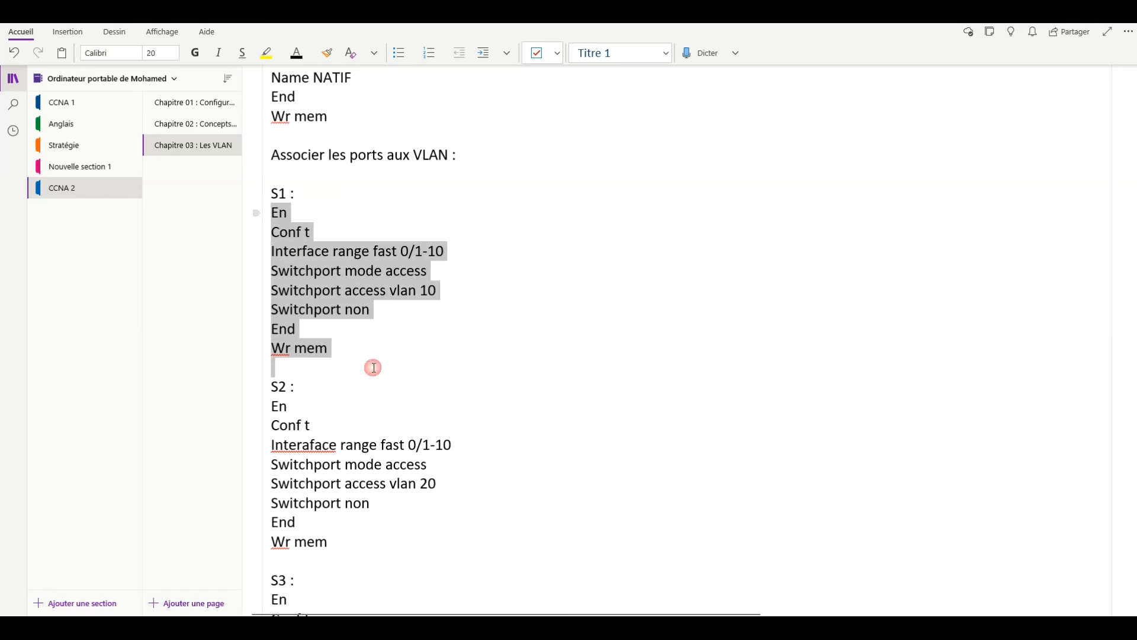
right_click(314, 260)
left_click(297, 265)
Switch to S1's console in Packet Tracer, exit to user mode, and paste the corrected commands assigning ports 0/1-10 to VLAN 10.
left_click(701, 628)
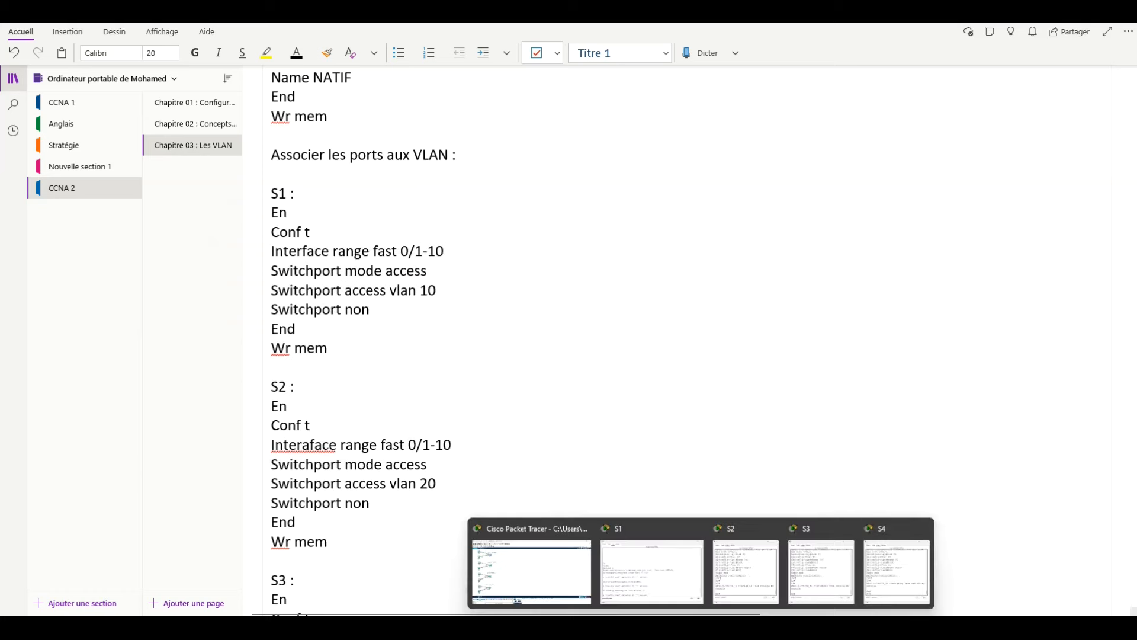
left_click(637, 565)
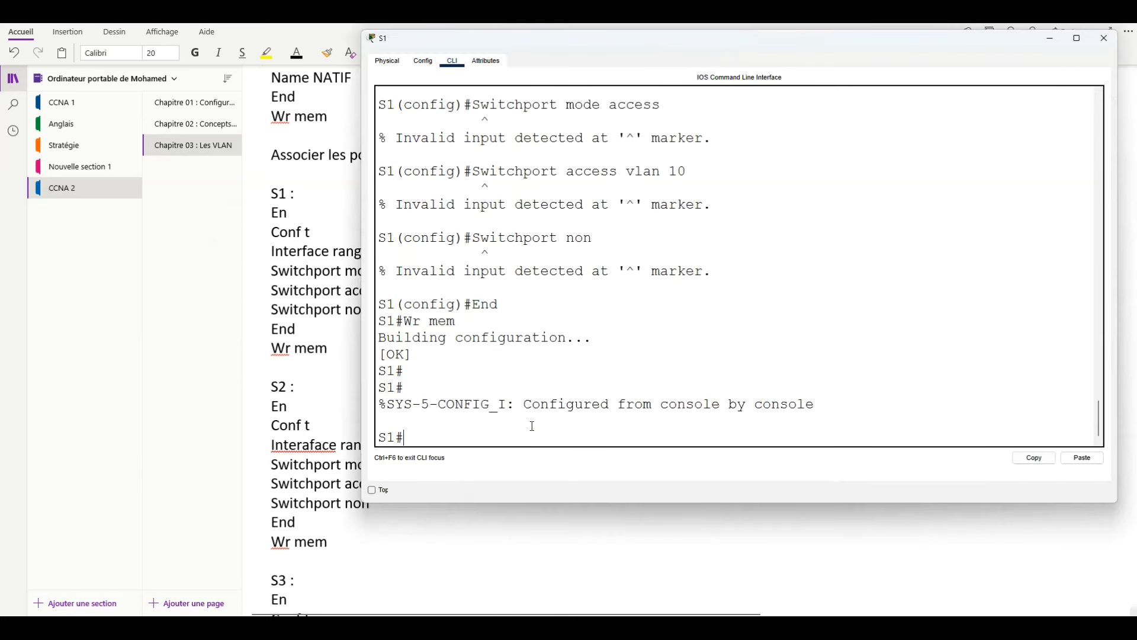
type("exit")
key("Return")
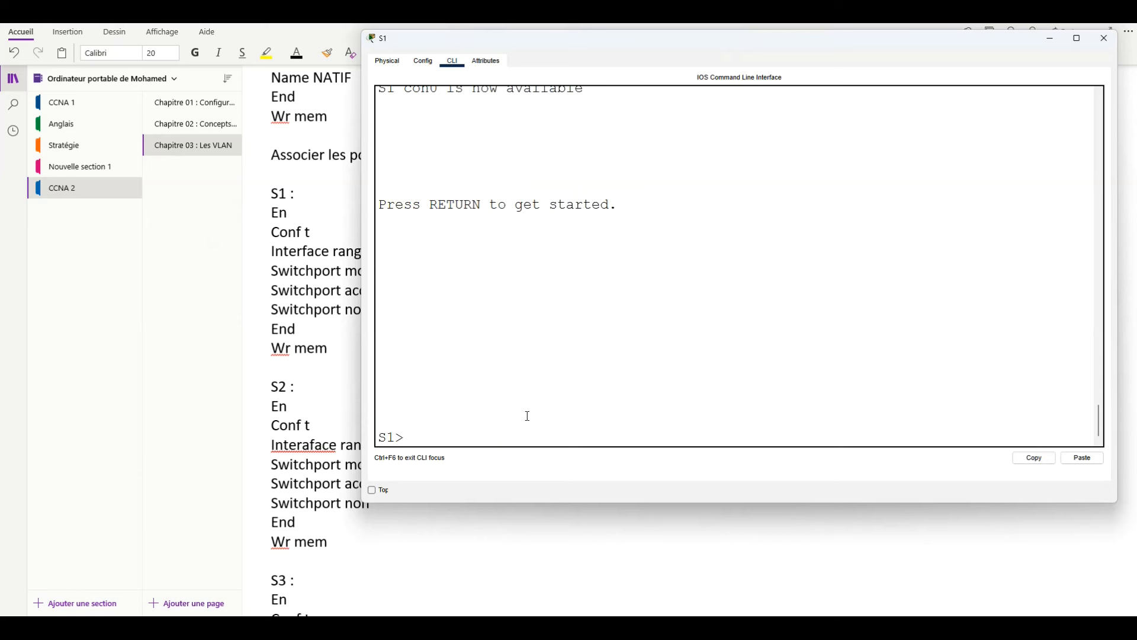
left_click(1082, 458)
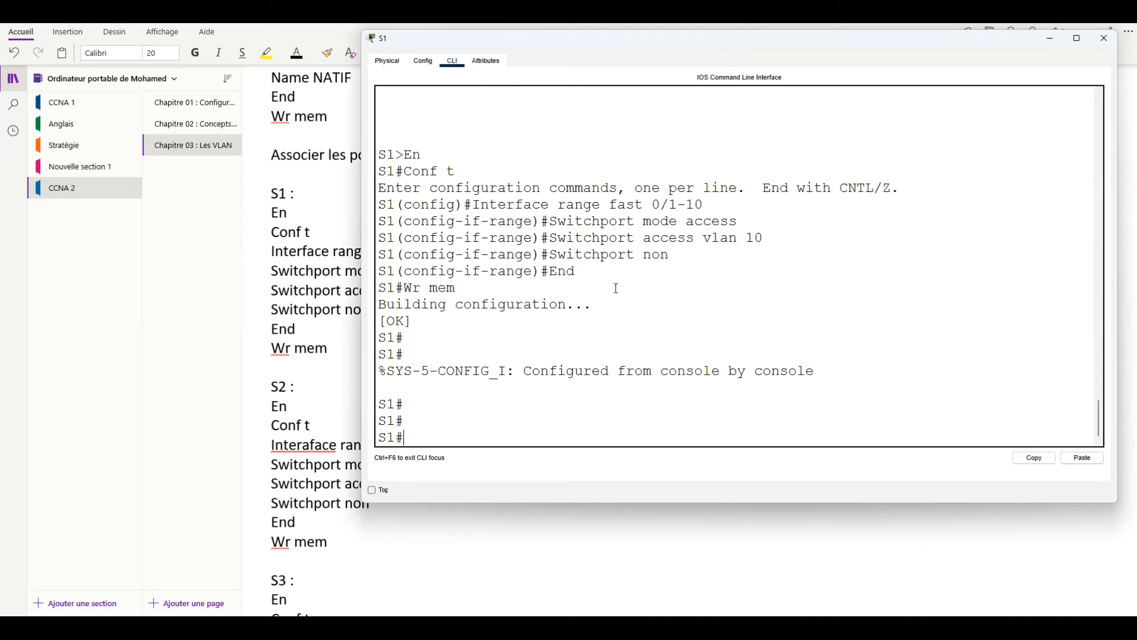
Back in OneNote, correct "Interaface" to "Interface" in the port commands of S2 and S3.
left_click(258, 352)
left_click(312, 445)
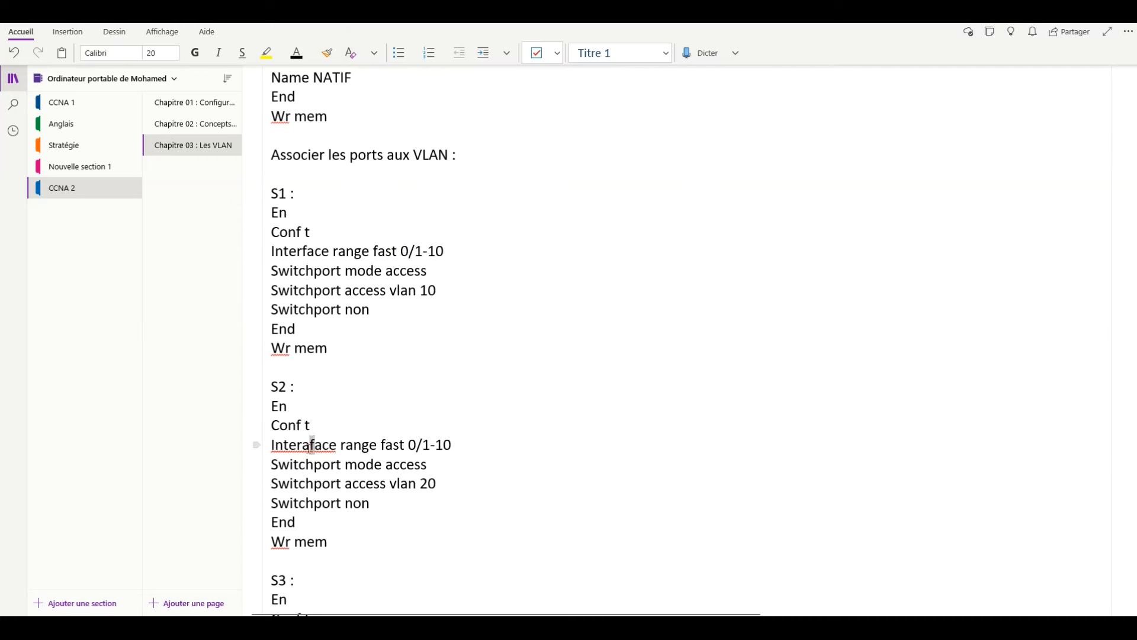
key("BackSpace")
scroll(318, 481, "down", 3)
left_click(309, 450)
key("BackSpace")
Correct "Interaface" to "Interface" in S4's port commands, keeping the "r" before "face".
scroll(388, 474, "down", 5)
scroll(388, 474, "down", 1)
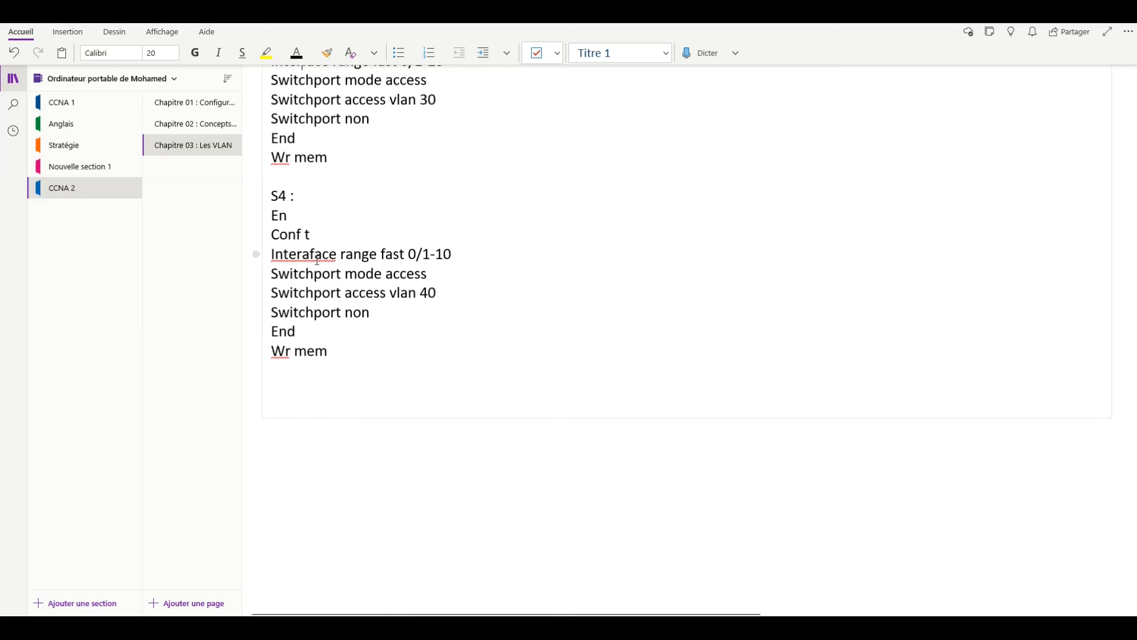
left_click(309, 255)
key("BackSpace")
key("BackSpace")
scroll(432, 319, "up", 5)
scroll(431, 320, "down", 1)
type("r")
Copy S2's port commands and paste them into S2's Packet Tracer console from user mode, assigning ports 0/1-10 to VLAN 20.
scroll(414, 330, "up", 6)
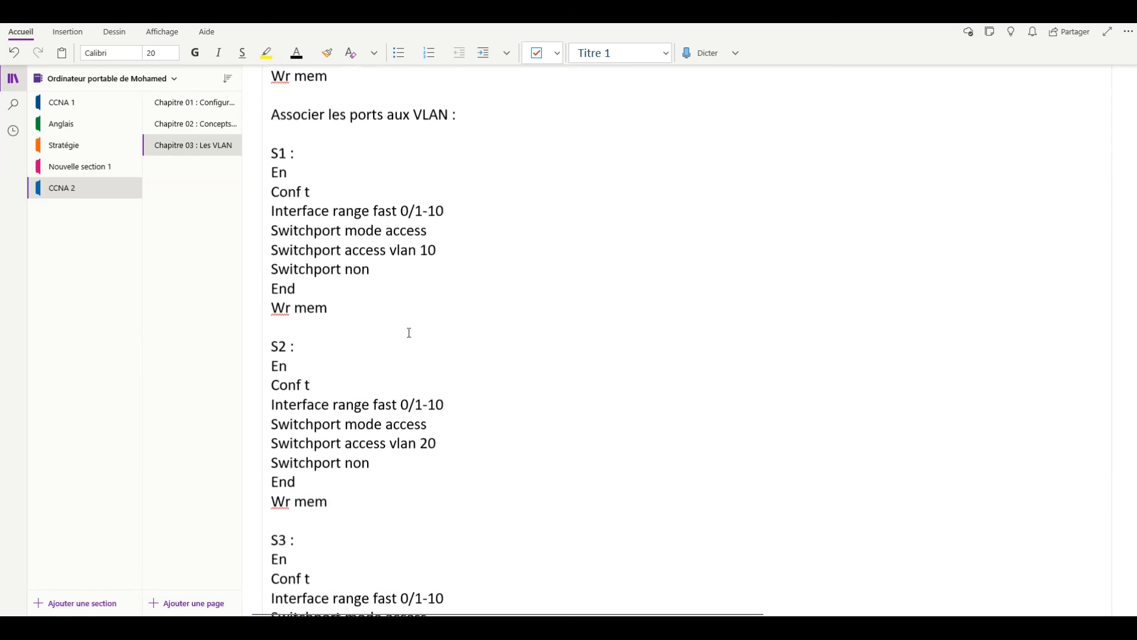
scroll(295, 263, "down", 3)
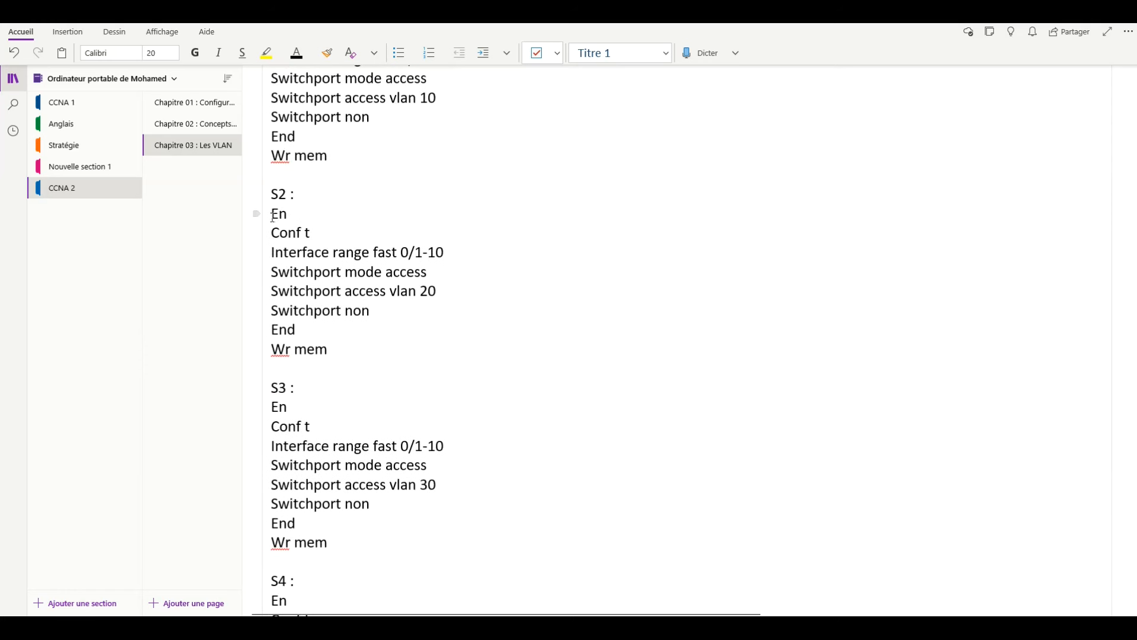
left_click_drag(272, 213, 353, 363)
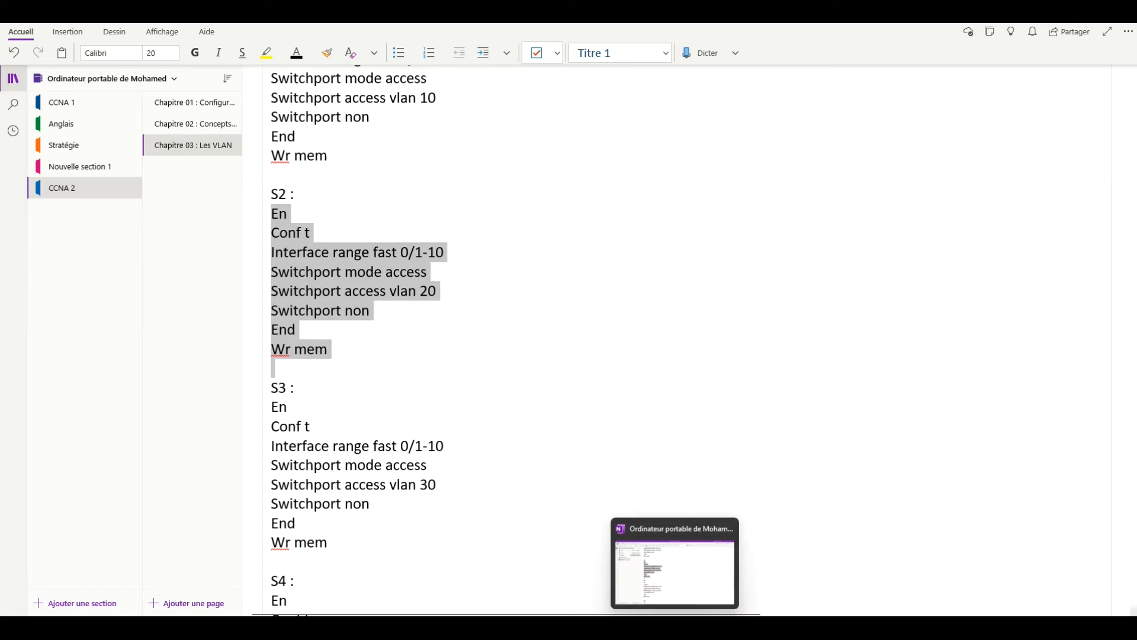
left_click(759, 569)
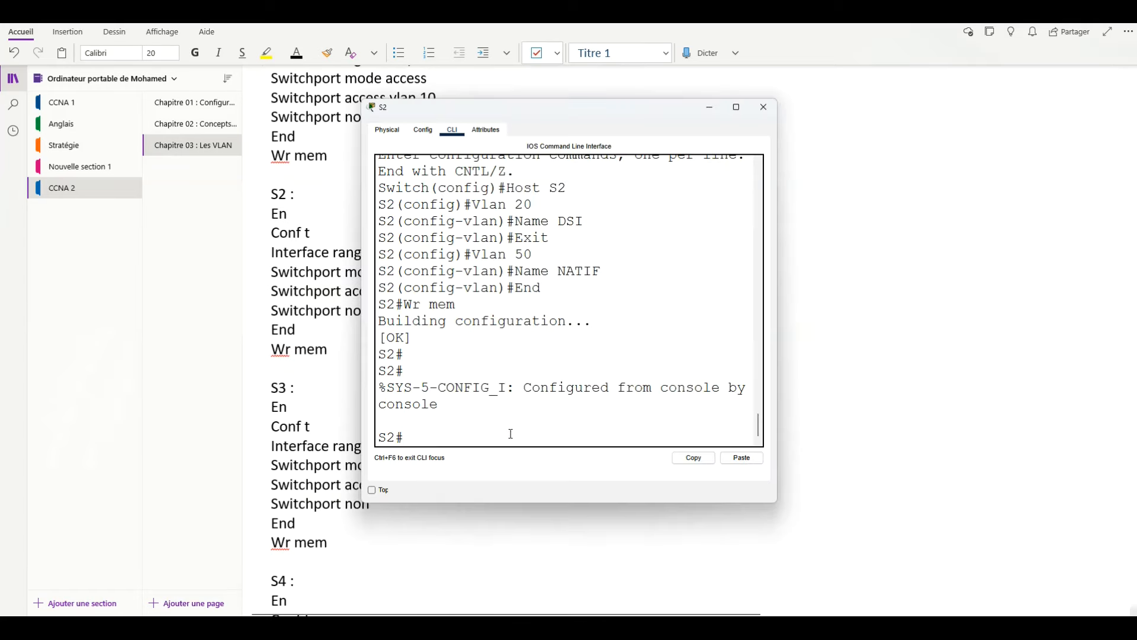
type("exit")
key("Return")
key("Return")
left_click(740, 458)
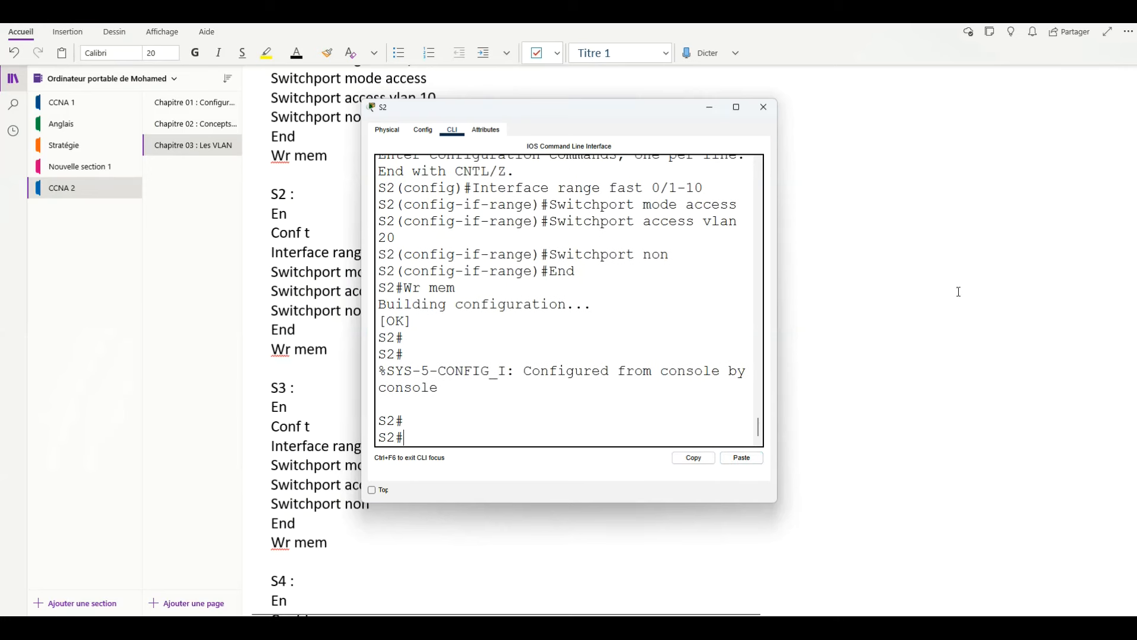
Return to OneNote and copy S3's port commands, from "Conf t" to "Wr mem".
left_click(855, 379)
mouse_move(735, 615)
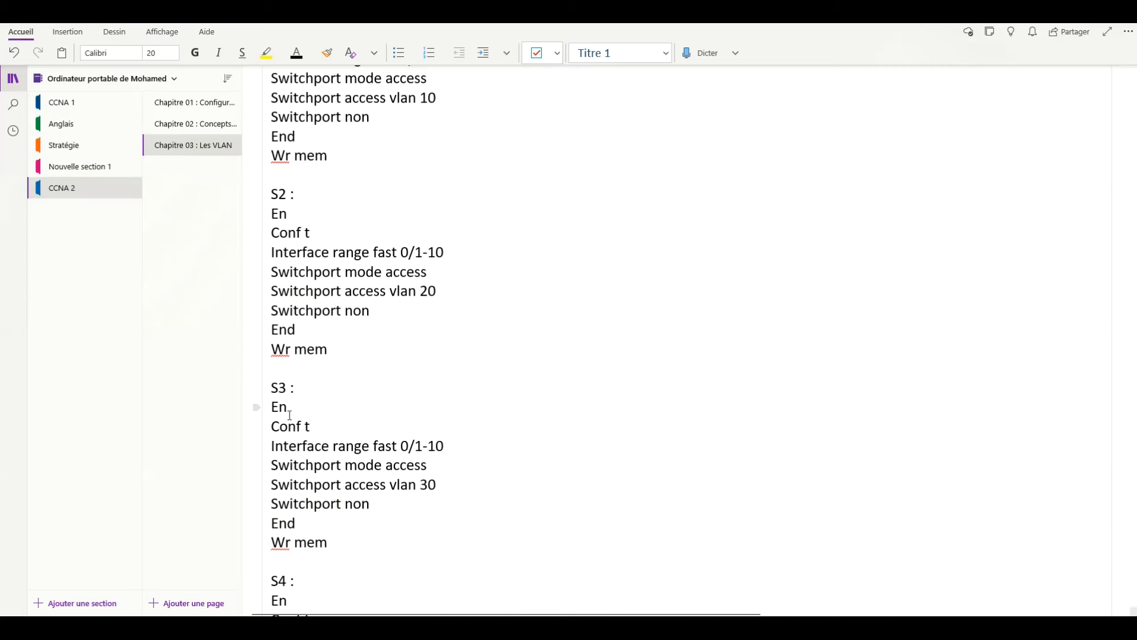
left_click_drag(291, 414, 356, 543)
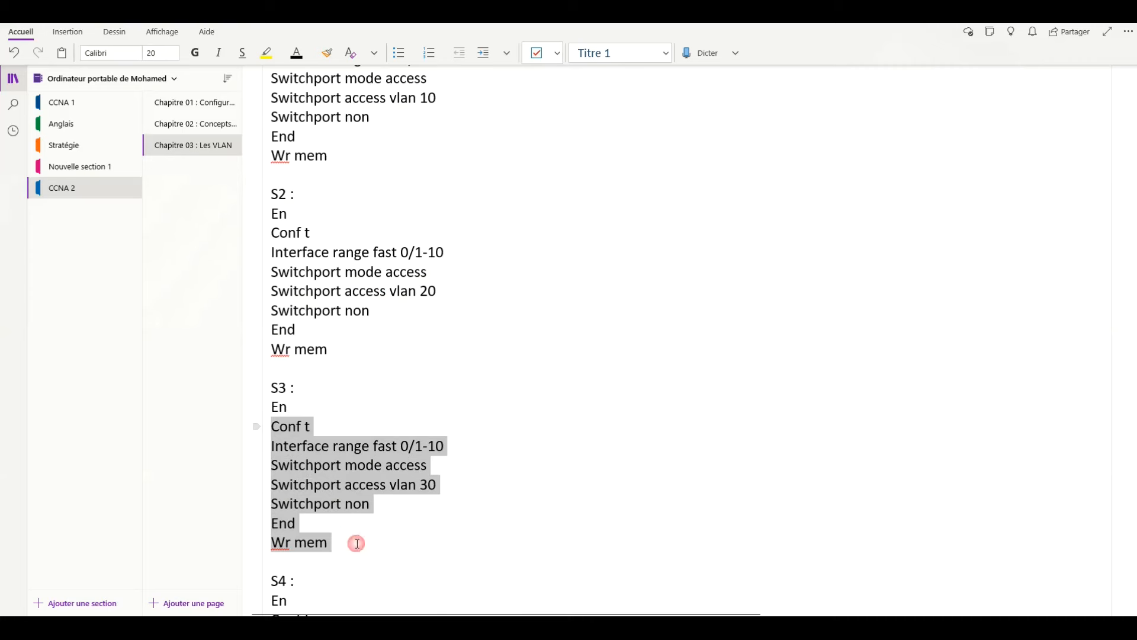
right_click(307, 444)
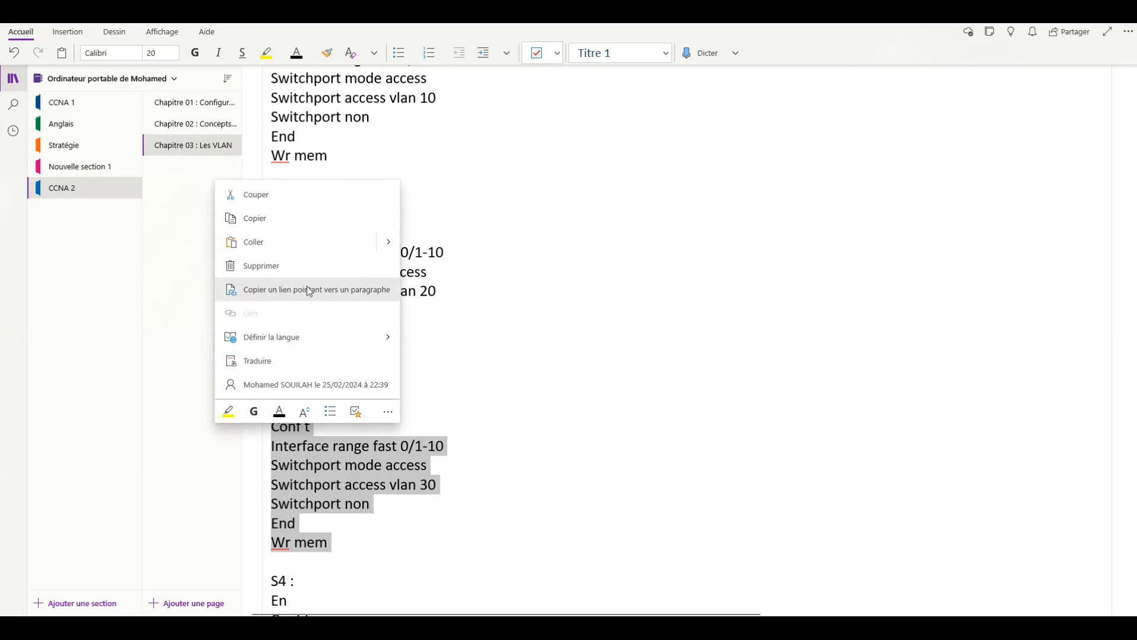
left_click(285, 231)
Switch to S3's console in Packet Tracer and paste the copied commands at the privileged prompt, assigning ports 0/1-10 to VLAN 30.
left_click(702, 628)
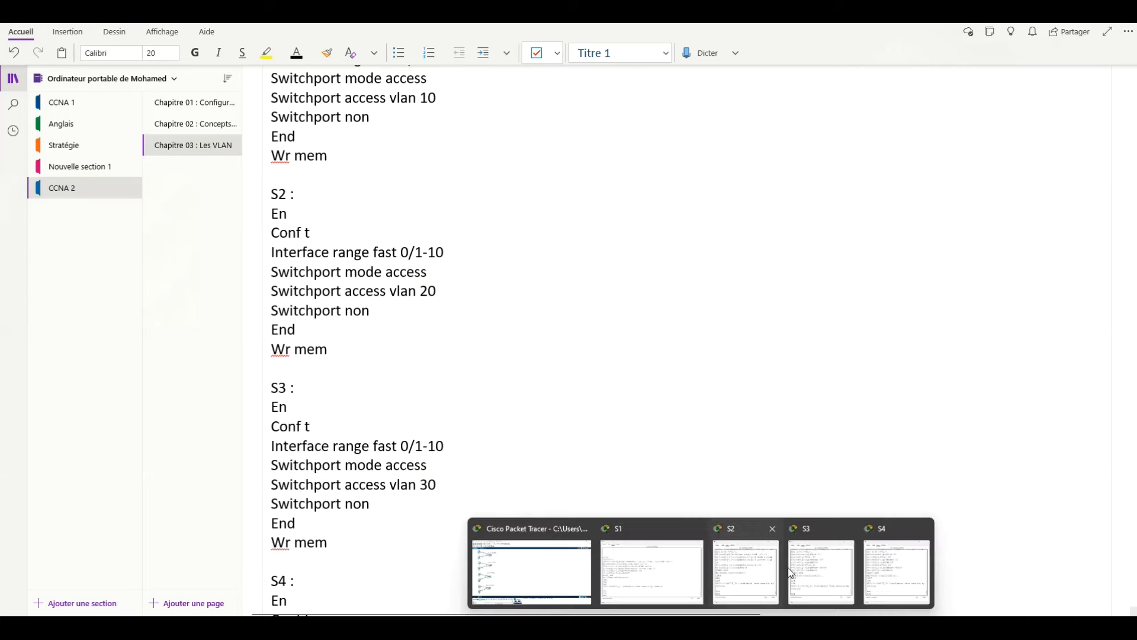
left_click(815, 567)
left_click(509, 365)
key("Return")
key("Return")
key("Return")
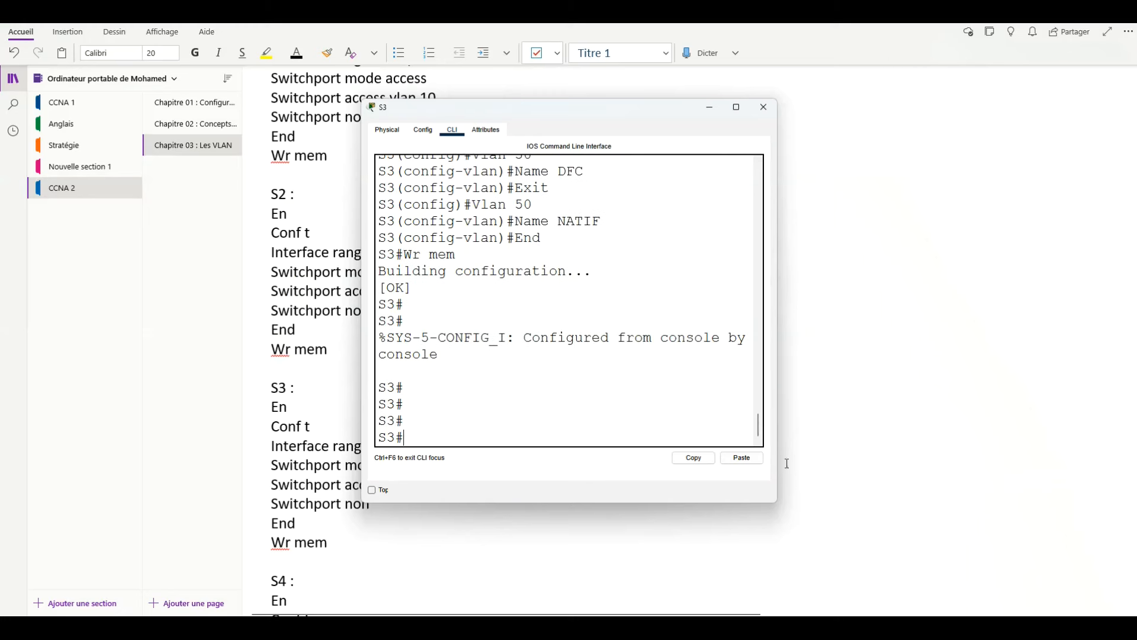
left_click(741, 457)
key("Return")
key("Return")
key("Return")
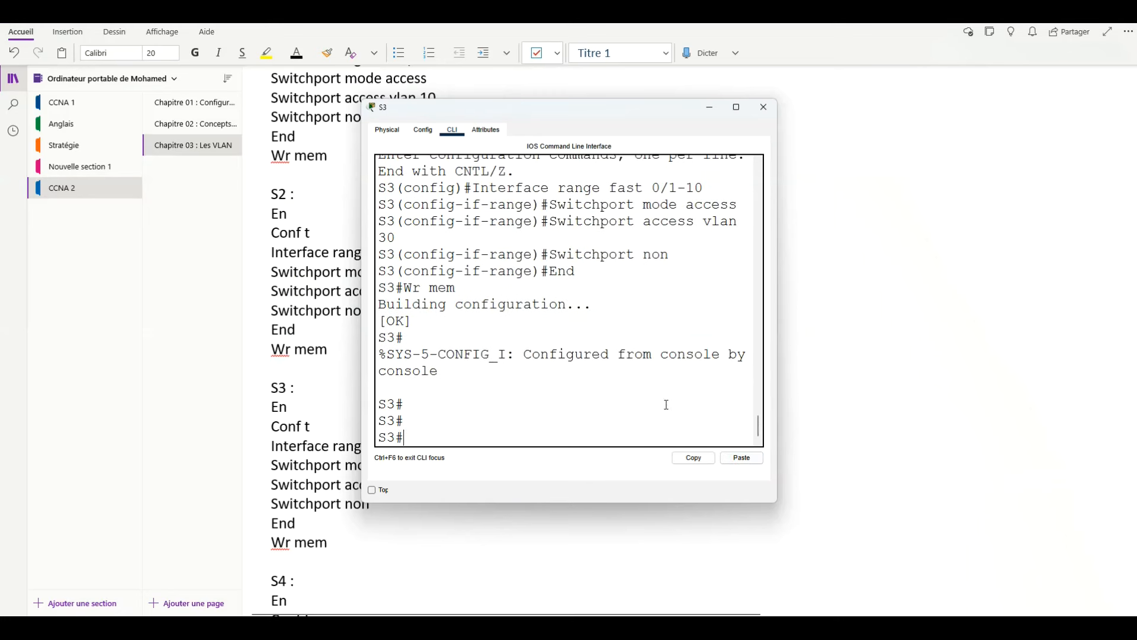
Return to OneNote and copy S4's port commands, from "Conf t" to "Wr mem".
left_click(888, 386)
scroll(889, 388, "down", 5)
scroll(517, 425, "down", 2)
left_click_drag(272, 141, 335, 282)
right_click(329, 278)
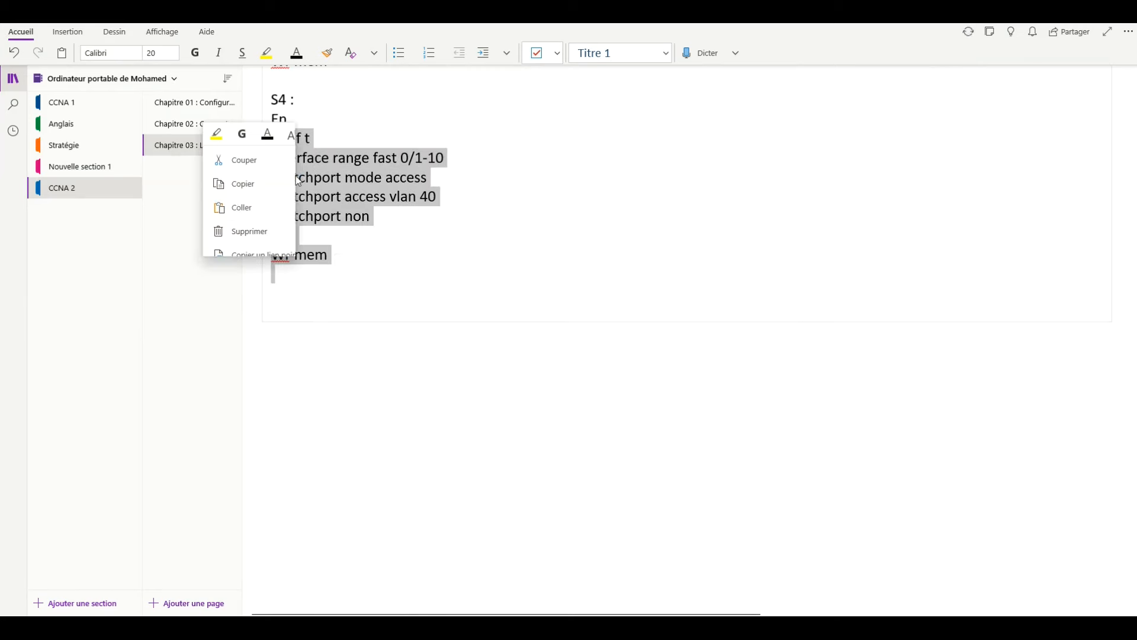
left_click(307, 183)
left_click(581, 288)
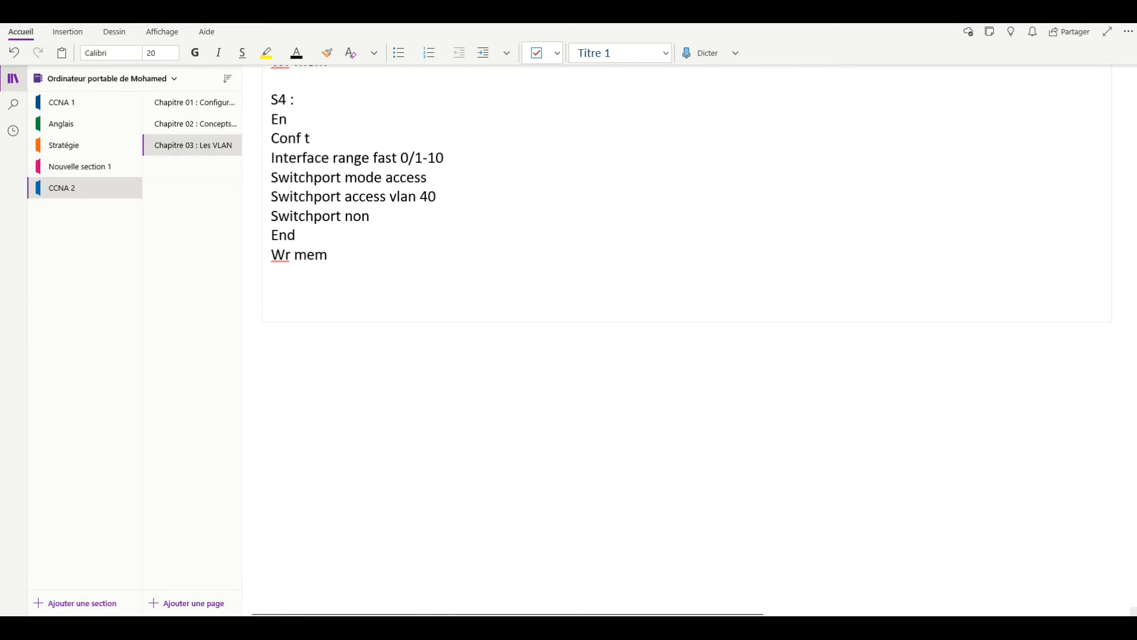
Paste the copied commands into S4's Packet Tracer console, assigning ports 0/1-10 to VLAN 40, and return to OneNote.
mouse_move(701, 616)
left_click(906, 570)
left_click(571, 426)
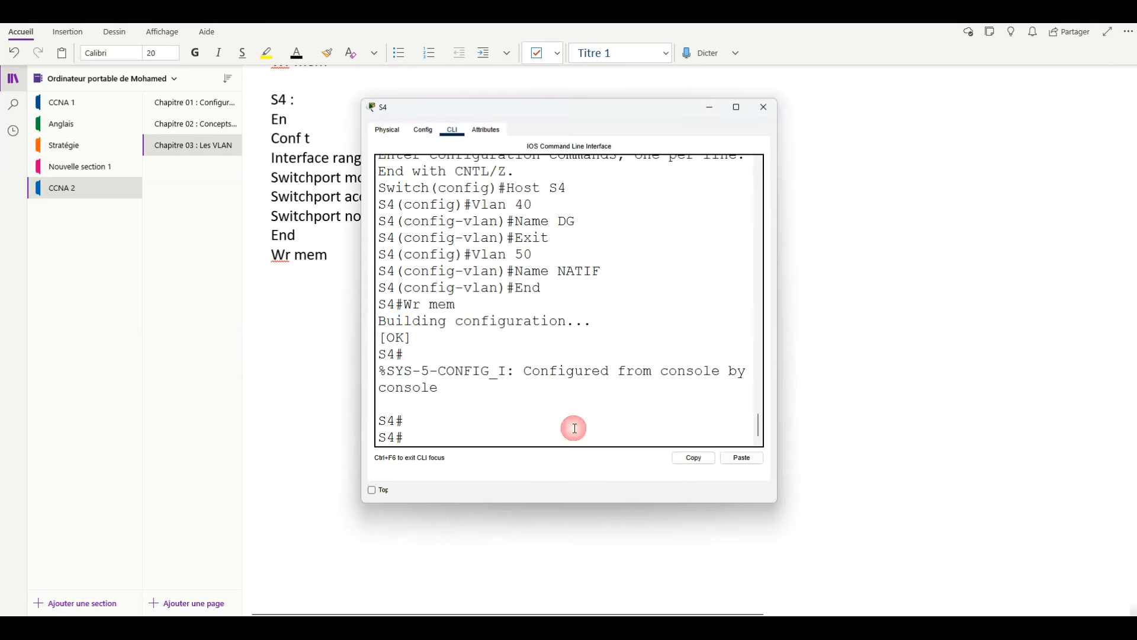
key("Return")
key("Return")
left_click(743, 457)
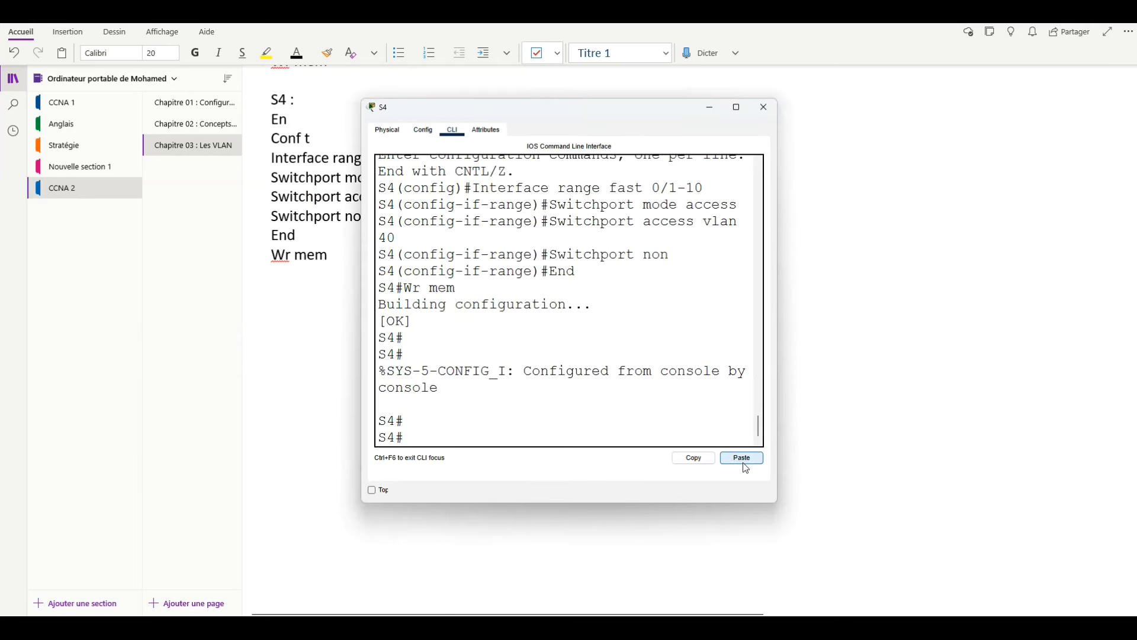
left_click(905, 324)
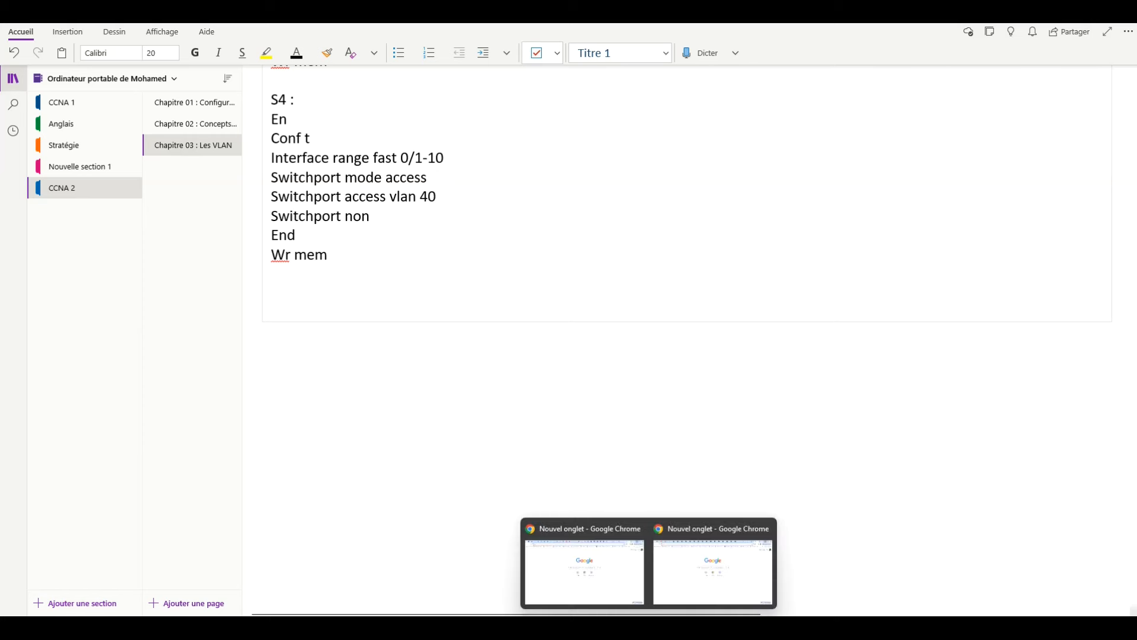
Switch to S1's console in Packet Tracer and display its complete VLAN table with "show vlan".
left_click(667, 576)
left_click(618, 438)
type("show vl")
key("Tab")
type("n")
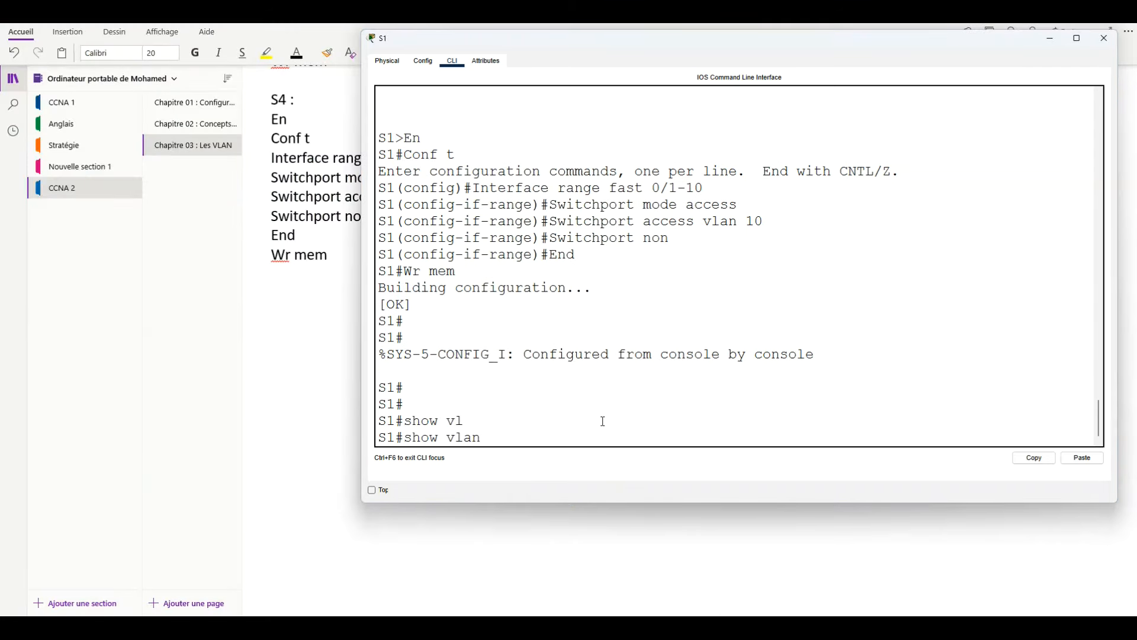
key("Return")
key("space")
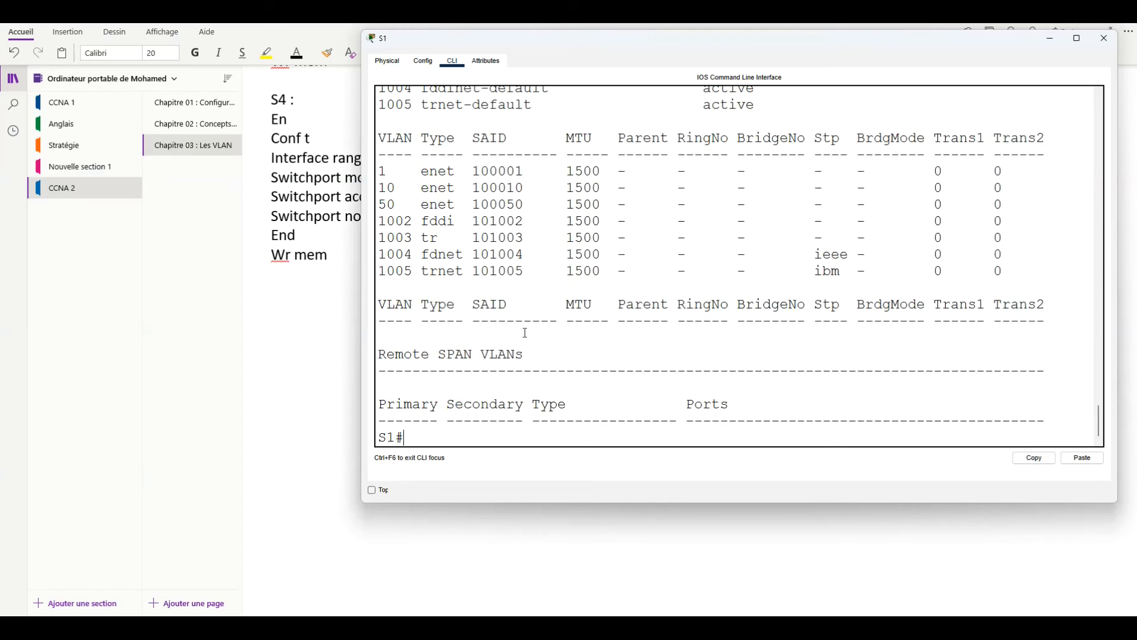
Examine which ports S1's VLAN table lists under VLAN 10 (DRH) and under default VLAN 1.
scroll(525, 333, "up", 5)
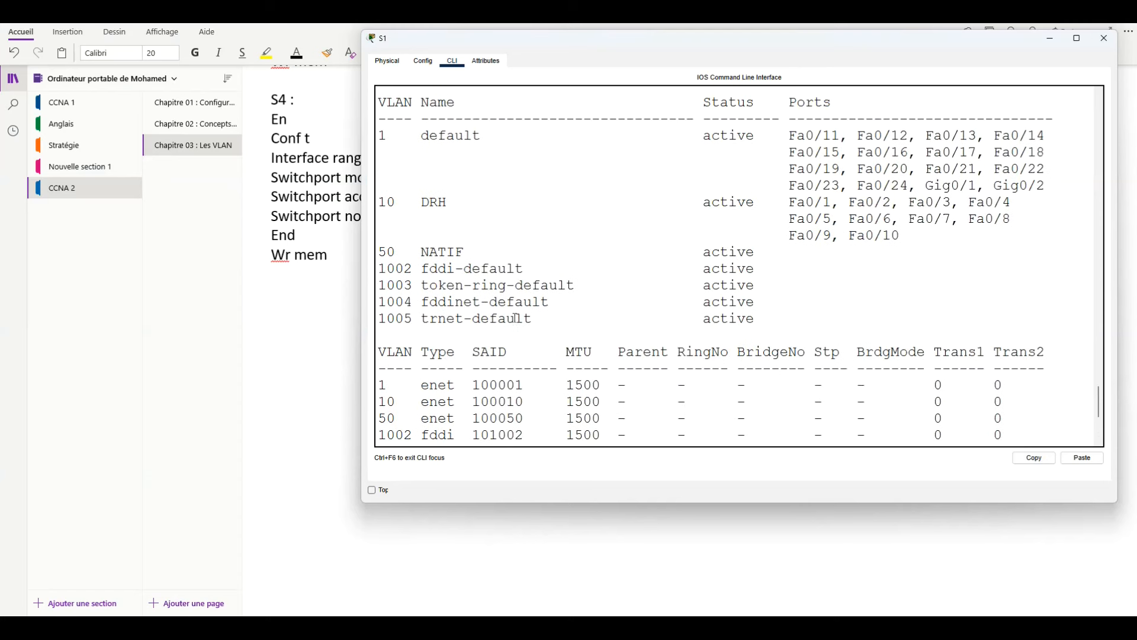
left_click_drag(379, 200, 398, 203)
left_click_drag(788, 202, 914, 236)
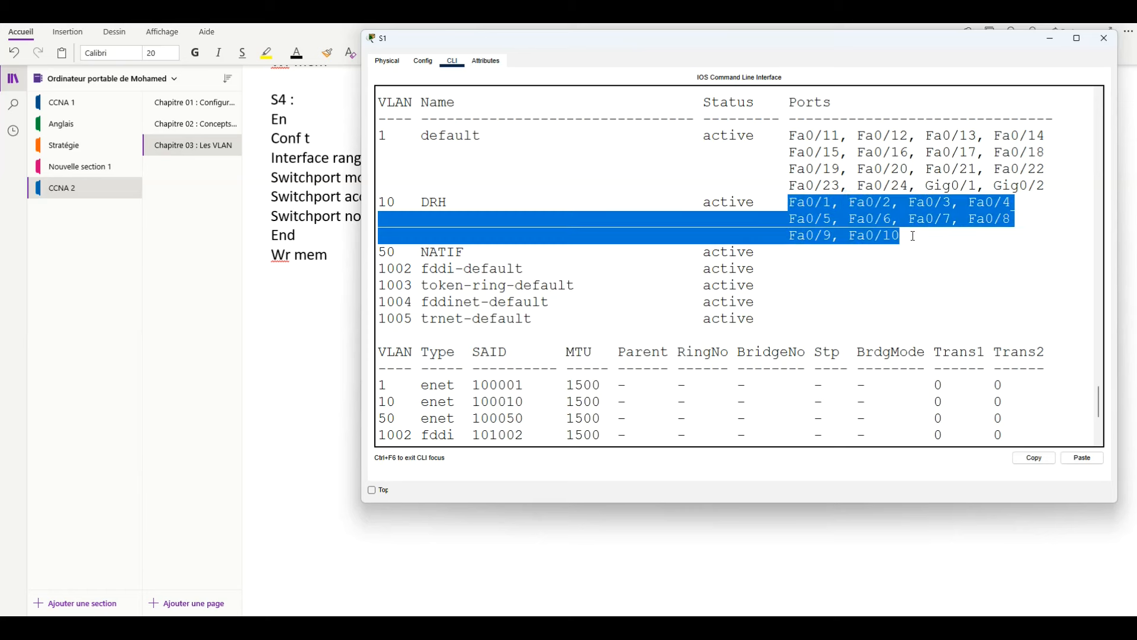
left_click_drag(1042, 185, 383, 136)
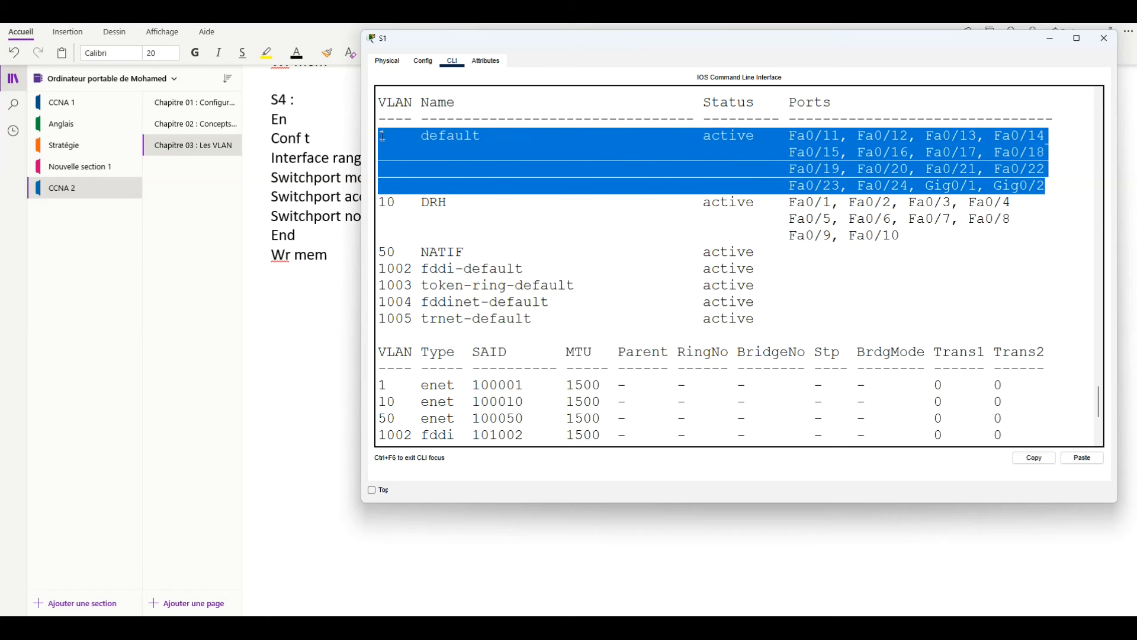
left_click(579, 172)
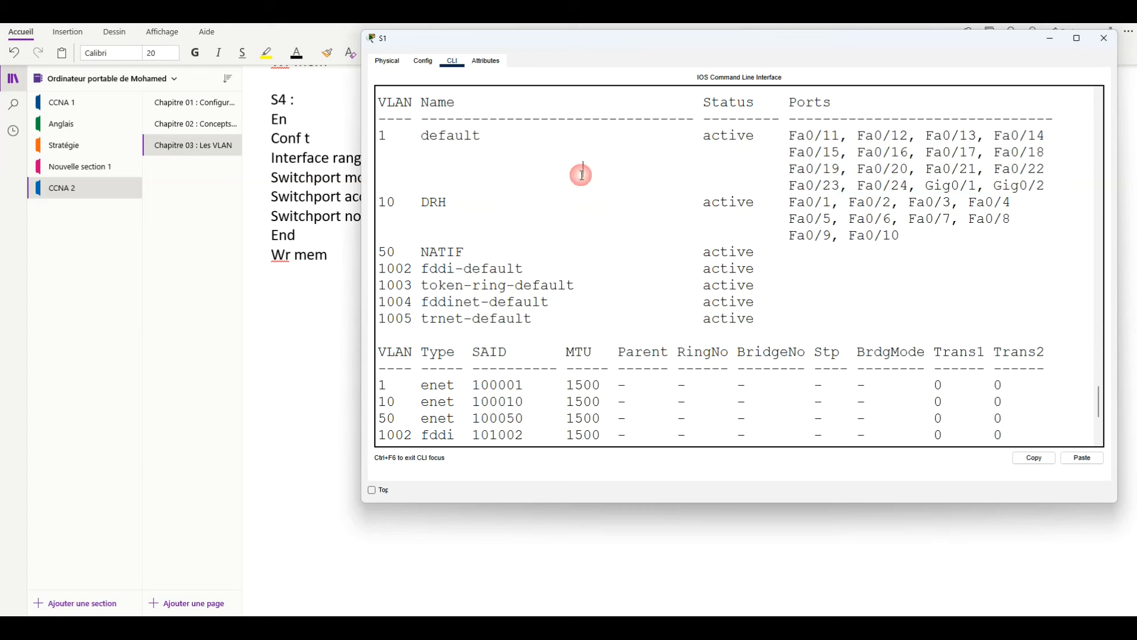
Display the full switchport details of S1's FastEthernet 0/1 with the "show interfaces fastEthernet 0/1 switchport" command.
scroll(520, 434, "down", 5)
left_click(583, 438)
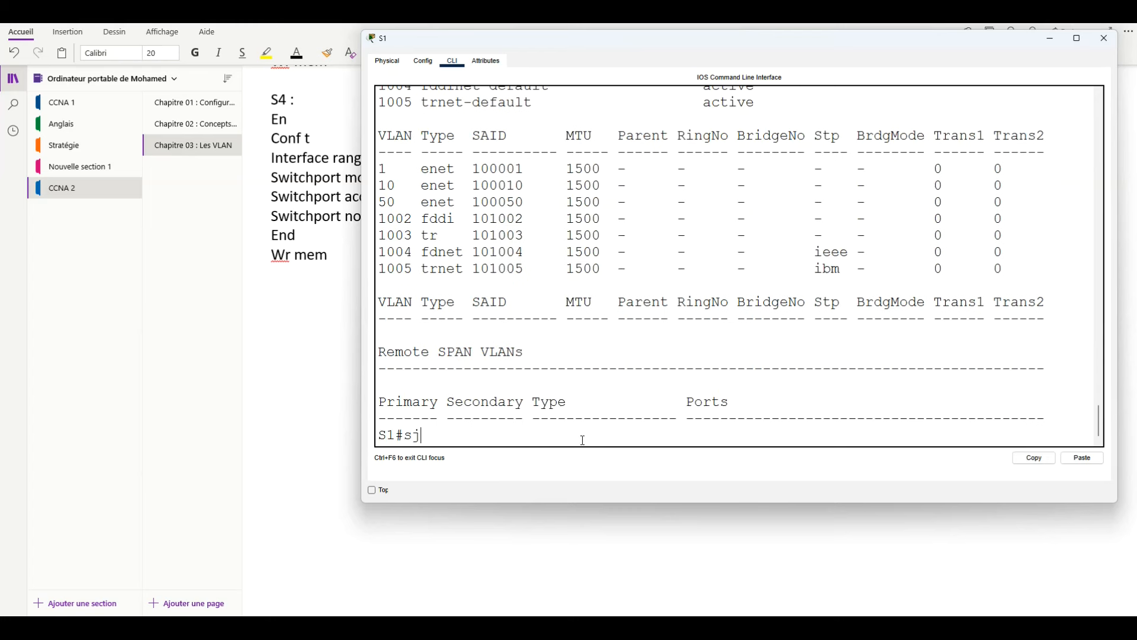
type("show inter")
key("Tab")
type("fa")
key("Tab")
type("0/1 sw")
key("Tab")
key("Return")
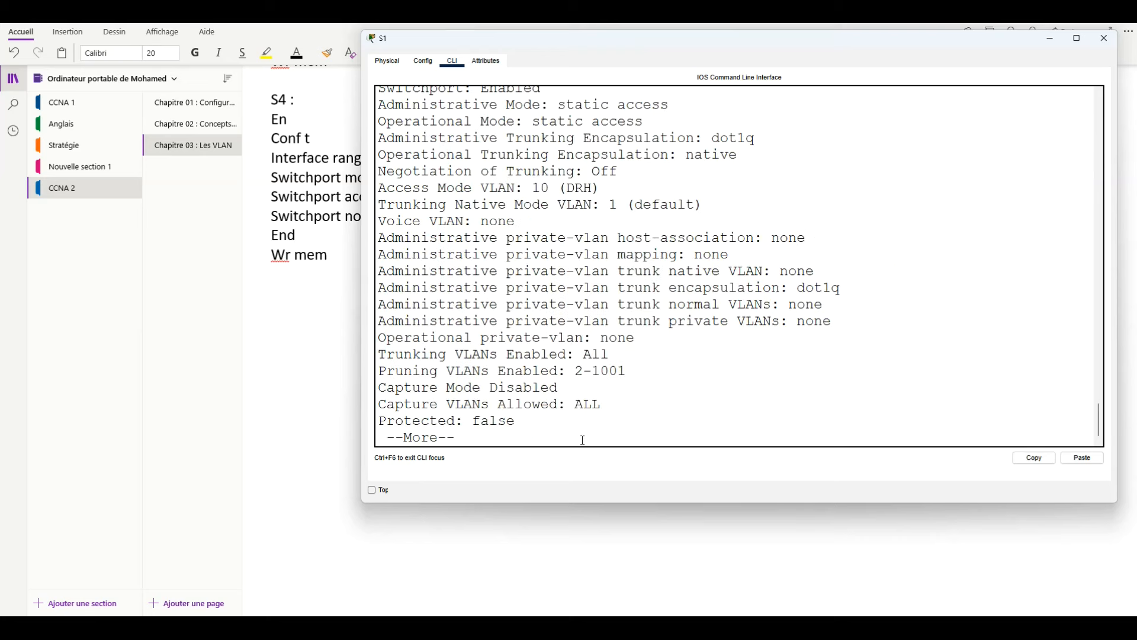
key("space")
Examine Fa0/1's administrative and operational modes, trunking negotiation and access VLAN in the switchport output.
scroll(600, 262, "up", 2)
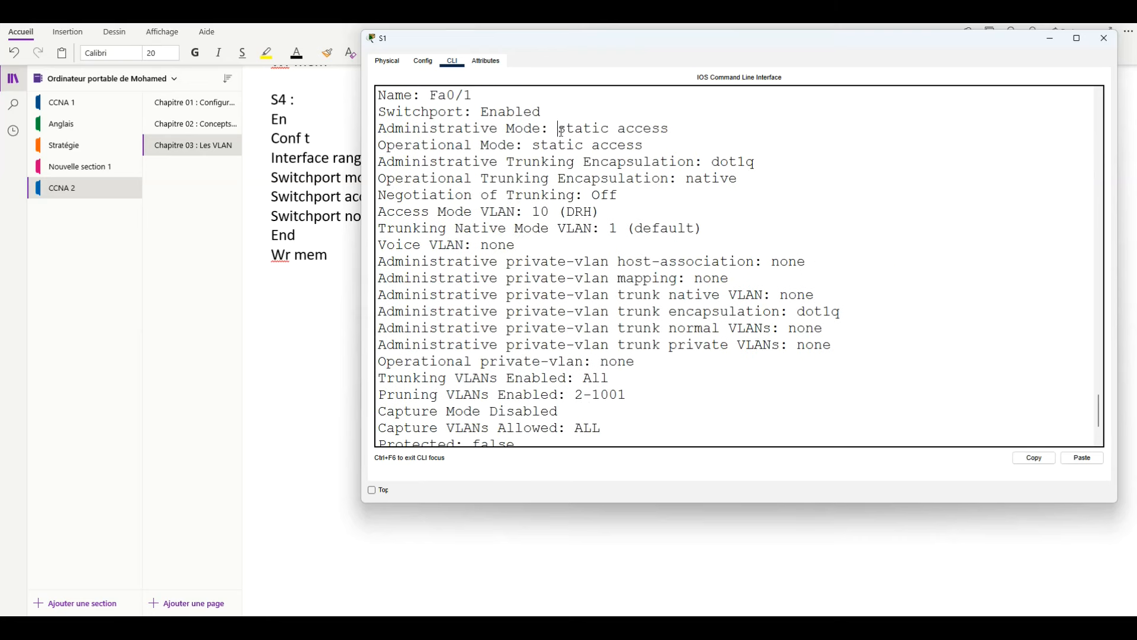
left_click_drag(560, 129, 671, 130)
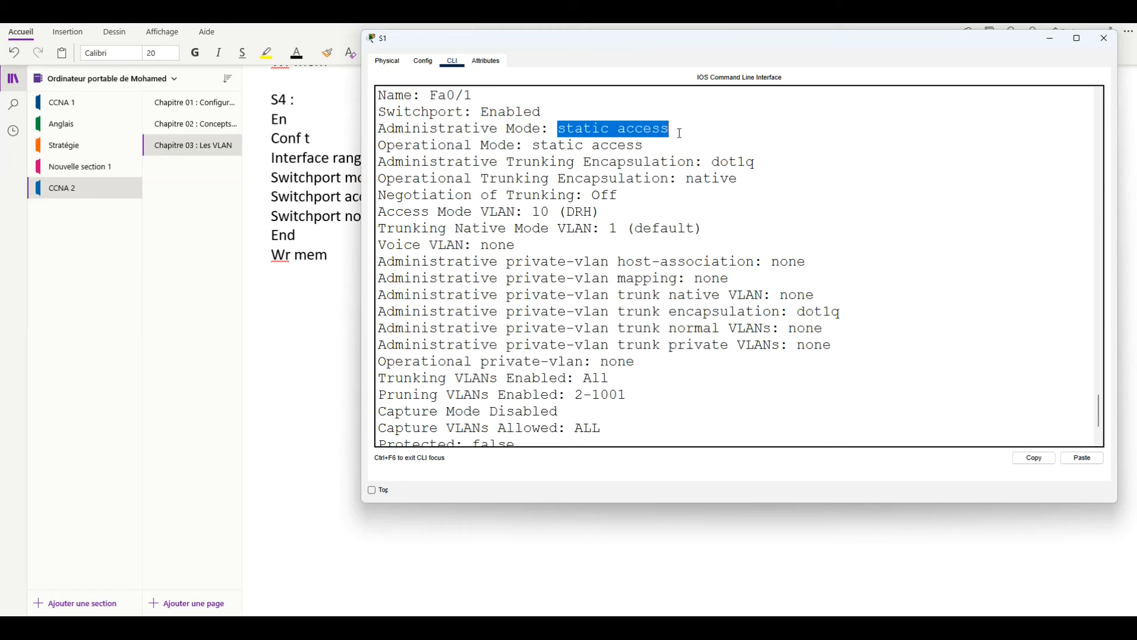
left_click_drag(664, 145, 530, 147)
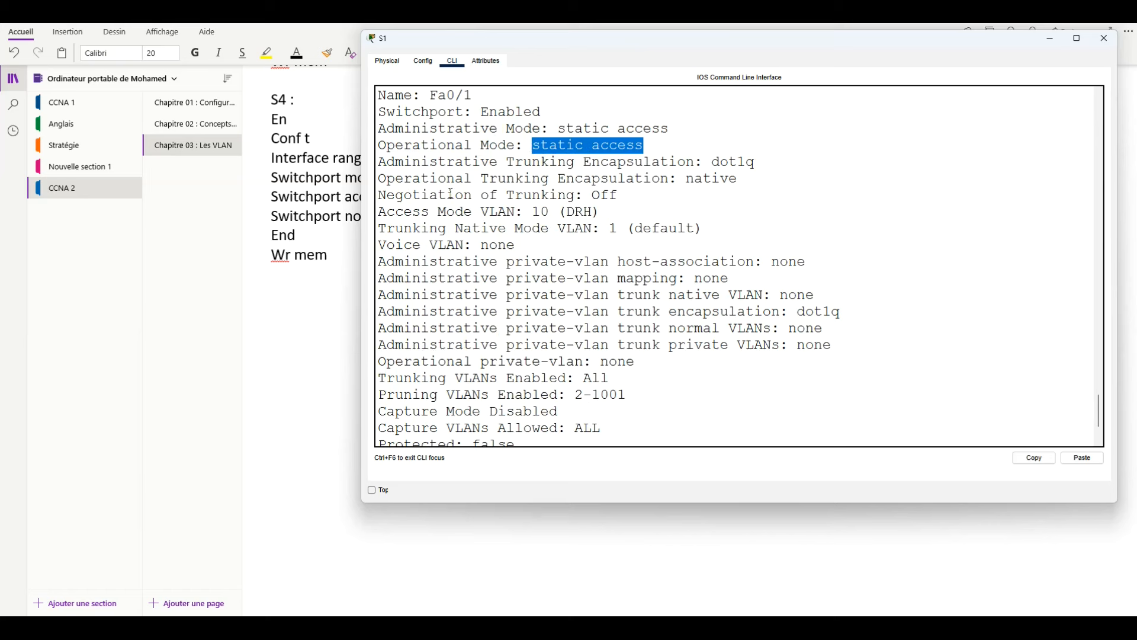
left_click_drag(382, 195, 642, 193)
left_click(643, 193)
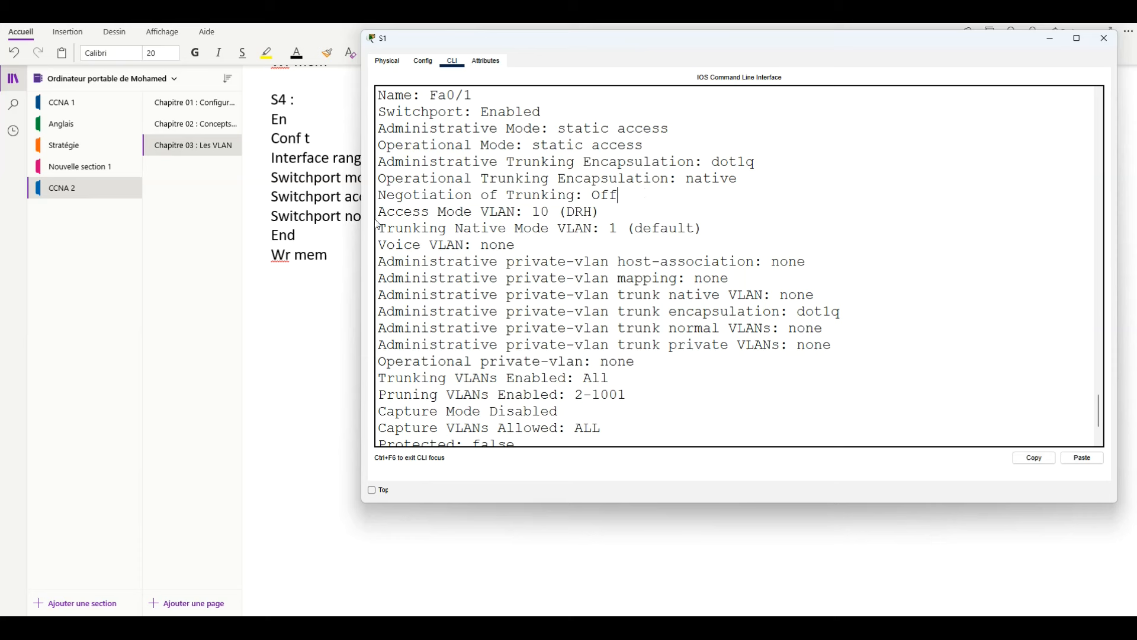
left_click_drag(380, 213, 616, 209)
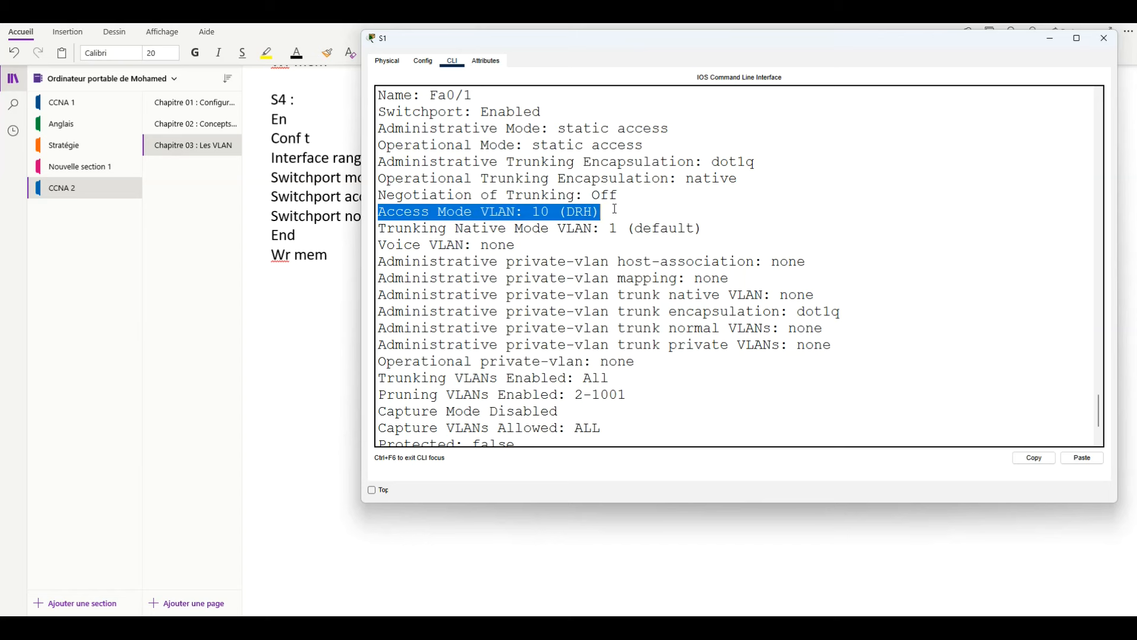
Leave the S1 command-line output, switch back to the Packet Tracer logical topology, and save the network file.
left_click(615, 209)
scroll(538, 277, "down", 2)
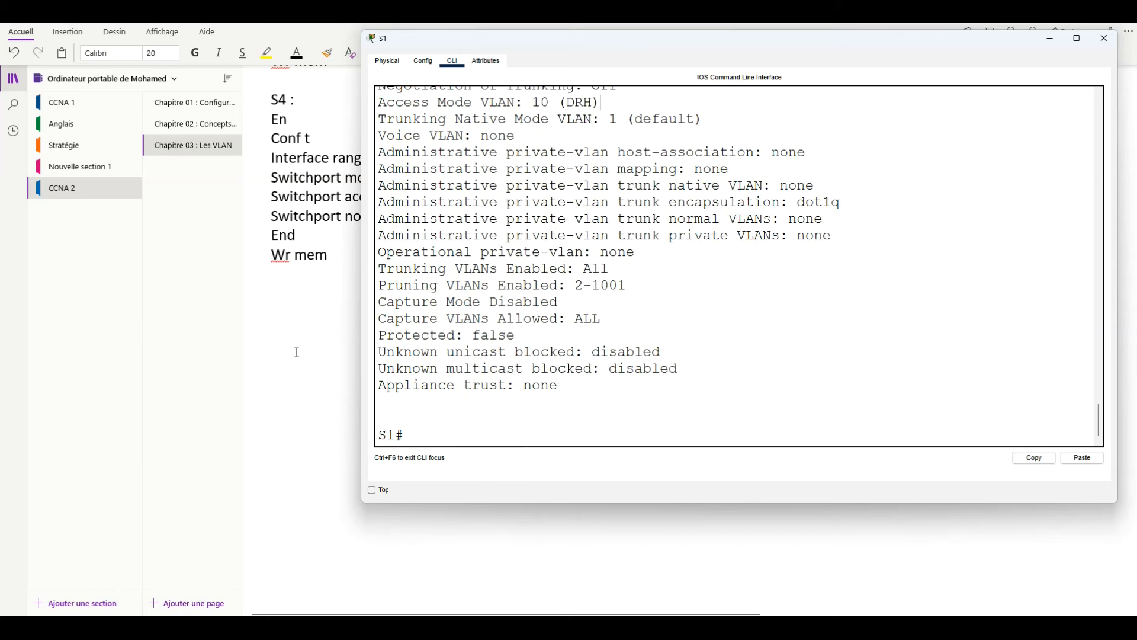
left_click(1066, 68)
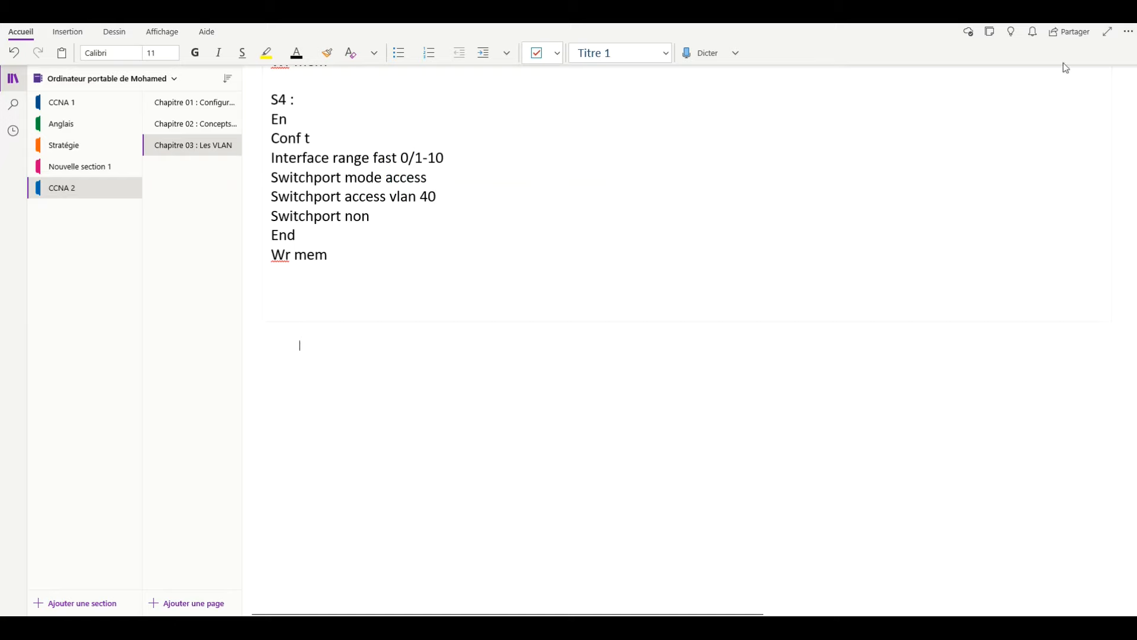
left_click(1073, 24)
left_click(251, 301)
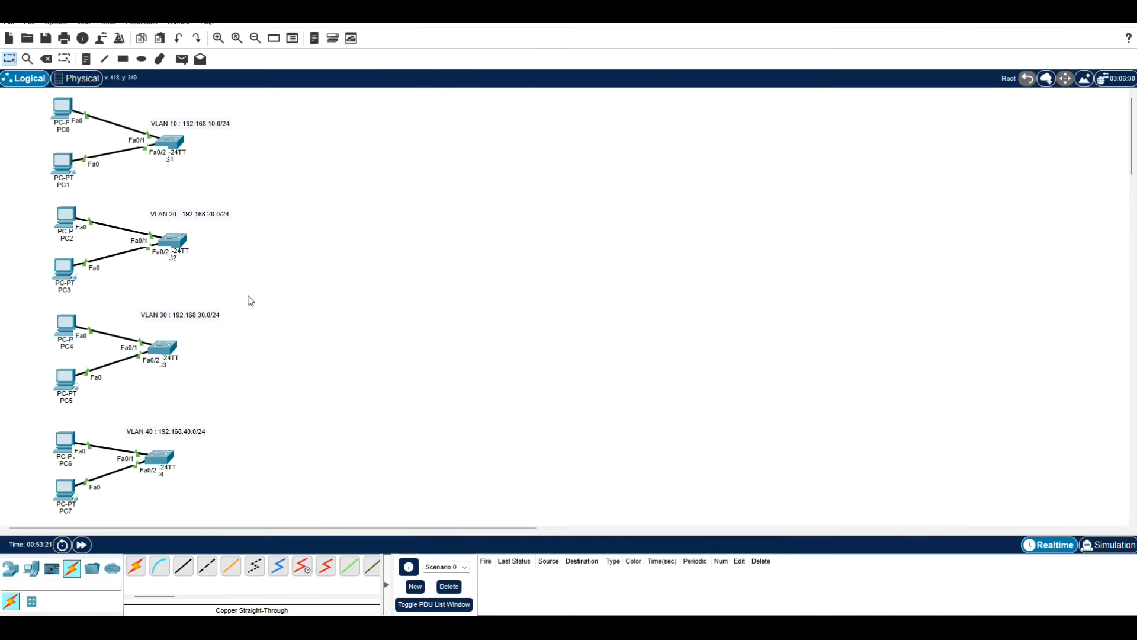
left_click(47, 38)
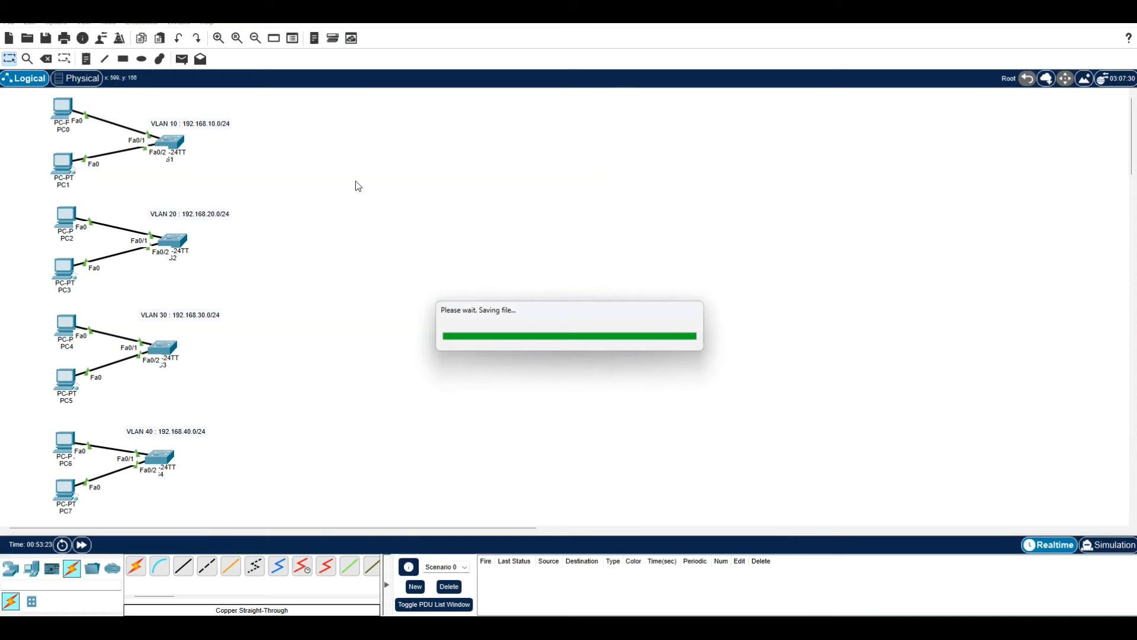
left_click(311, 175)
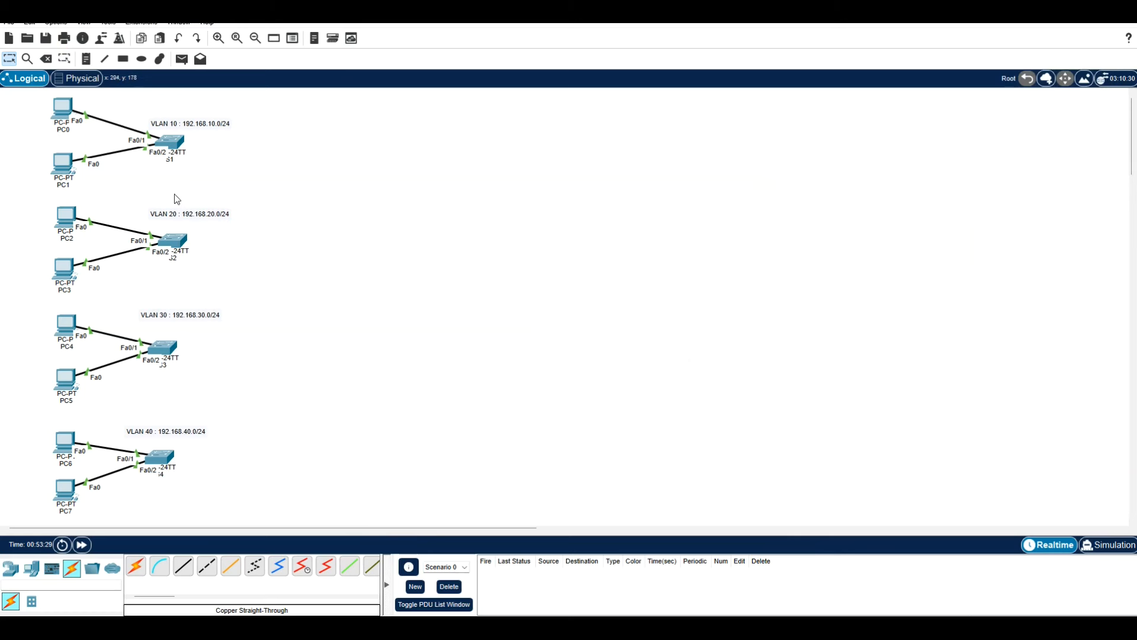
Test connectivity within VLAN 10 and VLAN 20 by sending simple PDUs from PC0 to PC1 and from PC2 to PC3.
left_click(181, 59)
left_click(68, 107)
left_click(64, 171)
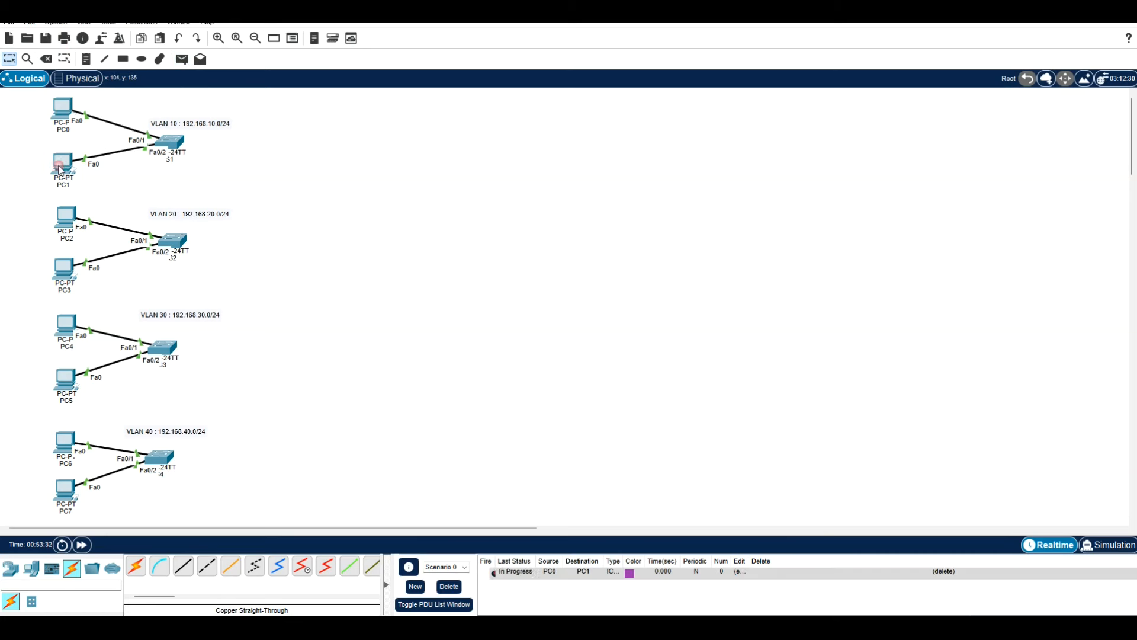
left_click(182, 58)
left_click(66, 218)
left_click(64, 269)
Send simple PDUs from PC4 to PC5 and from PC6 to PC7, and delete the test scenario.
left_click(182, 59)
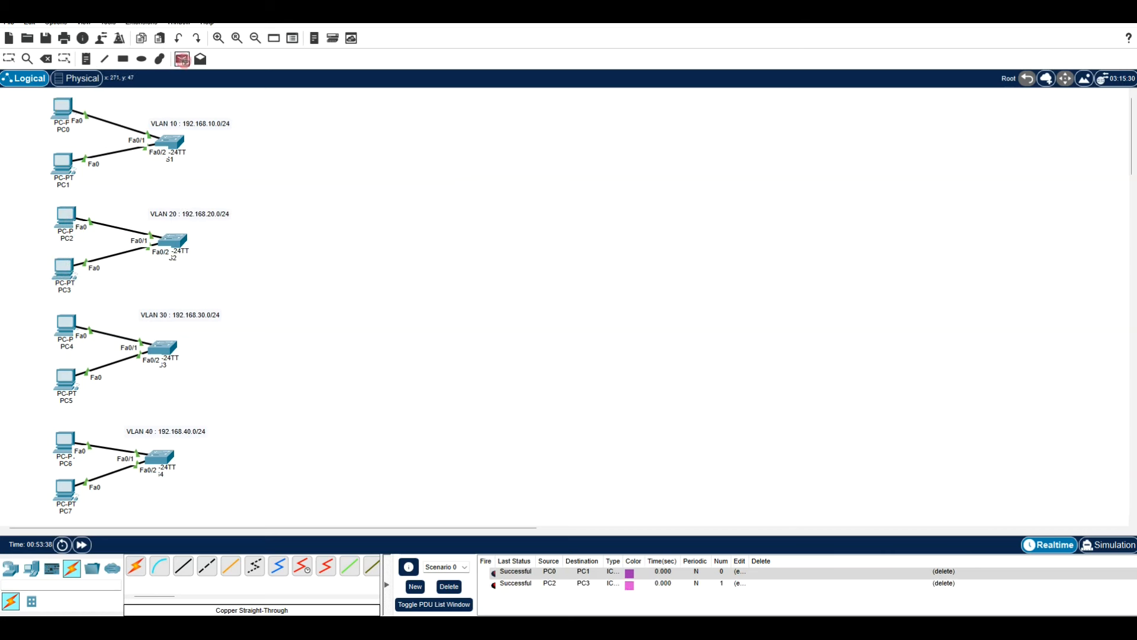
left_click(67, 325)
left_click(65, 379)
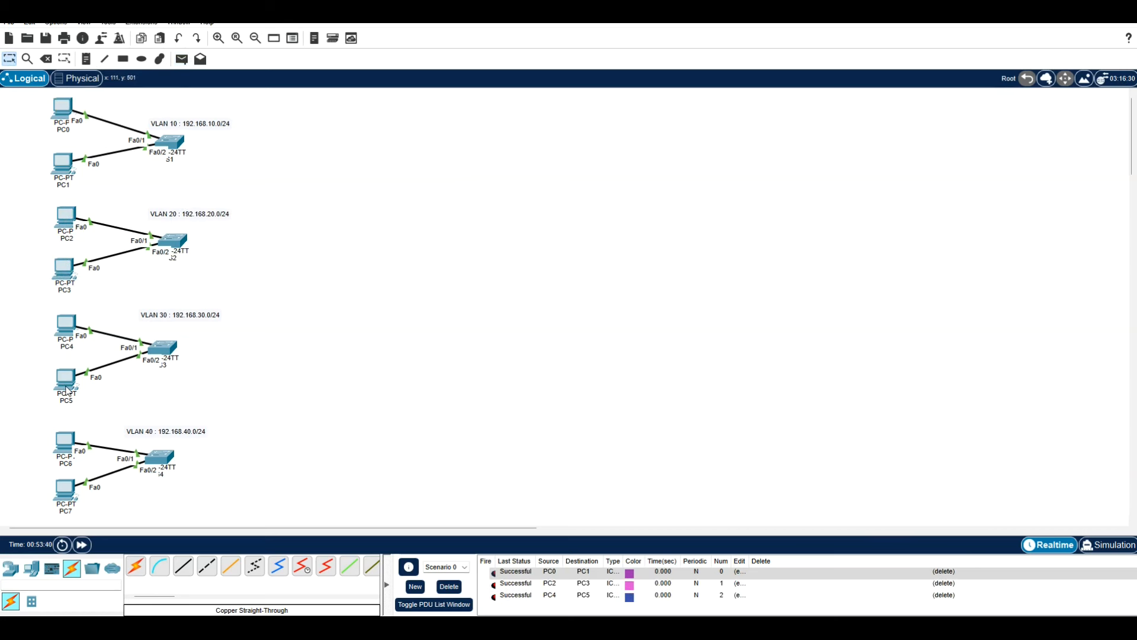
left_click(181, 59)
left_click(70, 441)
left_click(65, 490)
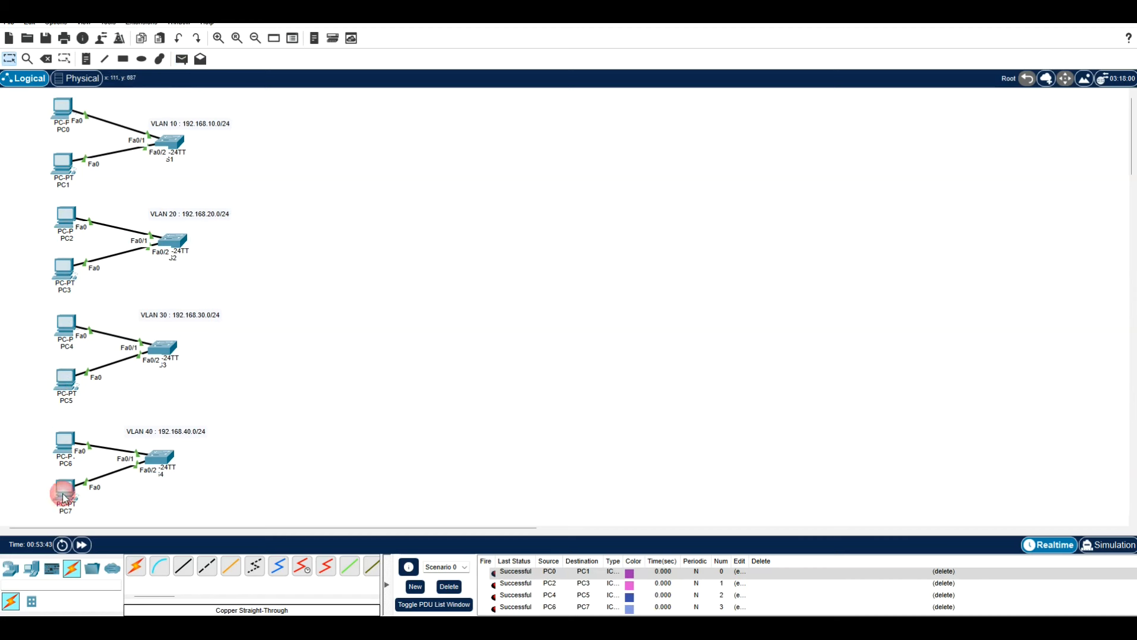
left_click(454, 588)
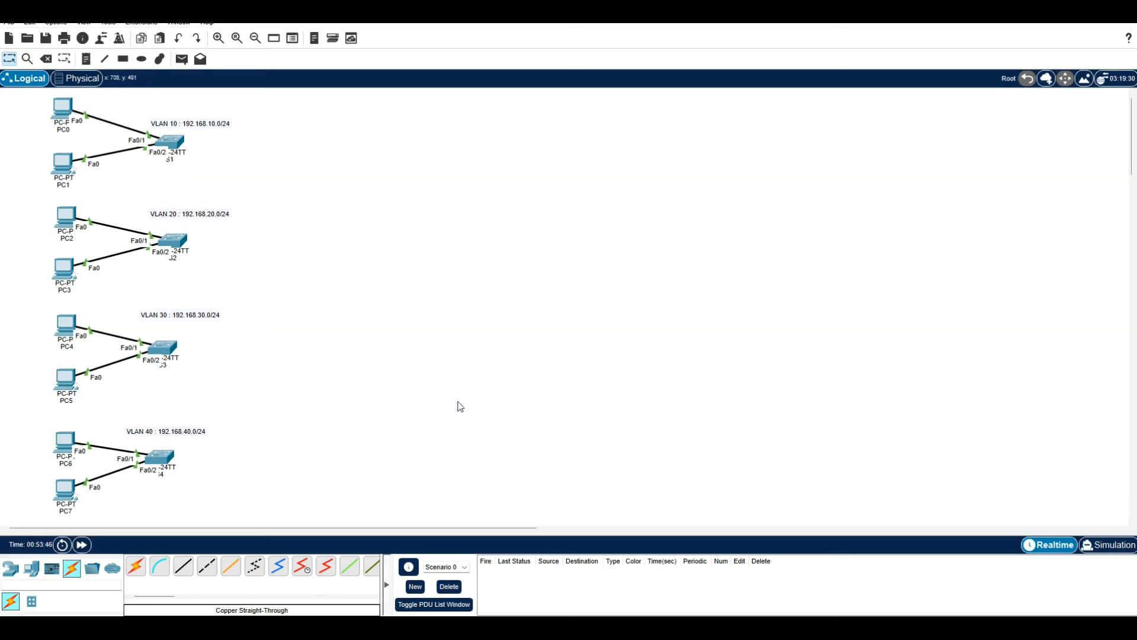
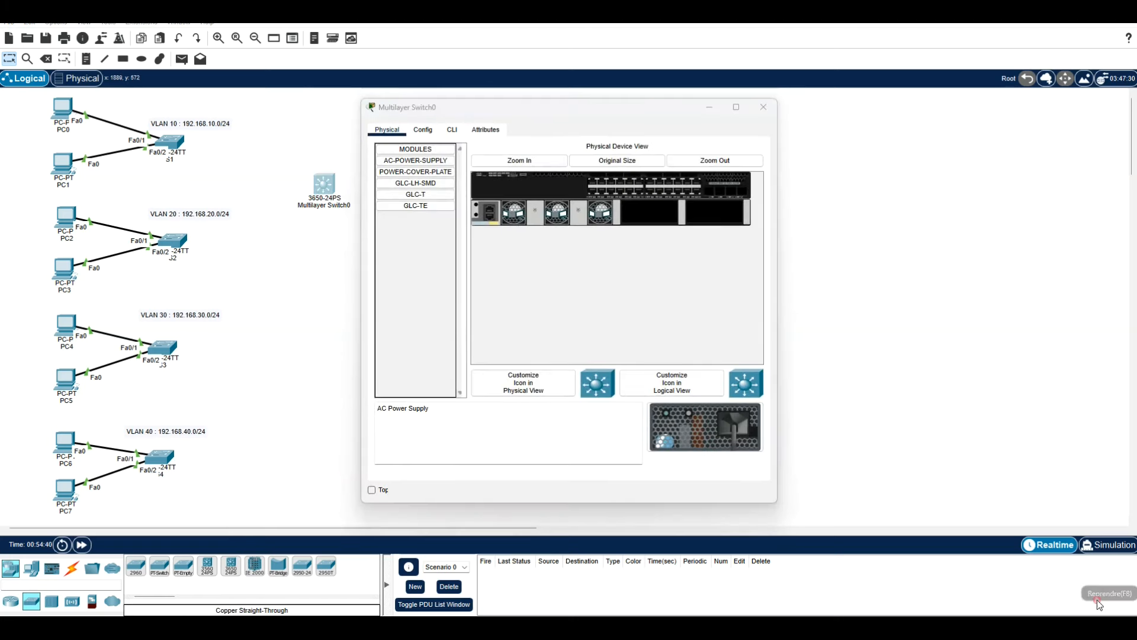
Close the Multilayer Switch0 window and place a second 3650-24PS multilayer switch below it, level with S3.
left_click(961, 352)
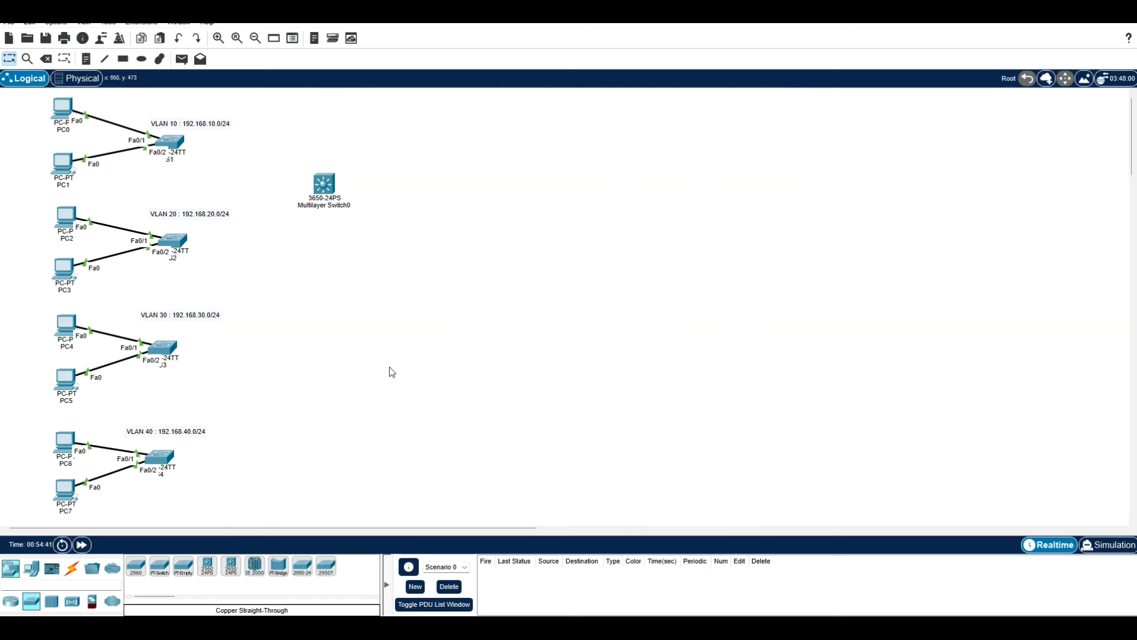
mouse_move(231, 566)
left_mouse_down()
mouse_move(296, 356)
mouse_move(325, 355)
left_mouse_up()
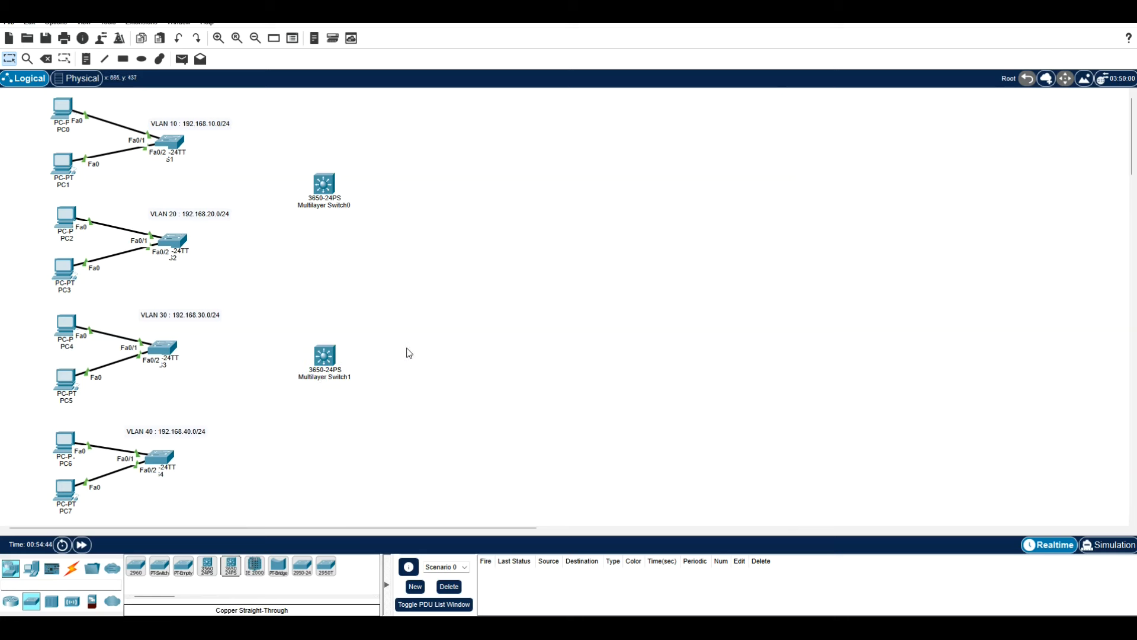
Connect S1's GigabitEthernet0/1 to Multilayer Switch0's GigabitEthernet1/0/1 with a copper straight-through cable.
left_click(74, 568)
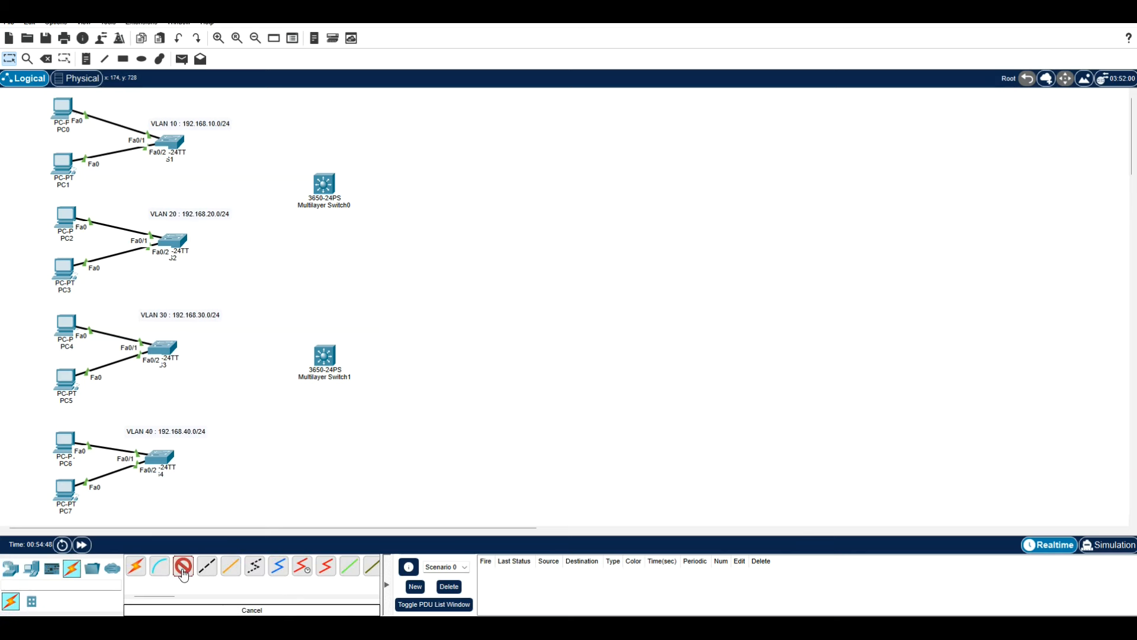
left_click(179, 145)
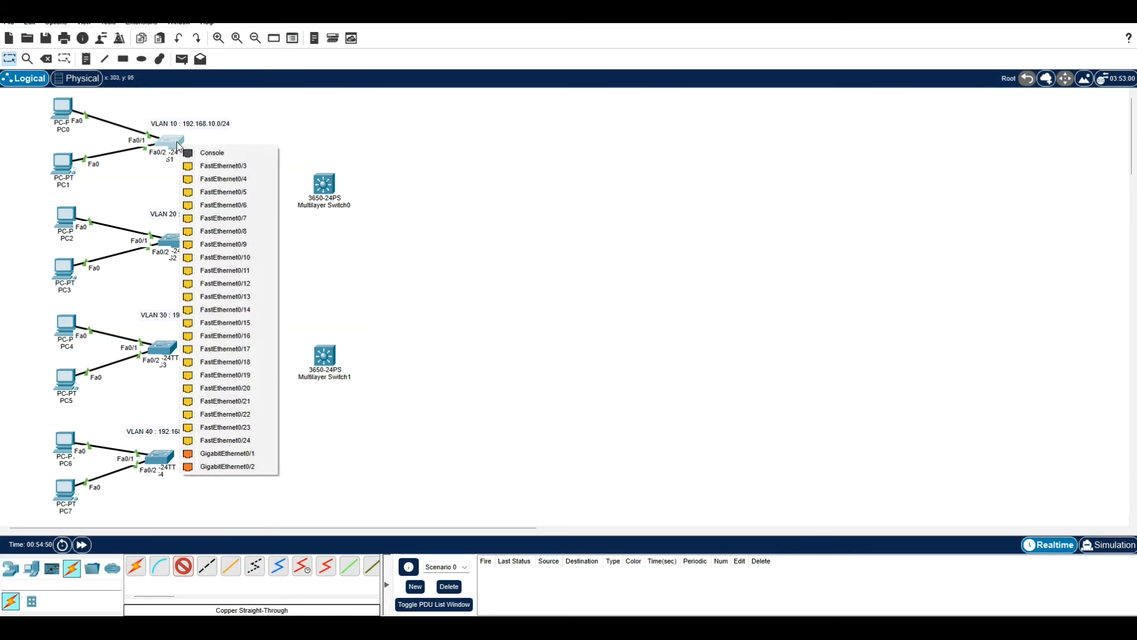
left_click(234, 454)
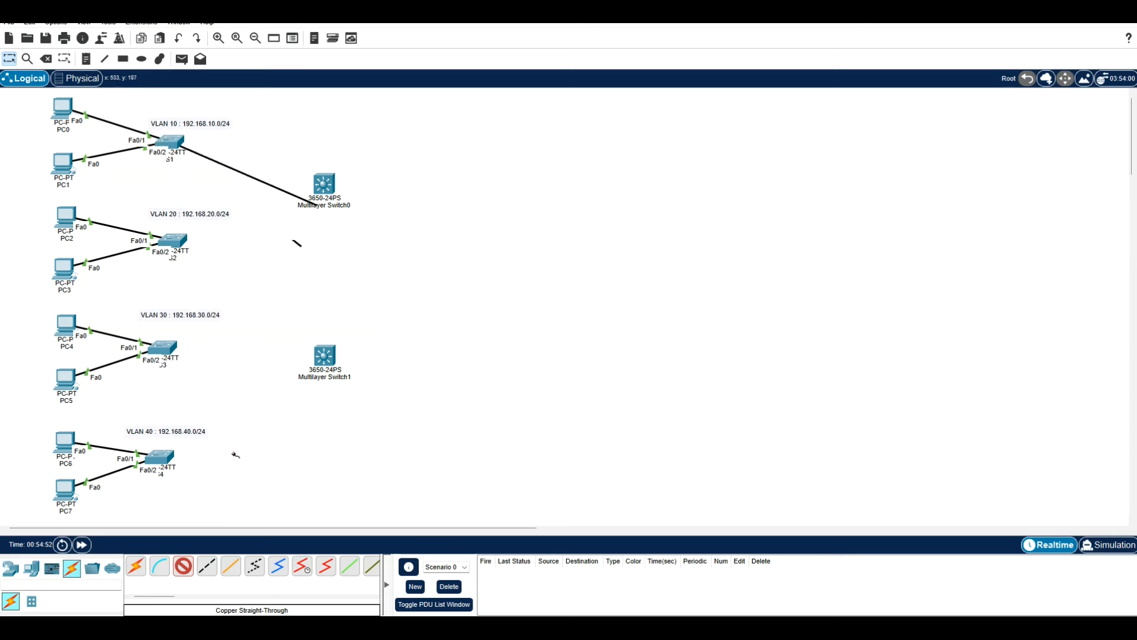
left_click(325, 187)
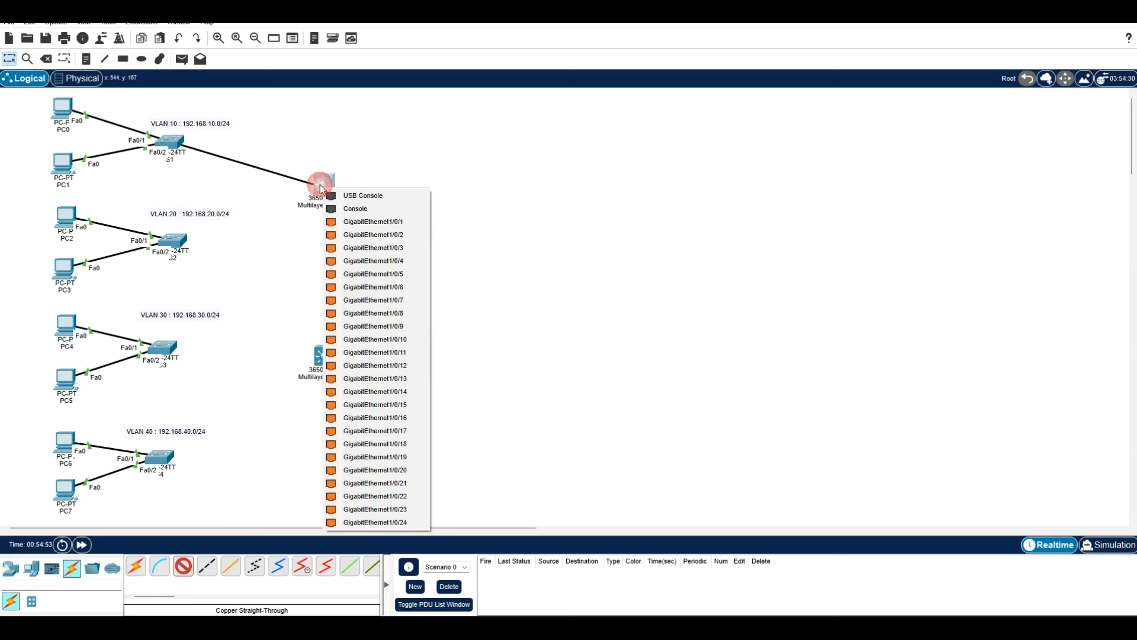
left_click(381, 221)
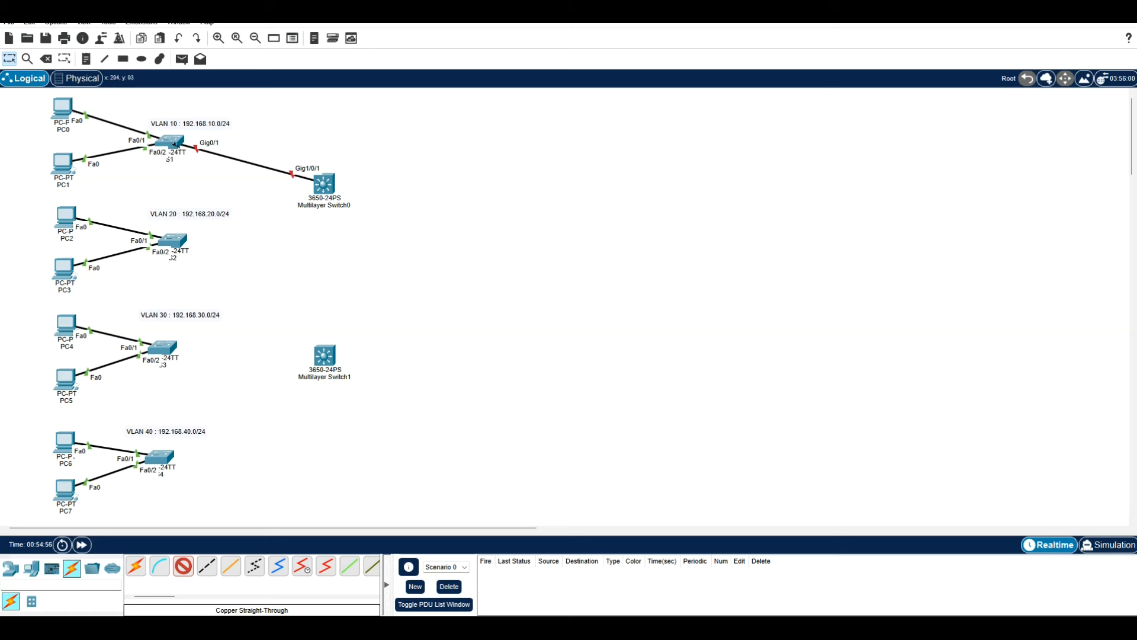
Connect S1's GigabitEthernet0/2 to Multilayer Switch1's GigabitEthernet1/0/2 with a copper straight-through cable.
left_click(176, 144)
left_click(237, 455)
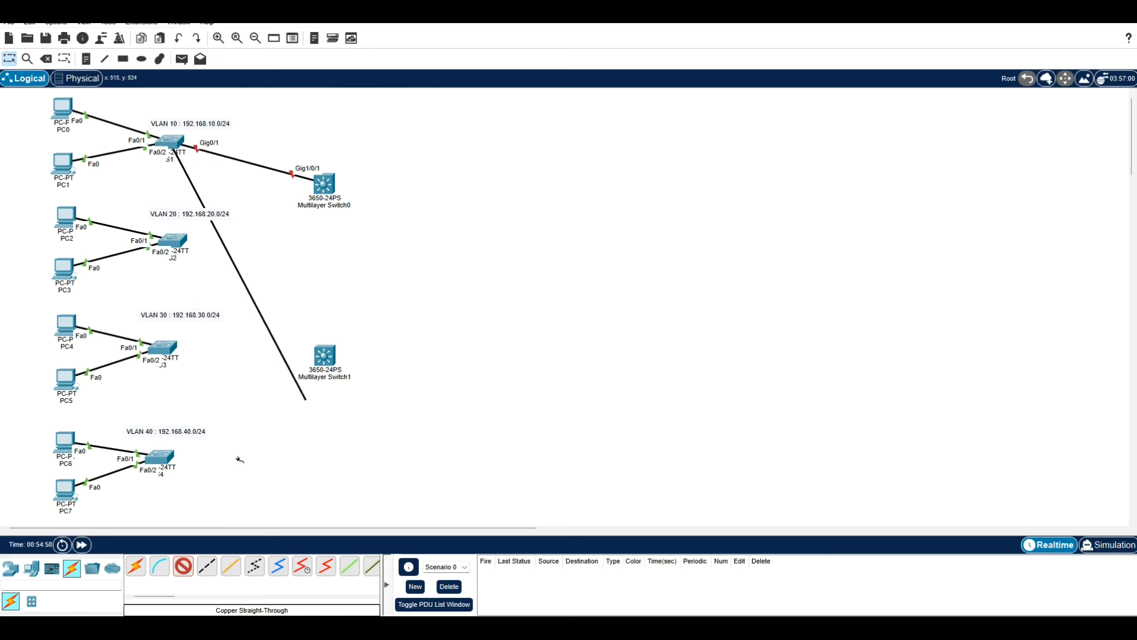
left_click(325, 356)
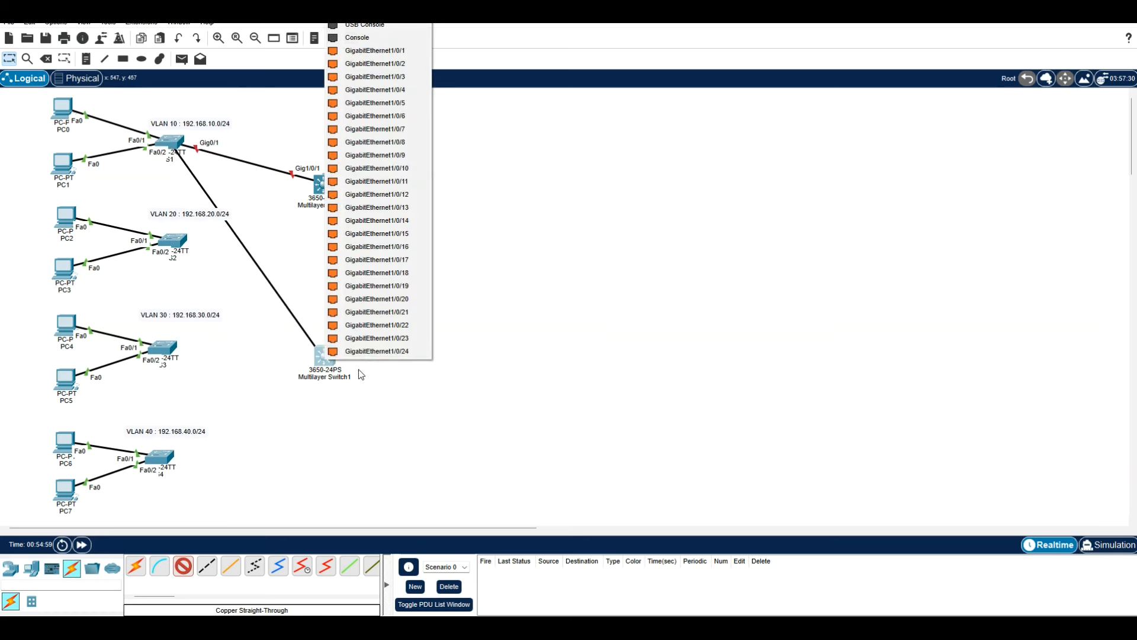
left_click(407, 63)
left_click(171, 240)
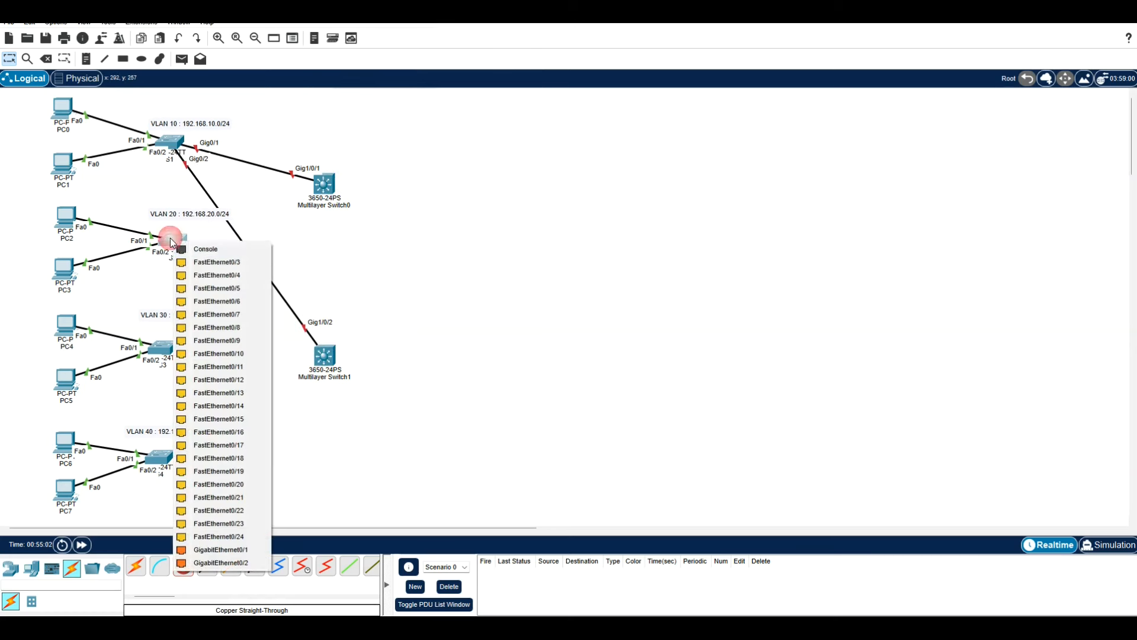
left_click(221, 549)
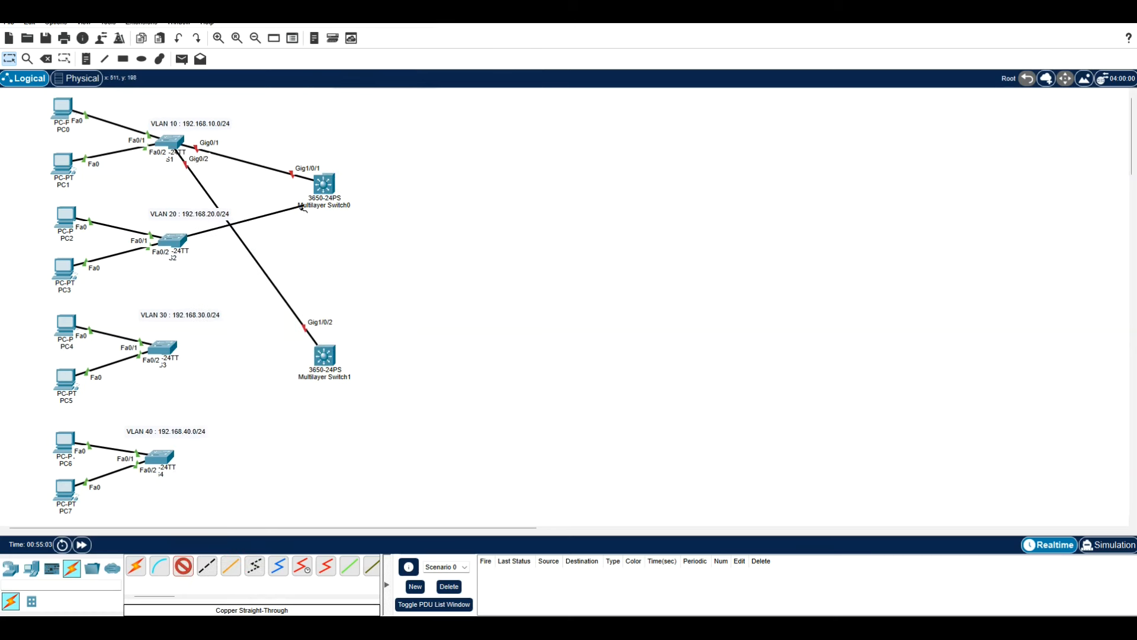
left_click(325, 186)
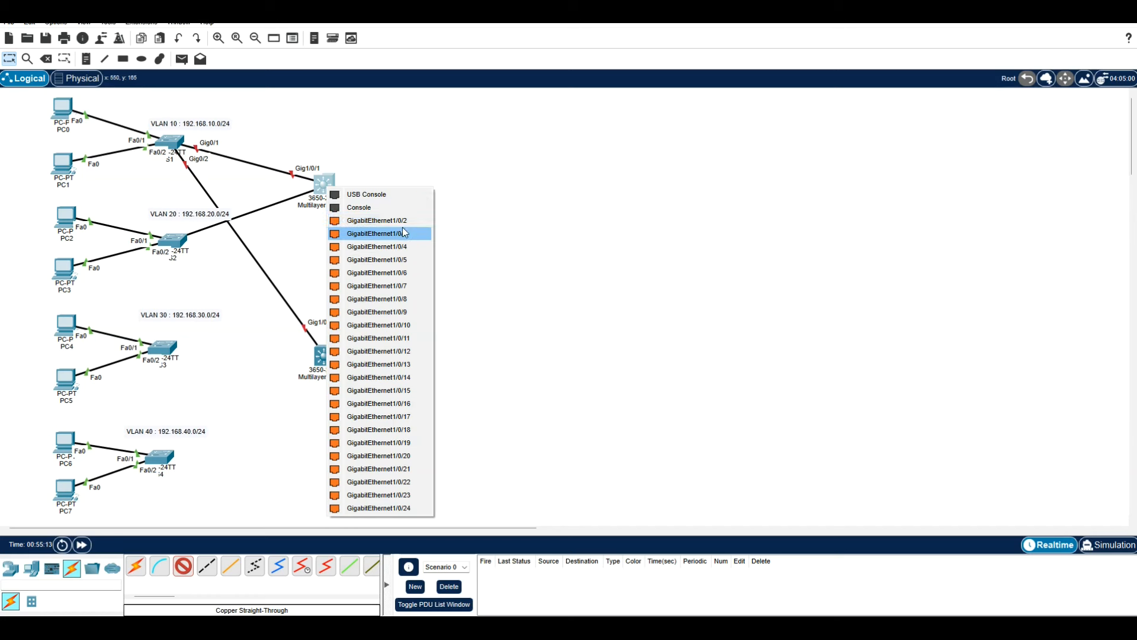
left_click(515, 255)
key("Escape")
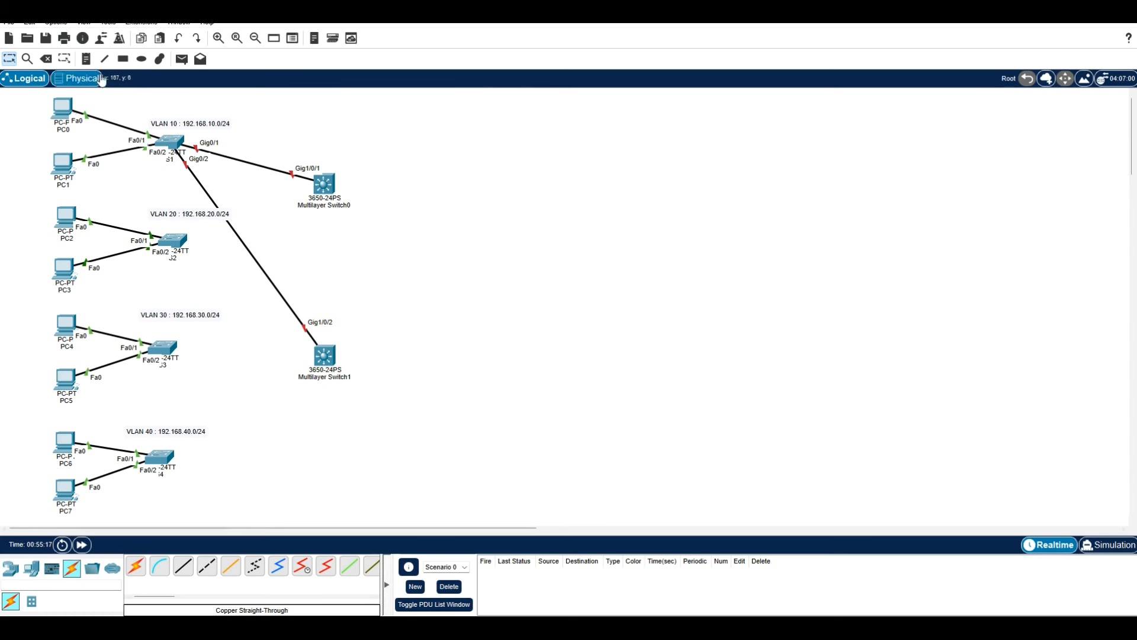
Delete the cable between S1 and Multilayer Switch1.
left_click(46, 59)
left_click(283, 299)
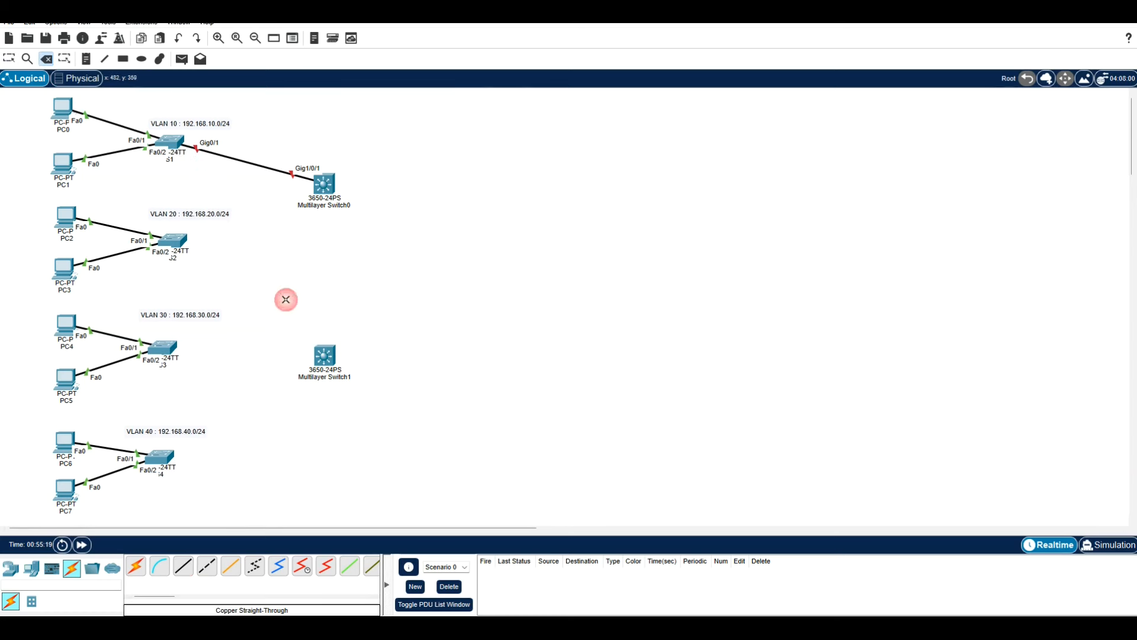
key("Escape")
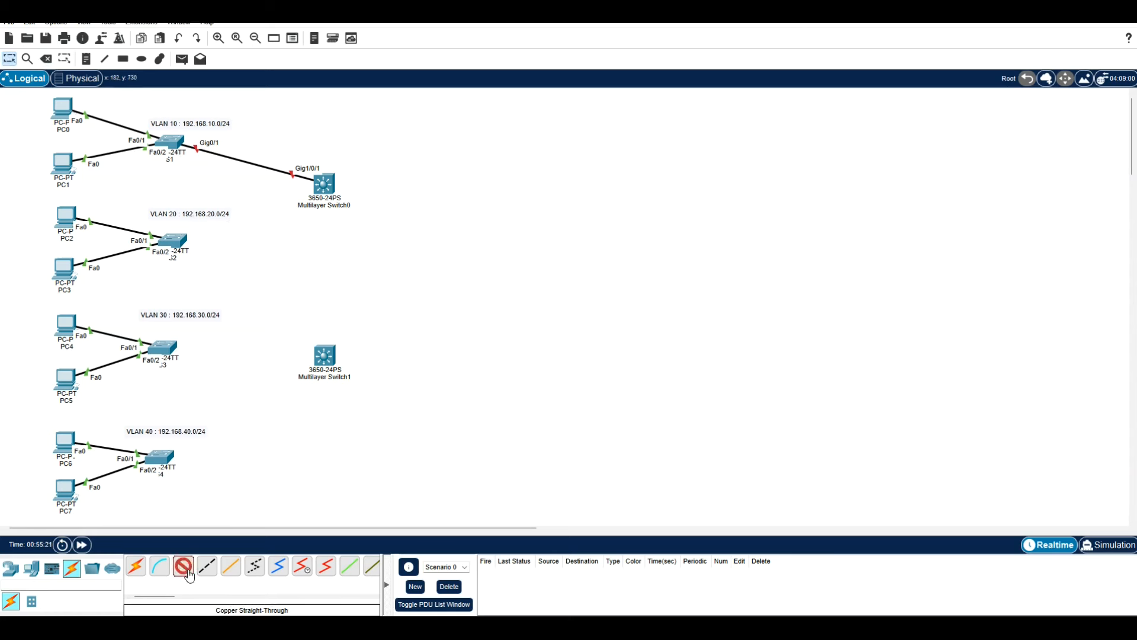
Connect S1's GigabitEthernet0/2 to Multilayer Switch1's GigabitEthernet1/0/1 with a copper straight-through cable.
left_click(170, 141)
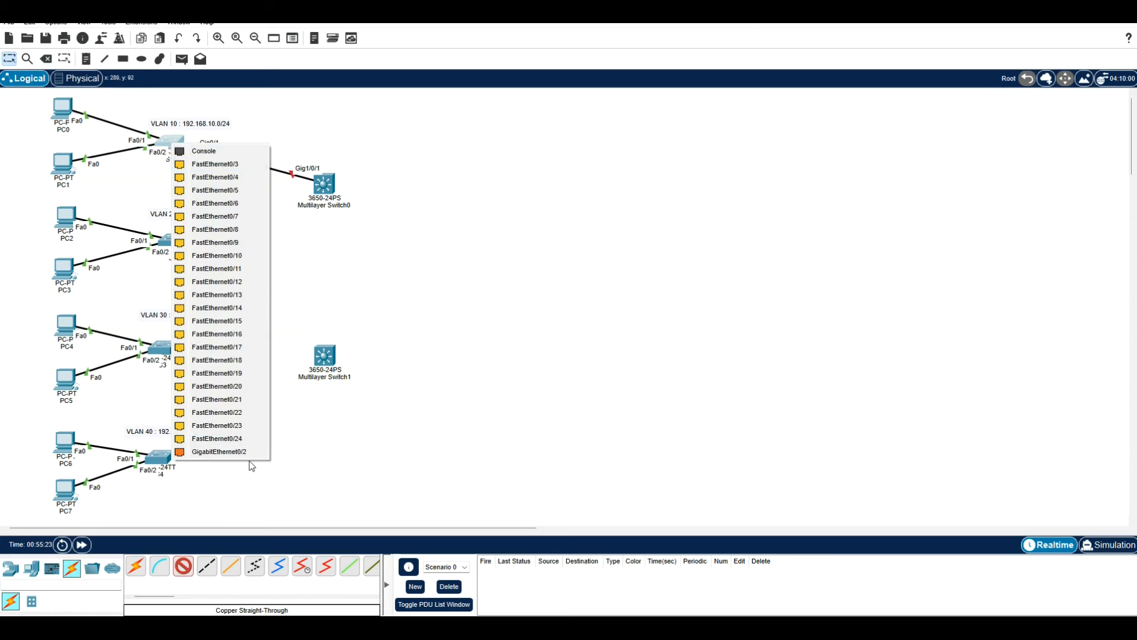
left_click(243, 451)
left_click(325, 356)
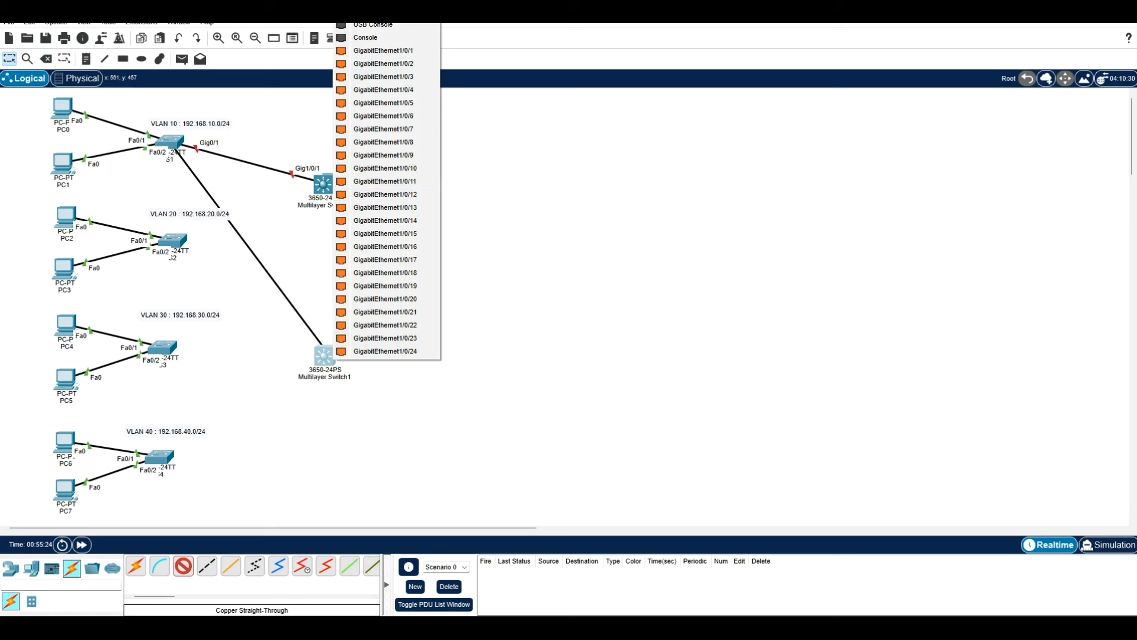
left_click(409, 58)
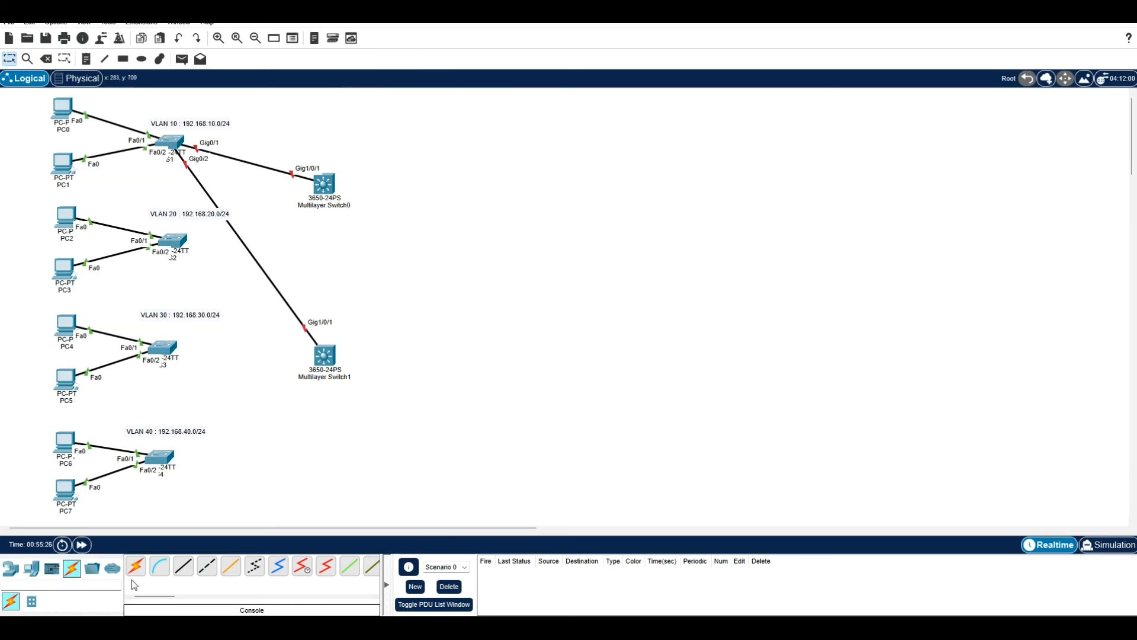
Connect S2's GigabitEthernet0/1 to Multilayer Switch0's GigabitEthernet1/0/2 with a copper straight-through cable.
left_click(179, 570)
left_click(181, 243)
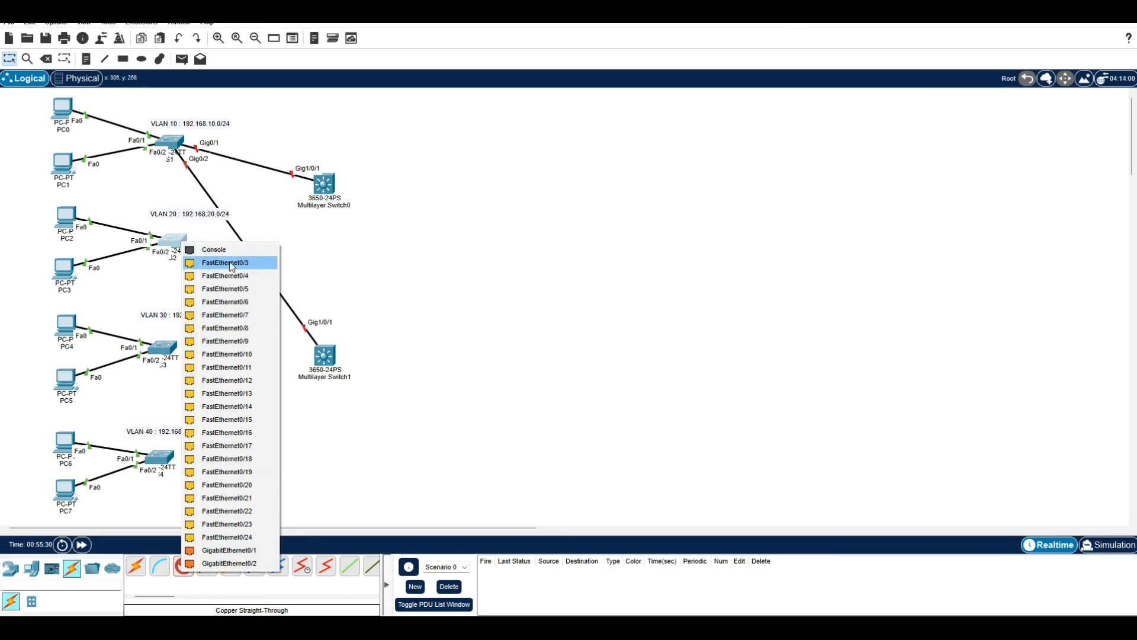
left_click(258, 550)
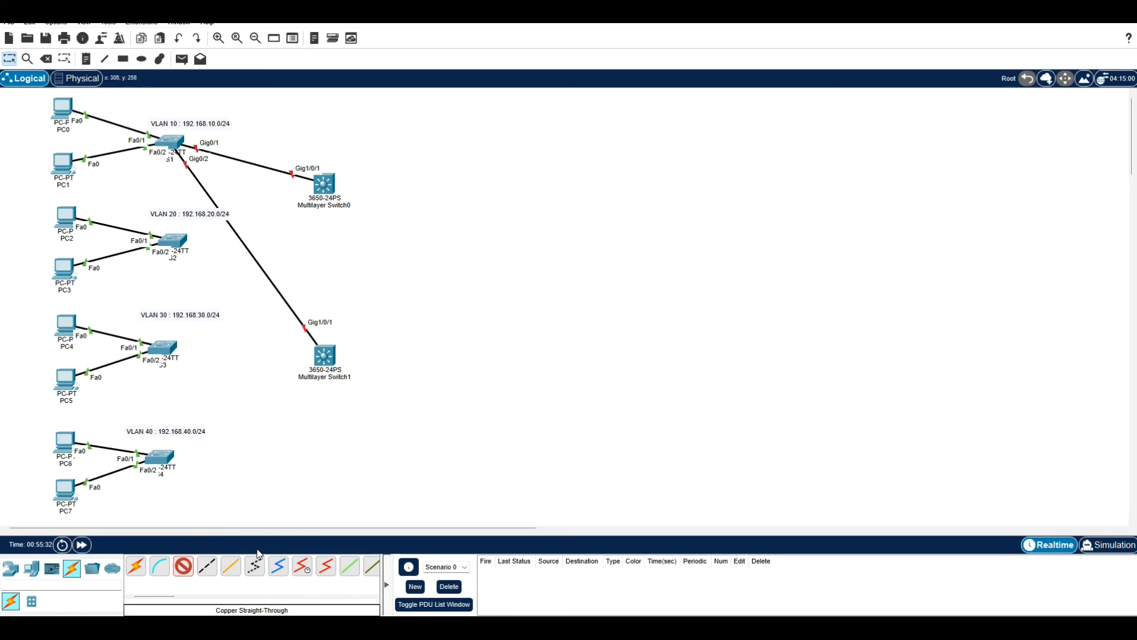
left_click(317, 180)
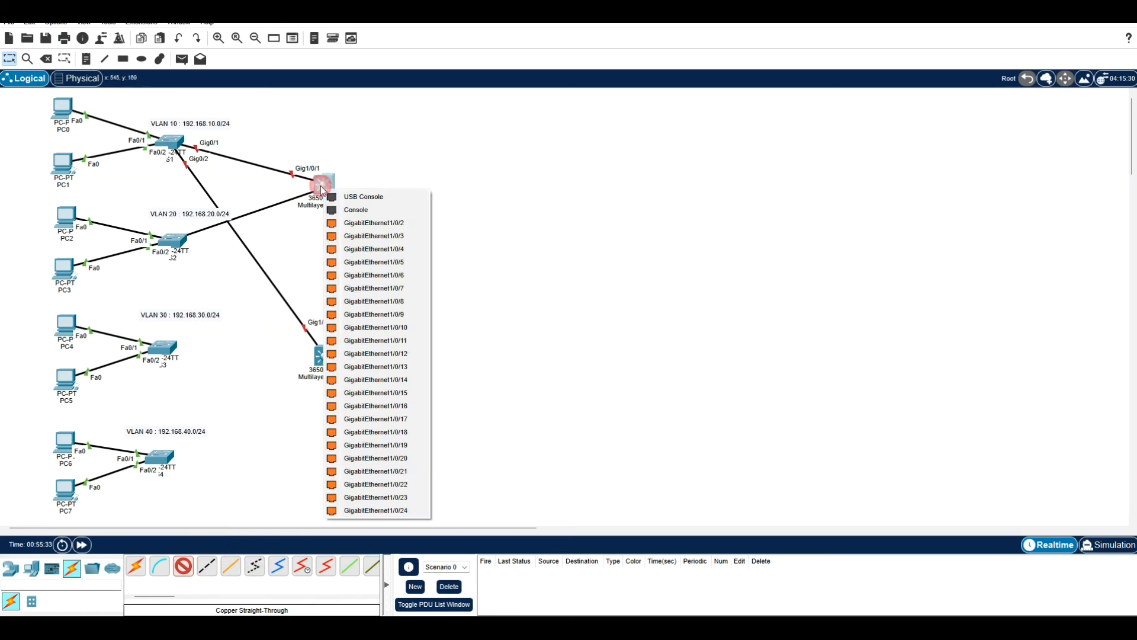
left_click(391, 225)
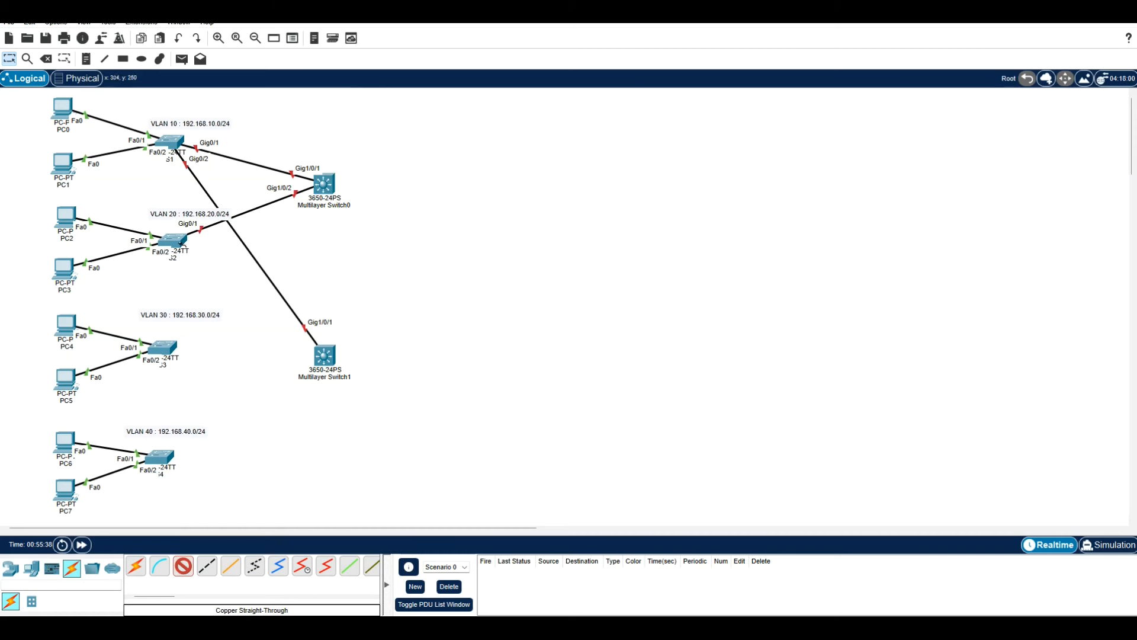
Connect S2's GigabitEthernet0/2 to Multilayer Switch1's GigabitEthernet1/0/2 with a copper straight-through cable.
mouse_move(170, 243)
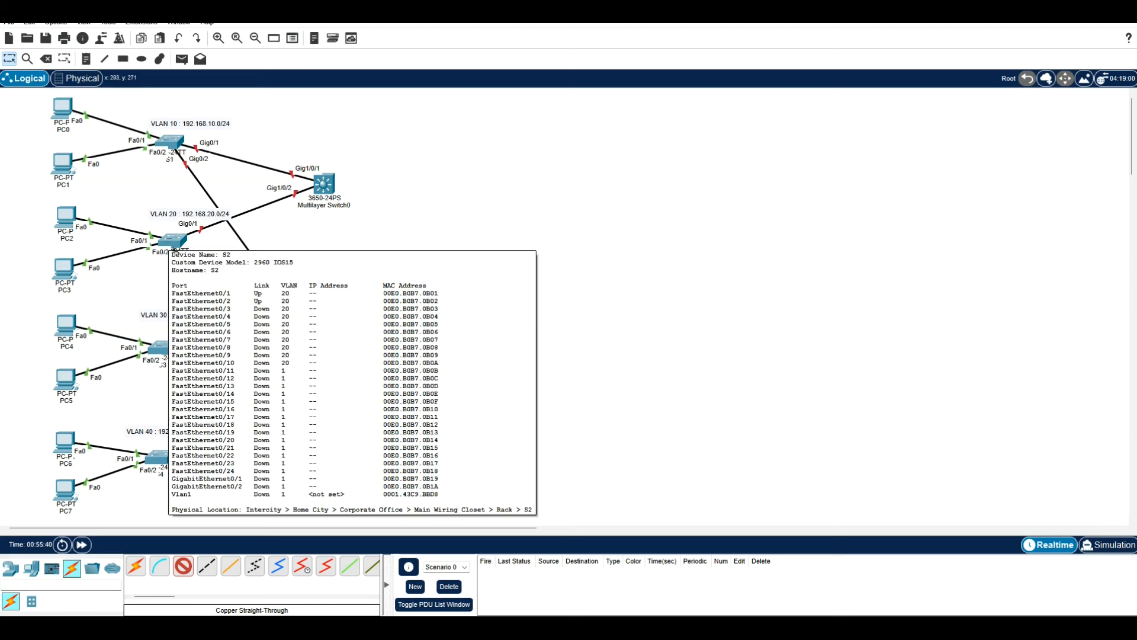
left_click(173, 243)
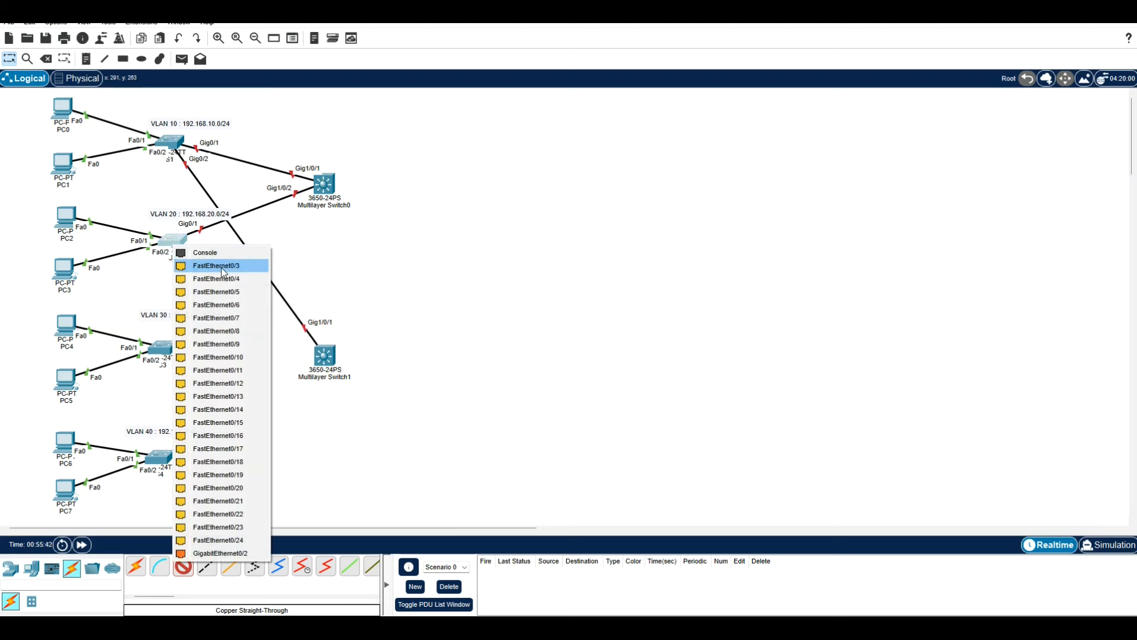
left_click(254, 554)
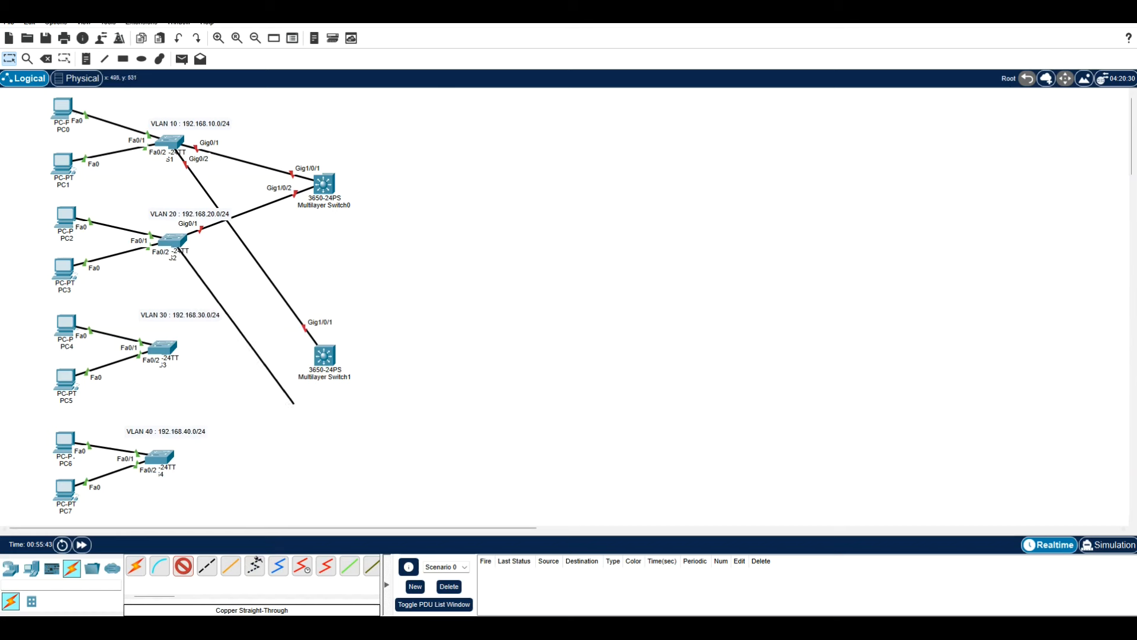
left_click(323, 360)
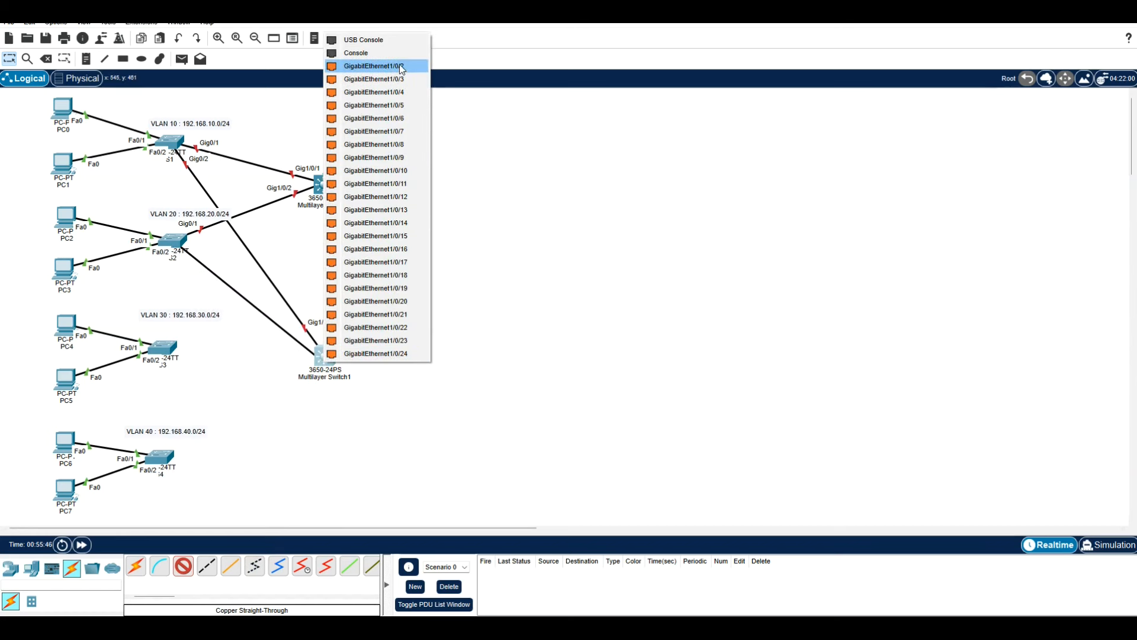
left_click(402, 67)
Connect S3's GigabitEthernet0/1 to Multilayer Switch0's GigabitEthernet1/0/3 with a copper straight-through cable.
left_click(159, 347)
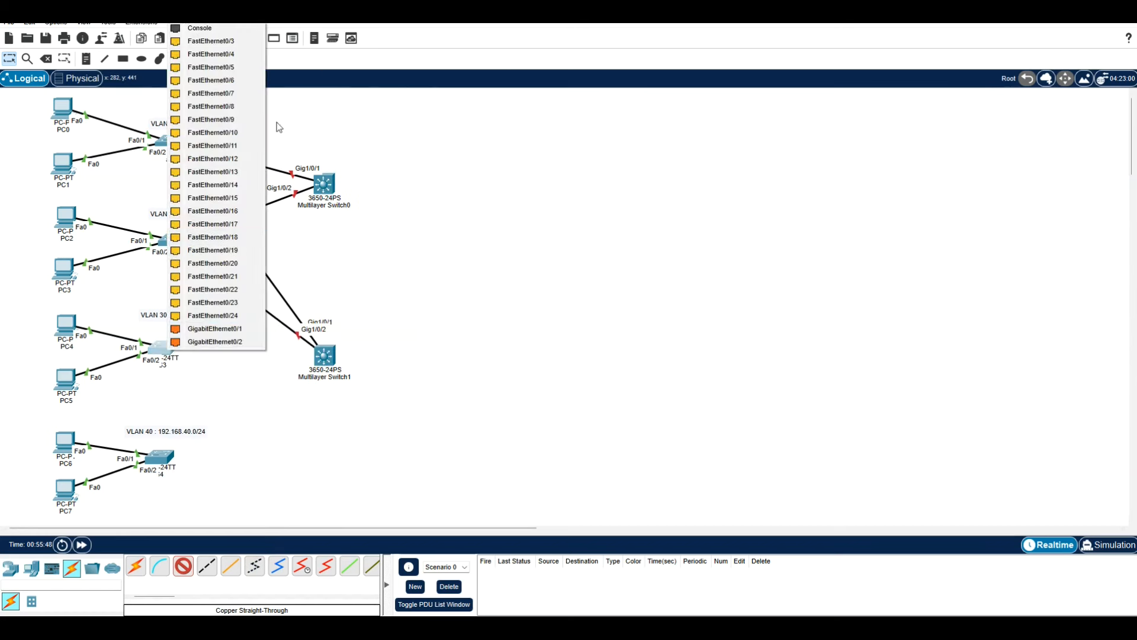
left_click(232, 332)
left_click(324, 185)
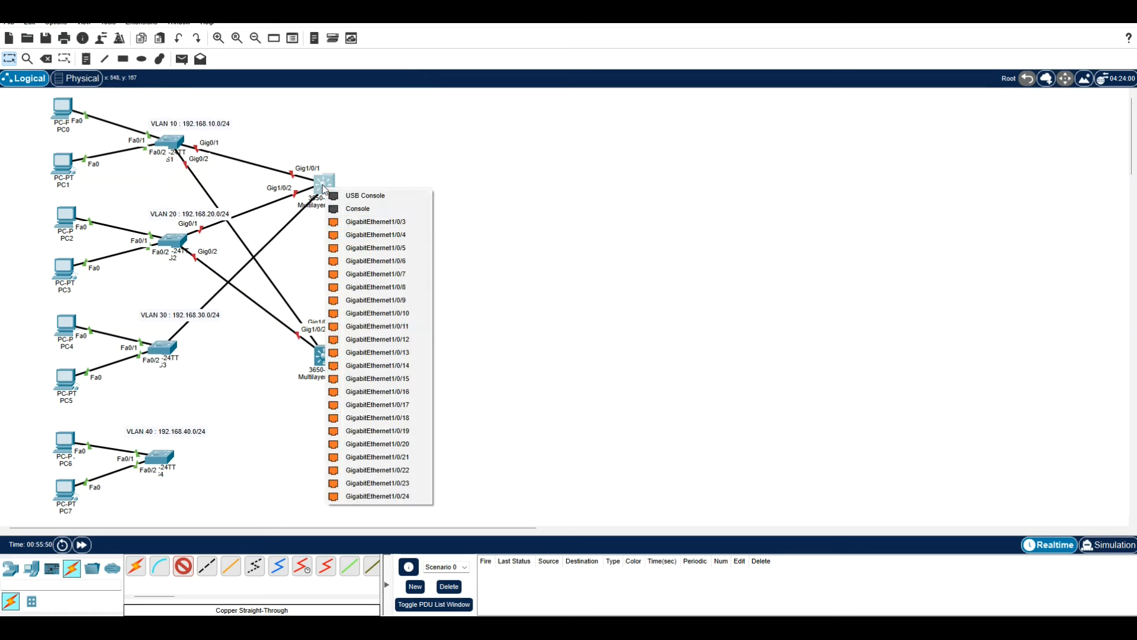
left_click(386, 225)
Connect S3's GigabitEthernet0/2 to Multilayer Switch1's GigabitEthernet1/0/3 with a copper straight-through cable.
left_click(169, 347)
left_click(207, 335)
left_click(323, 356)
left_click(417, 74)
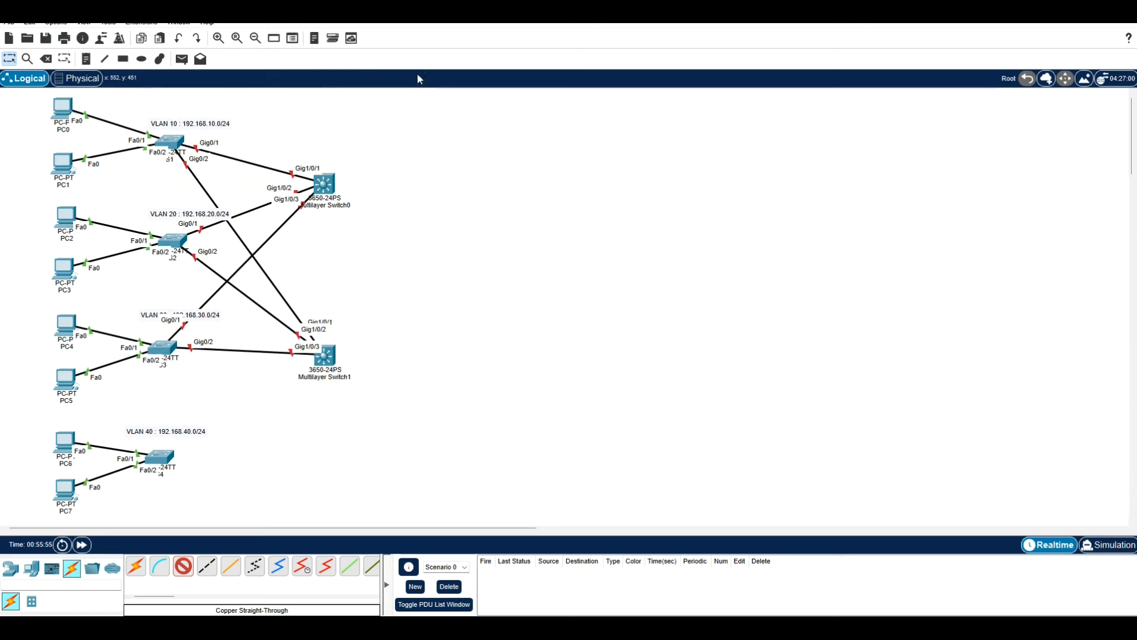
Connect S4's GigabitEthernet0/1 to Multilayer Switch0's GigabitEthernet1/0/4 with a copper straight-through cable.
left_click(160, 456)
left_click(222, 426)
left_click(325, 184)
left_click(386, 223)
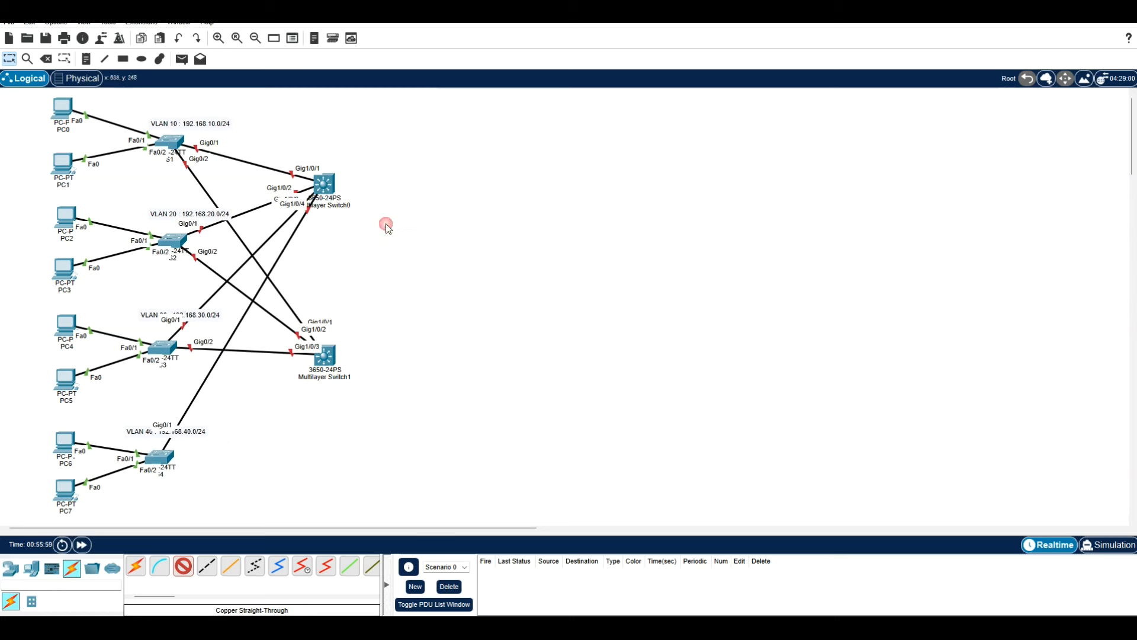
Connect S4's GigabitEthernet0/2 to Multilayer Switch1's GigabitEthernet1/0/4 with a copper straight-through cable.
left_click(160, 456)
left_click(233, 453)
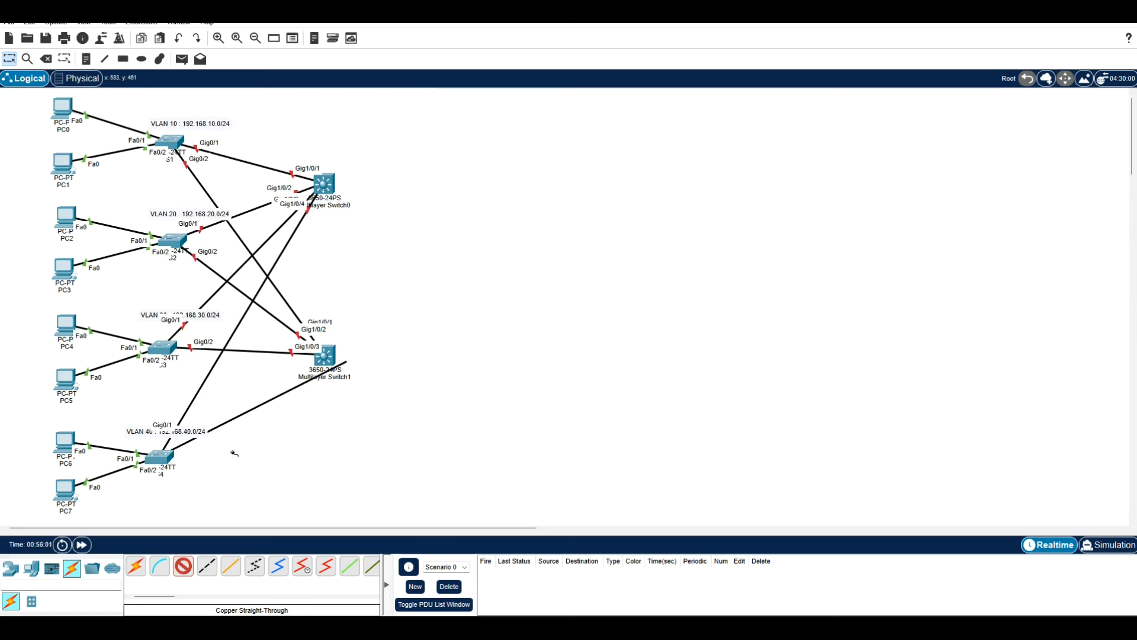
left_click(317, 360)
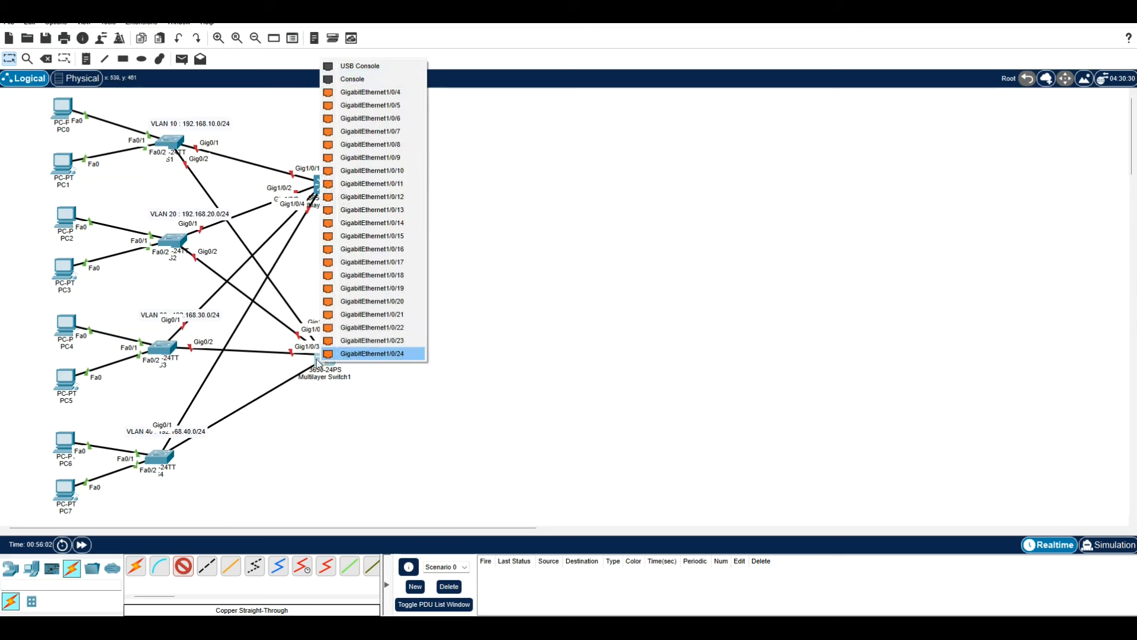
left_click(407, 89)
Nudge Multilayer Switch1 slightly down and S3 slightly up in the topology.
left_click_drag(323, 361, 325, 375)
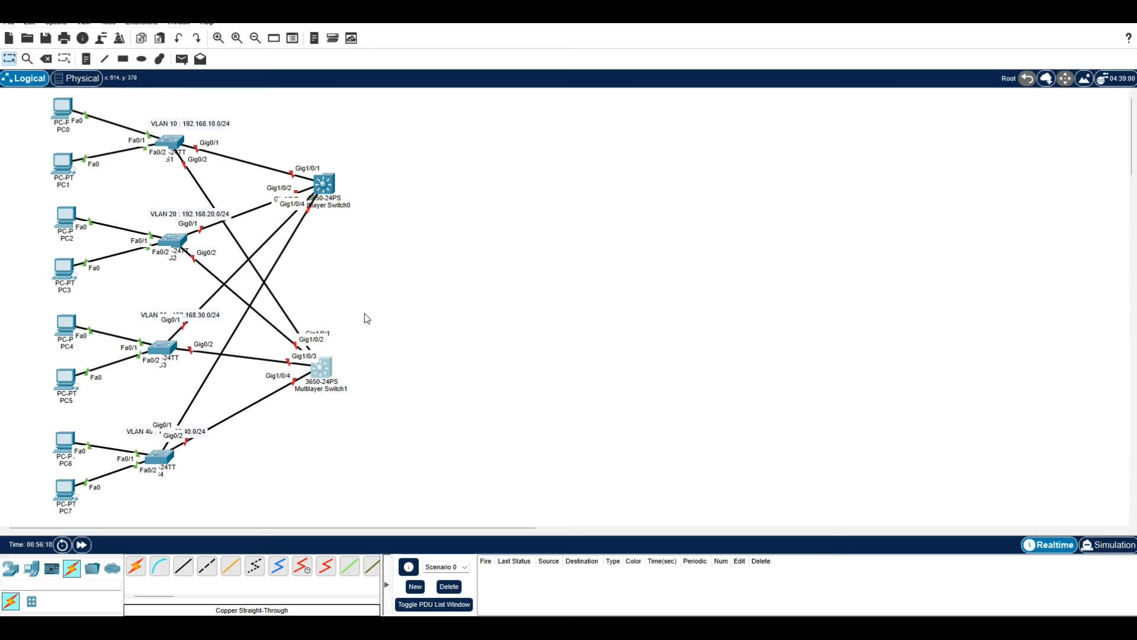
left_click_drag(165, 346, 167, 341)
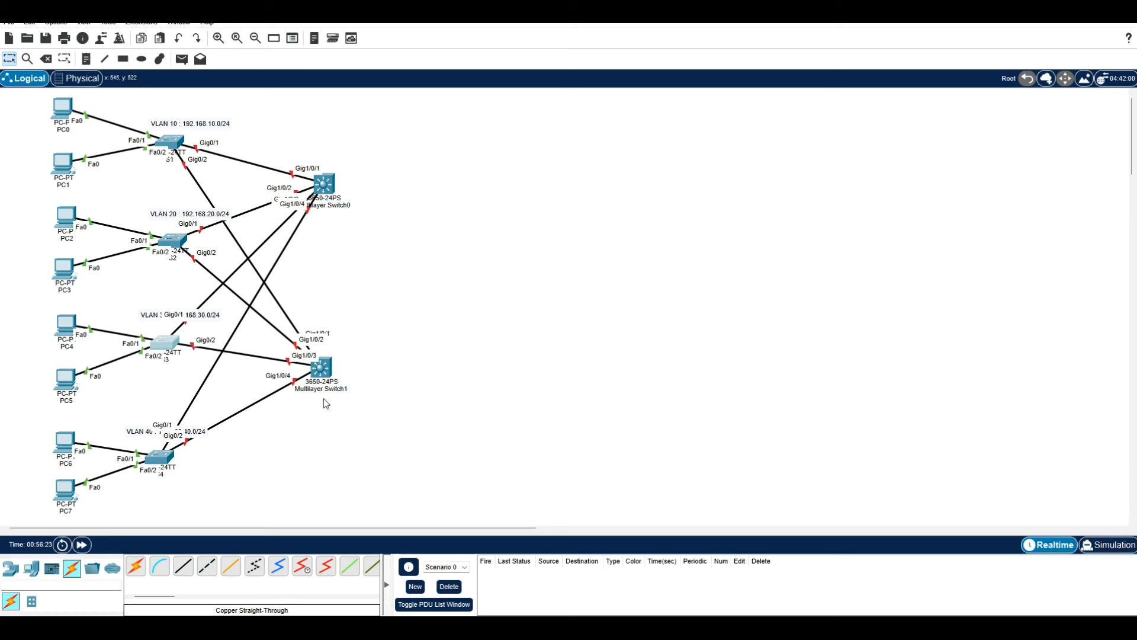
Rename Multilayer Switch0 as MLS1 in the topology.
left_click(347, 204)
left_click(337, 222)
left_click(355, 205)
left_click_drag(354, 206, 307, 205)
type("M")
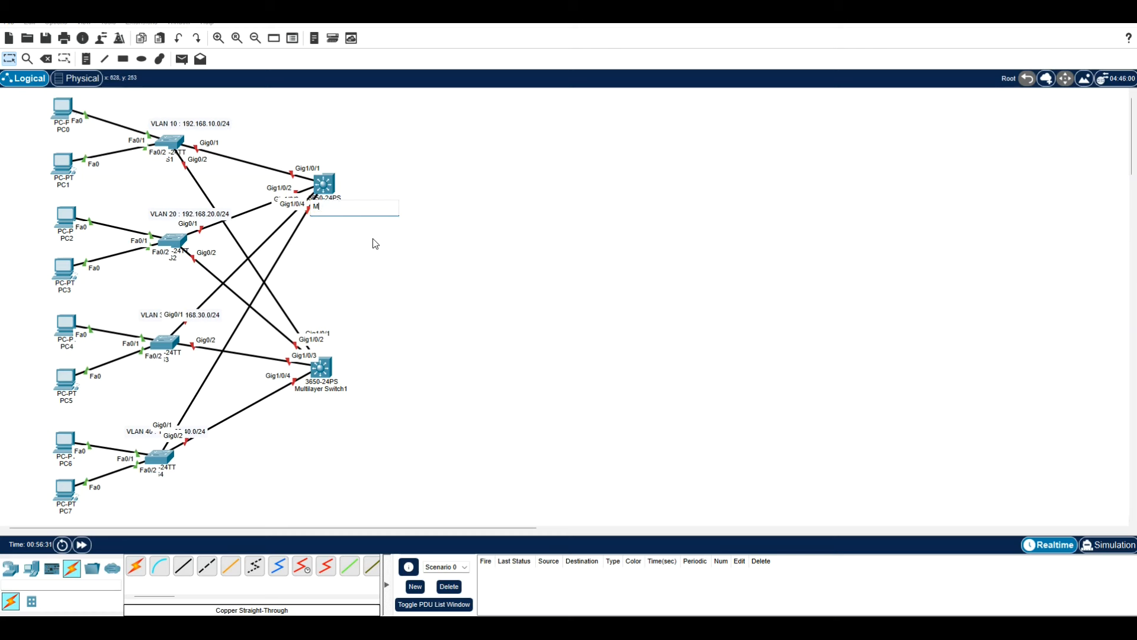
type("LS1")
Rename Multilayer Switch1 as MLS2 in the topology.
left_click(335, 389)
left_click_drag(379, 391, 309, 391)
type("MLS2")
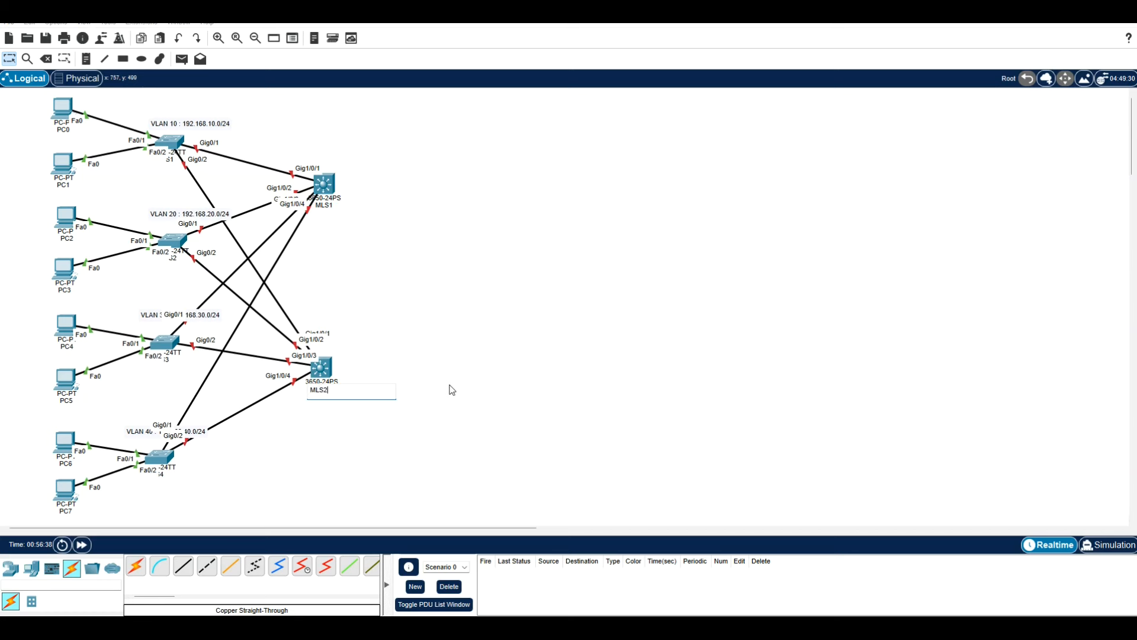
left_click(452, 390)
Open MLS1's device window and try to access its command line.
left_click(330, 191)
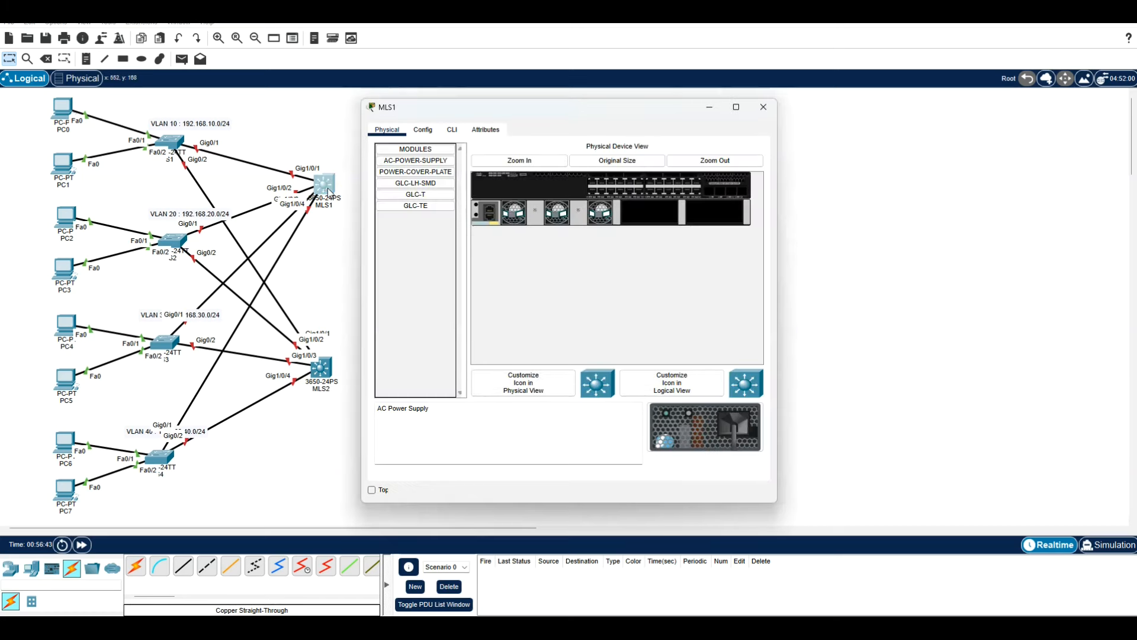
left_click(452, 129)
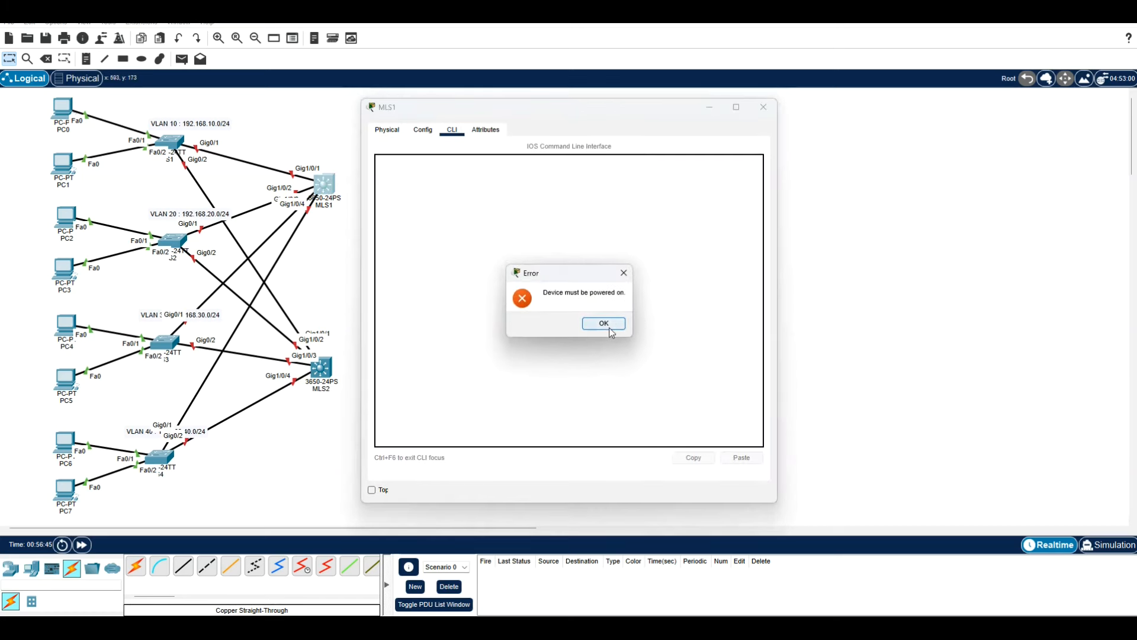
left_click(610, 326)
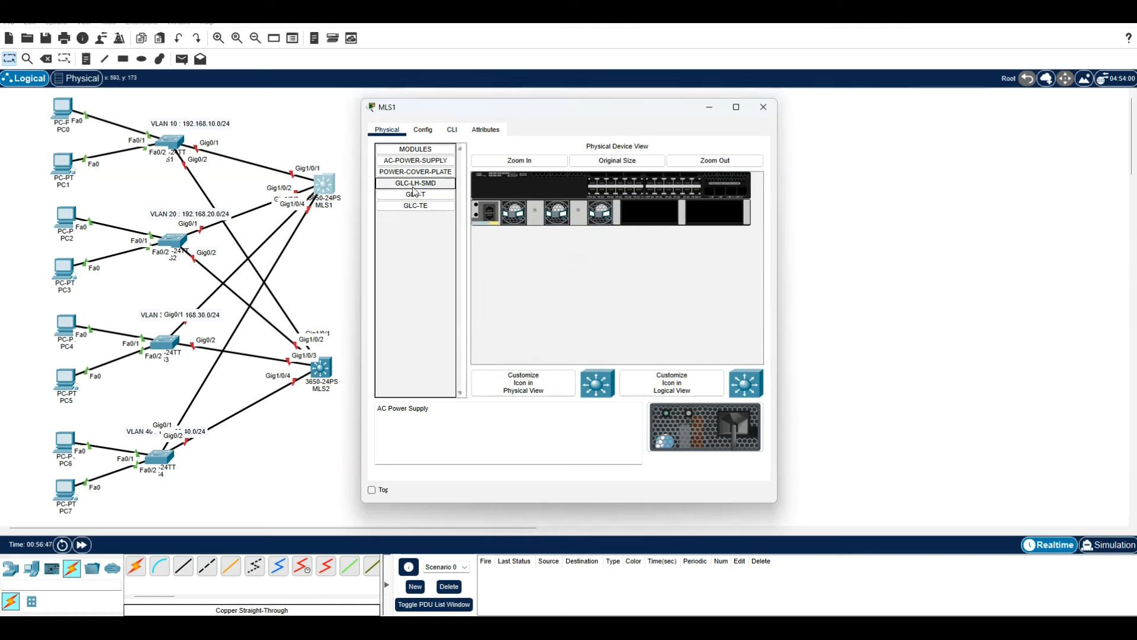
Install AC-POWER-SUPPLY modules in both empty power bays of MLS1 and open its command line.
left_click_drag(431, 163, 651, 212)
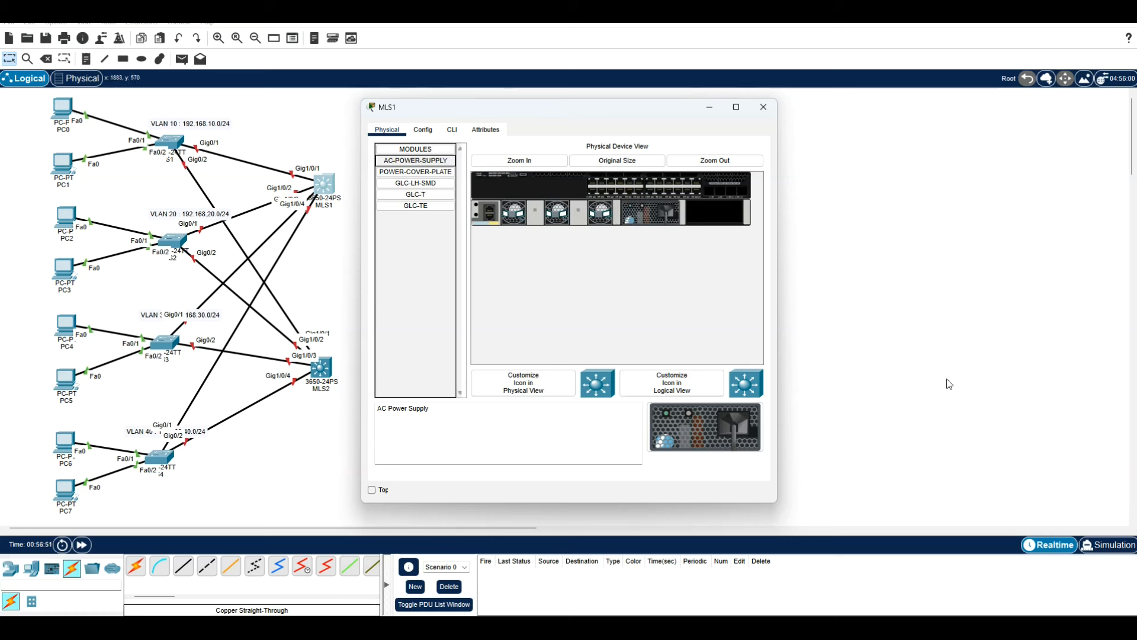
left_click(865, 603)
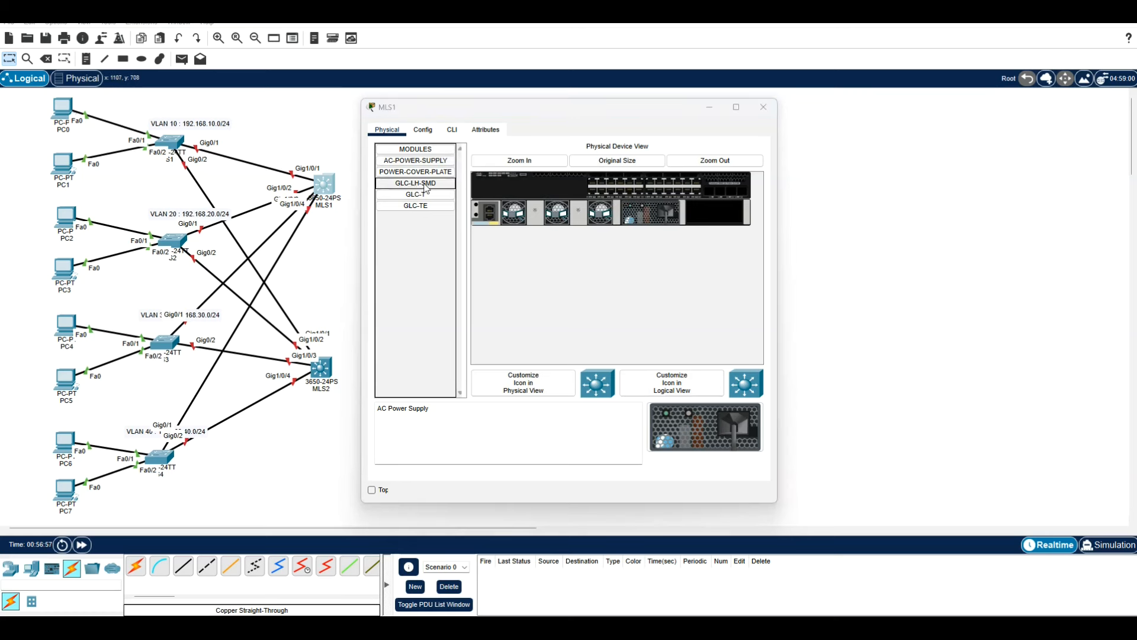
left_click_drag(429, 162, 689, 205)
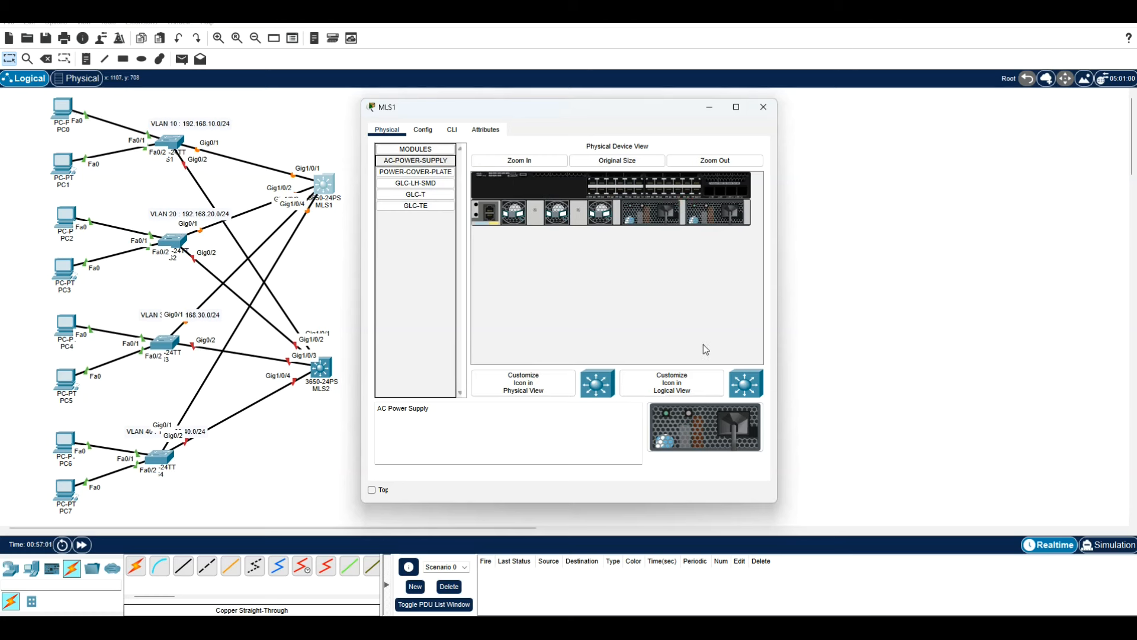
left_click(456, 134)
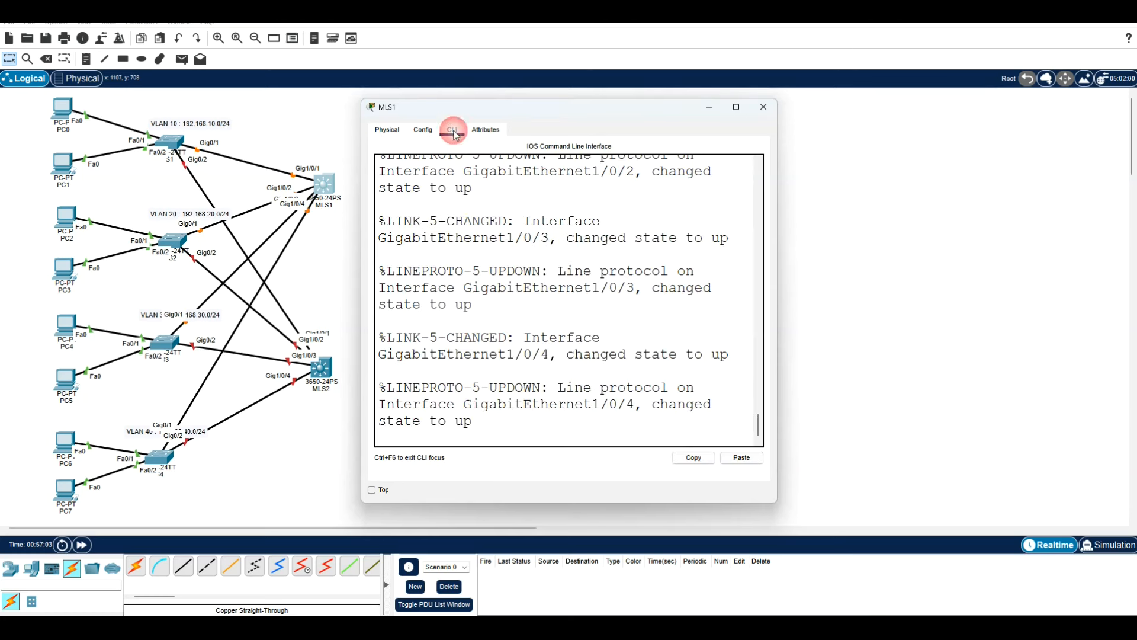
Install AC-POWER-SUPPLY modules in both empty power bays of MLS2 and open its command line.
left_click(325, 268)
left_click(325, 390)
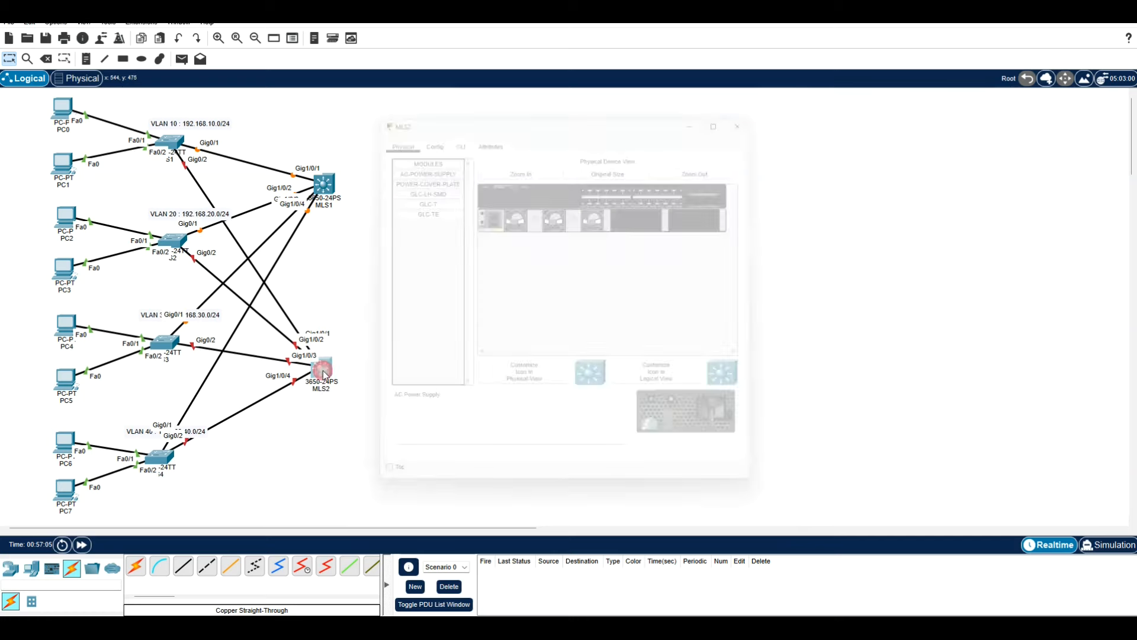
left_click_drag(421, 159, 652, 212)
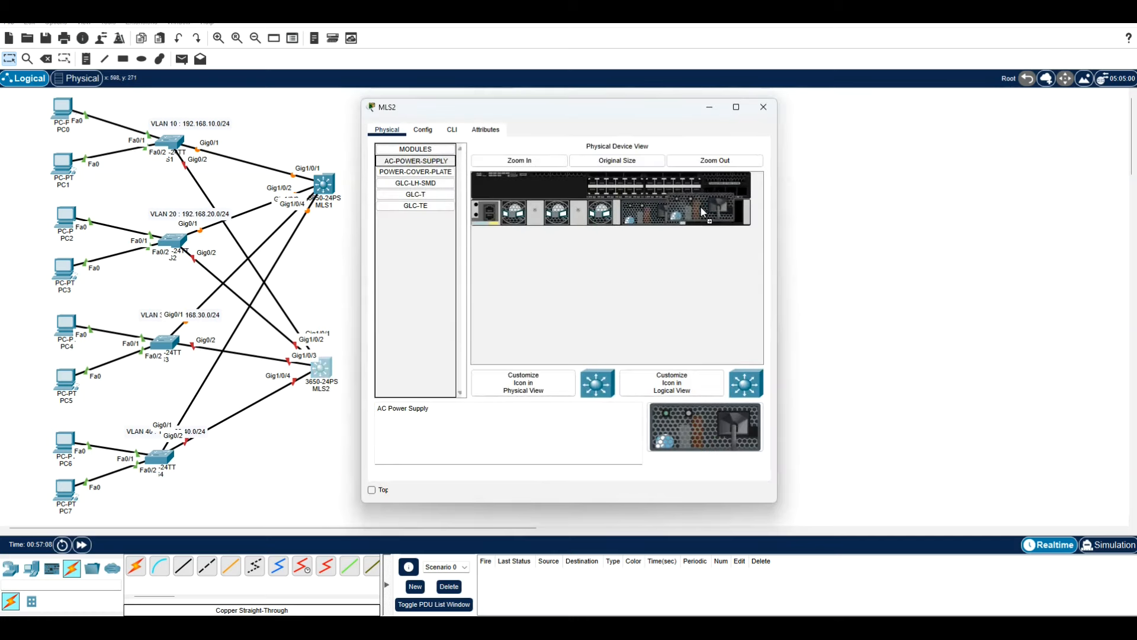
left_click(450, 131)
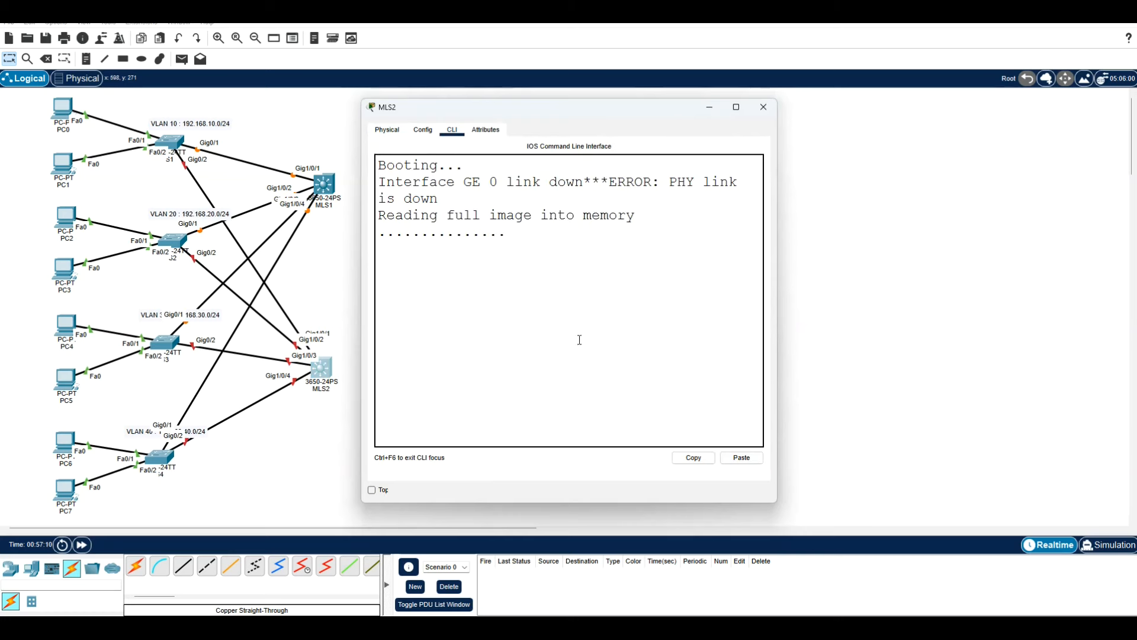
Reopen MLS1's command line and widen its window on both sides.
left_click(959, 314)
left_click(327, 186)
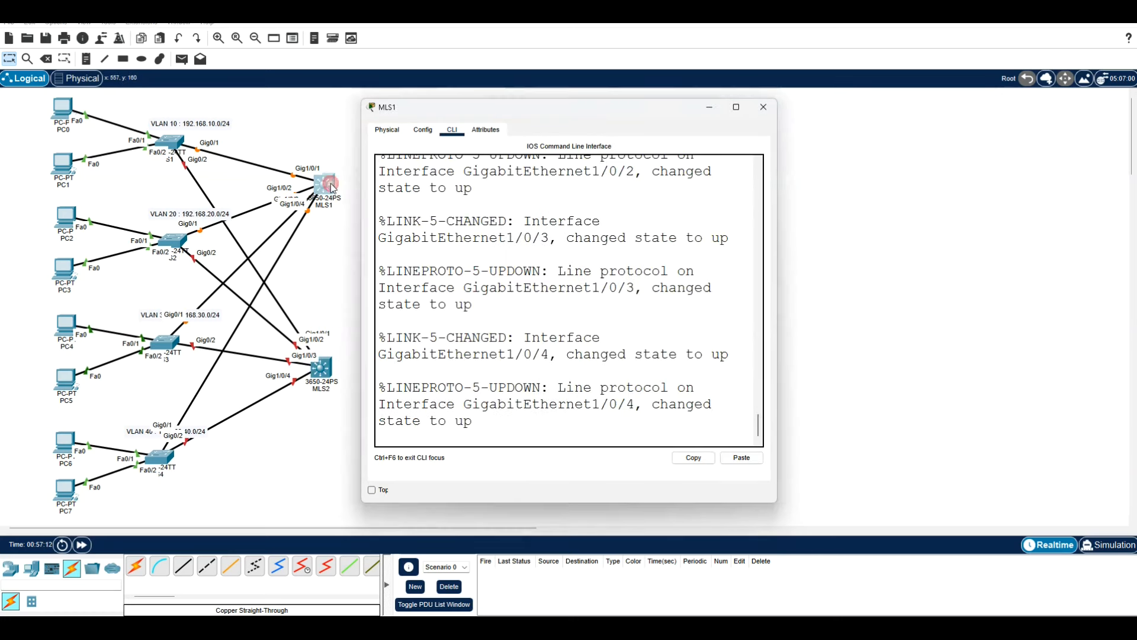
left_click_drag(779, 251, 1134, 296)
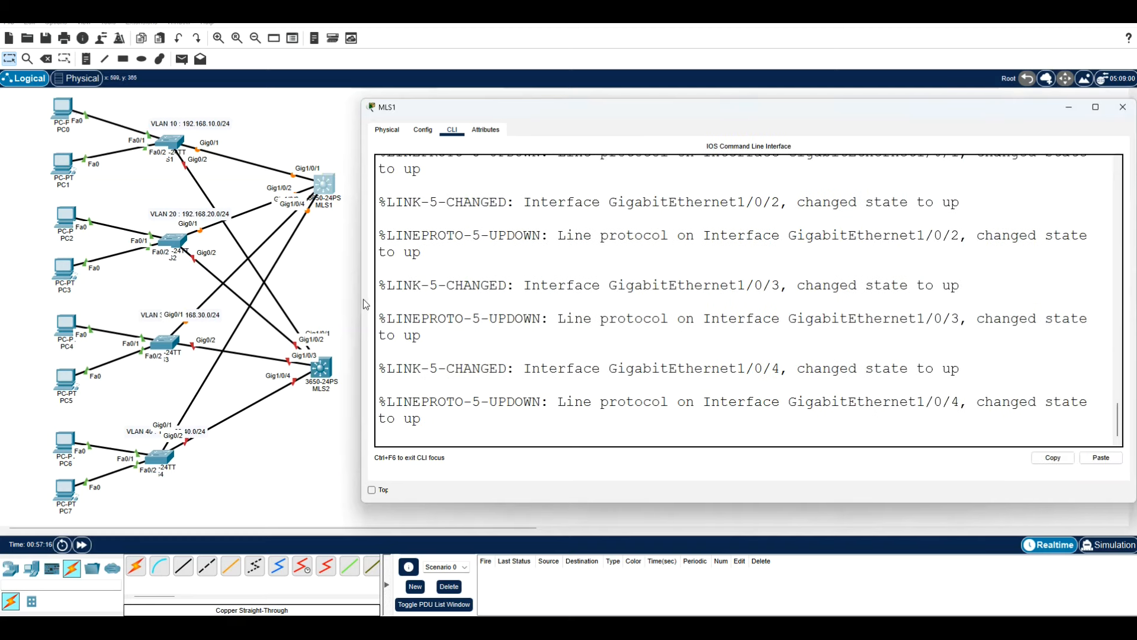
left_click_drag(360, 297, 265, 297)
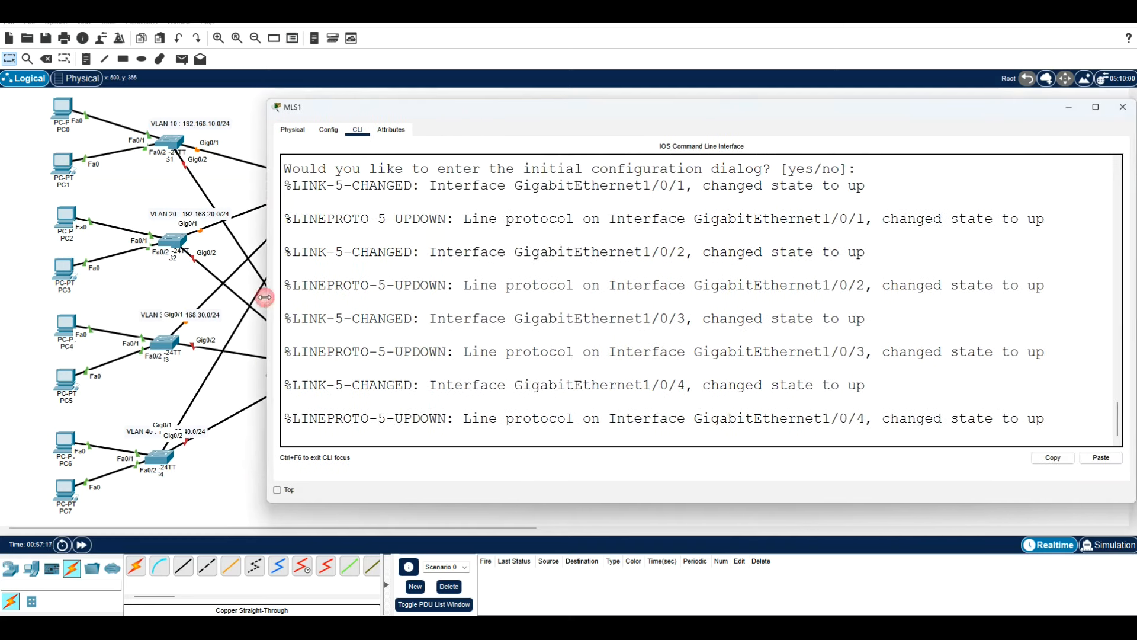
Switch to the OneNote page on VLANs and change its first notes heading to "Création des VLAN :".
left_click(703, 626)
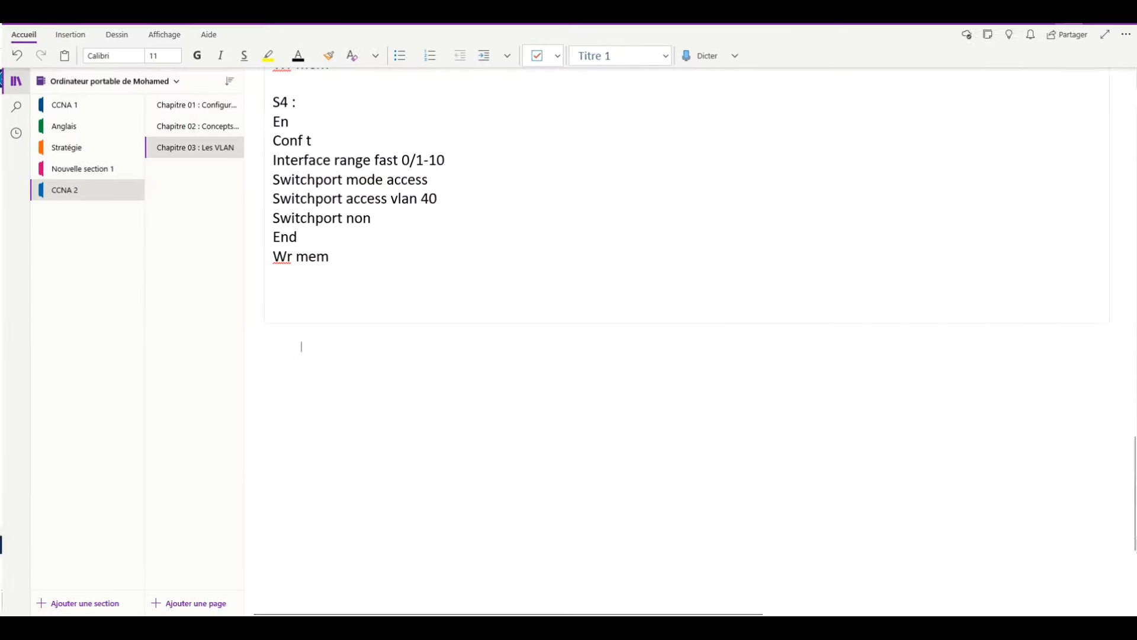
scroll(448, 315, "up", 20)
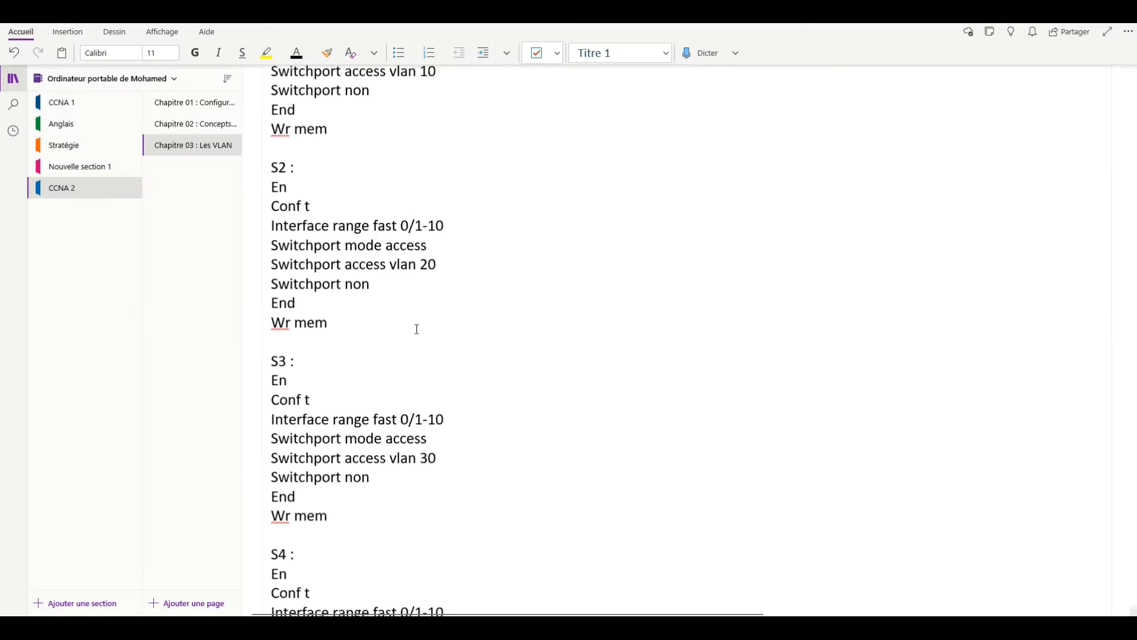
scroll(353, 335, "up", 5)
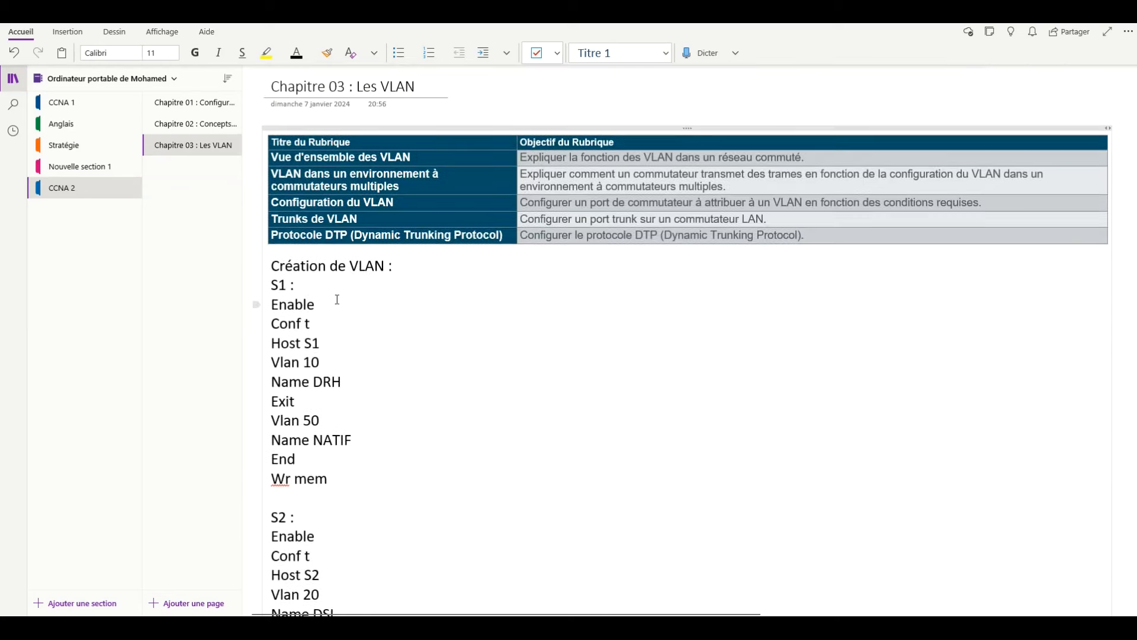
left_click(326, 266)
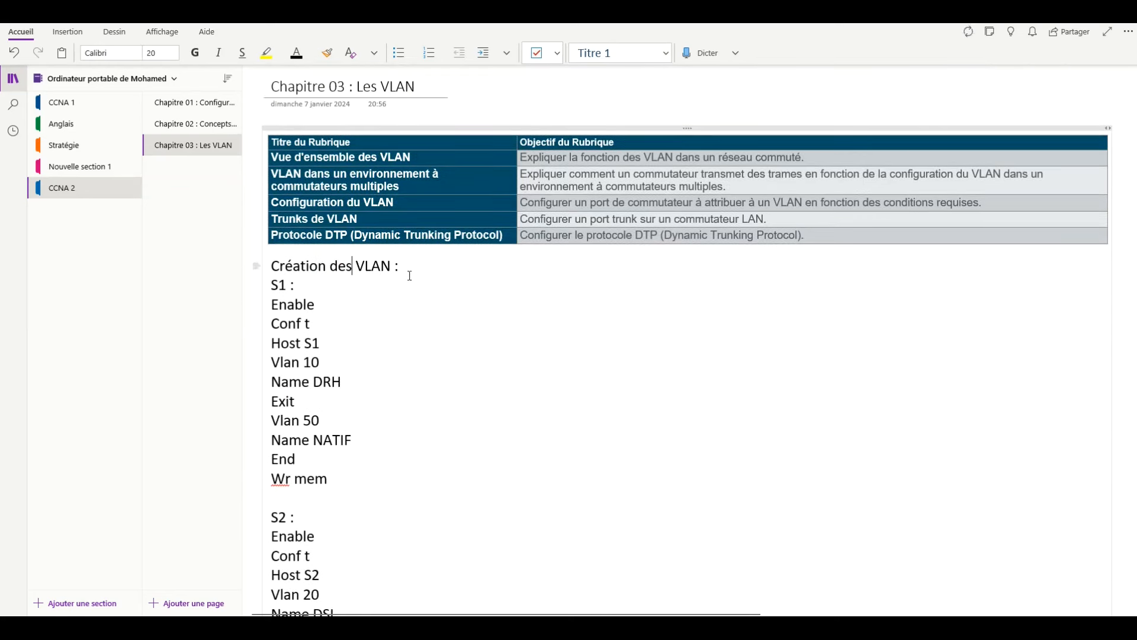
Add the subheading "MLS1 :" below S4's VLAN creation commands, before "Associer les ports aux VLAN :".
scroll(414, 284, "down", 12)
scroll(331, 288, "down", 3)
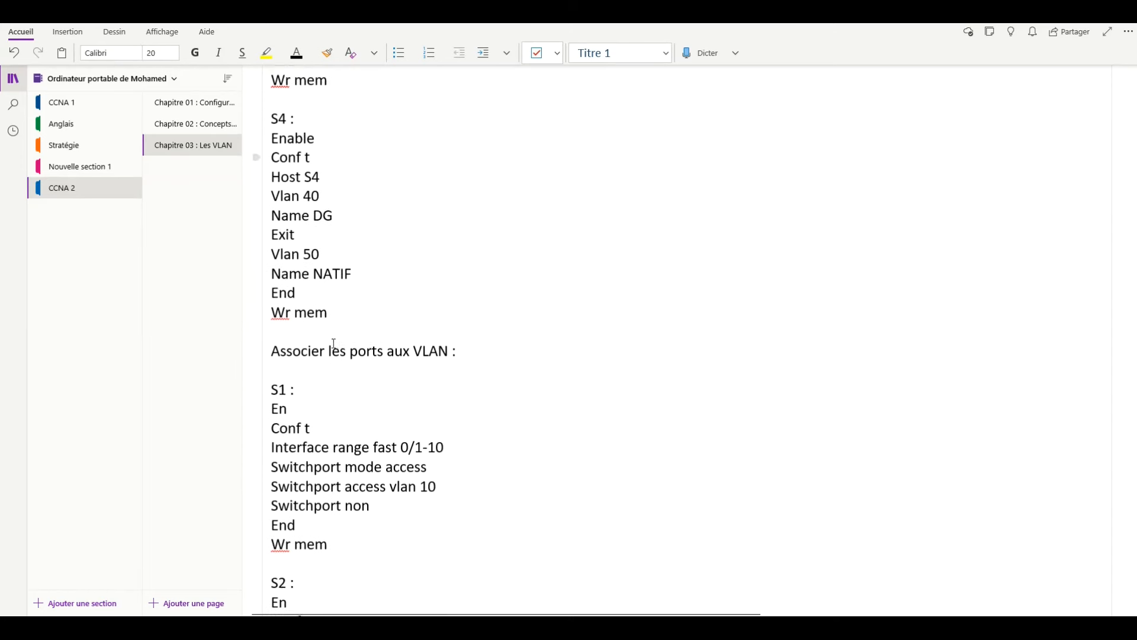
left_click(317, 326)
key("Return")
key("Return")
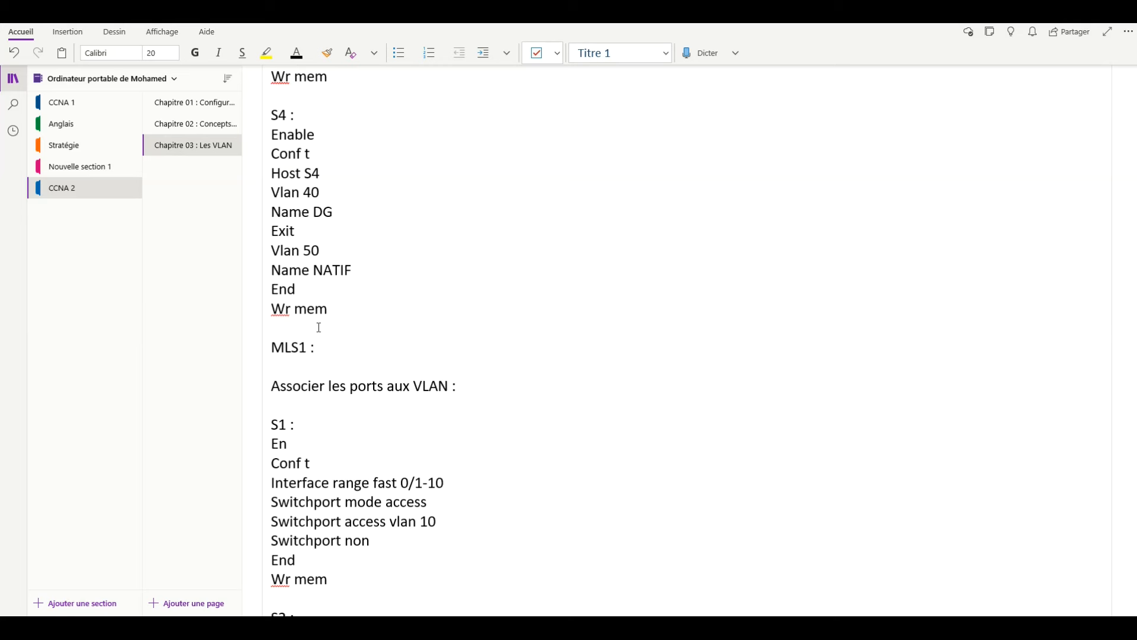
Write the MLS1 commands En, Conf t, Vlan 10 and Name DRH on separate lines under its subheading.
key("Return")
type("en")
key("Return")
type("conf t")
key("Return")
type("vlan 10")
key("Return")
type("name DRH")
Append the lines Vlan 20 and Name DFC to the MLS1 commands.
key("Return")
type("vlan")
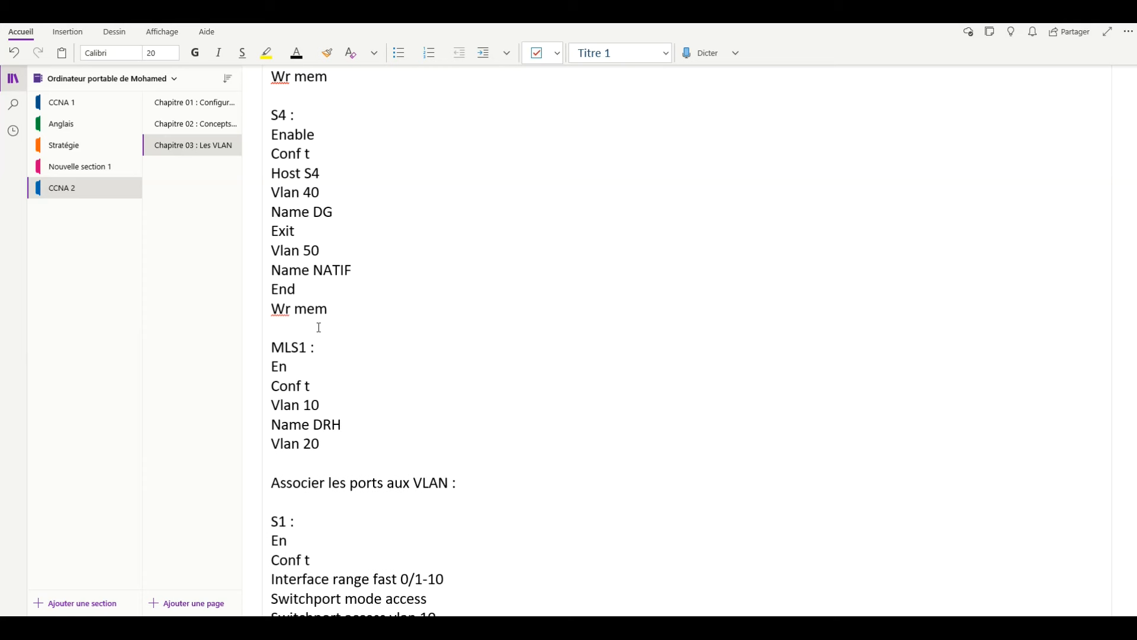
type(" 20")
key("Return")
type("name")
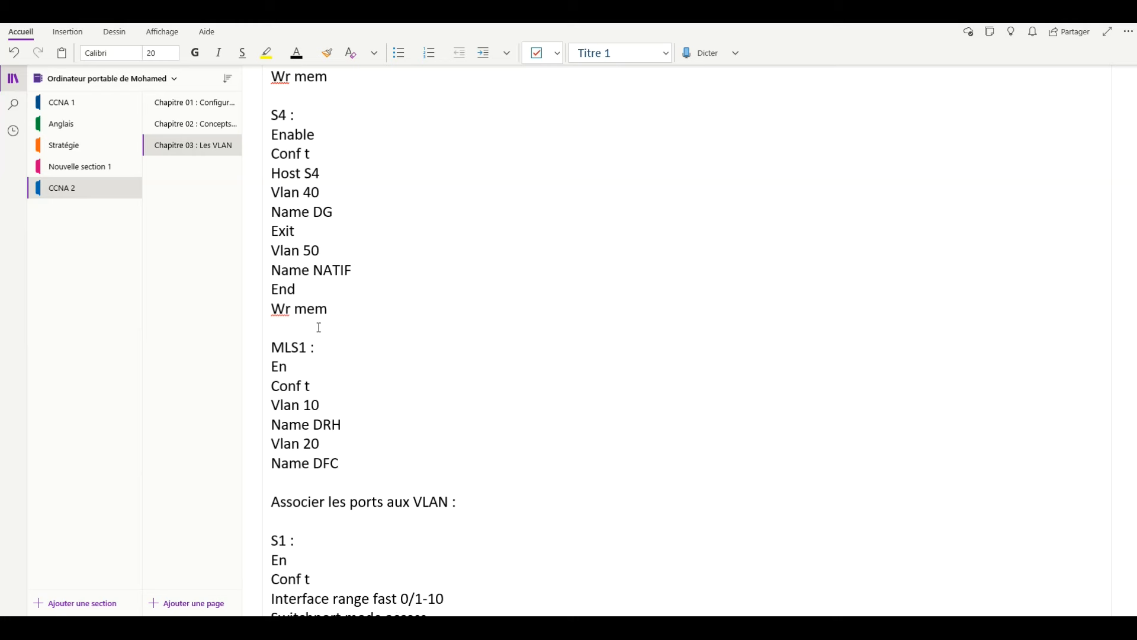
Change VLAN 20's name to DSI in the MLS1 commands and append the lines Vlan 30 and Name DFC.
scroll(324, 341, "up", 8)
scroll(318, 247, "down", 11)
key("BackSpace")
key("BackSpace")
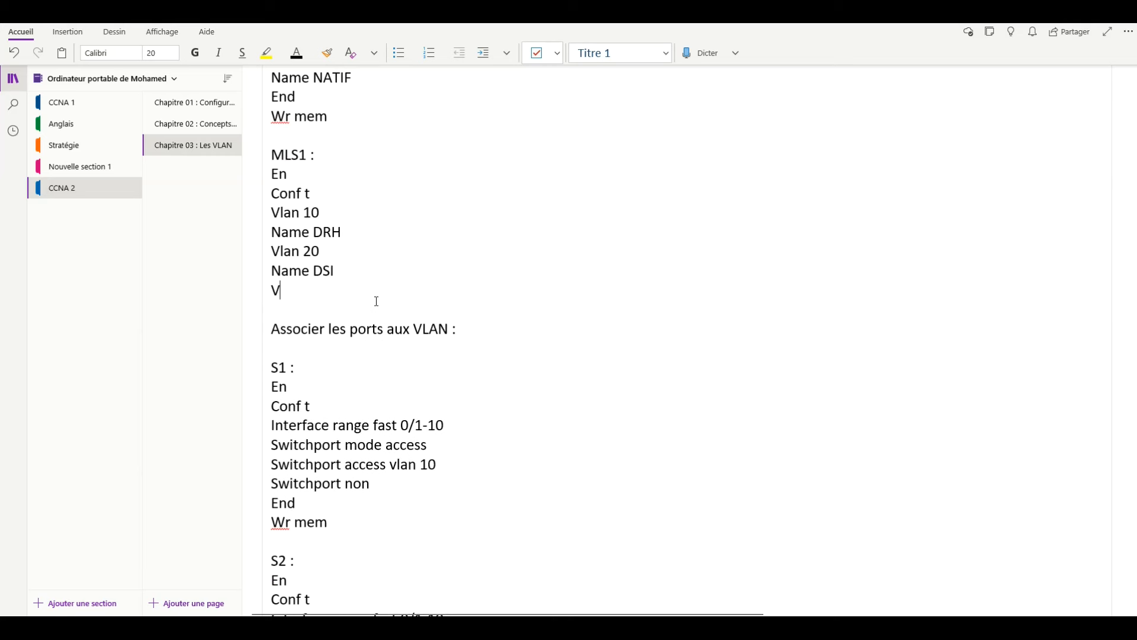
type("lan 30")
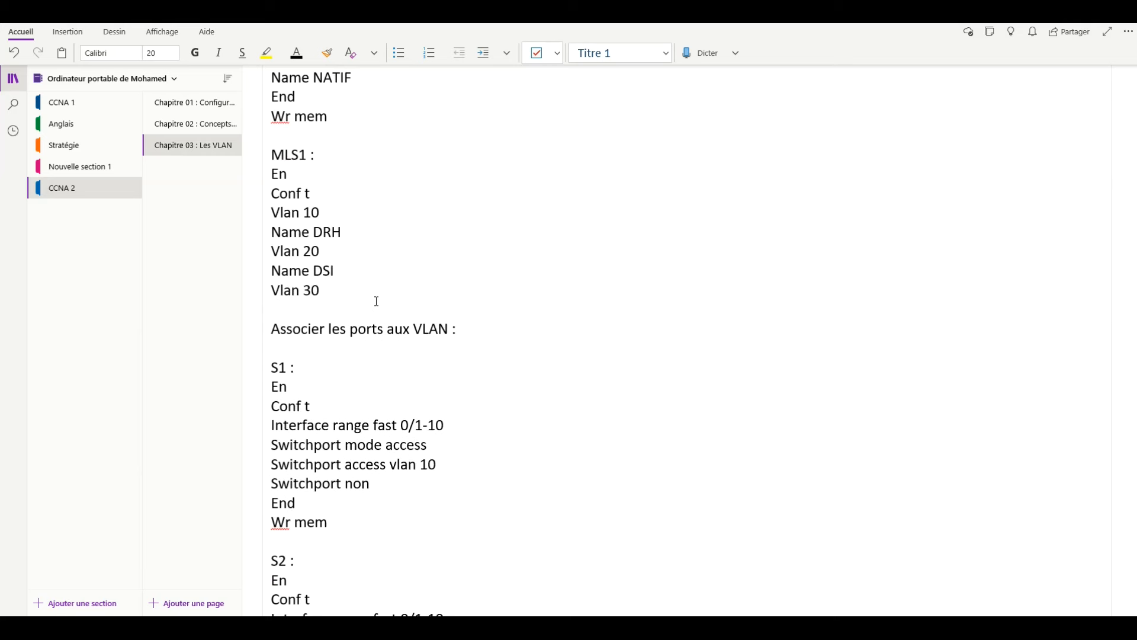
key("Return")
type("Name DF")
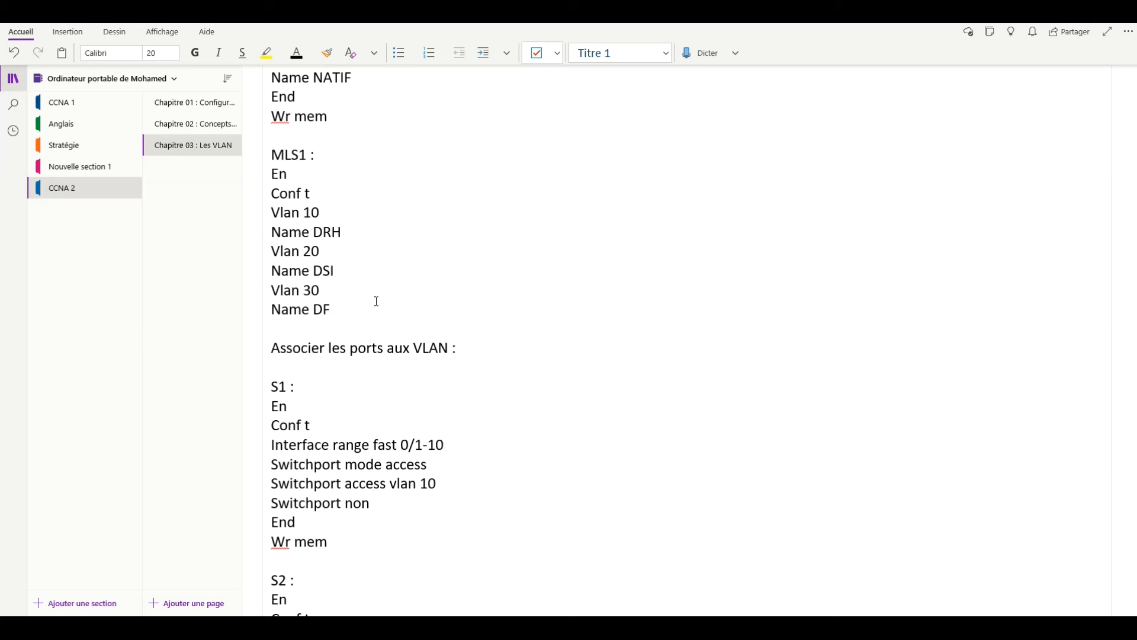
type("C")
Append the lines Vlan 40, Name DG, Vlan 50 and Name NATIF to the MLS1 commands.
key("Return")
type("Vlan 40")
key("Return")
type("name ")
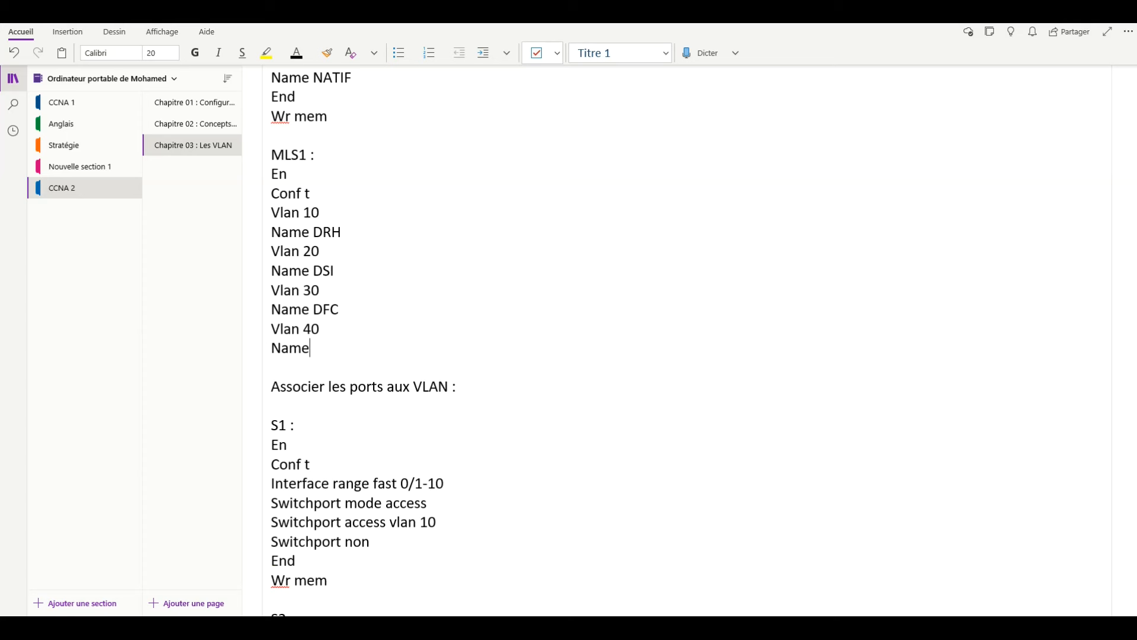
type("DG")
key("Return")
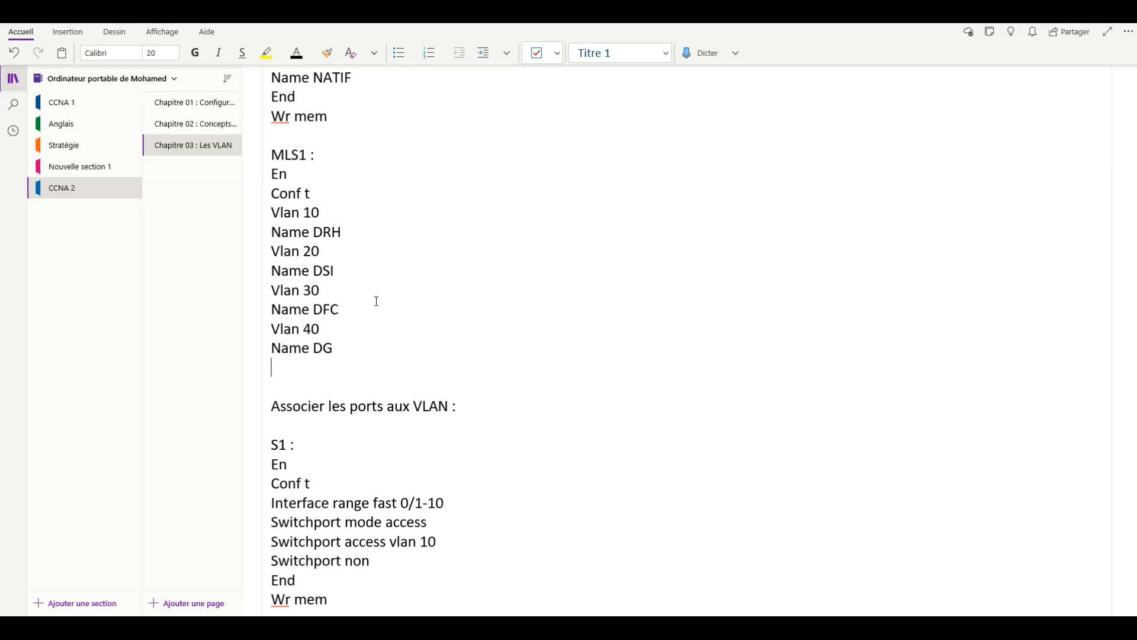
type("Vlan 50")
key("Return")
type("name NATI")
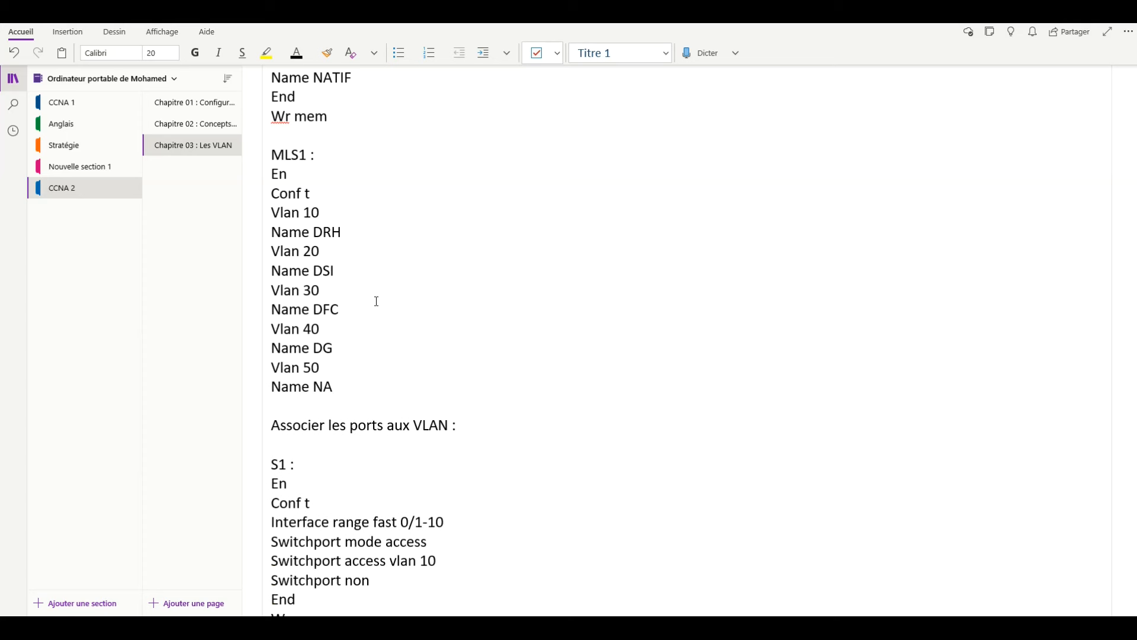
key("Return")
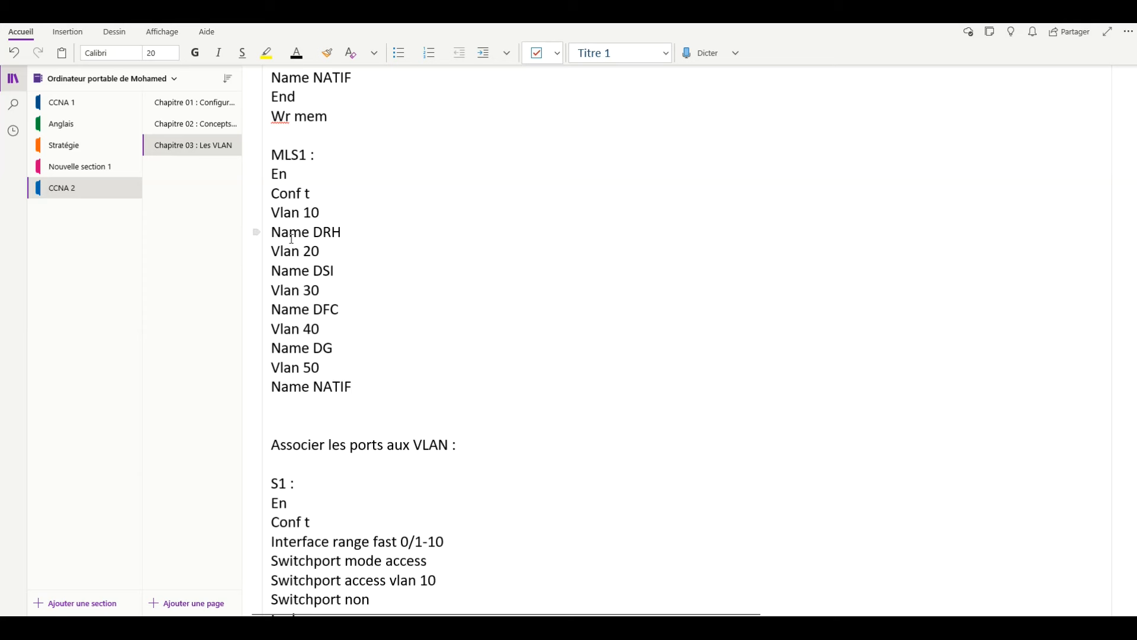
Insert the line exit after Name DRH in the MLS1 commands.
left_click(344, 235)
key("Return")
type("exit")
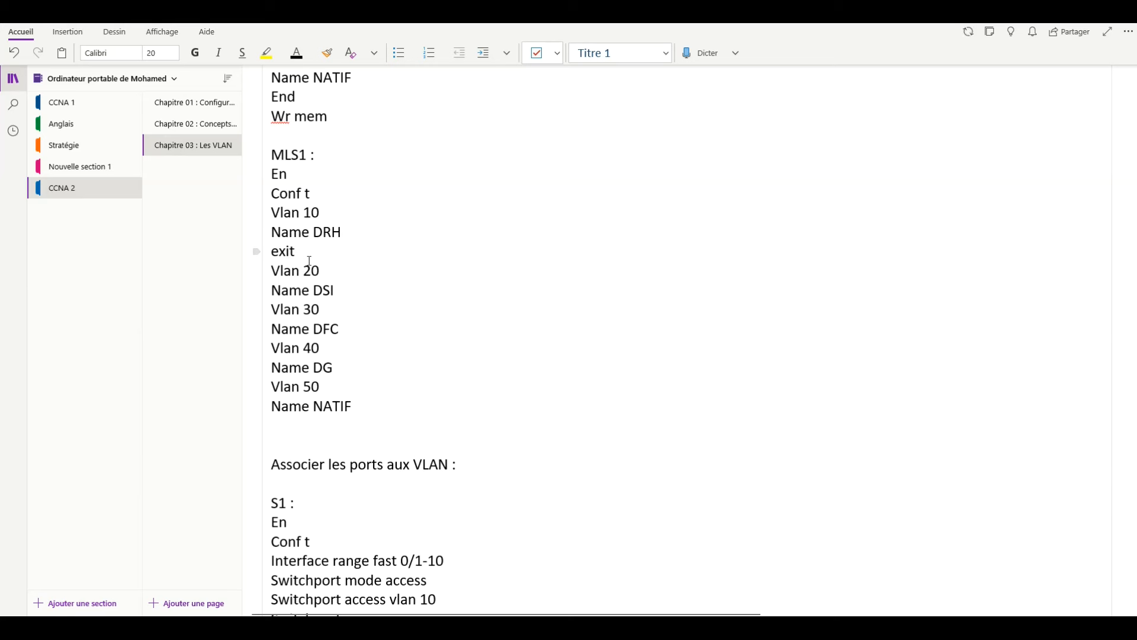
left_click_drag(317, 254, 246, 213)
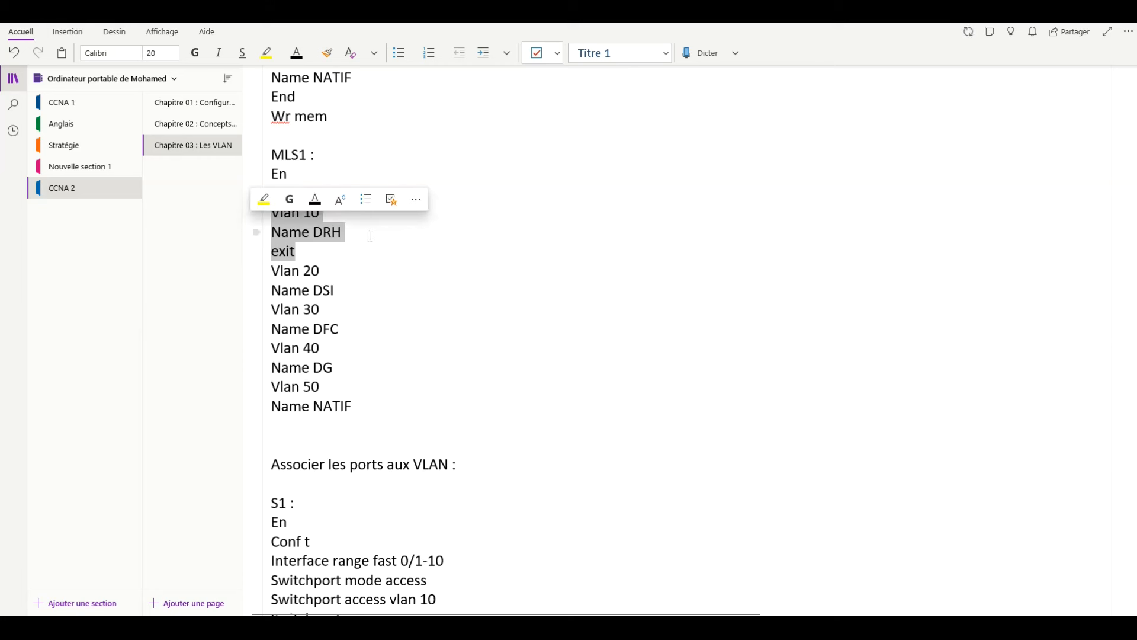
left_click(346, 254)
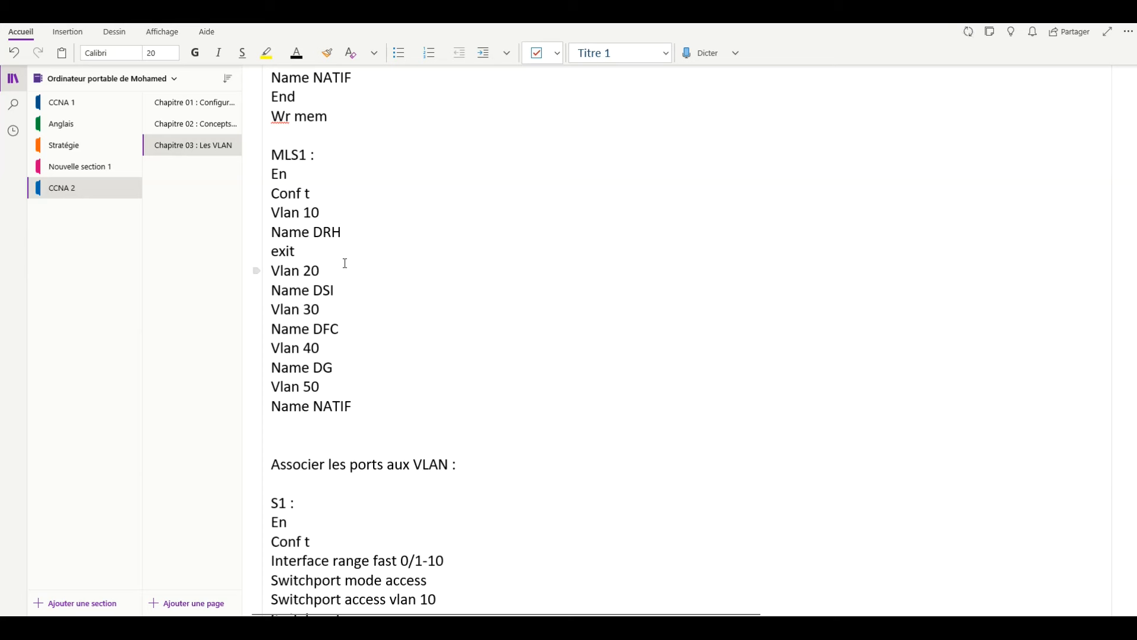
key("shift+Home")
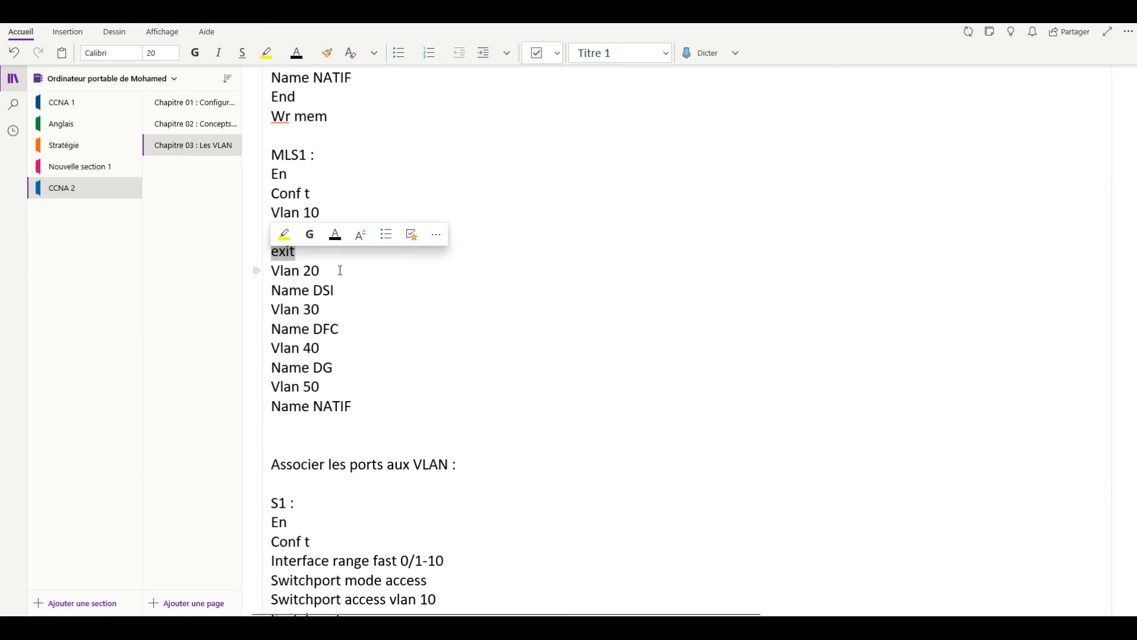
Duplicate the whole MLS1 block, heading included, directly below itself and tidy the blank lines around the copy.
left_click(290, 424)
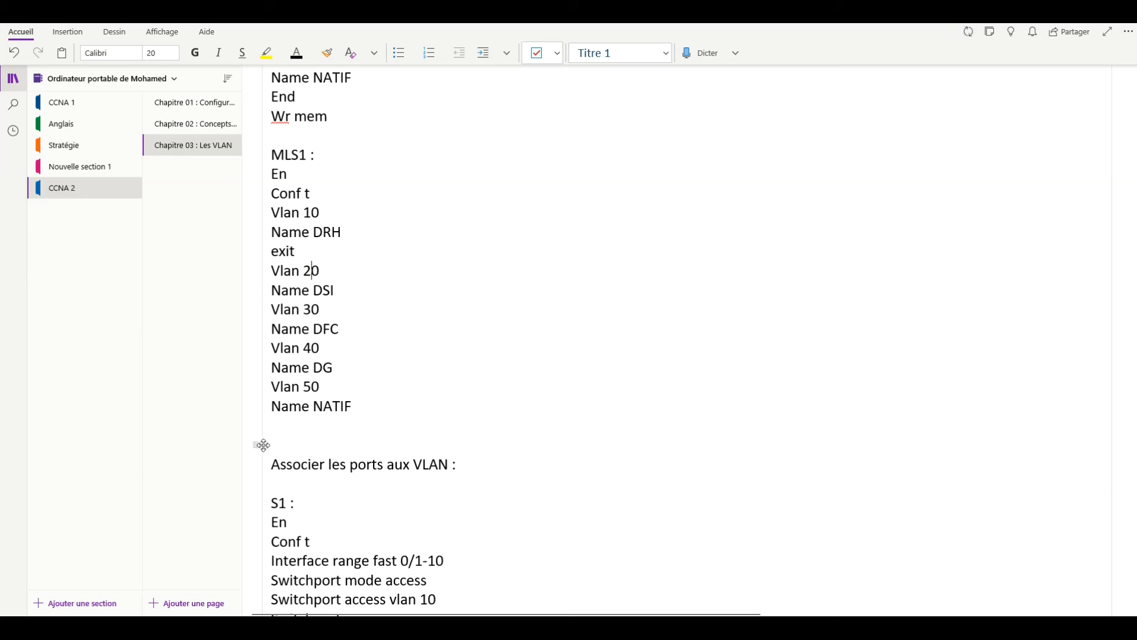
key("Return")
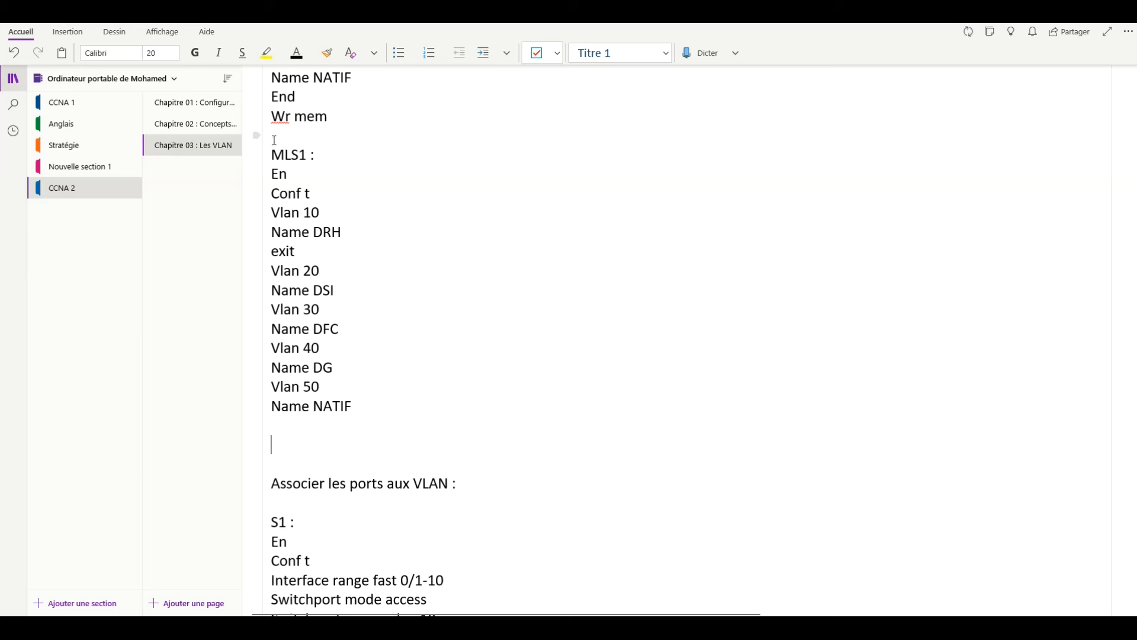
left_click_drag(271, 155, 371, 413)
key("ctrl+c")
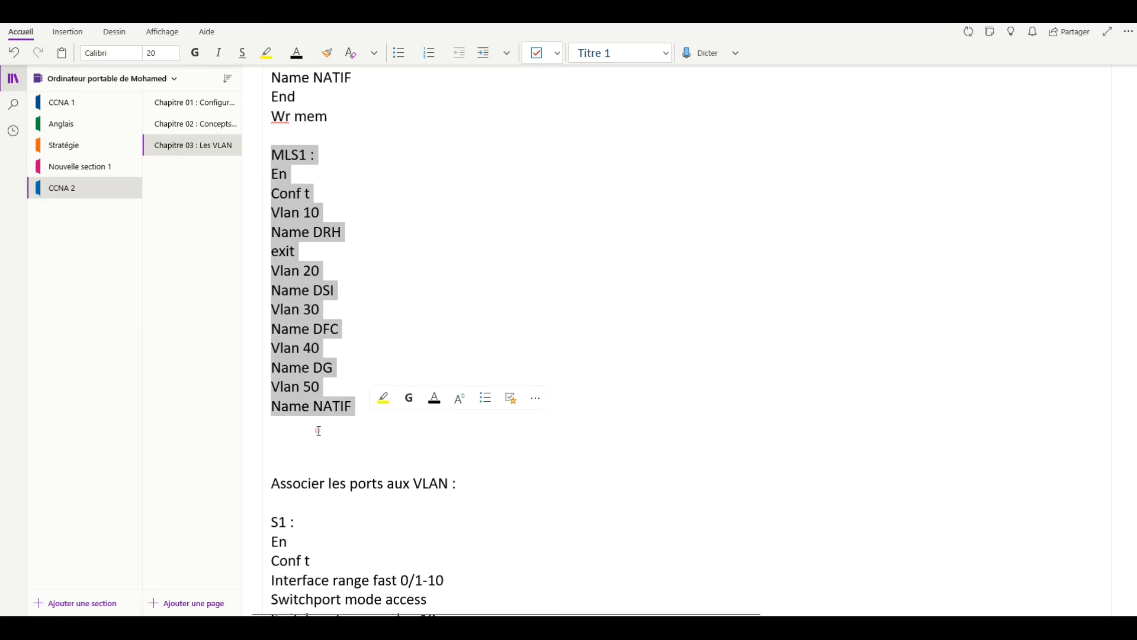
left_click(319, 432)
key("ctrl+v")
left_click(273, 306)
key("Return")
scroll(346, 343, "down", 5)
scroll(308, 361, "up", 3)
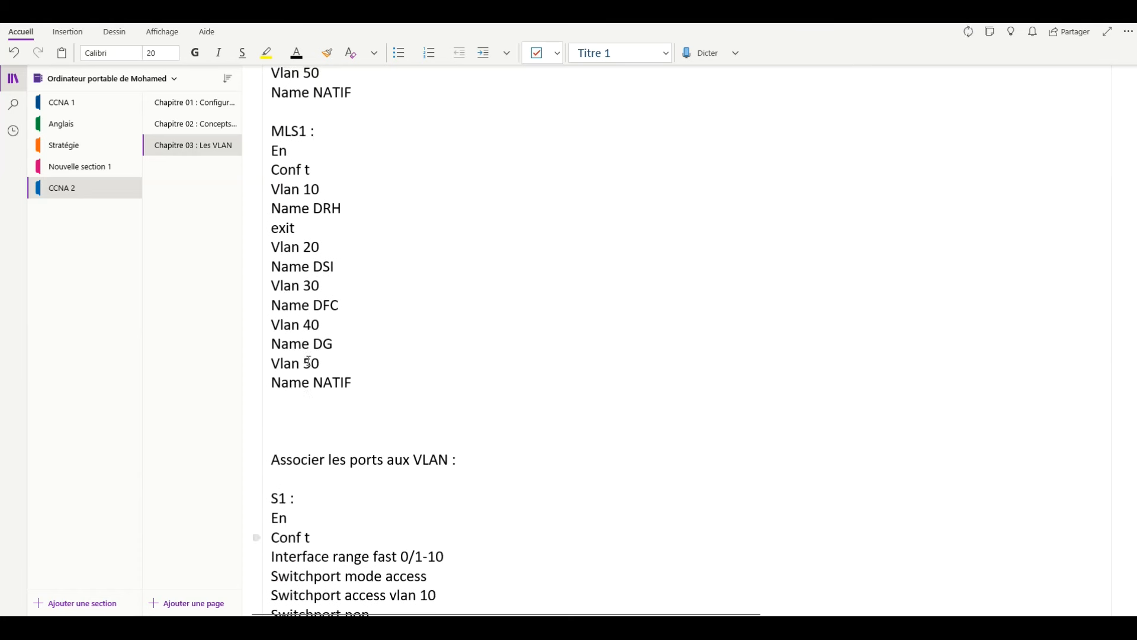
left_click(298, 413)
key("BackSpace")
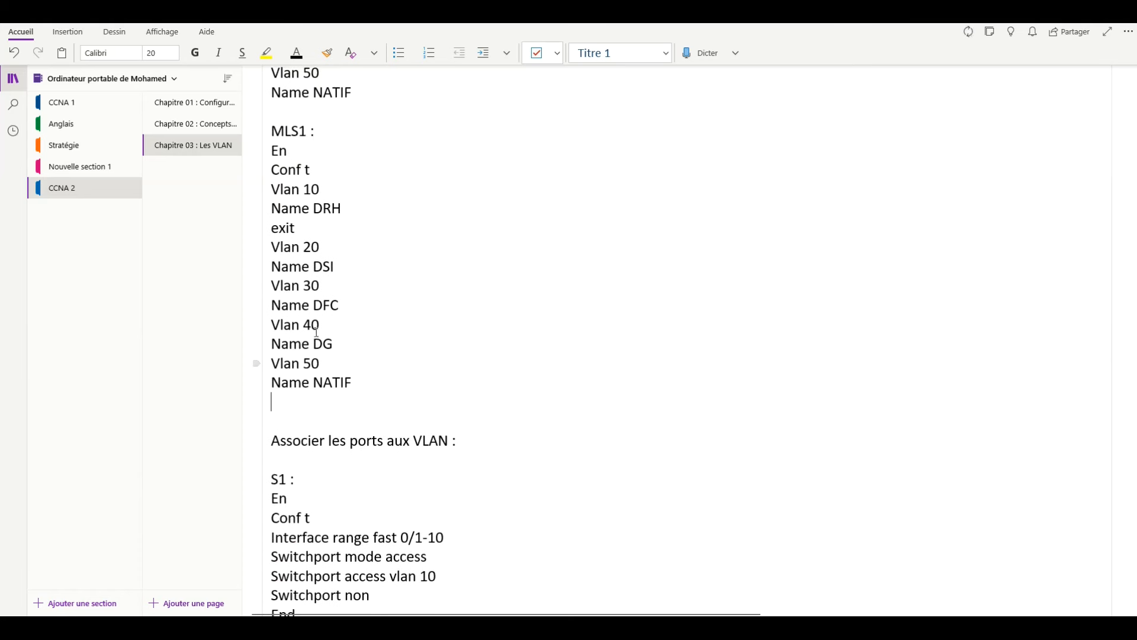
Insert the line Hostname MLS02 after Conf t in the duplicated block.
left_click(315, 163)
key("Return")
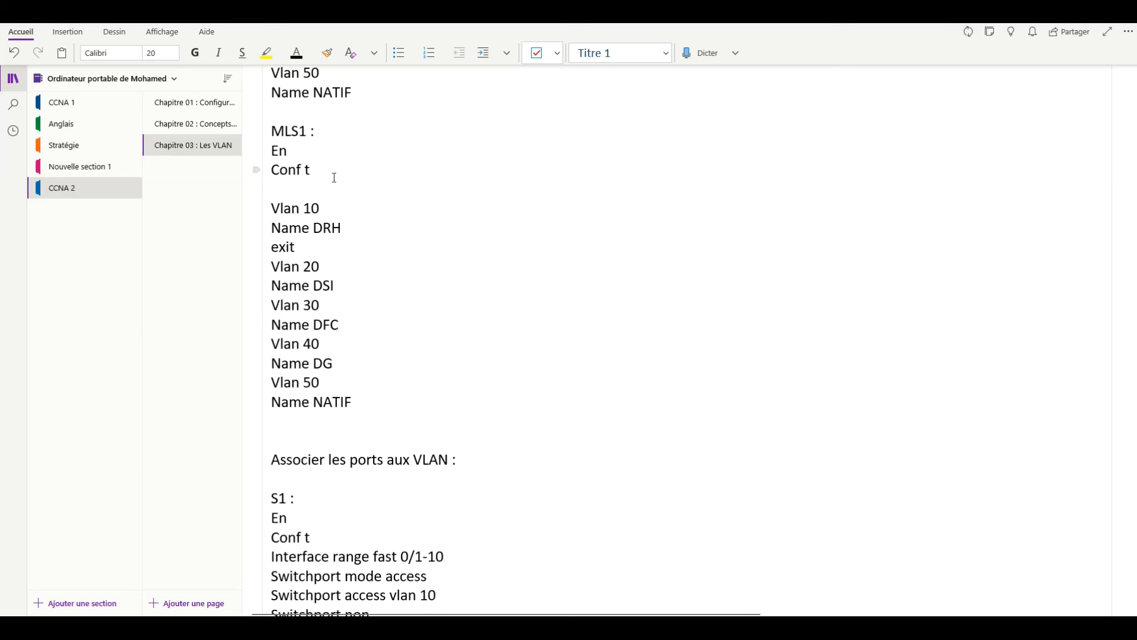
type("hostname MLS02")
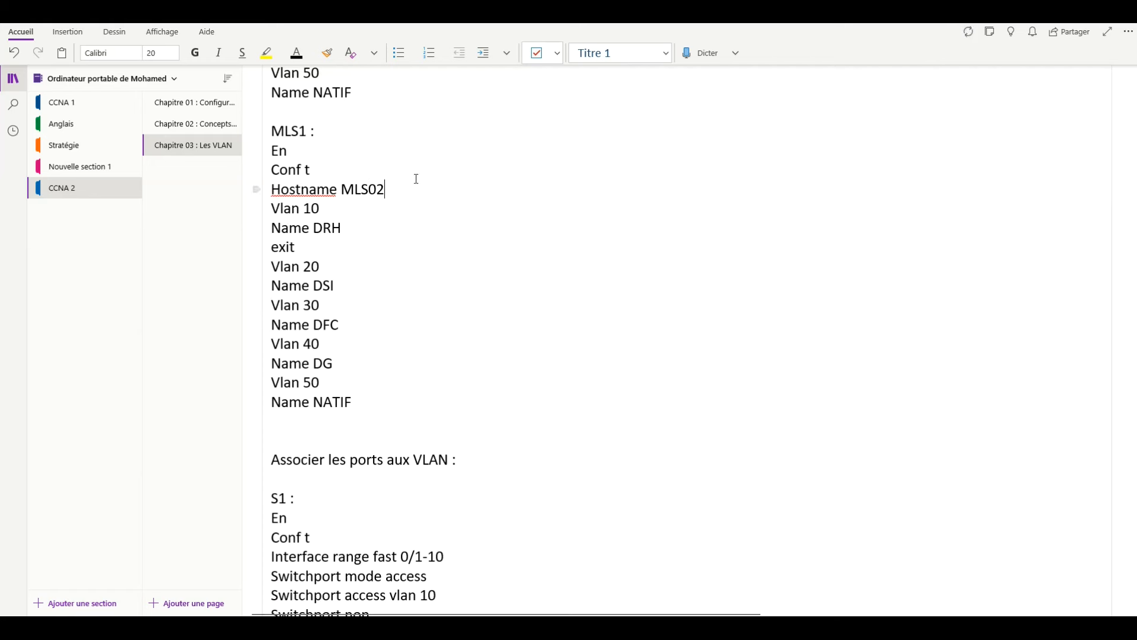
Copy the hostname line into the first MLS1 block after Conf t and change it to Hostname MLS01.
left_click_drag(415, 190, 268, 187)
key("ctrl+c")
scroll(363, 223, "up", 5)
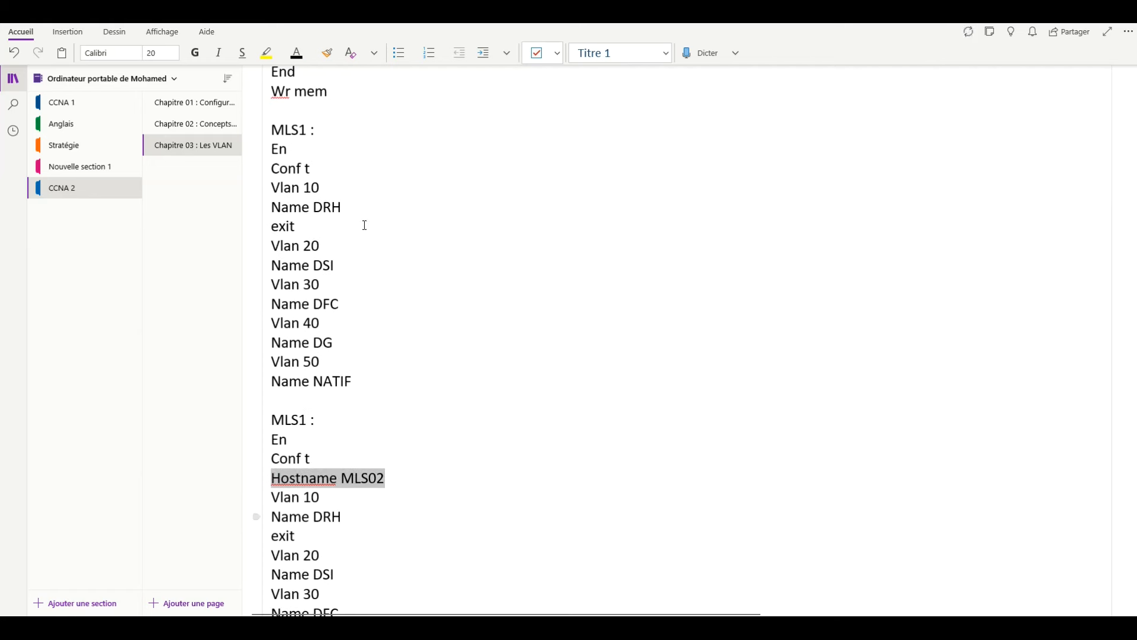
left_click(329, 170)
key("Return")
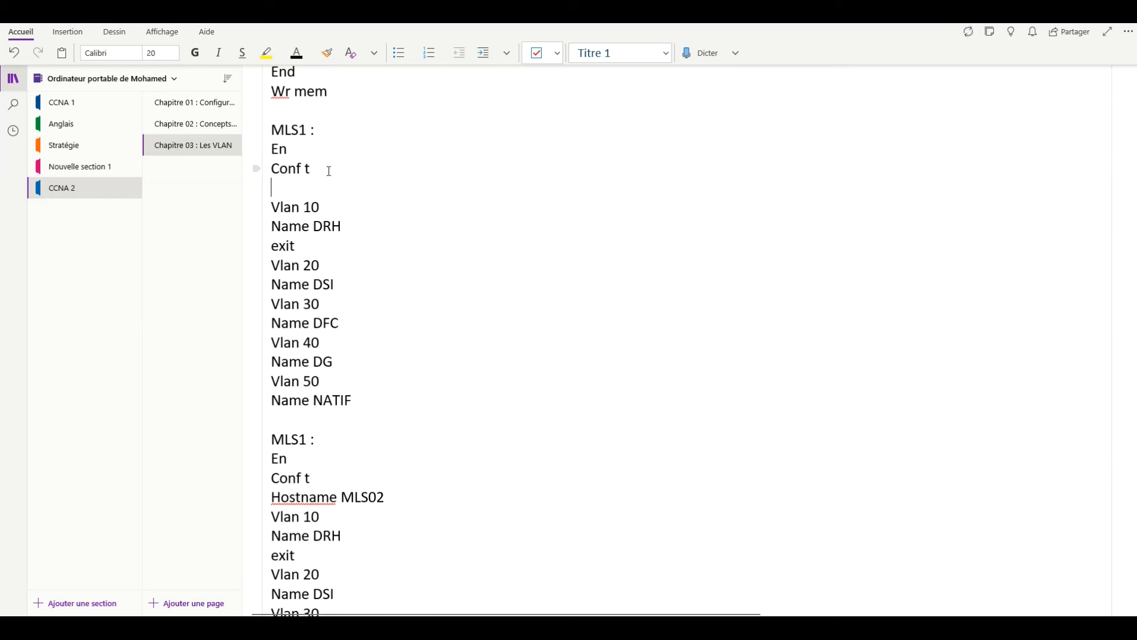
key("ctrl+v")
key("BackSpace")
type("1")
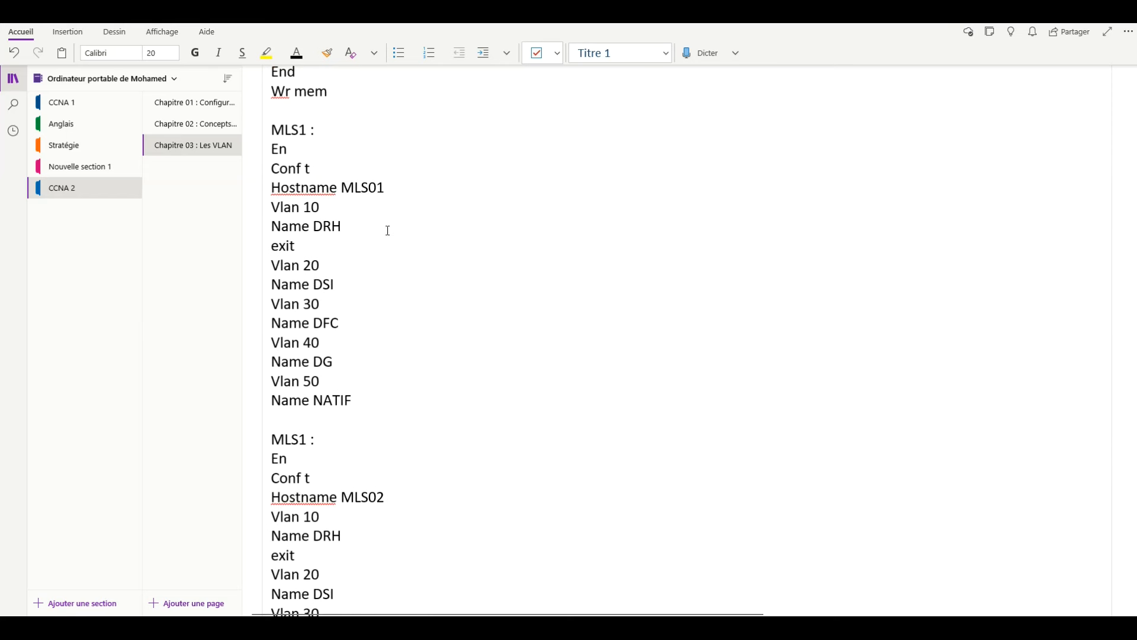
Finish the first MLS1 block with the lines End and Wr mem after Name NATIF.
left_click(368, 399)
key("Return")
type("end")
key("Return")
type("wr mem")
key("Return")
Append the lines End and Wr mem to the duplicated block and remove the extra blank lines below it.
scroll(370, 398, "down", 5)
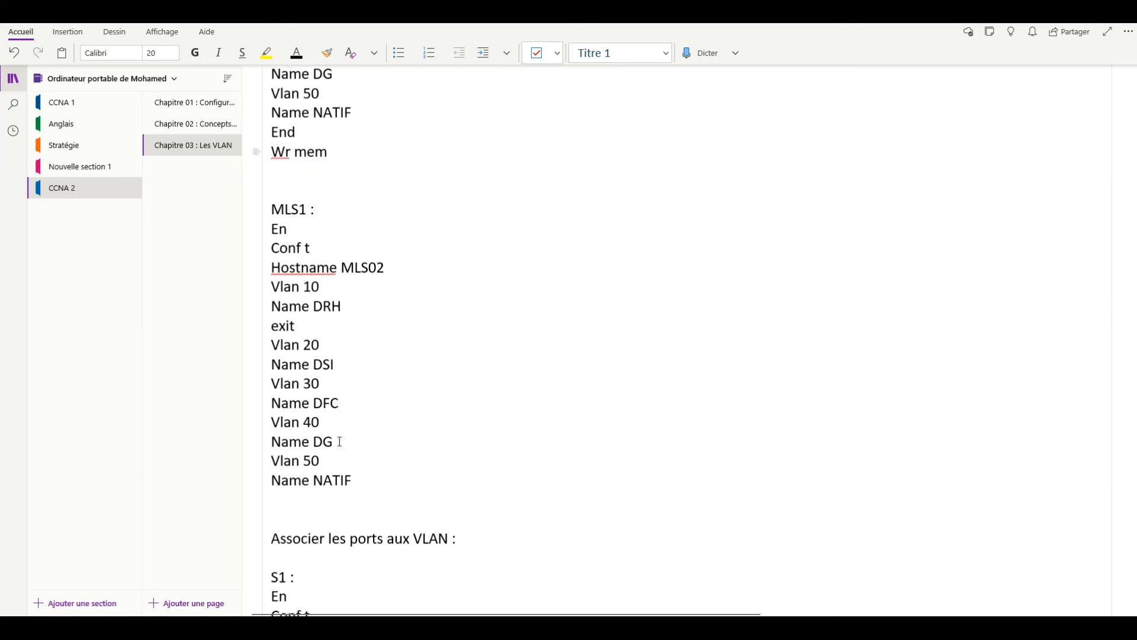
left_click(362, 480)
key("Return")
type("end")
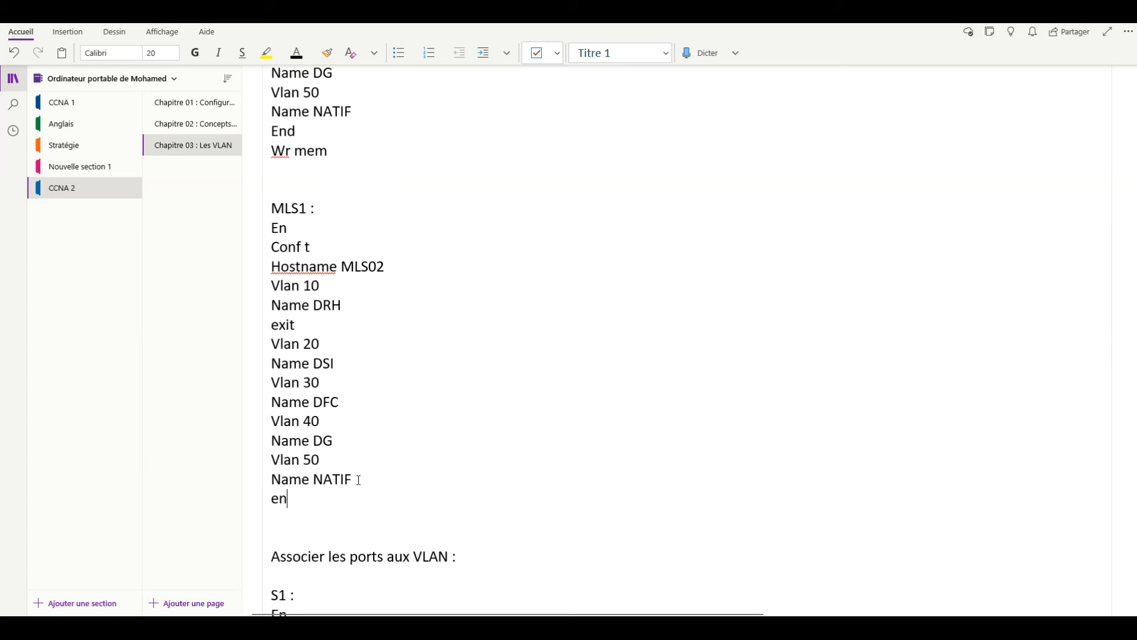
key("Return")
type("wrm")
key("BackSpace")
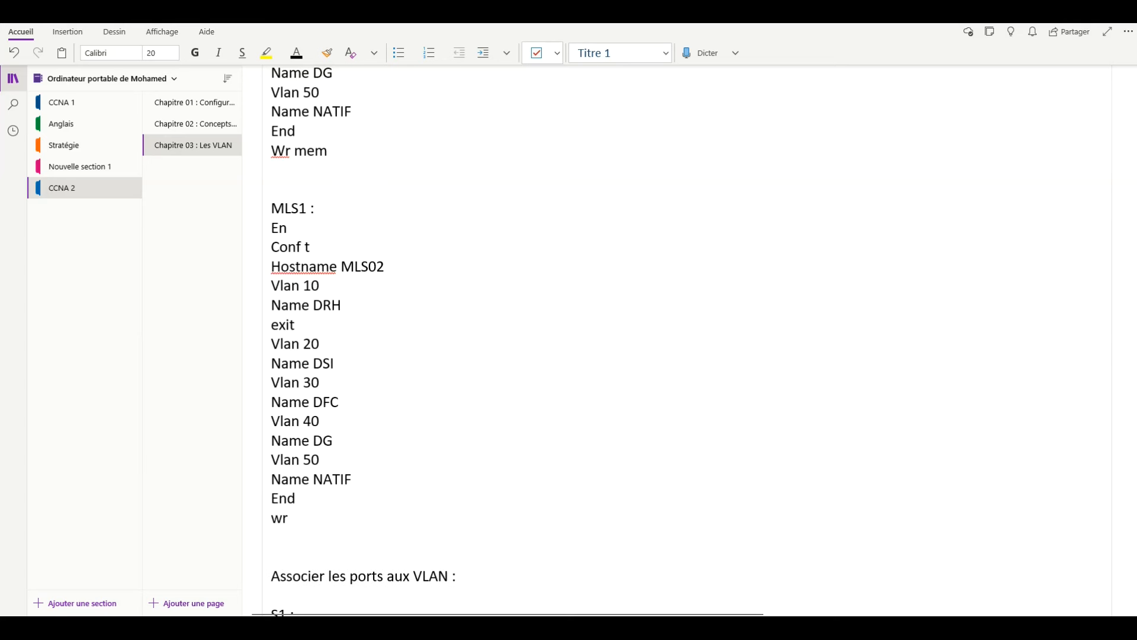
type("mem")
key("Return")
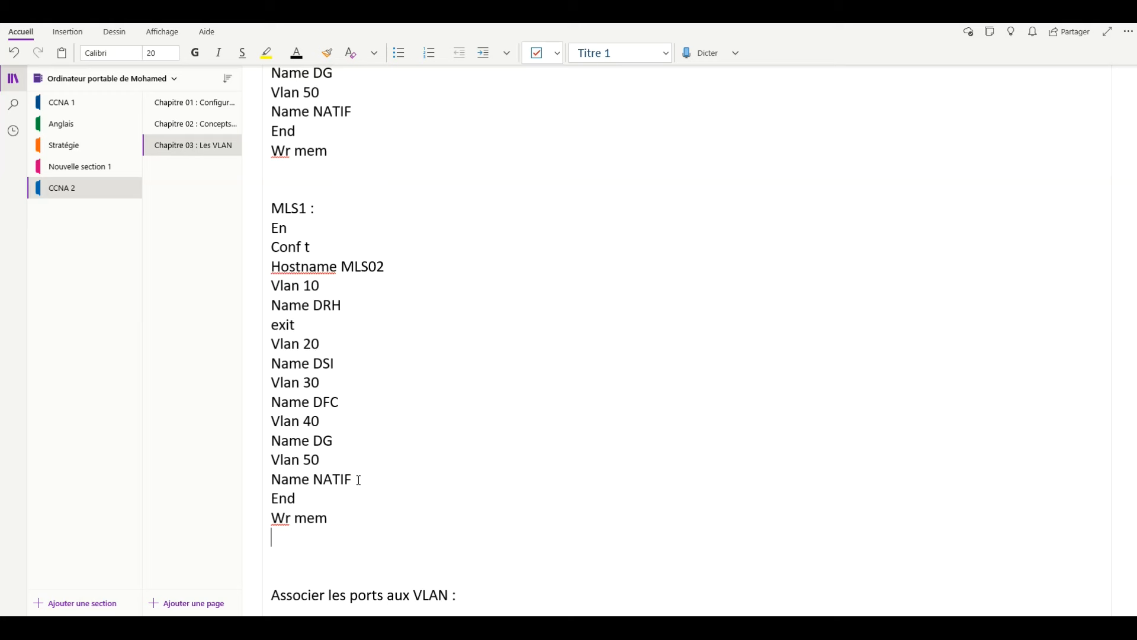
key("Delete")
key("Delete")
Change the duplicated block's heading to "MLS2 :".
scroll(367, 480, "up", 5)
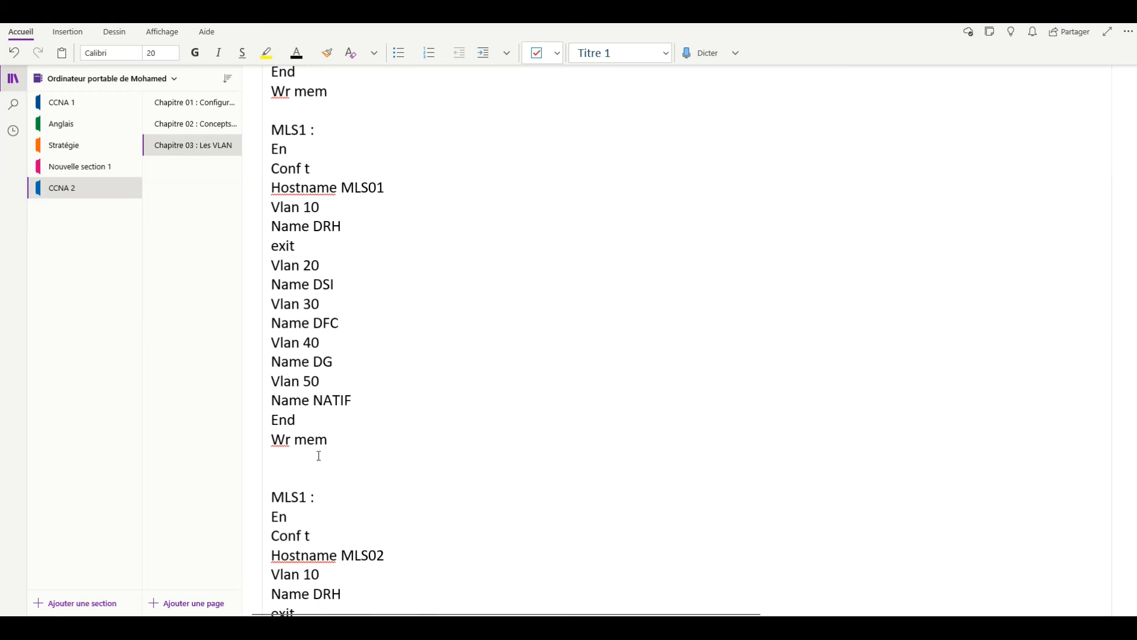
left_click_drag(299, 500, 308, 499)
type("2")
Copy the MLS1 commands from En to Wr mem, switch to Packet Tracer and open the MLS1 switch's command line.
left_click_drag(269, 150, 356, 464)
key("ctrl+c")
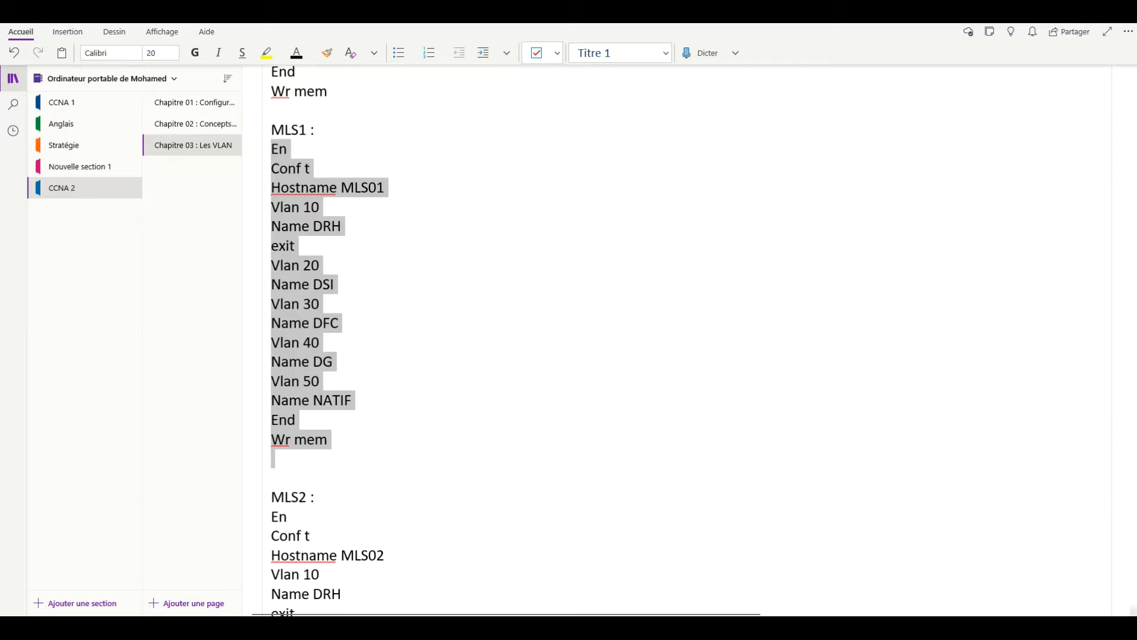
mouse_move(700, 628)
left_click(449, 581)
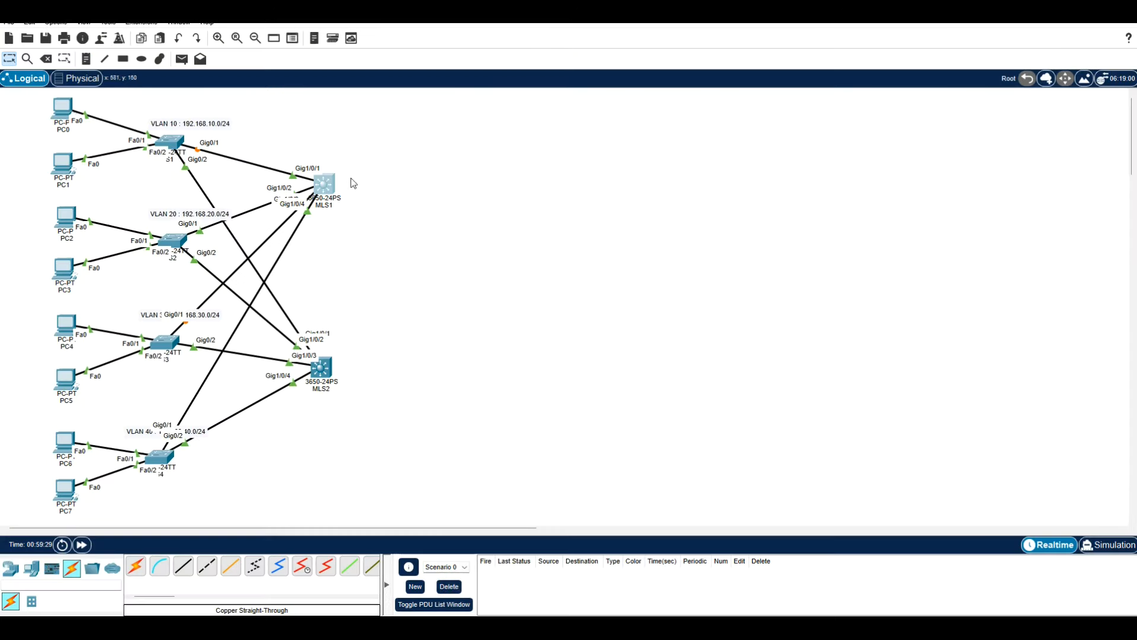
left_click(320, 188)
key("Return")
key("Return")
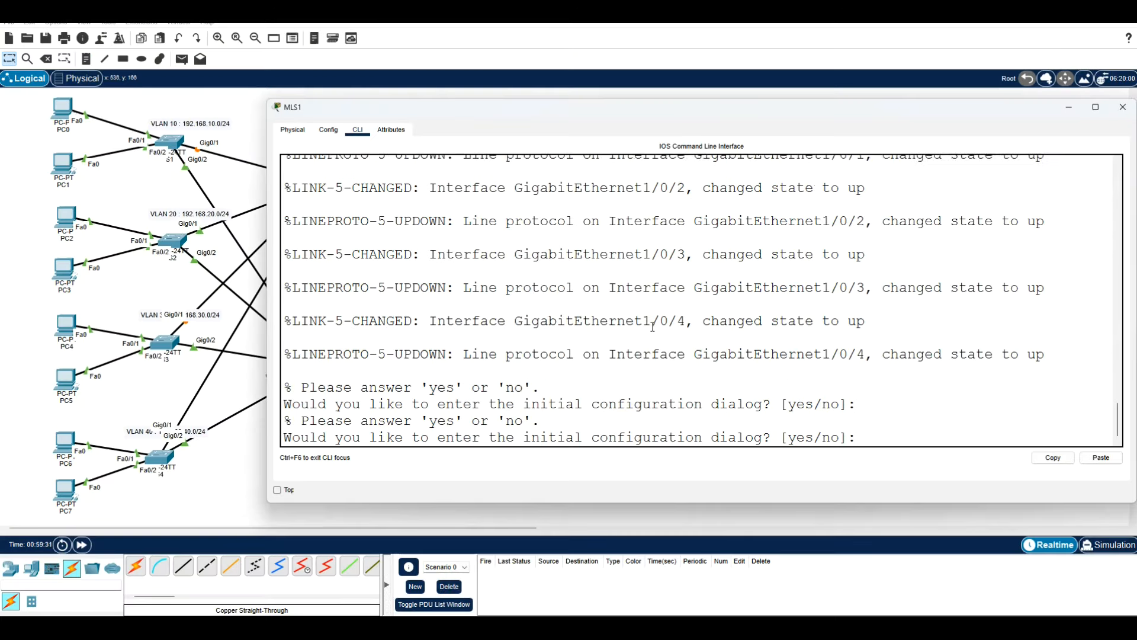
key("Return")
left_click_drag(699, 111, 590, 25)
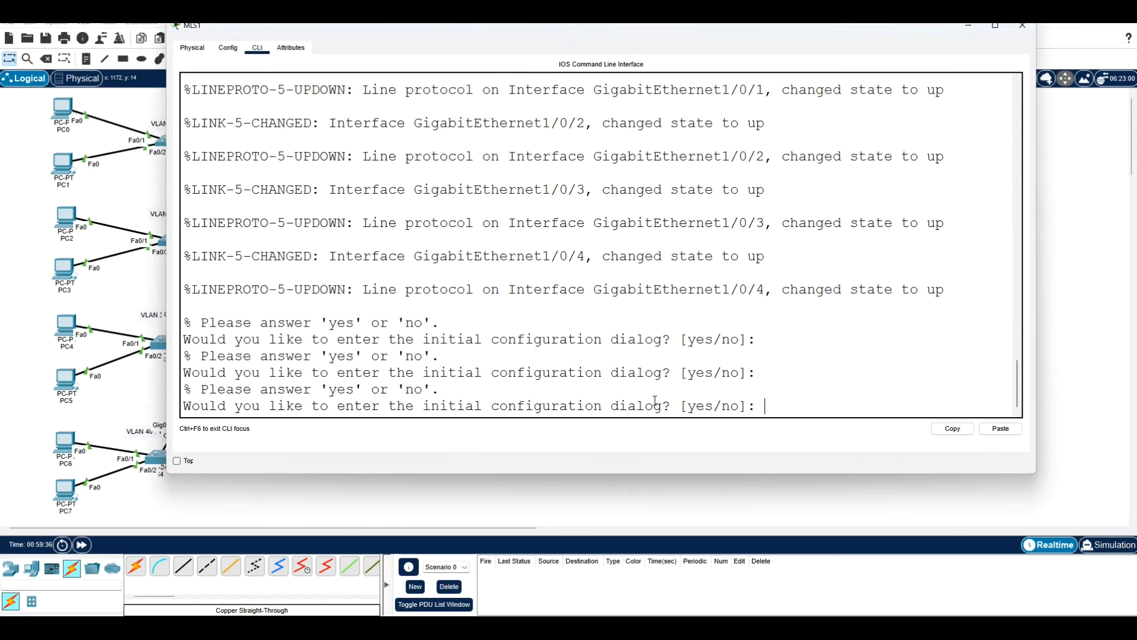
Answer no to MLS1's initial configuration dialog and bring up the Switch> prompt.
left_click(765, 407)
type("no")
key("Return")
key("Return")
key("Return")
key("Return")
key("Return")
key("Return")
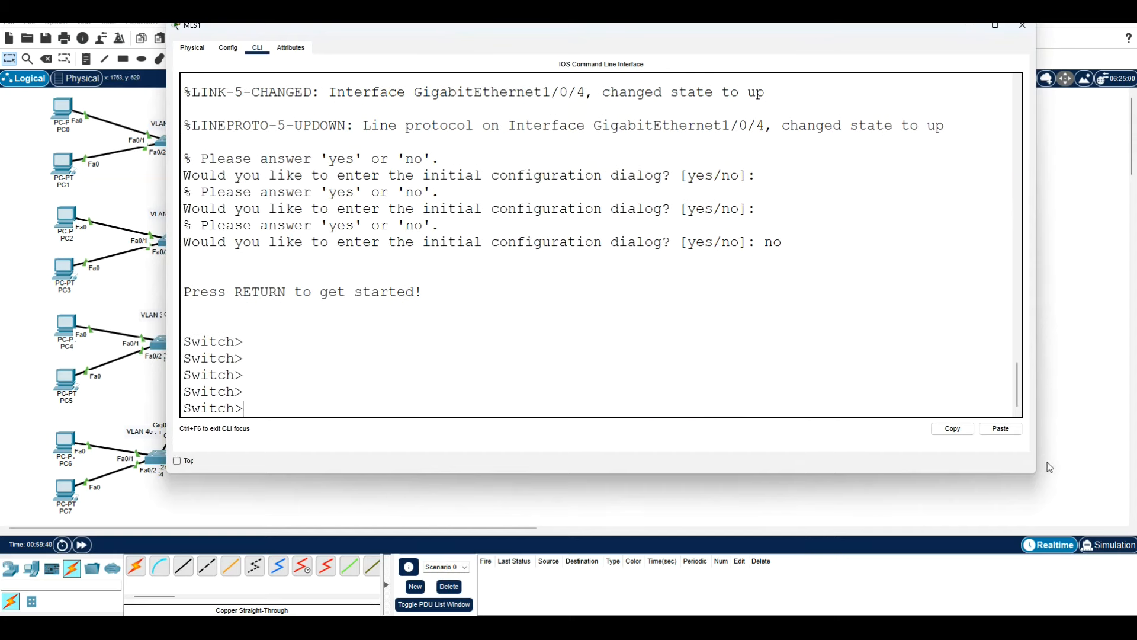
Paste the copied VLAN commands into MLS1's command line to run them and review the output.
left_click(1001, 428)
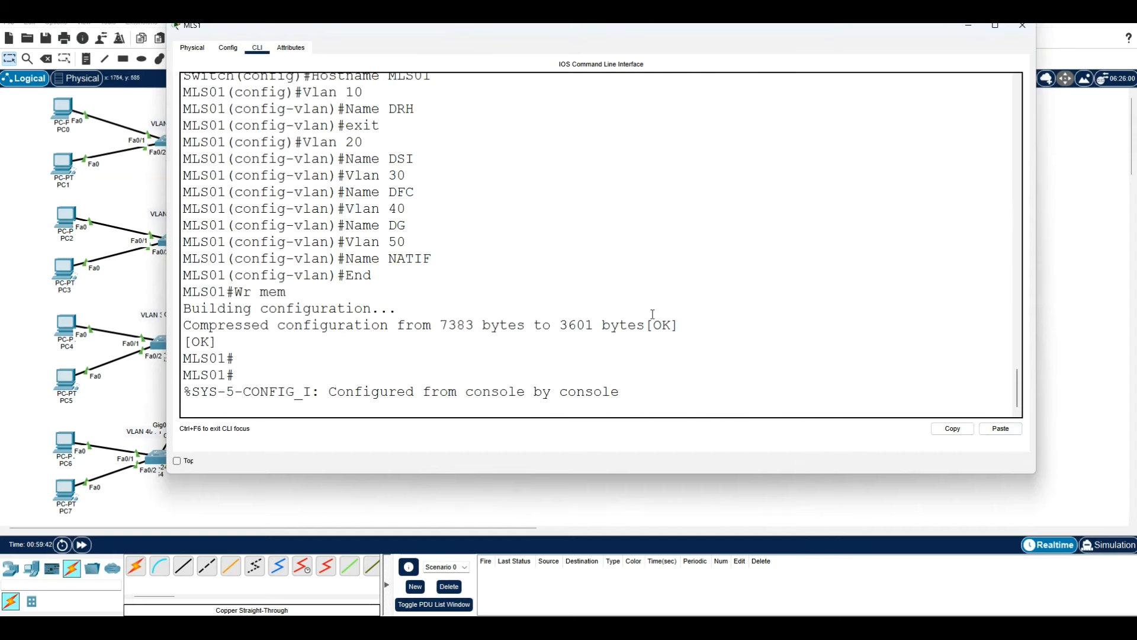
scroll(634, 300, "up", 2)
scroll(634, 301, "up", 1)
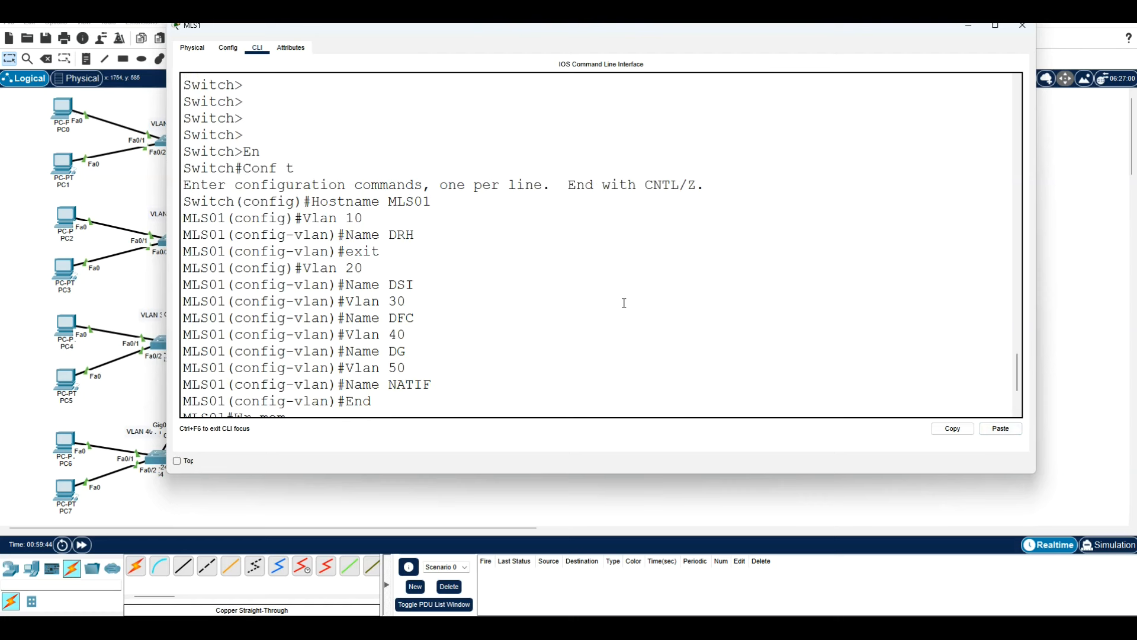
scroll(624, 302, "up", 2)
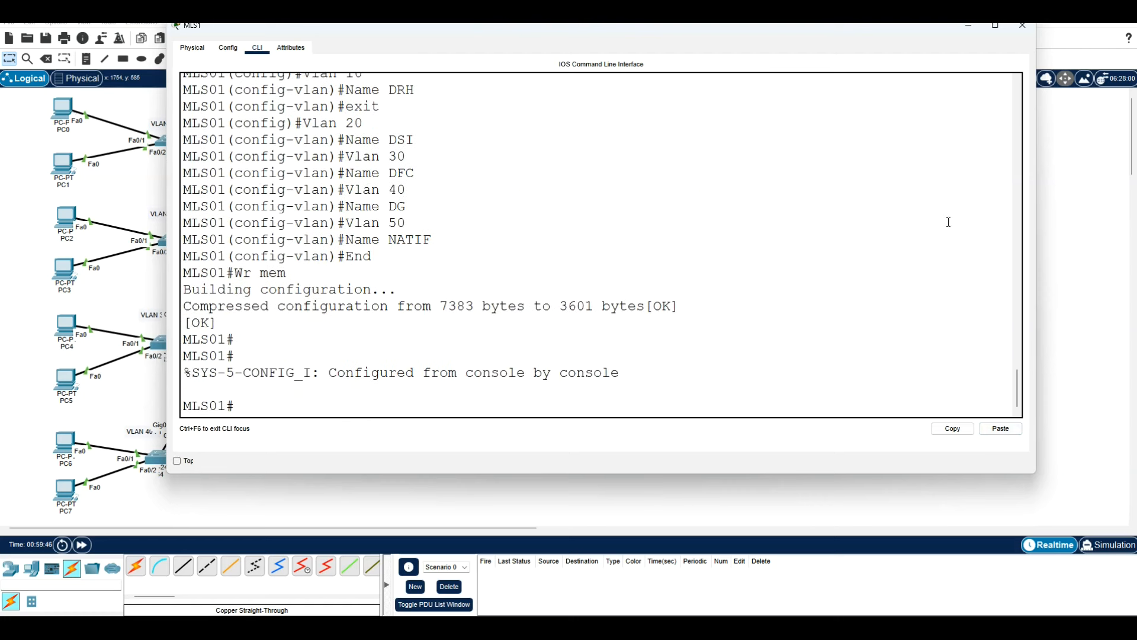
Switch to OneNote, copy the MLS2 commands from En to Wr mem, and return to the Packet Tracer topology.
left_click(1073, 249)
mouse_move(727, 627)
left_click(674, 627)
scroll(320, 426, "down", 7)
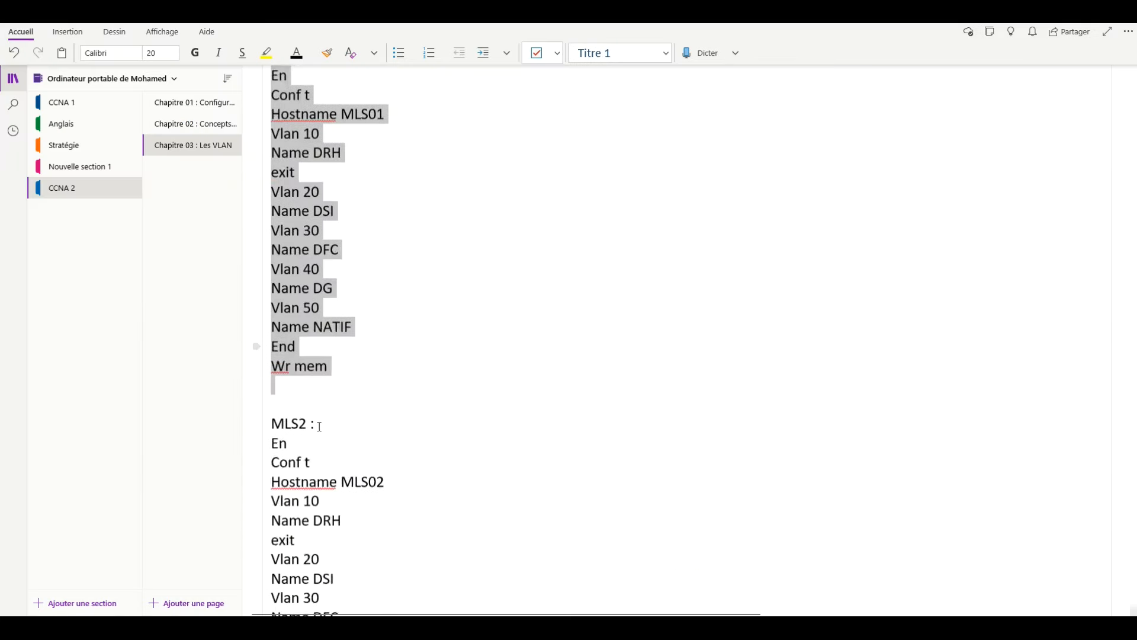
scroll(277, 148, "up", 3)
left_click_drag(271, 130, 358, 441)
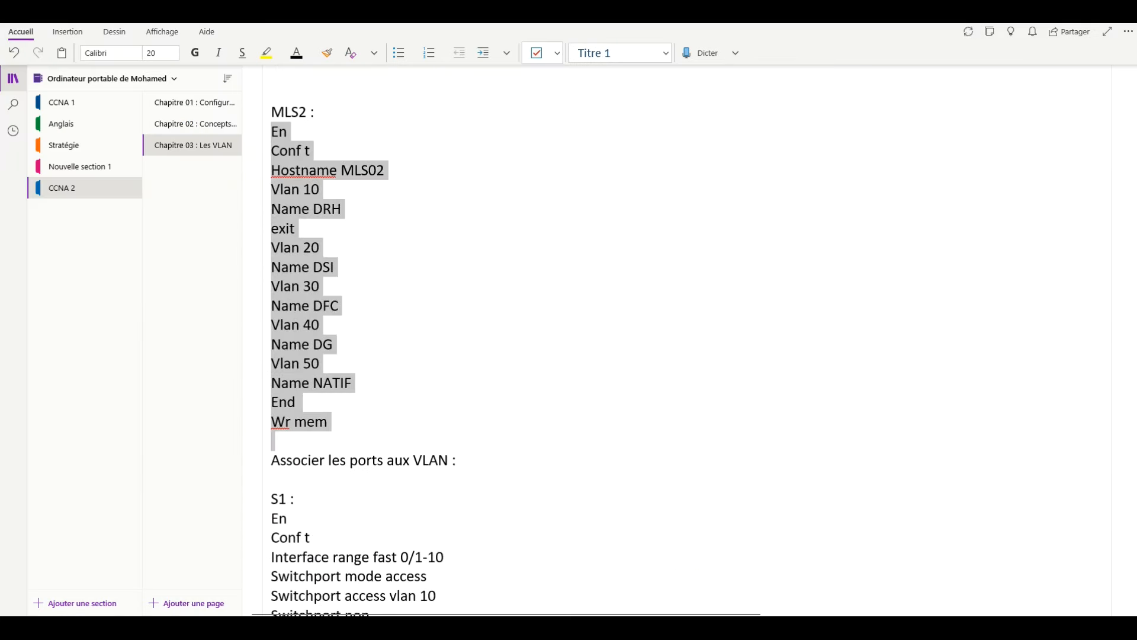
left_click(674, 627)
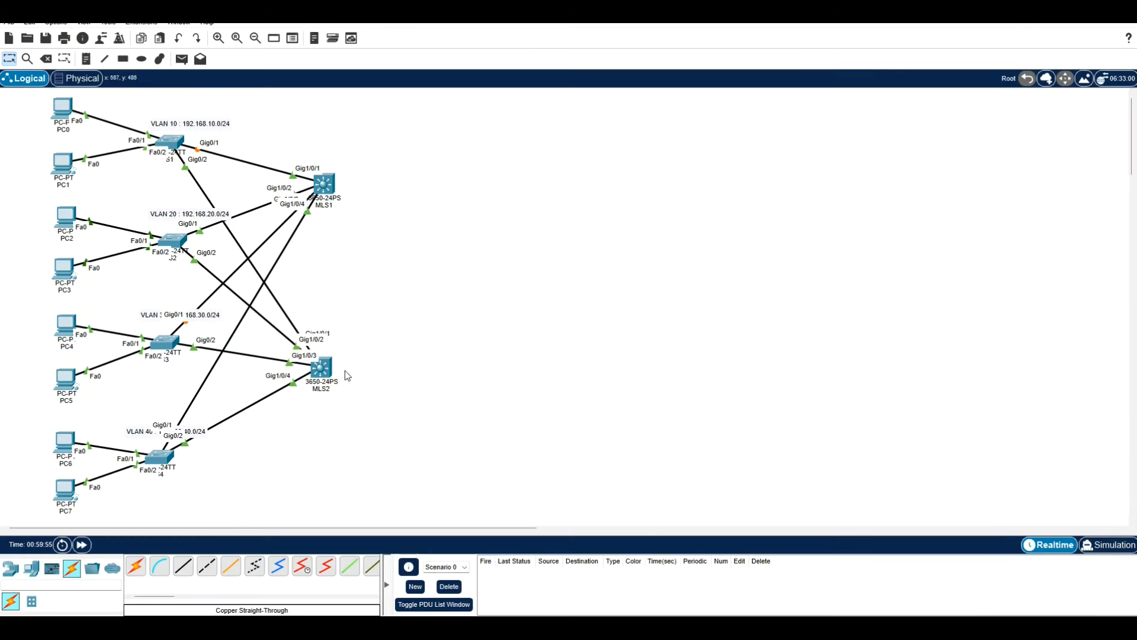
Open the MLS2 switch's command line and enlarge its window.
left_click(324, 372)
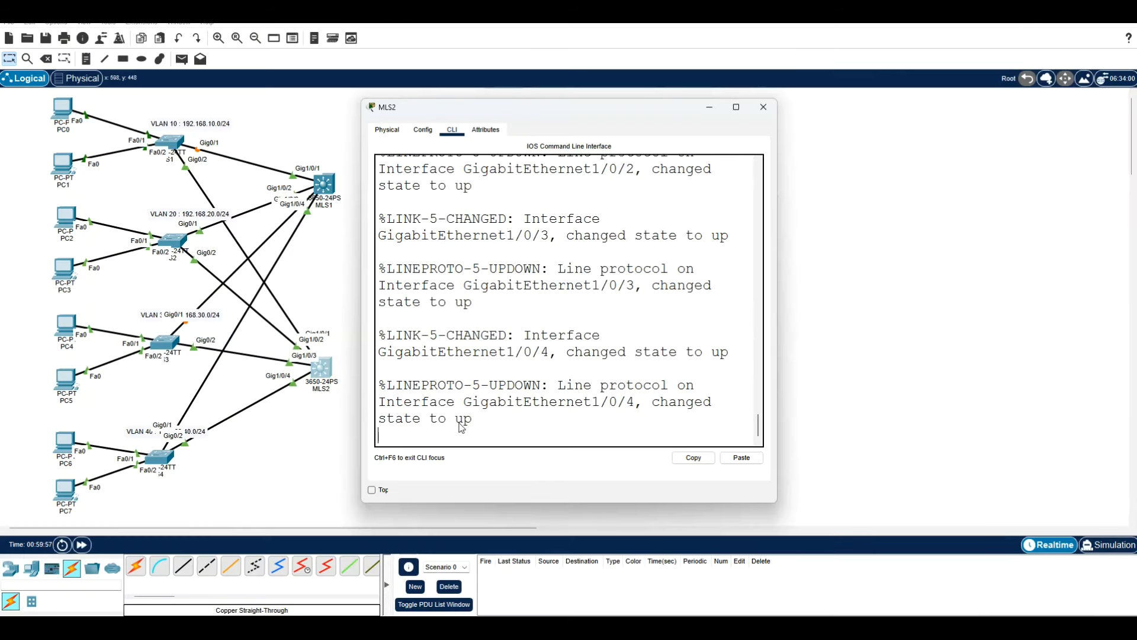
left_click_drag(780, 352, 1133, 394)
left_click_drag(364, 302, 153, 254)
left_click_drag(539, 102, 549, 36)
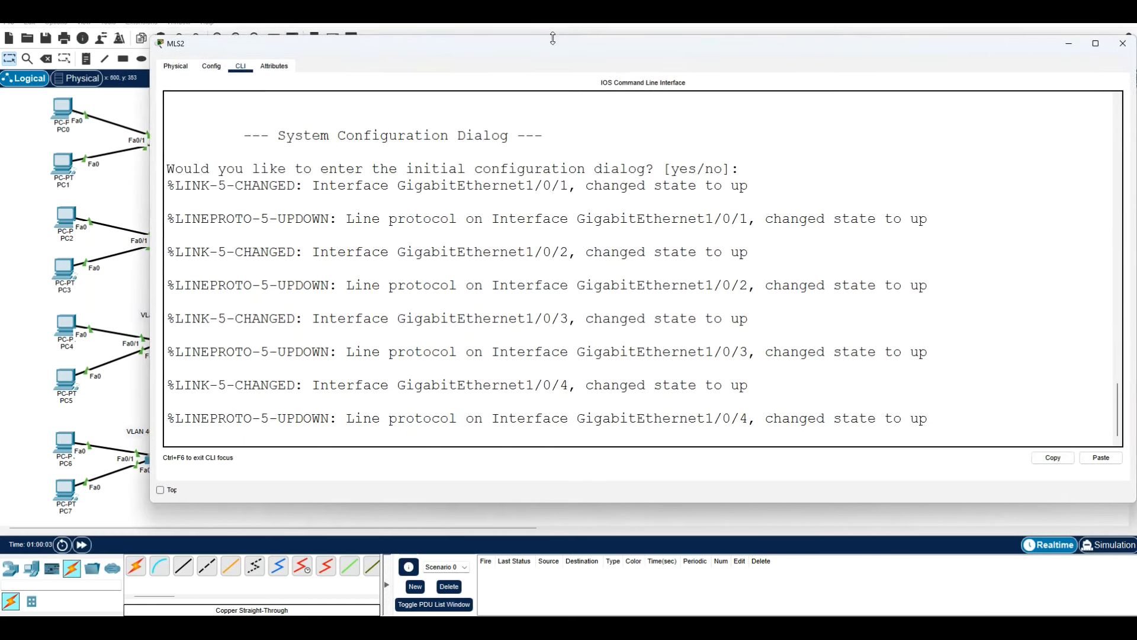
Answer no to MLS2's initial configuration dialog and paste the copied VLAN commands at the Switch> prompt to run them.
key("Return")
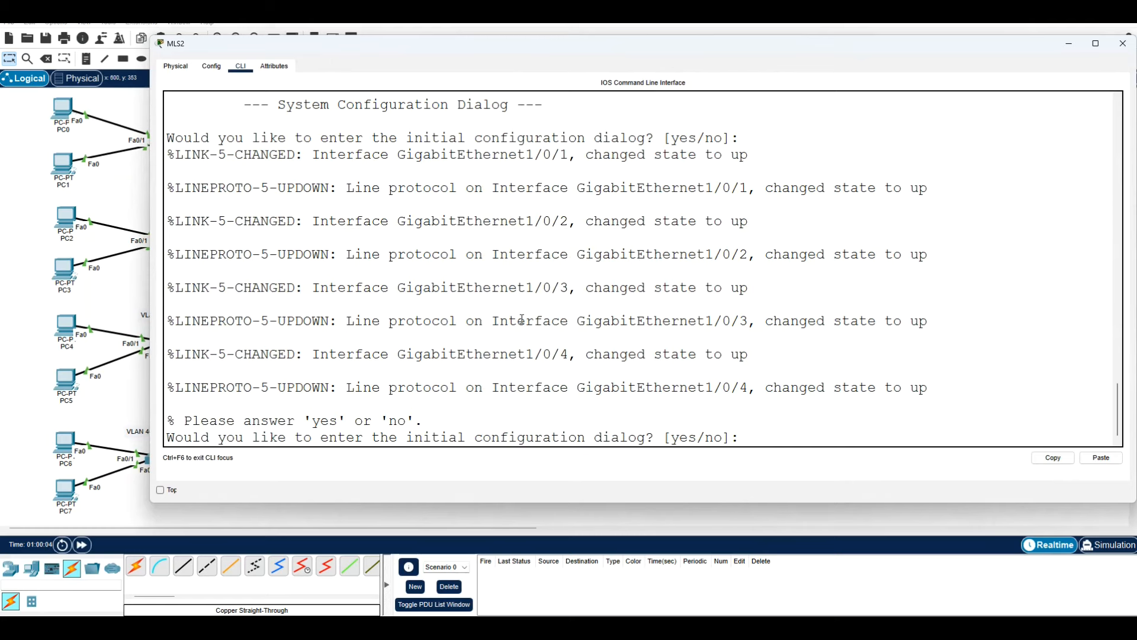
type("no")
key("Return")
key("Return")
key("Return")
key("Return")
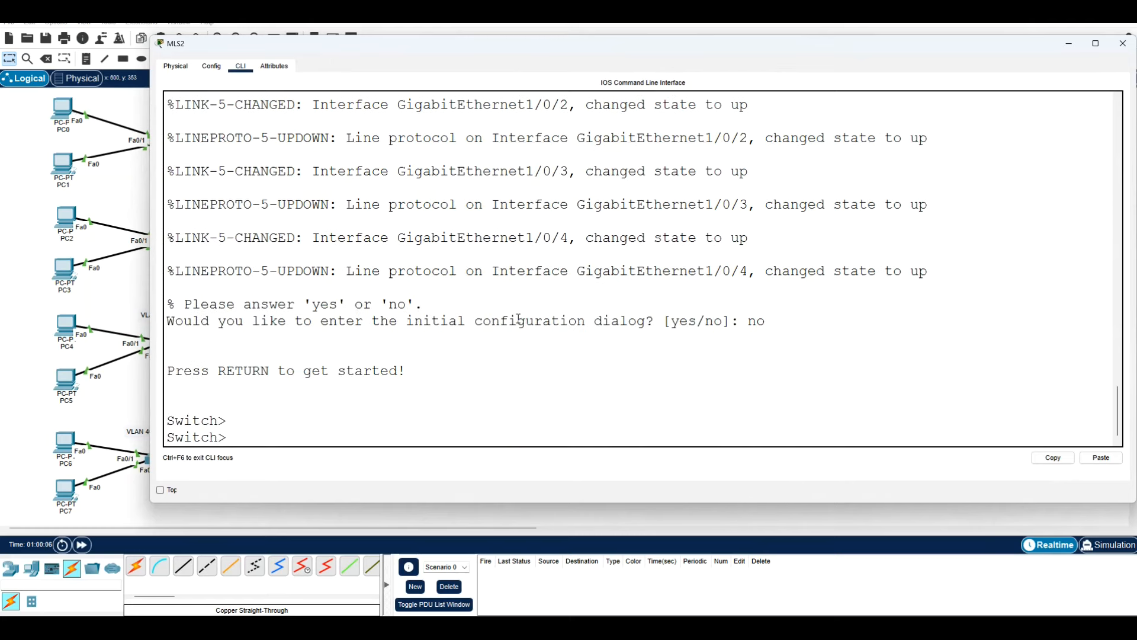
left_click(1101, 457)
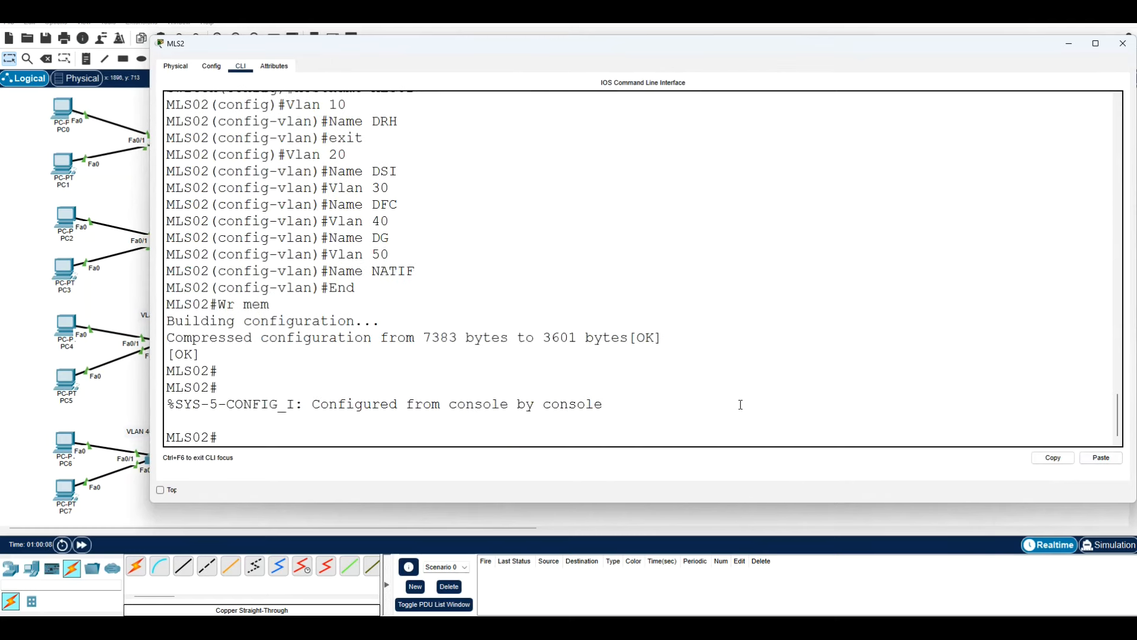
left_click(123, 396)
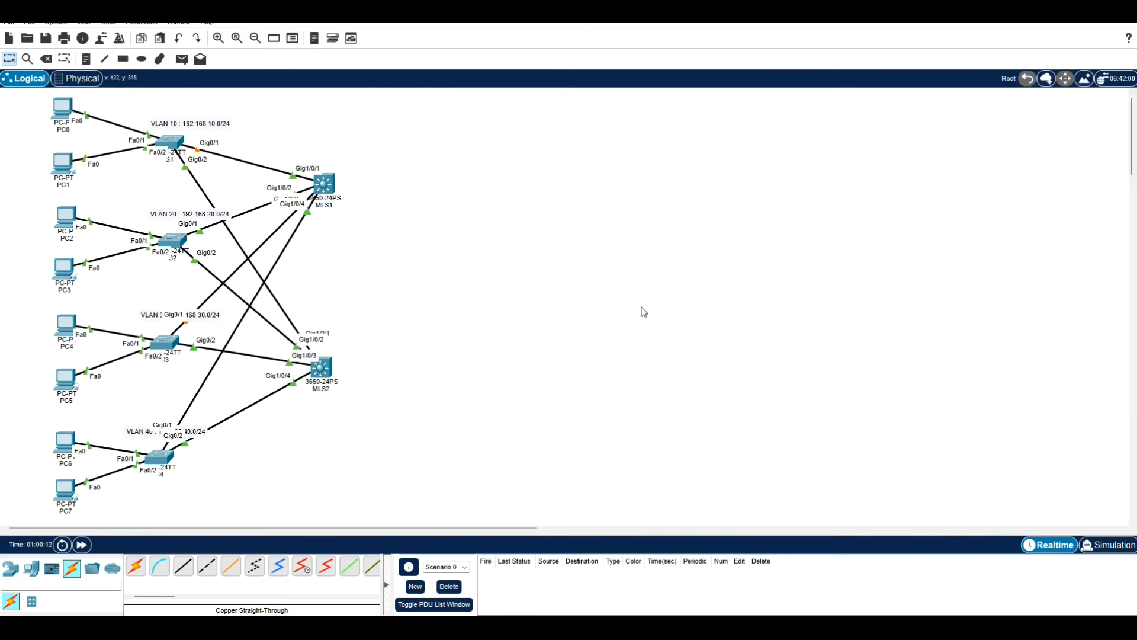
left_click(51, 43)
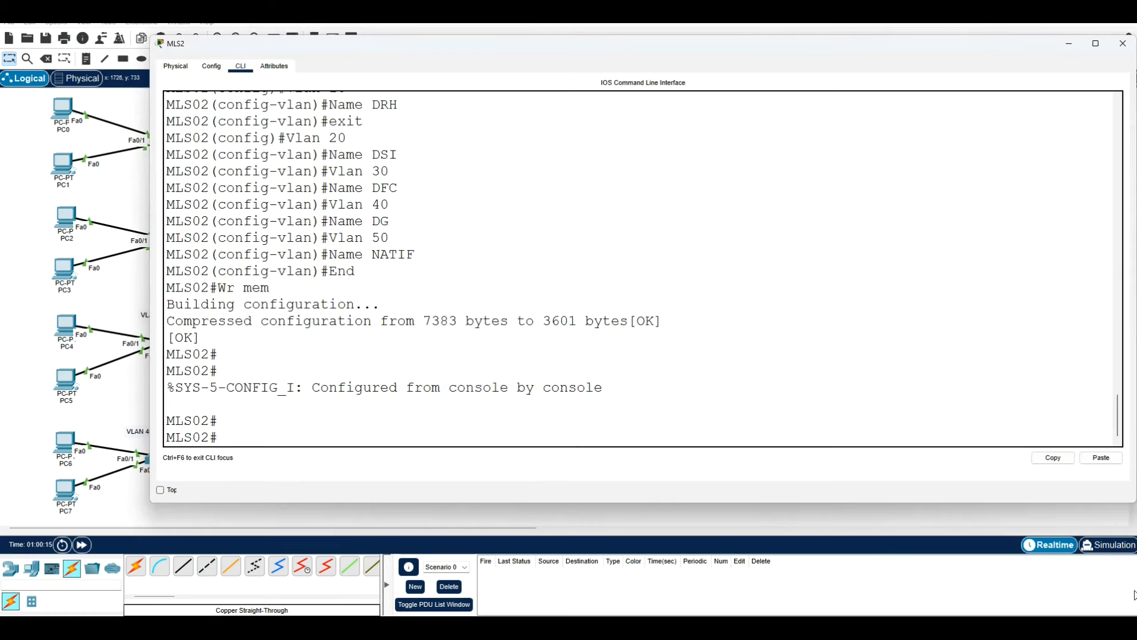
left_click(938, 522)
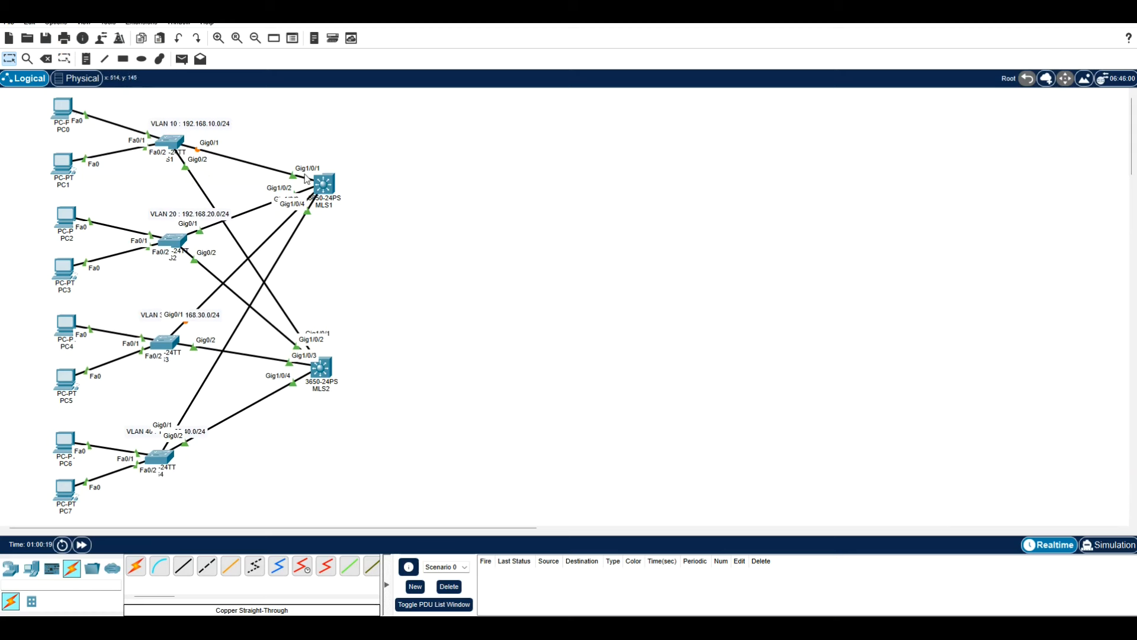
left_click_drag(327, 187, 323, 187)
left_click(481, 264)
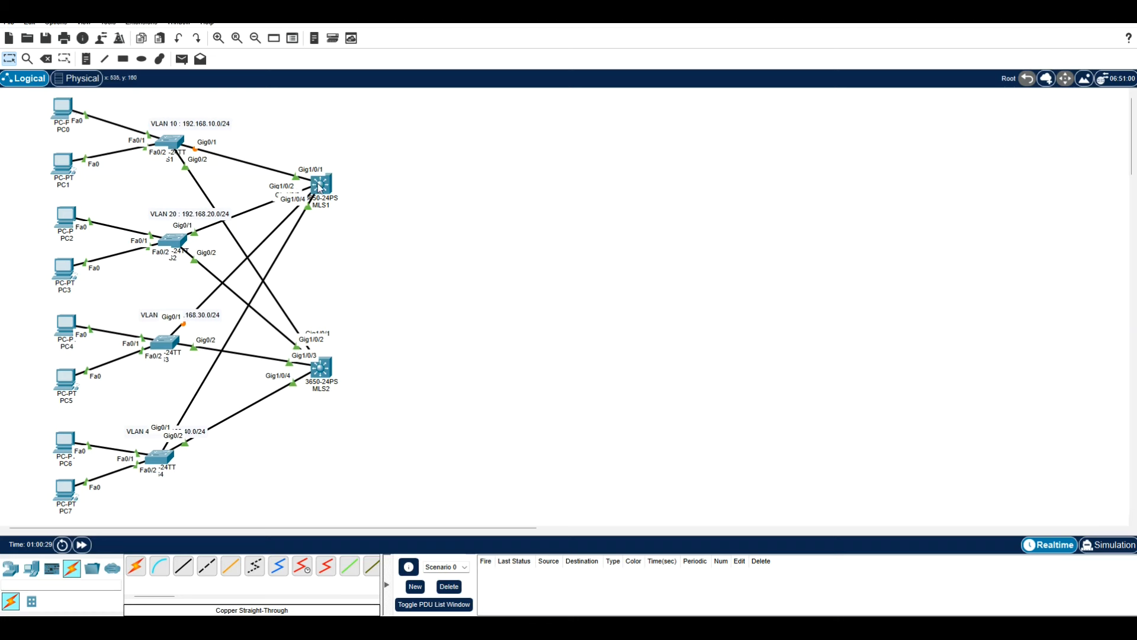
mouse_move(316, 197)
mouse_move(298, 156)
left_mouse_down()
mouse_move(273, 216)
mouse_move(313, 218)
mouse_move(305, 151)
mouse_move(292, 155)
mouse_move(304, 146)
left_mouse_up()
mouse_move(227, 136)
left_mouse_down()
mouse_move(188, 155)
mouse_move(181, 185)
mouse_move(221, 142)
mouse_move(211, 128)
left_mouse_up()
mouse_move(198, 217)
left_mouse_down()
mouse_move(188, 282)
mouse_move(195, 212)
mouse_move(188, 220)
left_mouse_up()
mouse_move(300, 323)
left_mouse_down()
mouse_move(267, 385)
mouse_move(307, 333)
mouse_move(287, 324)
left_mouse_up()
mouse_move(349, 283)
left_mouse_down()
mouse_move(349, 320)
mouse_move(352, 283)
mouse_move(367, 280)
left_mouse_up()
Run show interfaces gigabitEthernet 1/0/1 switchport in MLS1's command line.
left_click(320, 185)
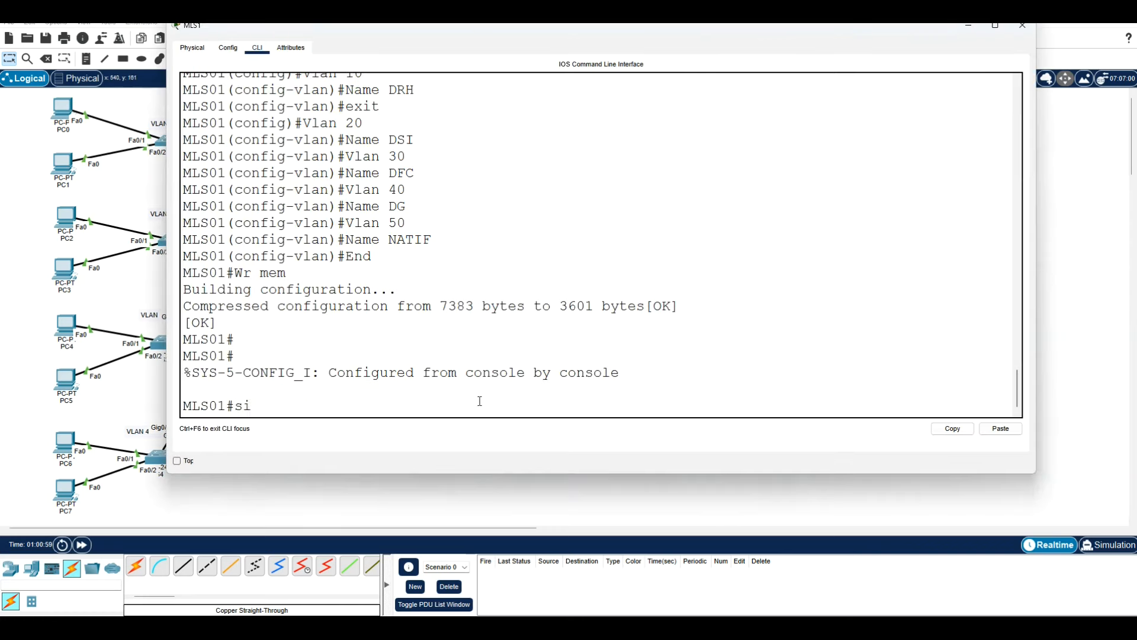
type("show inter")
key("Tab")
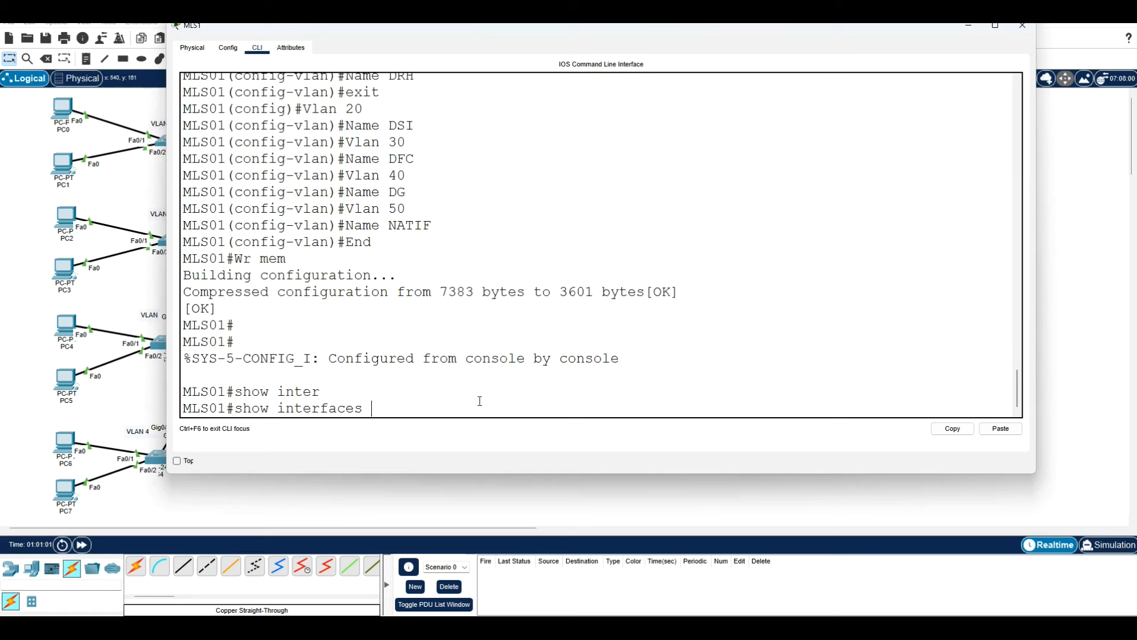
type("gi")
key("Tab")
type("1")
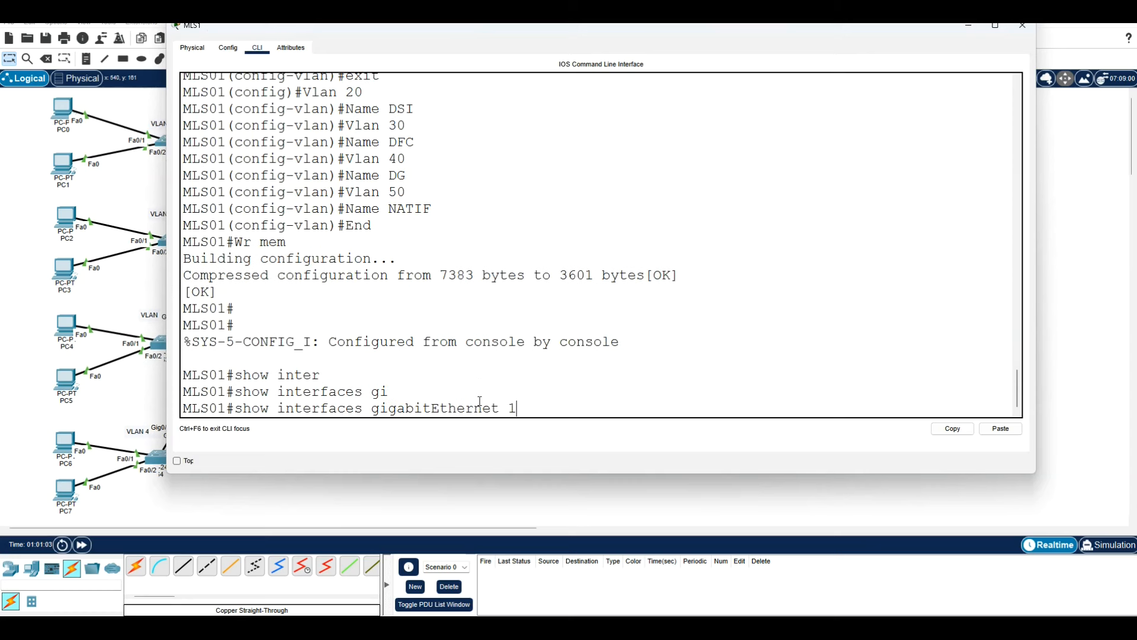
type("/0/1 sw")
key("Tab")
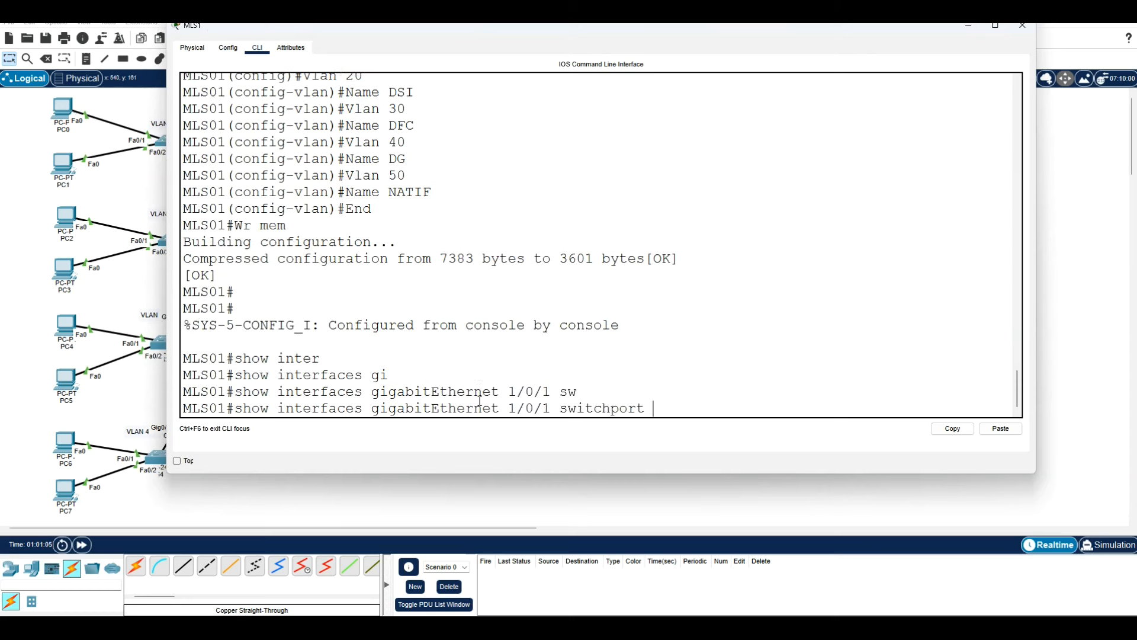
key("Return")
Display the rest of the switchport output and examine the administrative and operational modes of Gig1/0/1.
key("space")
scroll(473, 370, "up", 3)
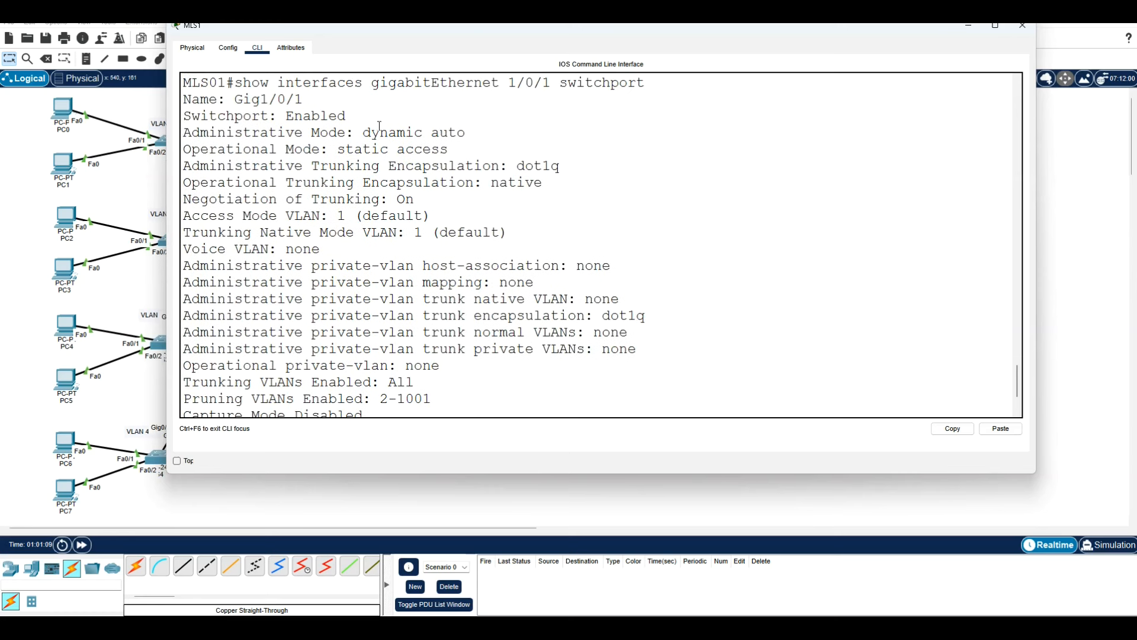
left_click_drag(358, 133, 465, 132)
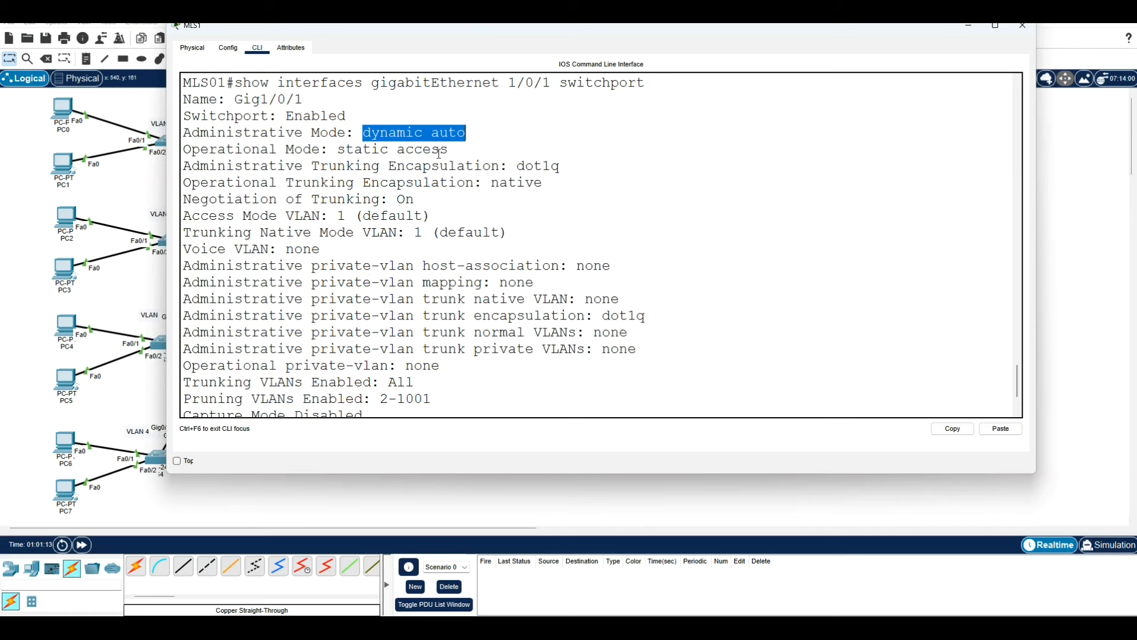
left_click_drag(449, 149, 336, 149)
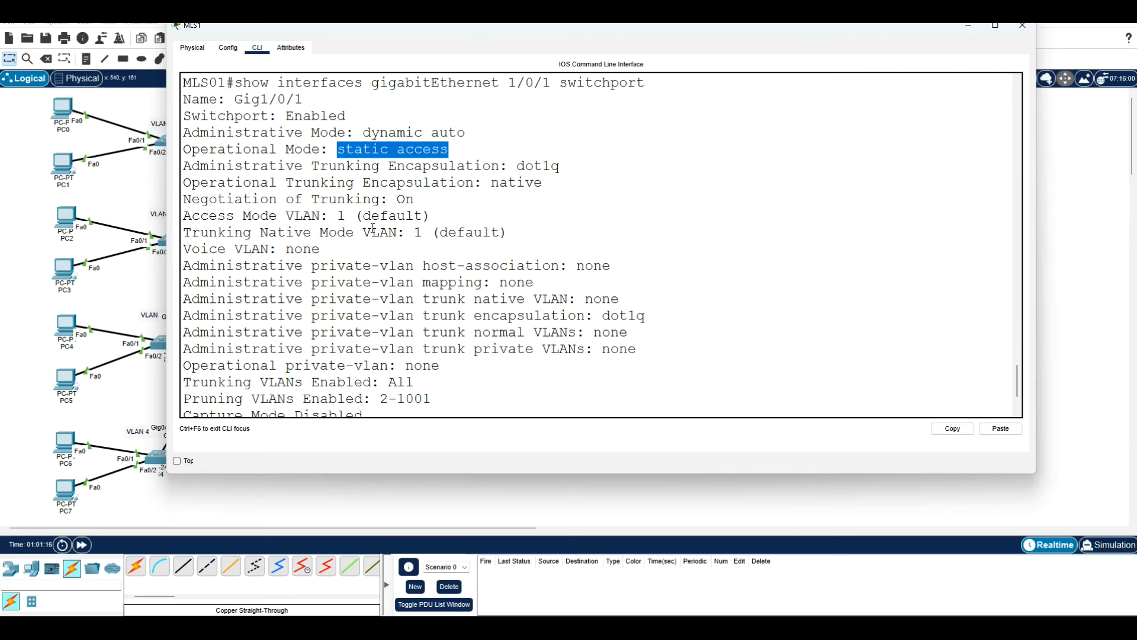
scroll(373, 230, "down", 2)
left_click(247, 406)
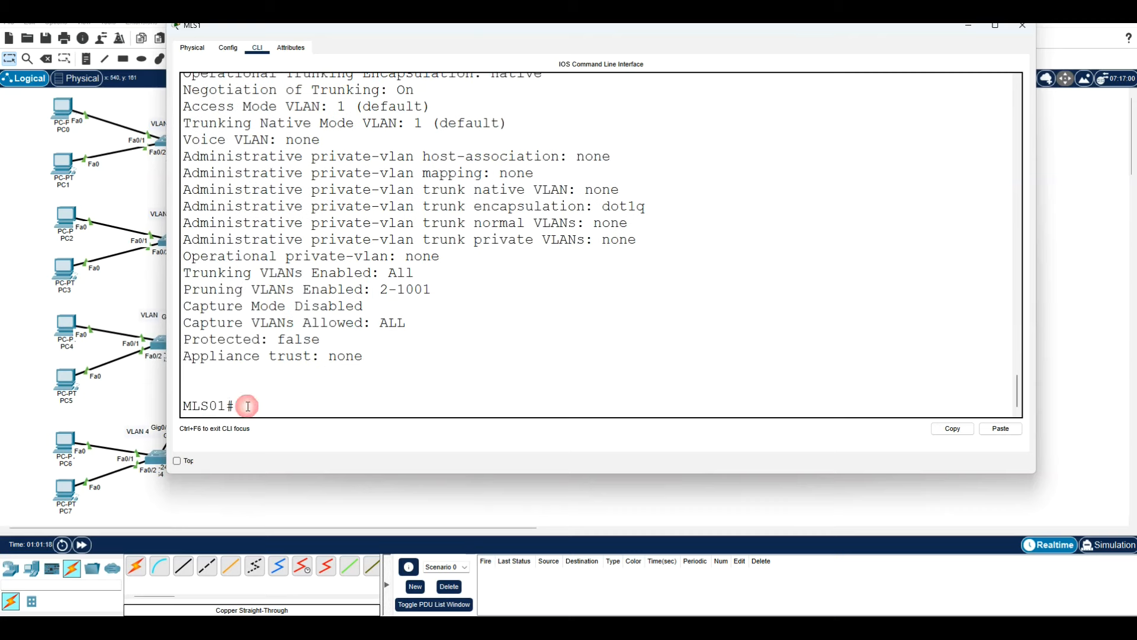
Switch to OneNote and add the heading "MLS01 :" below the S4 command block.
left_click(1067, 274)
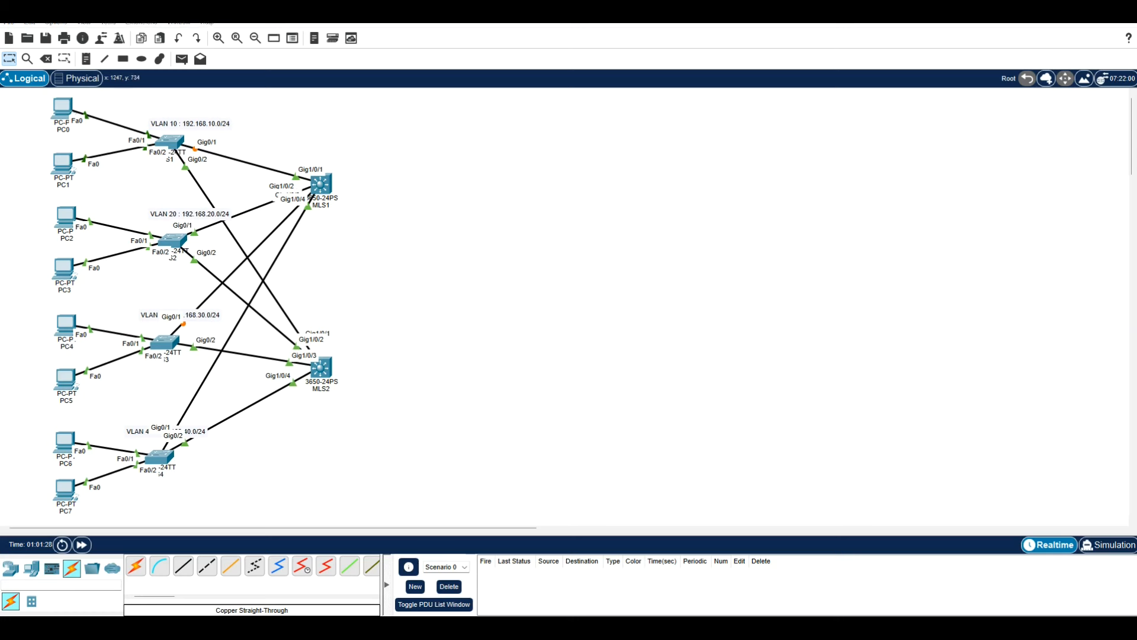
left_click(681, 628)
scroll(520, 437, "down", 14)
left_click(317, 290)
key("Return")
type("L")
key("BackSpace")
type("MLS01 :")
key("Return")
Write the lines En, Conf t and Inter range gi1/0/1-4 under the MLS01 heading.
type("en")
key("Return")
type("conf t")
key("Return")
type("inter")
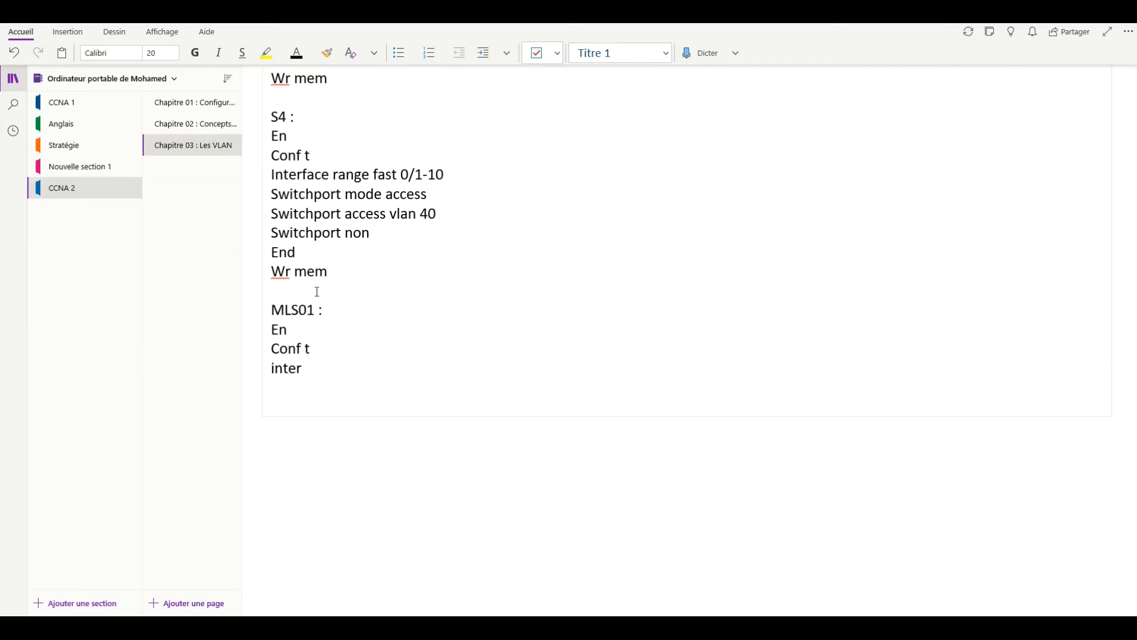
type(" range fa")
key("BackSpace")
key("BackSpace")
type("gi 1/0")
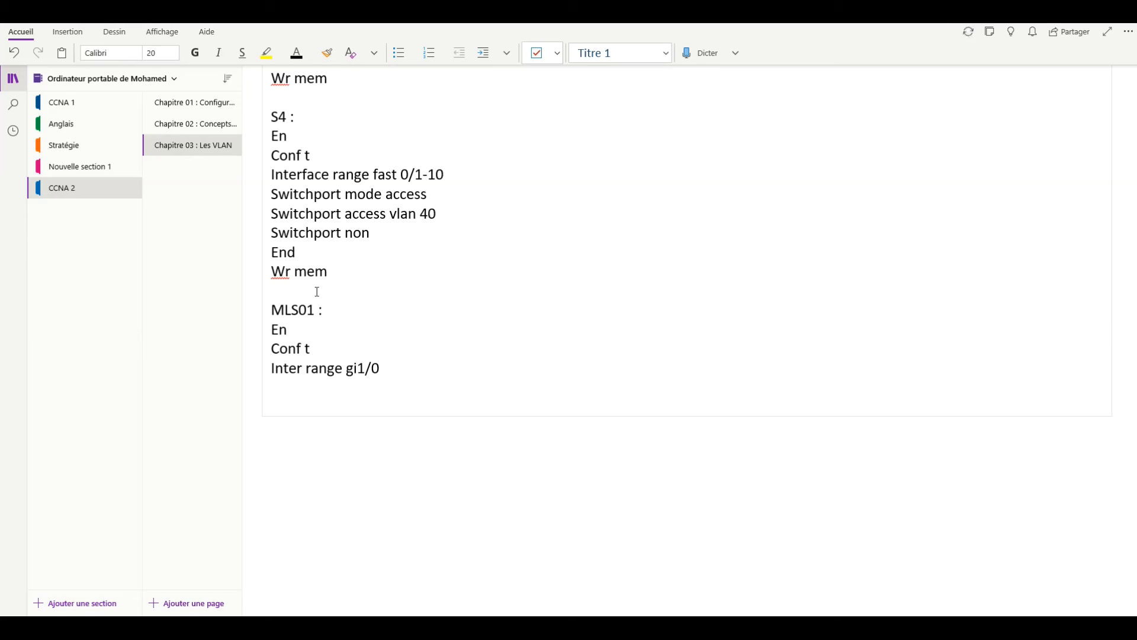
type("/1-4")
key("Return")
Add the line "Switchport mode trunk" below the interface range, reusing the word Switchport copied from the S4 block.
type("Swi")
key("BackSpace")
key("BackSpace")
key("BackSpace")
double_click(303, 235)
key("ctrl+c")
left_click(296, 376)
left_click(290, 386)
key("ctrl+v")
type("mode tr")
key("Tab")
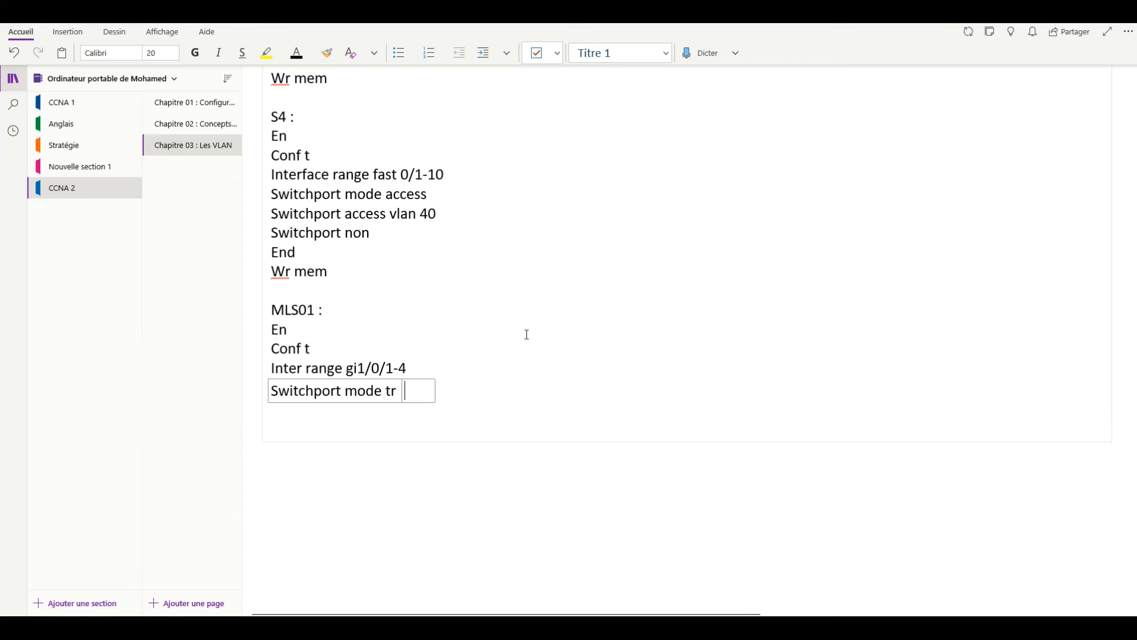
key("ctrl+z")
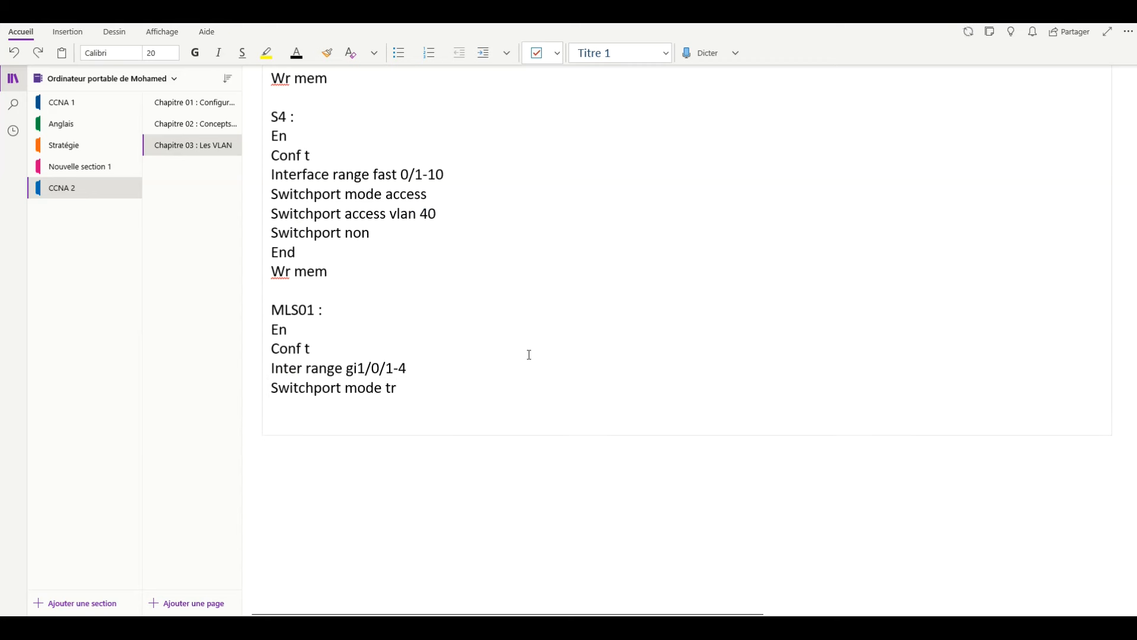
type("unk")
key("Return")
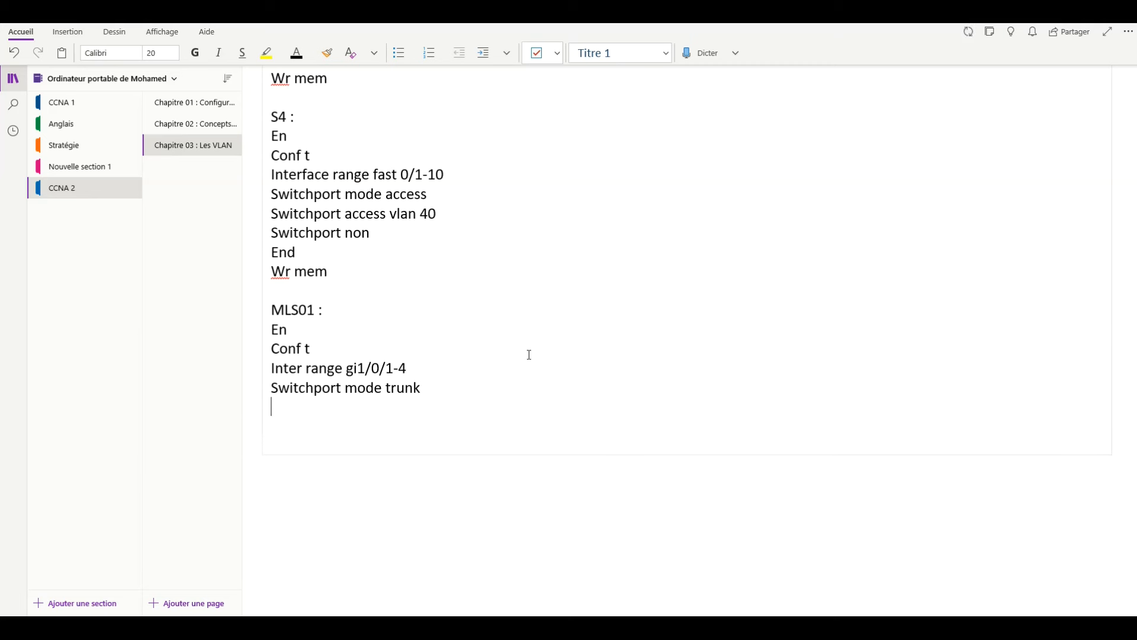
Add the line "Switchport trunk native vlan 50" to the MLS01 commands.
key("ctrl+v")
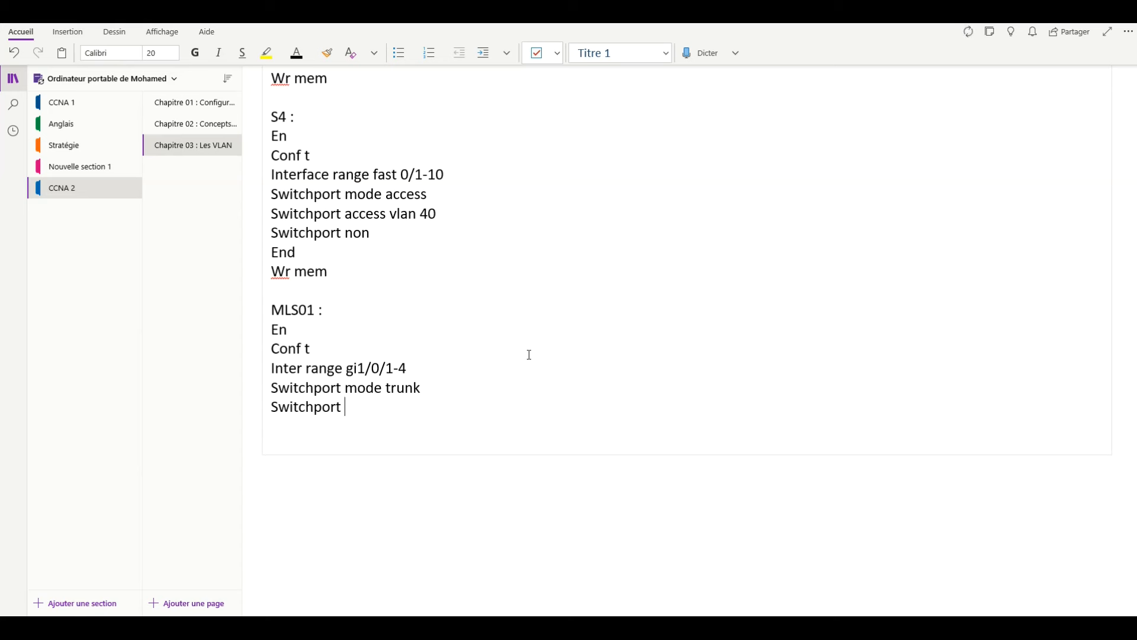
type("trunk native vl")
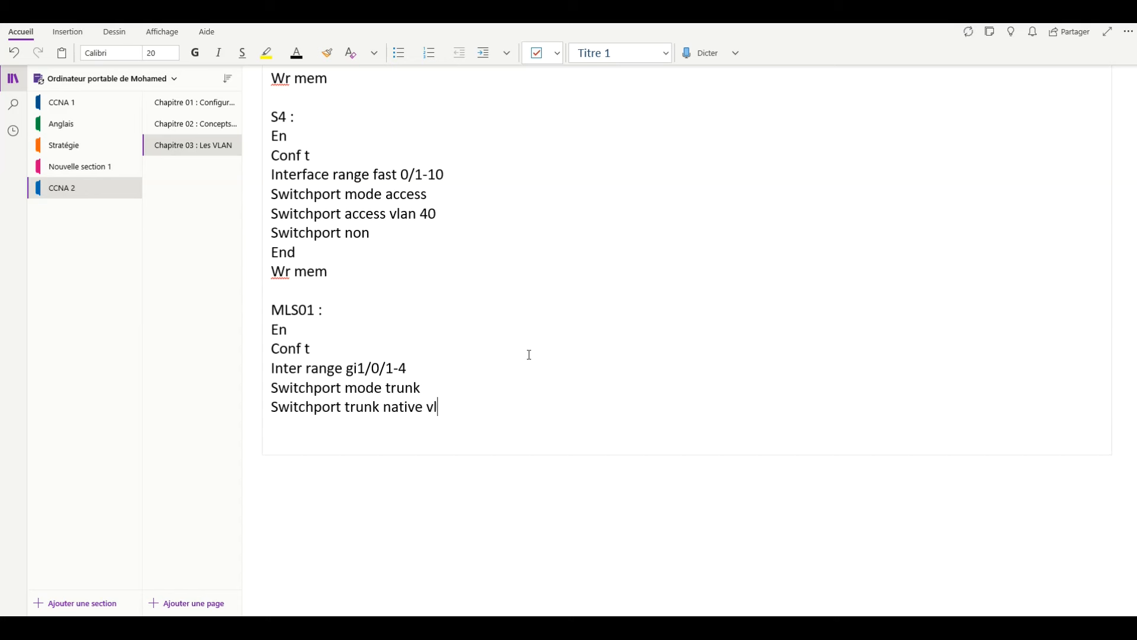
type("an 50")
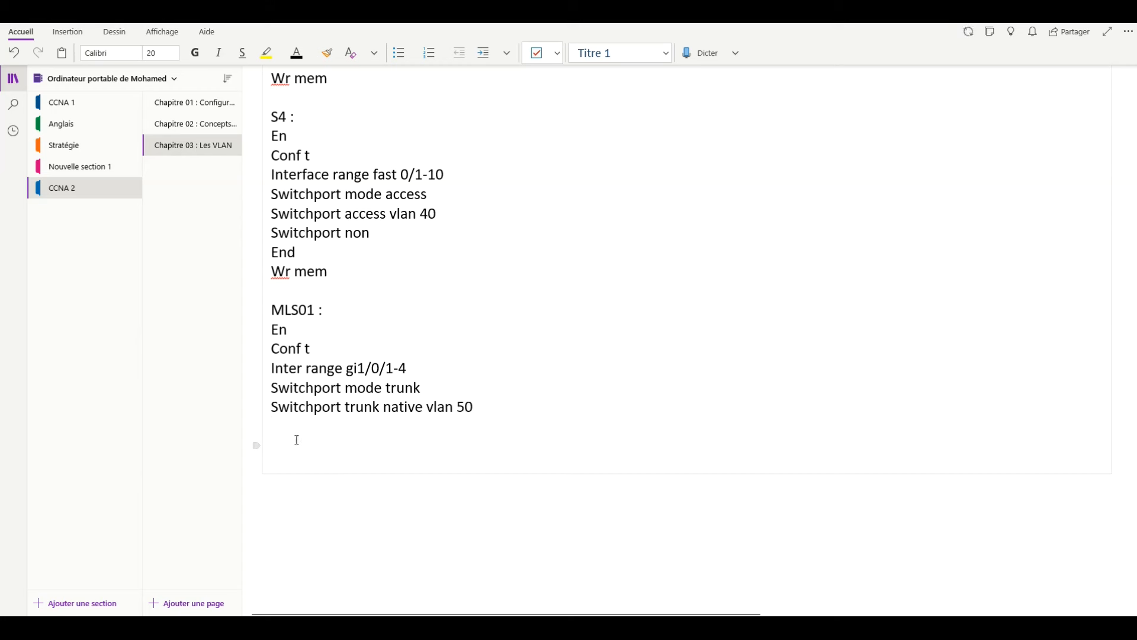
Add the line "Switchport non" to the MLS01 commands, followed by a new line.
type("Switc")
key("BackSpace")
key("BackSpace")
key("BackSpace")
key("BackSpace")
key("BackSpace")
type("Switchport")
type("non")
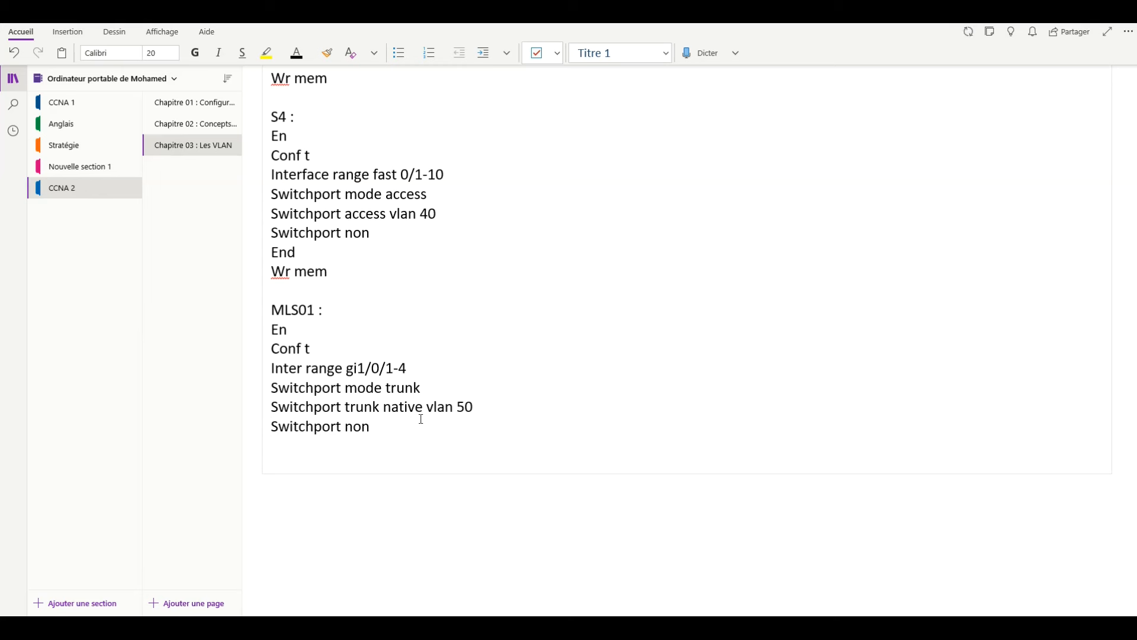
key("Return")
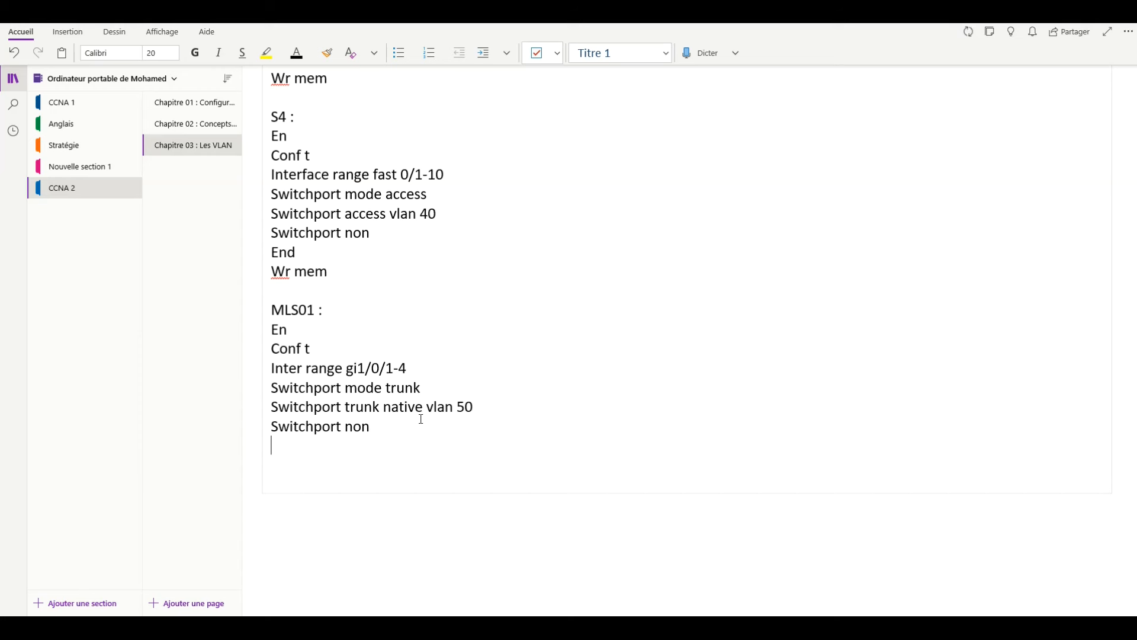
Insert an empty line between the interface range and "Switchport mode trunk" in the MLS01 block.
key("Up")
key("Up")
key("Up")
key("Return")
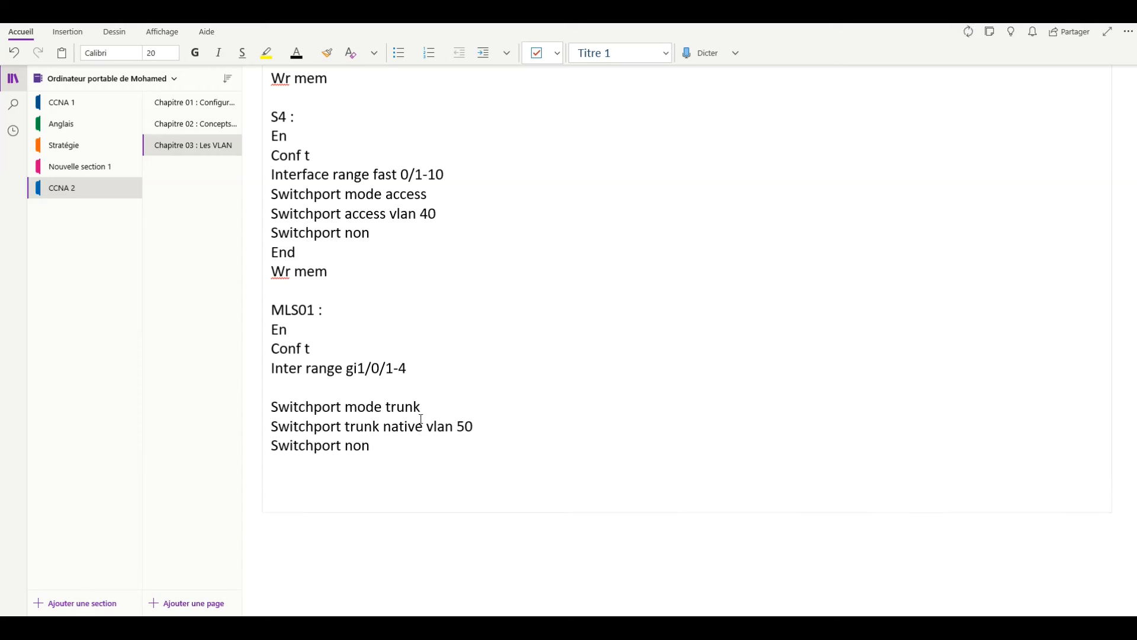
Check the network topology in Packet Tracer and return to the OneNote page.
mouse_move(592, 595)
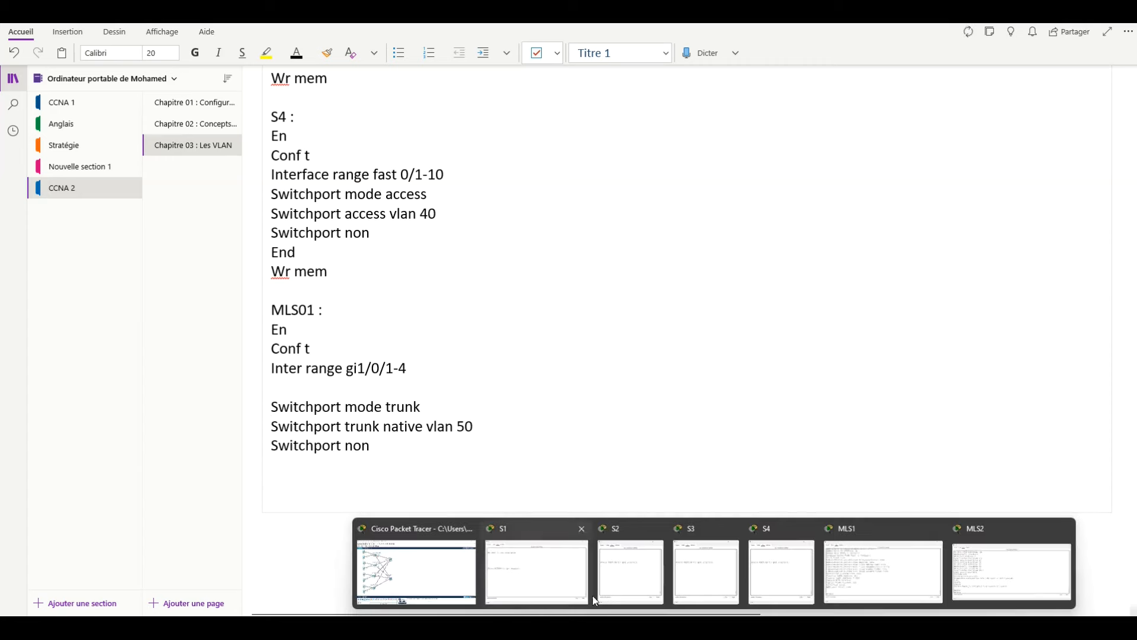
left_click(425, 574)
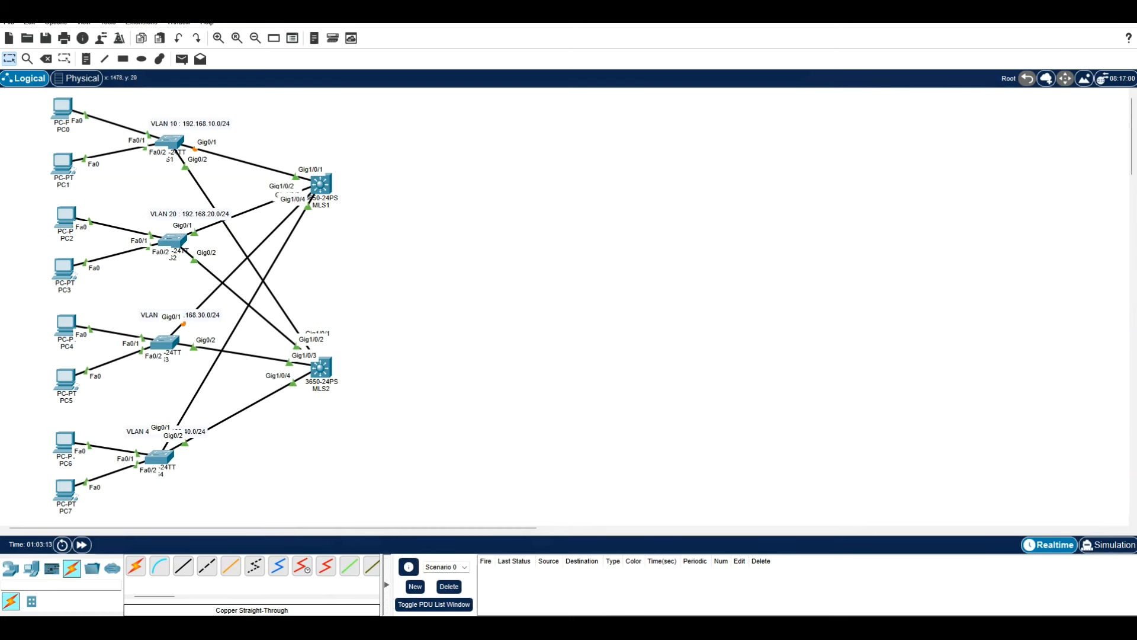
left_click(1067, 9)
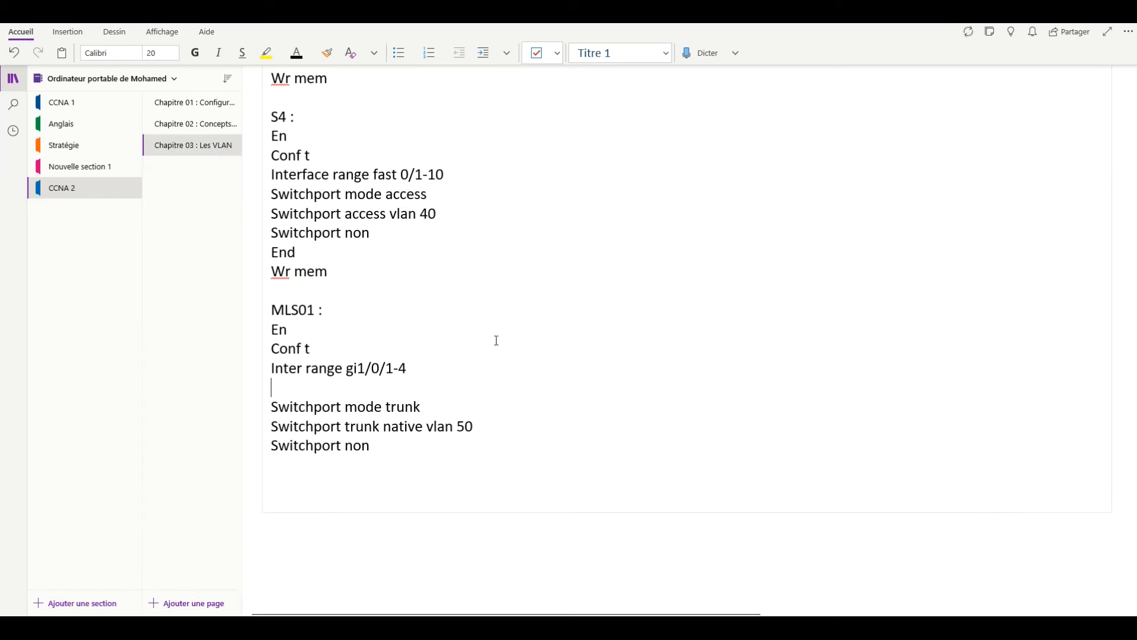
Fill the empty line below the MLS01 interface range with "Switchport mode access".
type("Switchport")
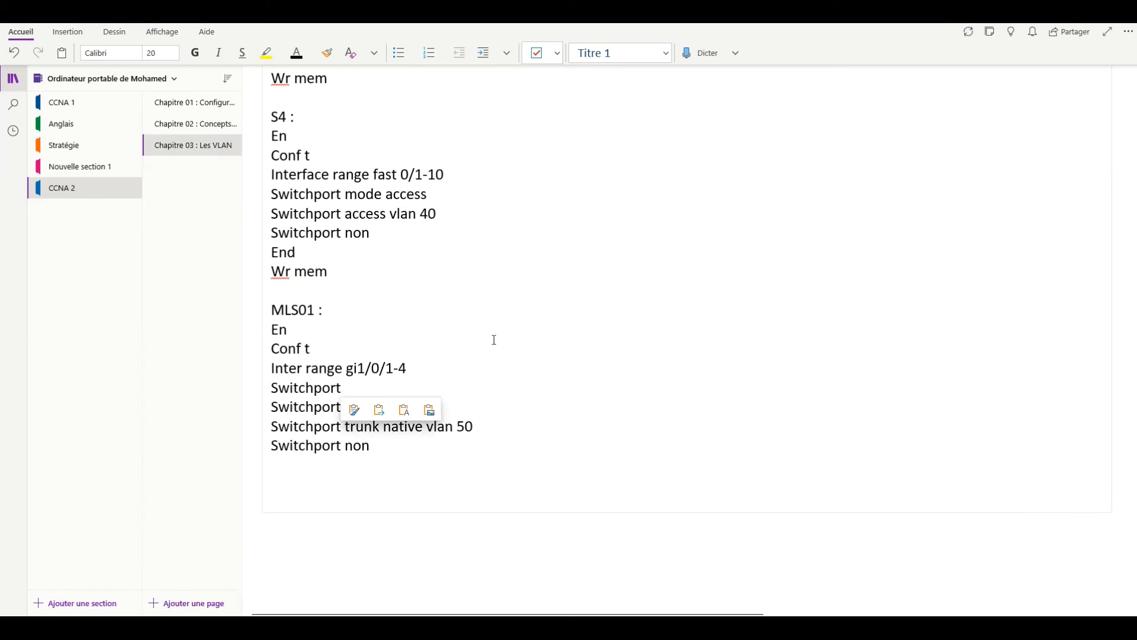
type("mode ")
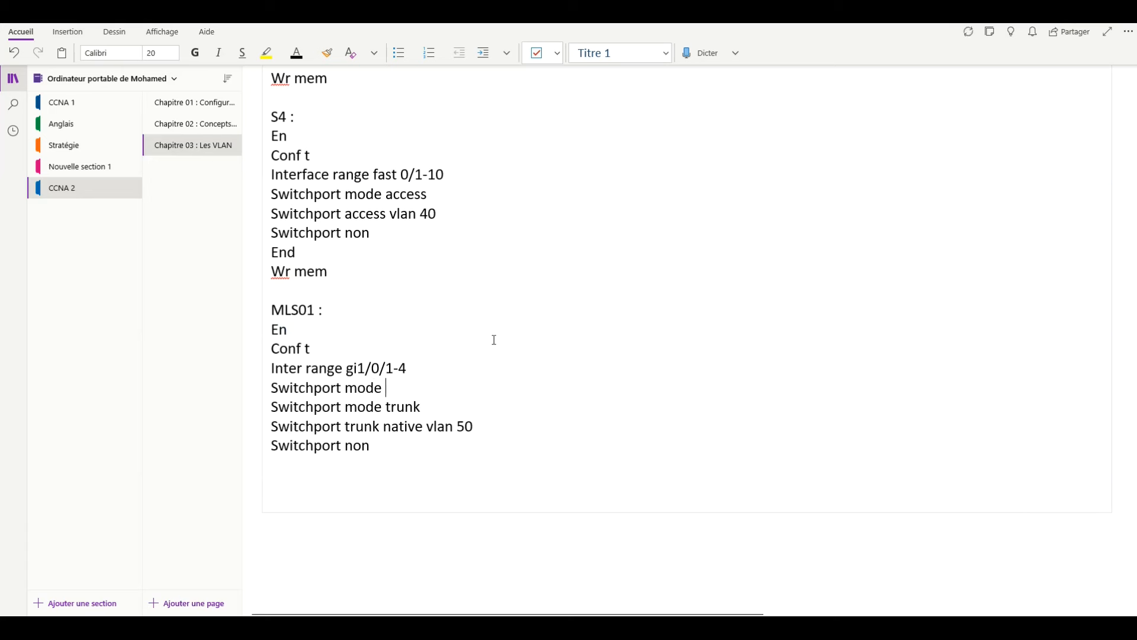
type("access")
Close the MLS01 command block with the lines "End" and "Wr mem".
key("Return")
type("end")
key("Return")
type("wr mem")
key("Return")
Add an "MLS02 :" heading and duplicate the MLS01 commands from "Inter range gi1/0/1-4" through "Wr mem" beneath it.
type("MLS")
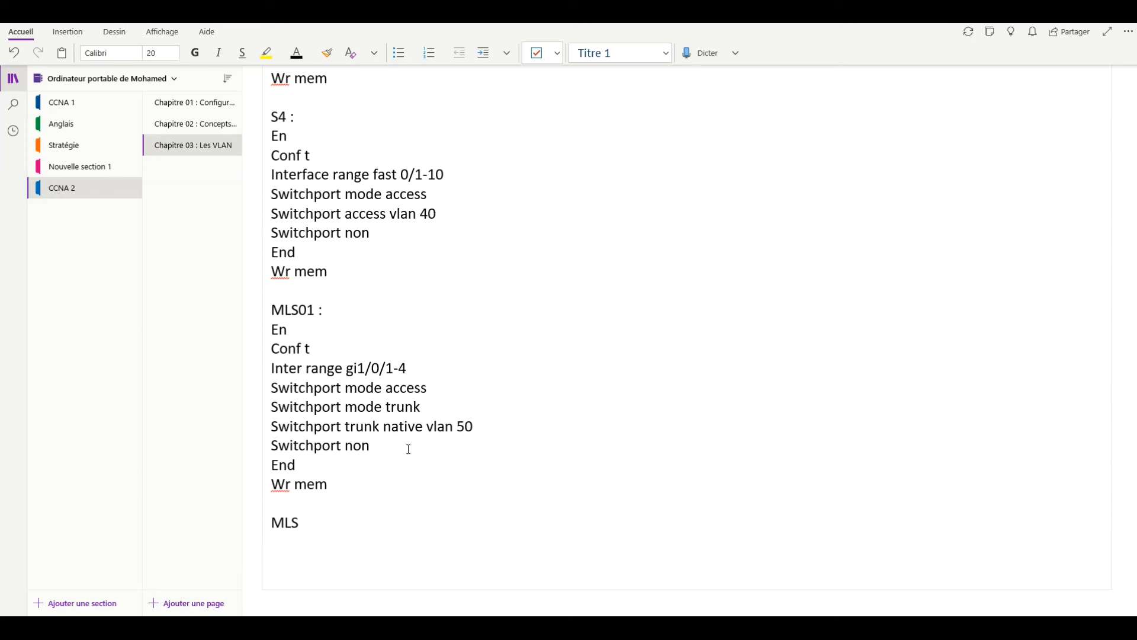
type("02 :")
key("Return")
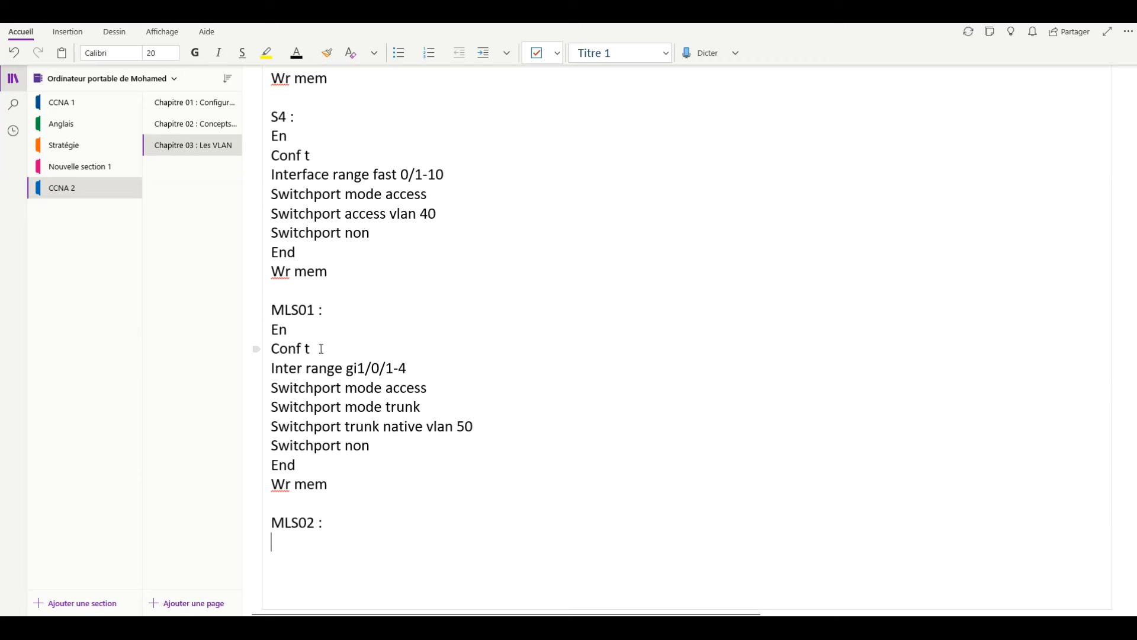
left_click_drag(267, 367, 376, 486)
key("ctrl+c")
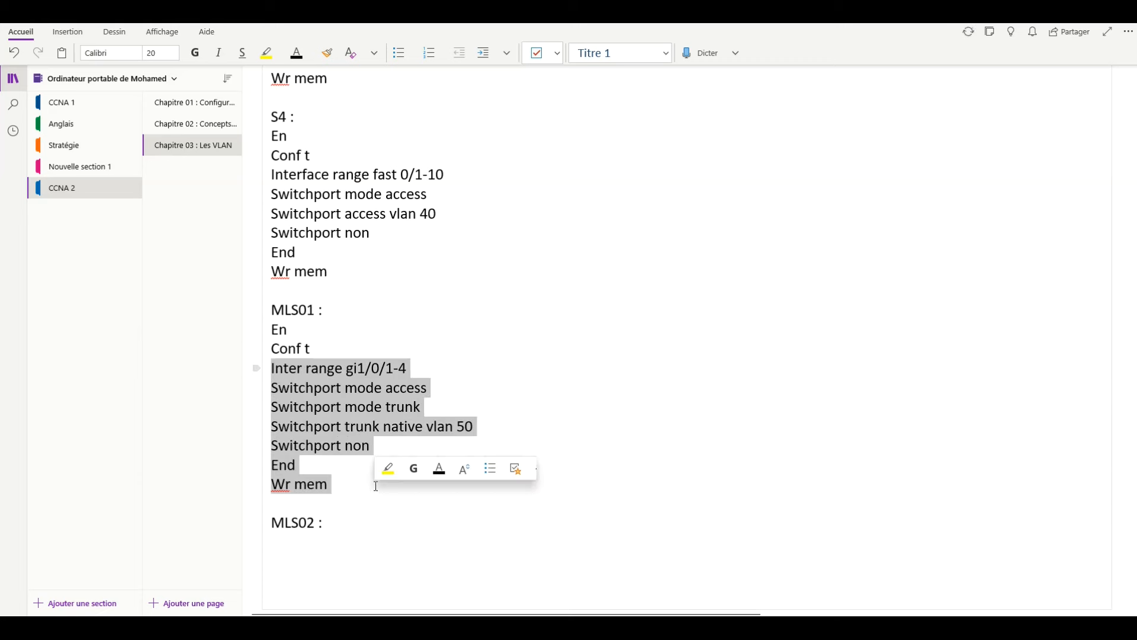
left_click(309, 542)
key("ctrl+v")
key("Return")
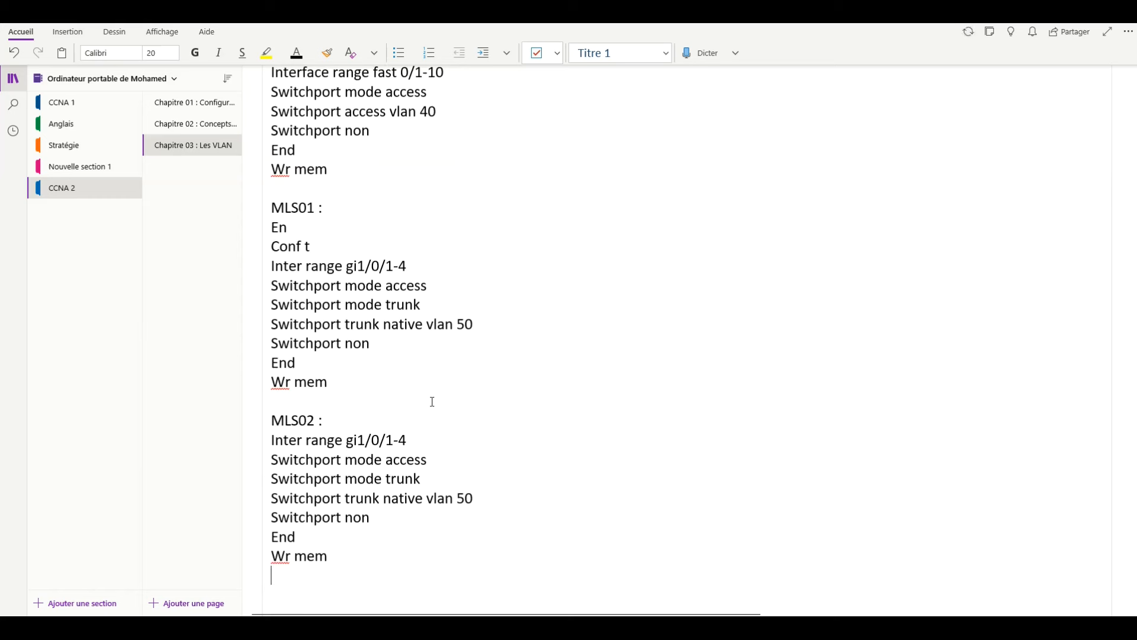
Copy the MLS01 commands from "Conf t" through "Wr mem".
left_click_drag(272, 246, 376, 340)
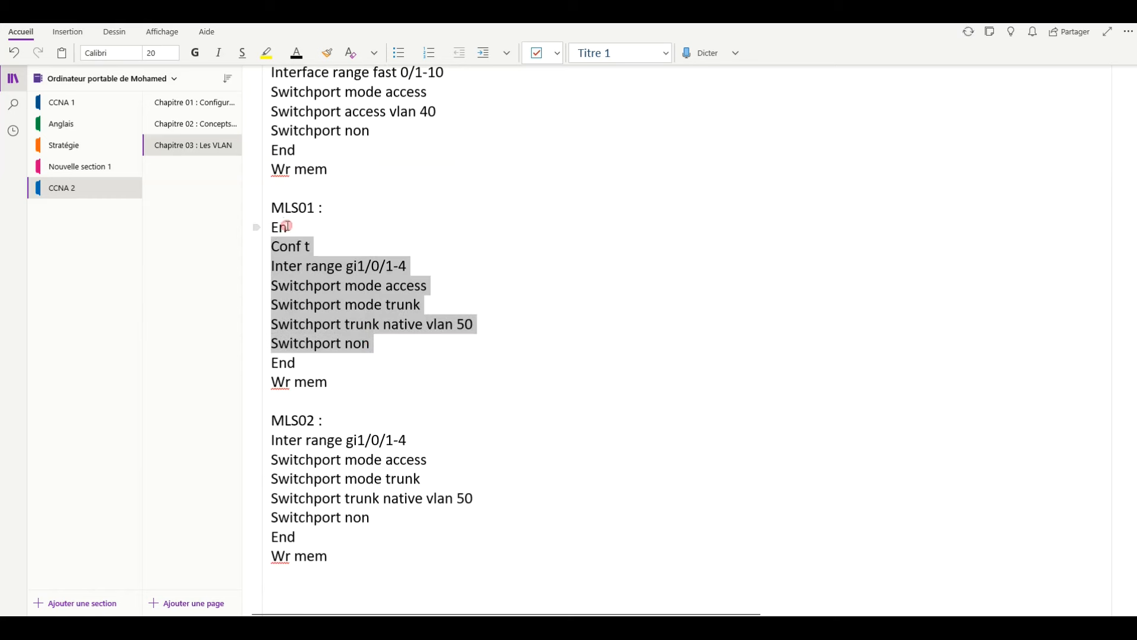
left_click(320, 246)
left_click_drag(272, 246, 369, 405)
right_click(355, 314)
left_click(302, 305)
left_click(547, 377)
Switch to the MLS1 command line in Packet Tracer and run the copied MLS01 commands at a fresh prompt.
mouse_move(714, 628)
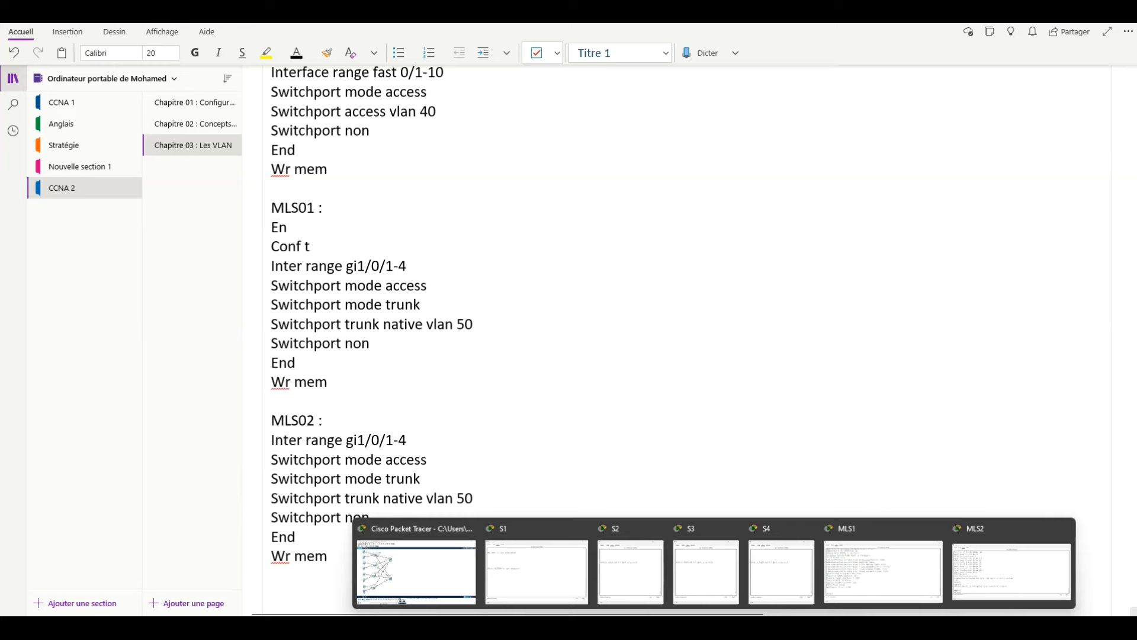
left_click(906, 577)
key("Return")
key("Return")
key("Return")
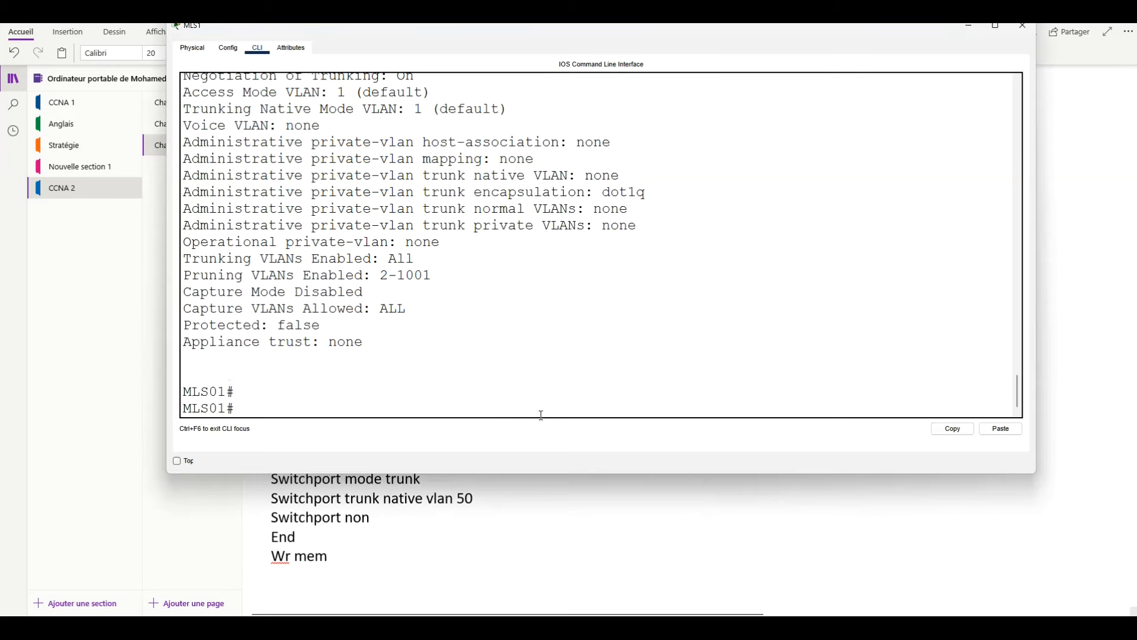
left_click(1007, 430)
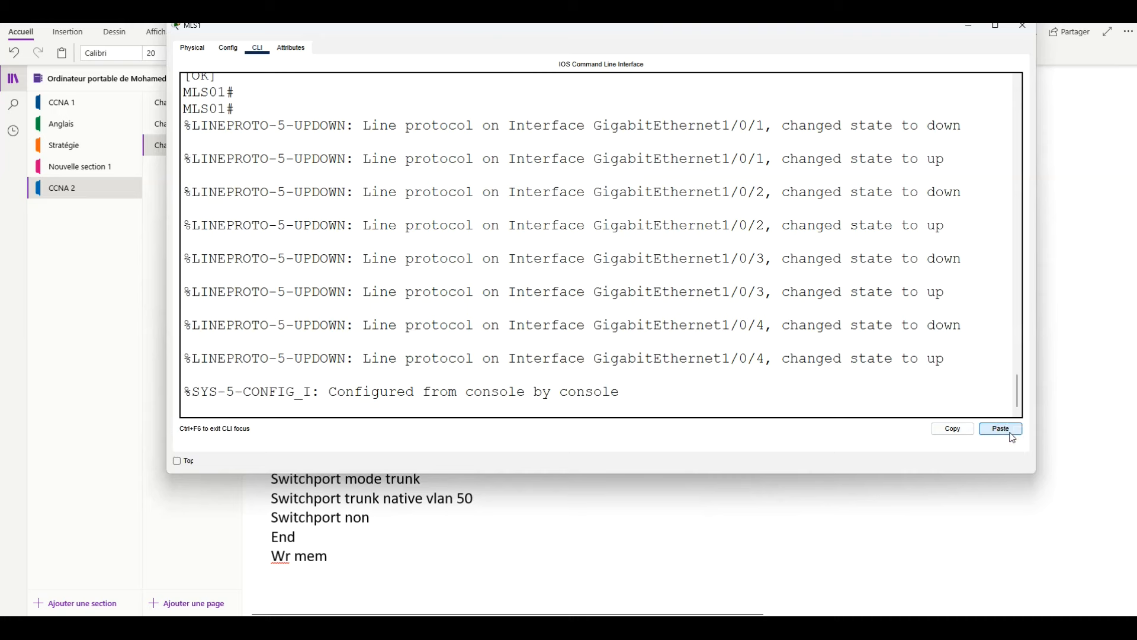
Review the MLS1 output of the trunk commands and the interface state messages, widening the window for readability.
scroll(642, 294, "up", 8)
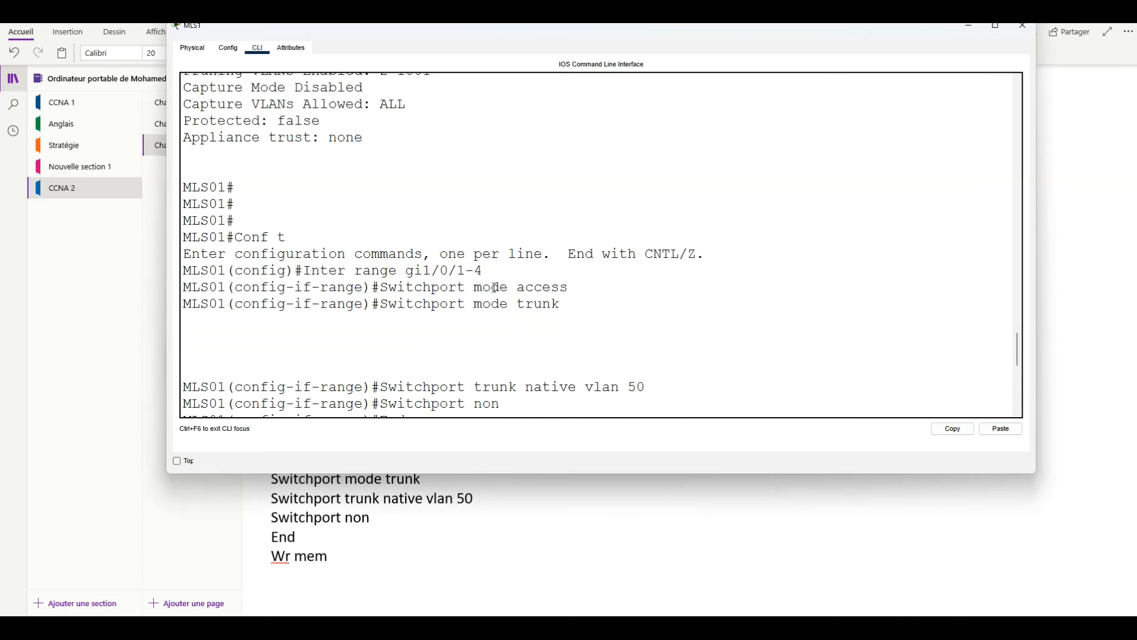
scroll(495, 287, "down", 6)
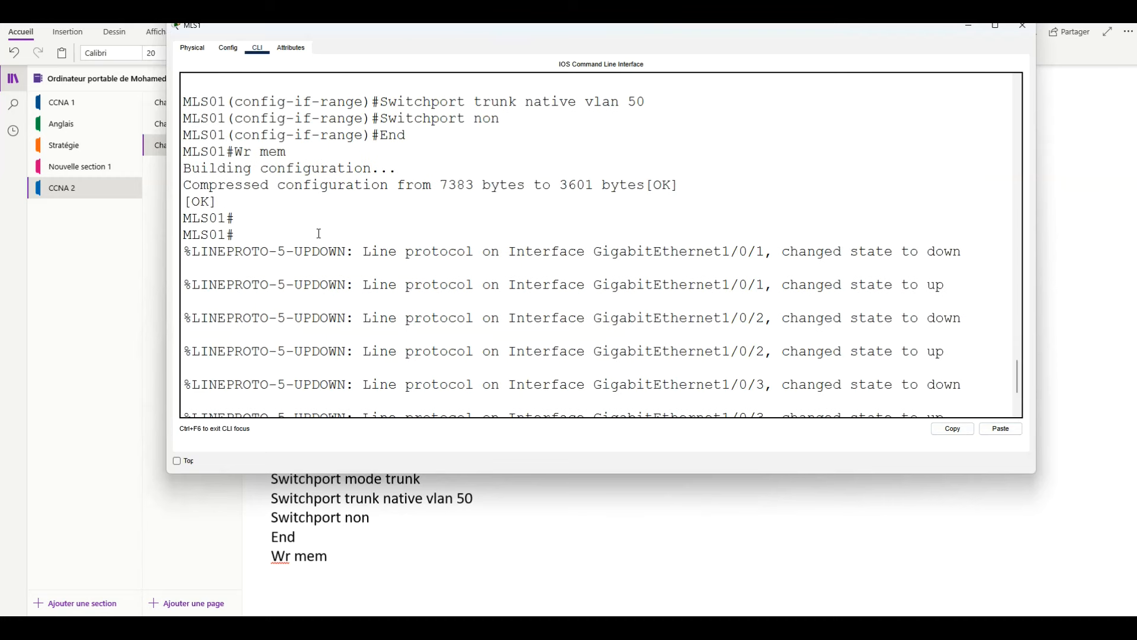
left_click_drag(927, 254, 962, 257)
left_click_drag(1035, 263, 1123, 266)
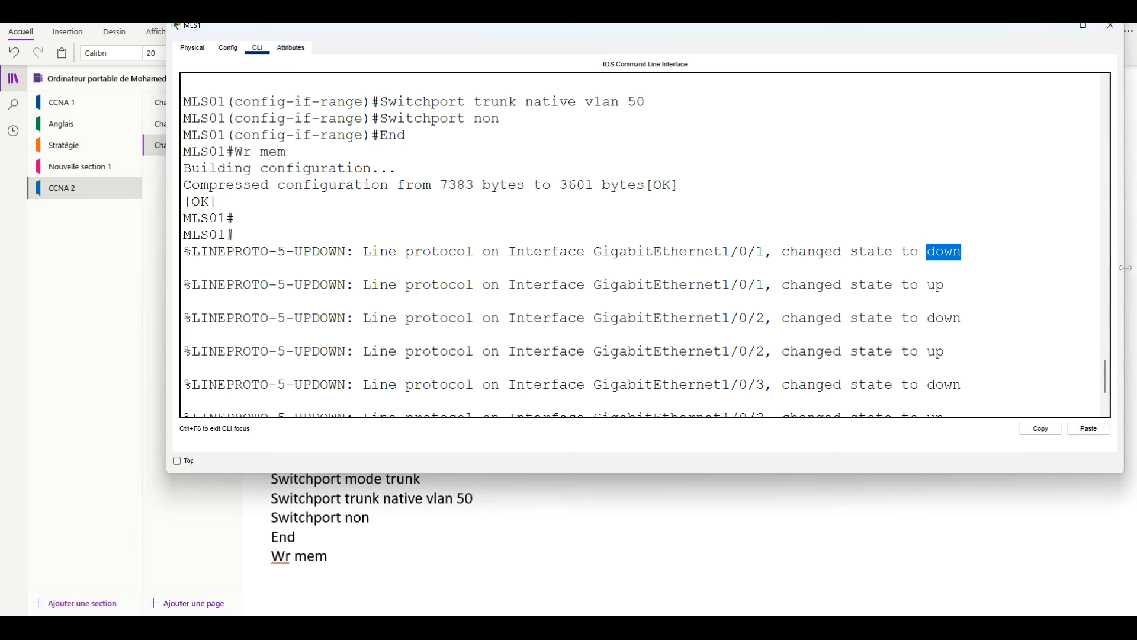
left_click(936, 252)
scroll(940, 351, "down", 3)
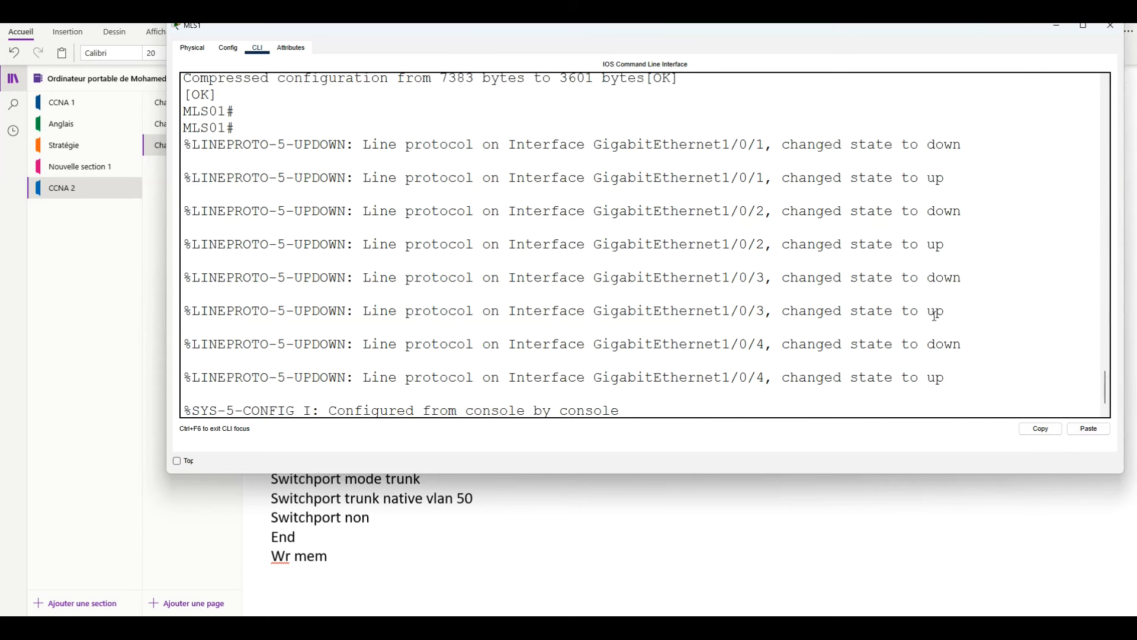
scroll(887, 378, "down", 1)
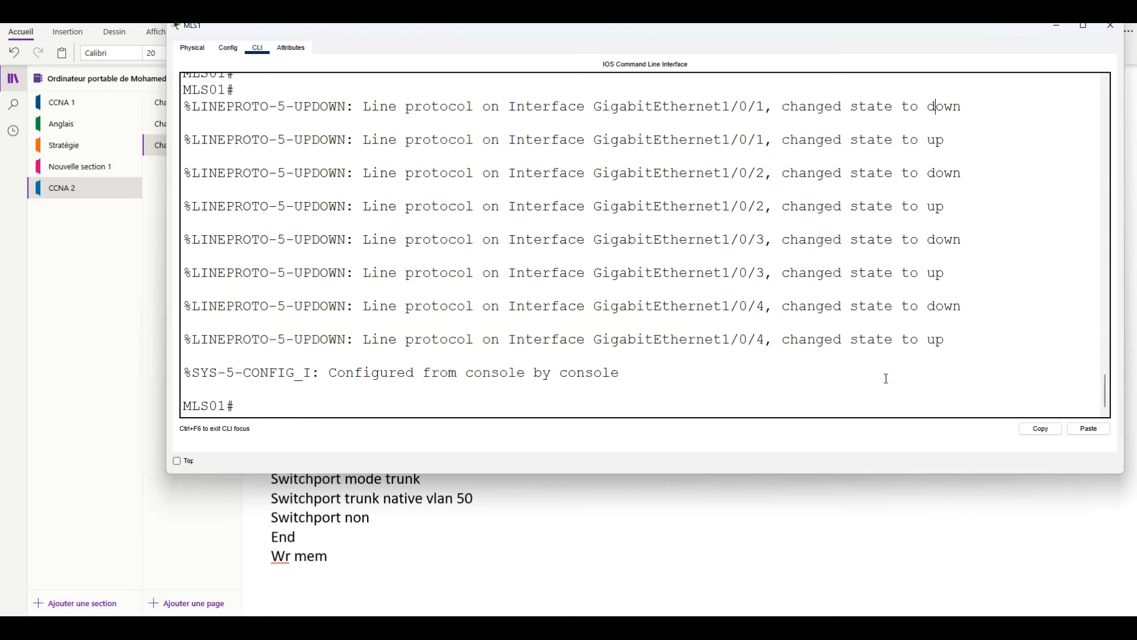
left_click(394, 412)
key("Return")
Return to OneNote and copy the MLS02 commands from "Inter range gi1/0/1-4" through "Wr mem".
left_click(475, 539)
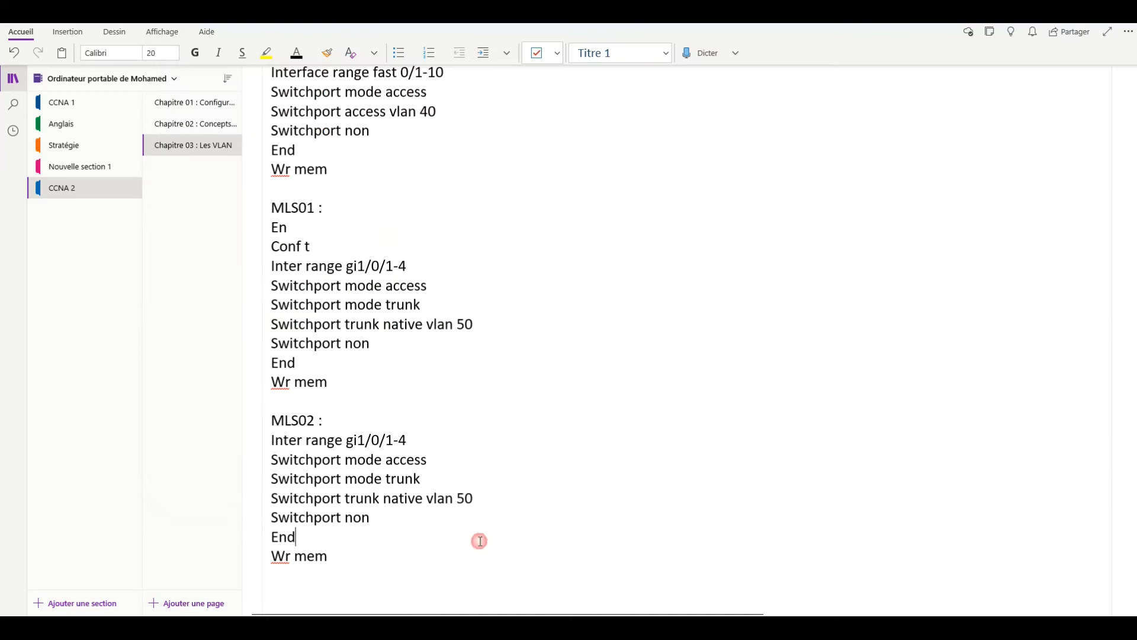
left_click_drag(271, 440, 347, 562)
right_click(346, 559)
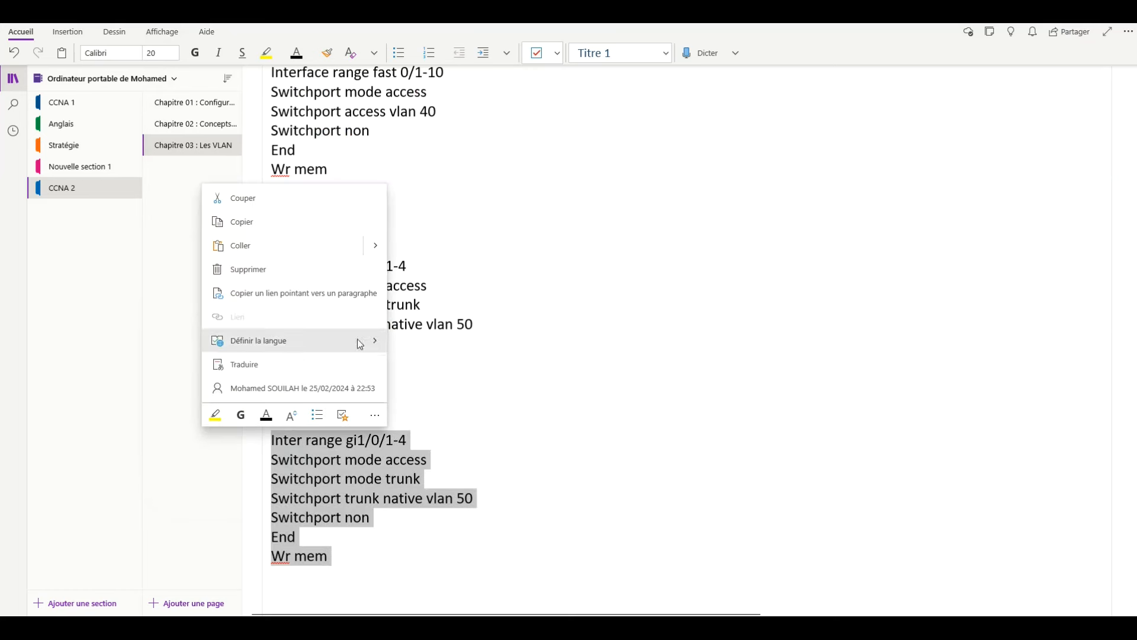
left_click(296, 224)
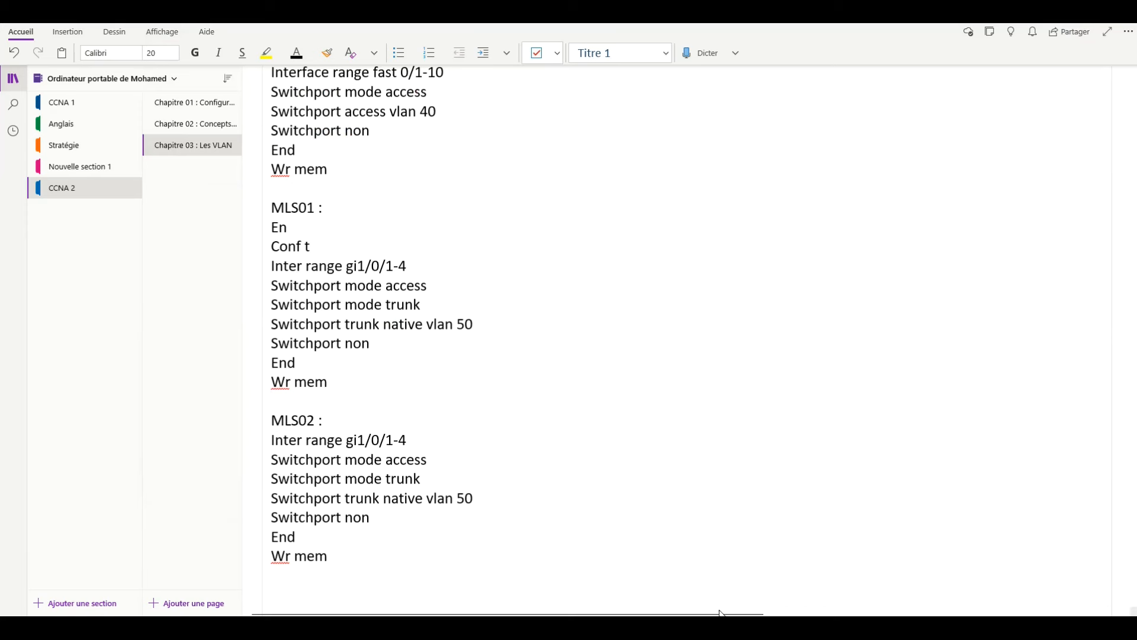
Try to run the copied MLS02 commands in the MLS2 command line in Packet Tracer and review the output.
mouse_move(687, 628)
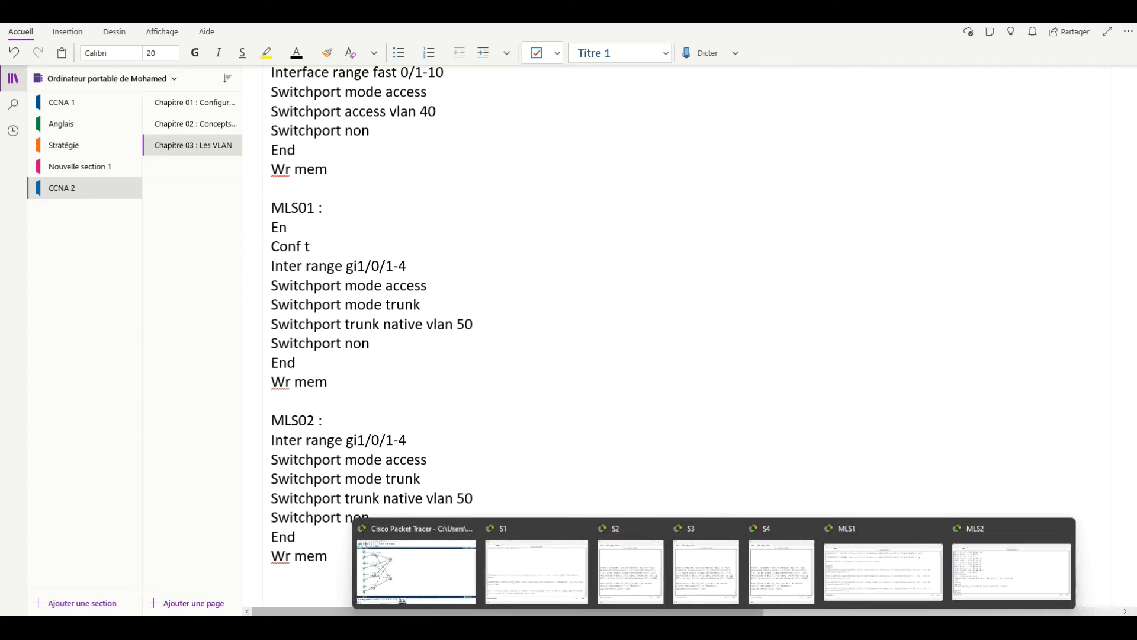
left_click(446, 578)
left_click(325, 382)
key("Return")
key("Return")
left_click(1102, 458)
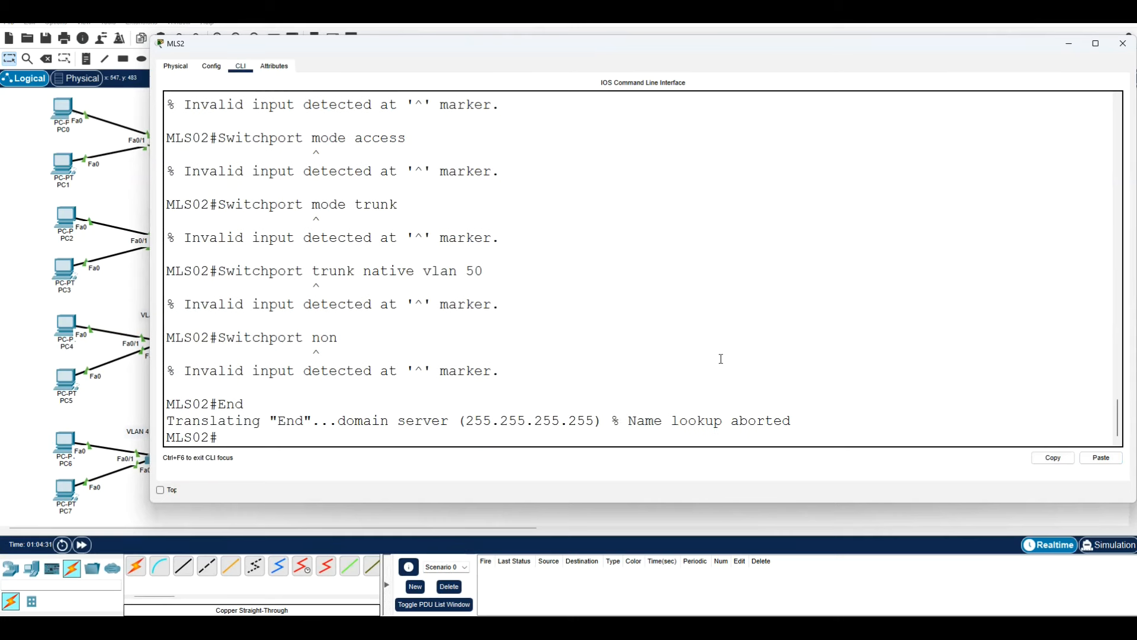
key("Return")
key("Return")
key("Return")
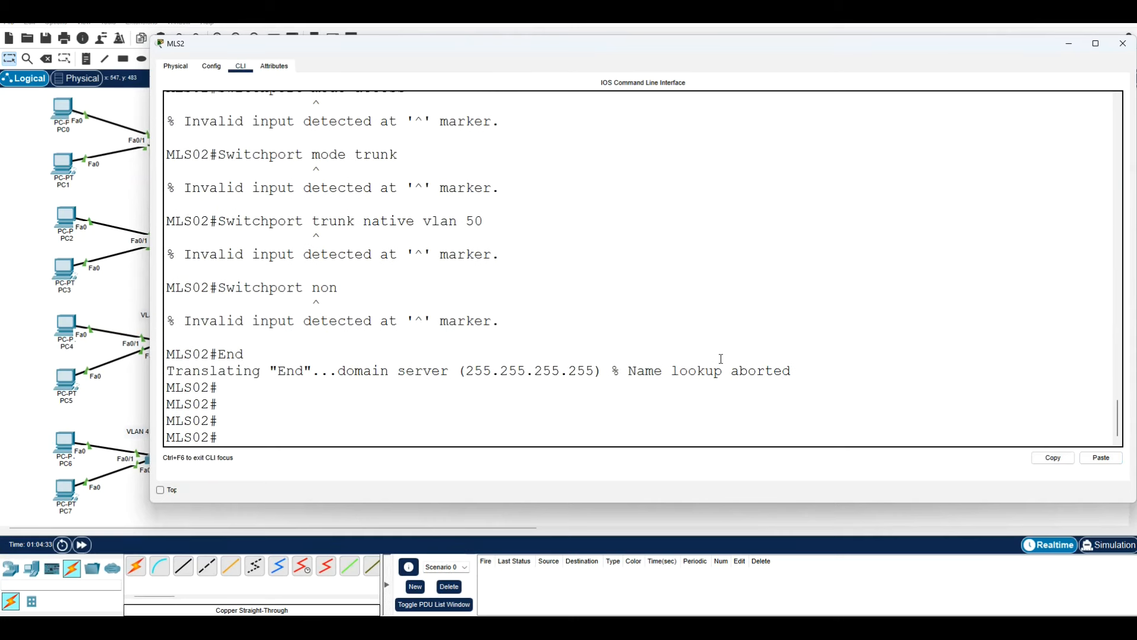
scroll(541, 297, "up", 4)
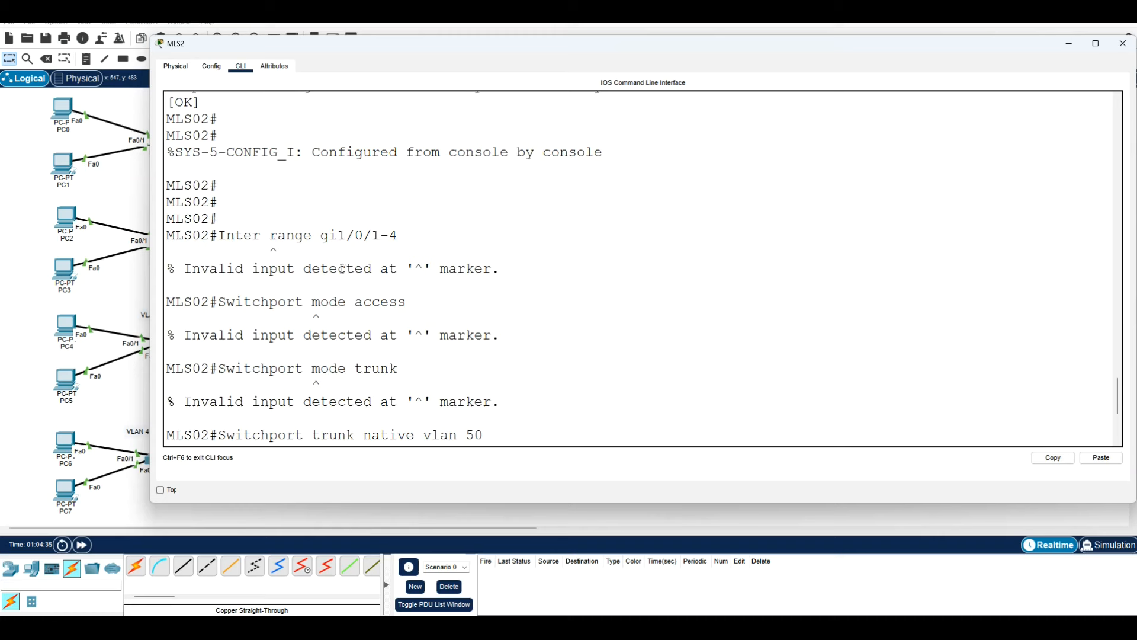
scroll(294, 243, "down", 4)
Return to OneNote and insert the lines "En" and "Conf t" directly below the MLS02 heading.
left_click(688, 626)
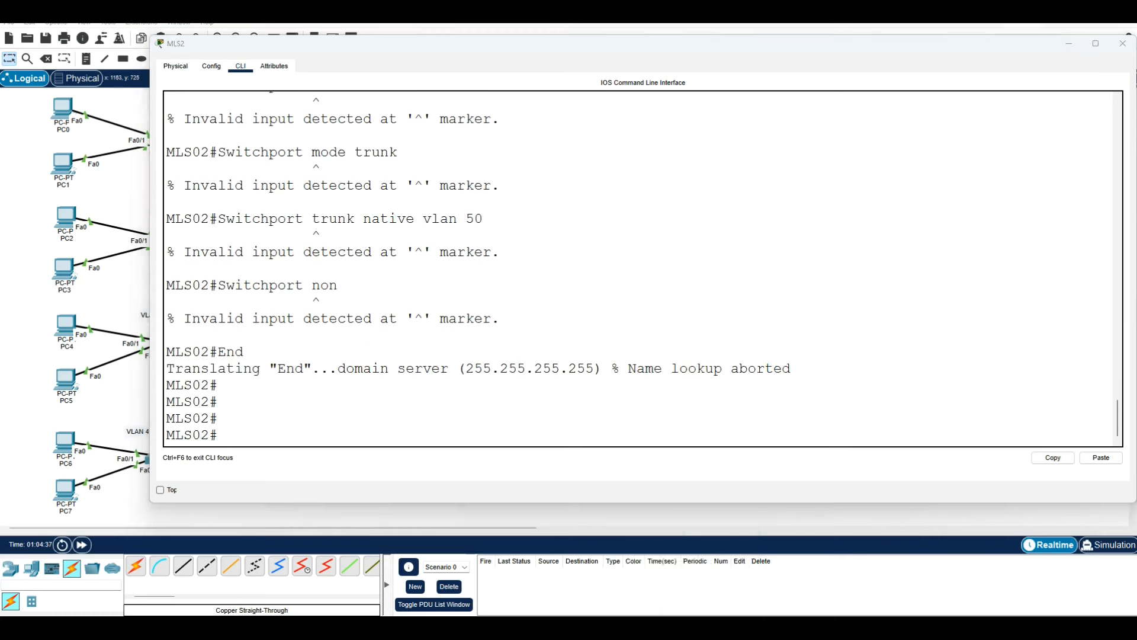
left_click(330, 422)
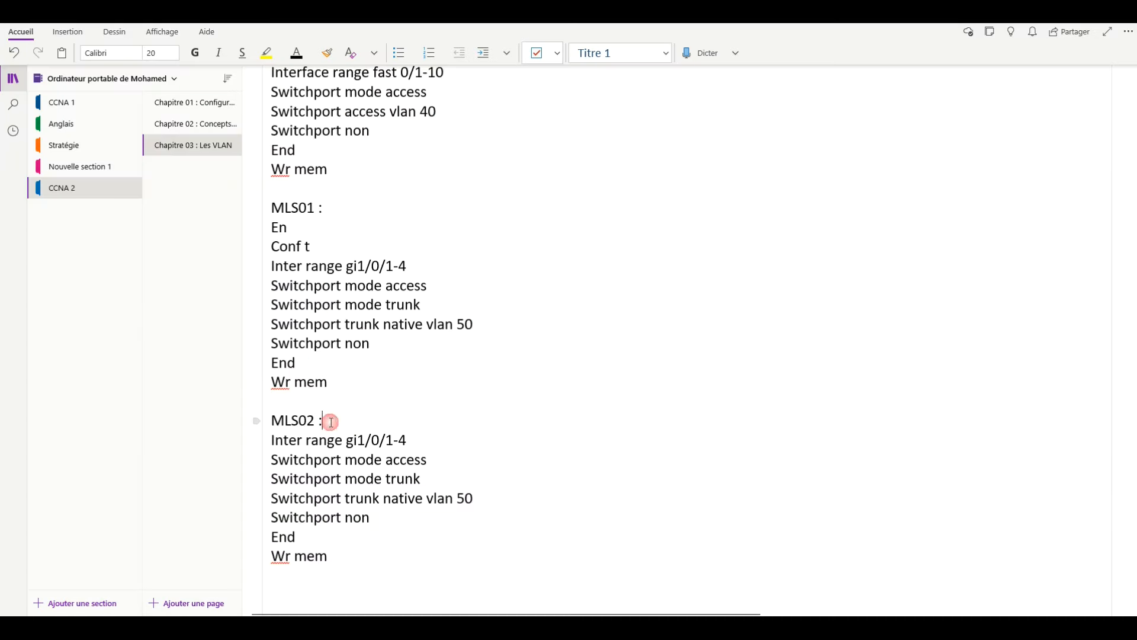
key("Return")
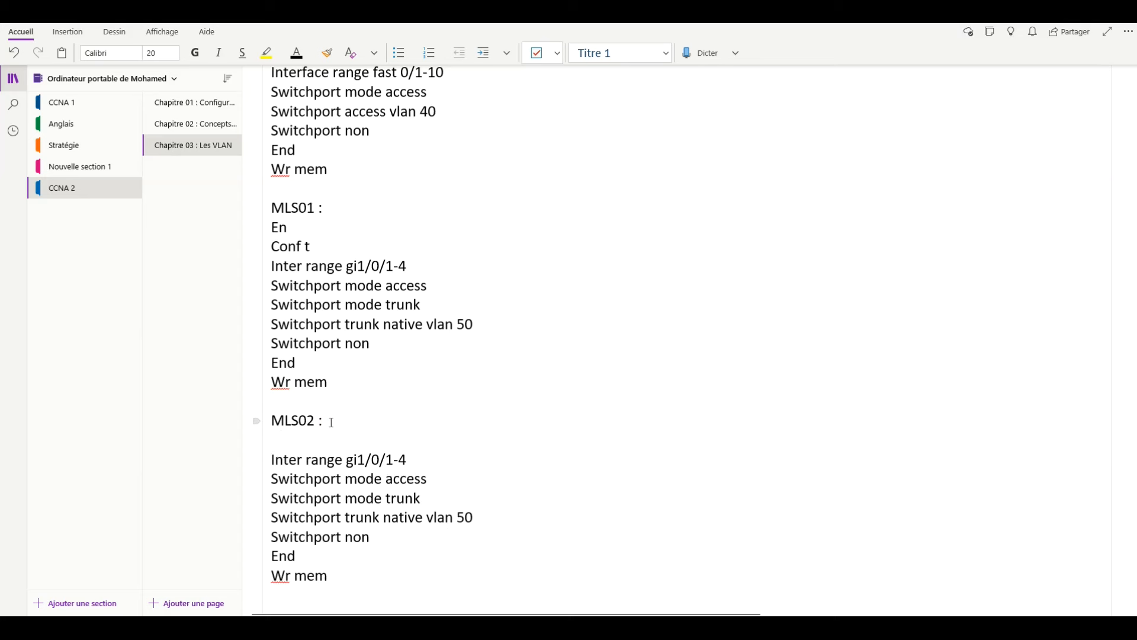
type("en c")
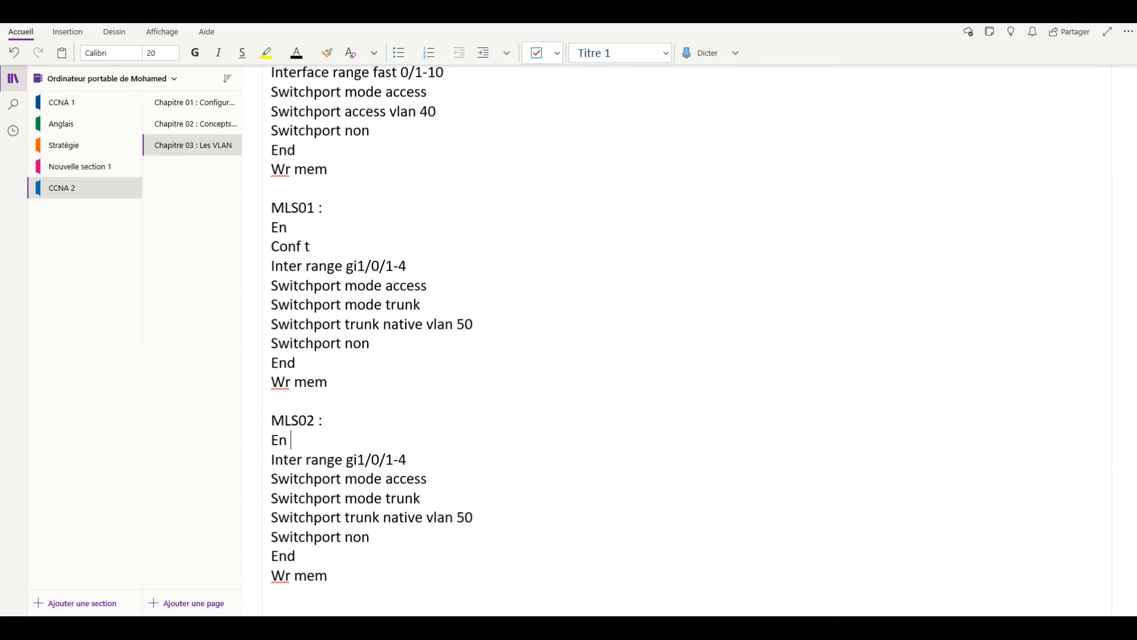
key("Return")
type("conf t")
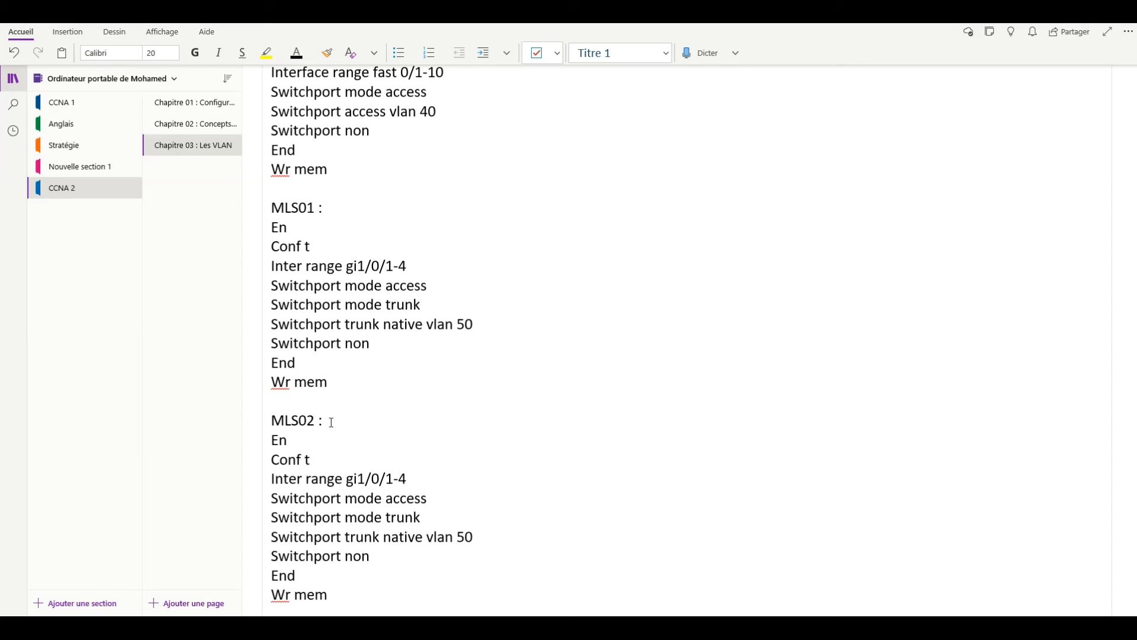
Copy the MLS02 commands from "Conf t" through "Wr mem", run them in the MLS2 command line, and check the output.
left_click_drag(270, 460, 356, 610)
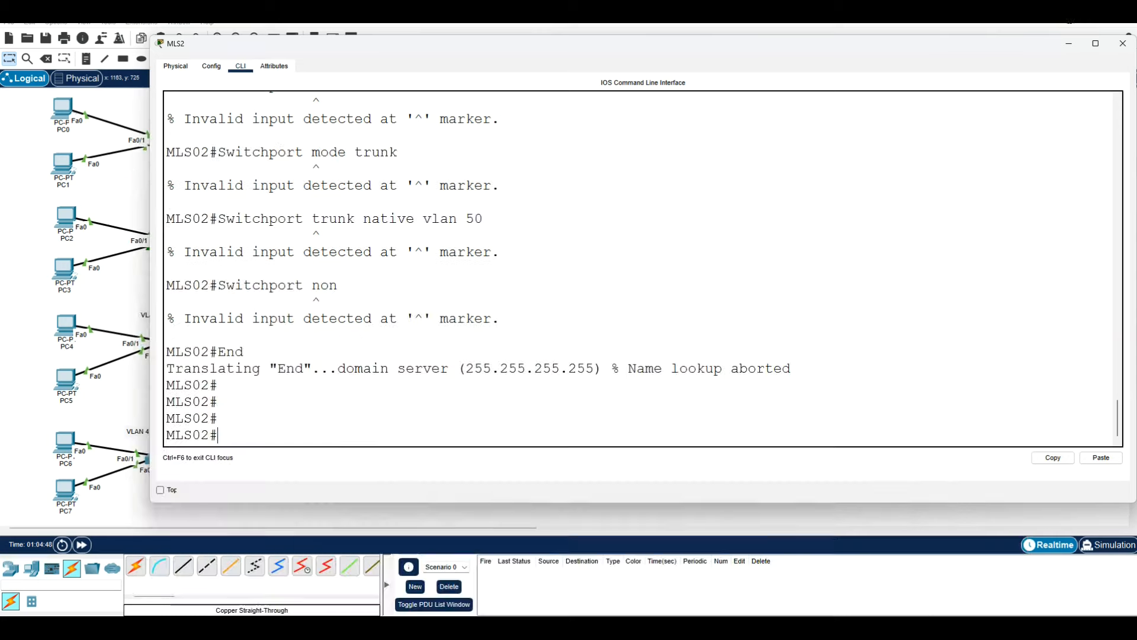
left_click(1096, 459)
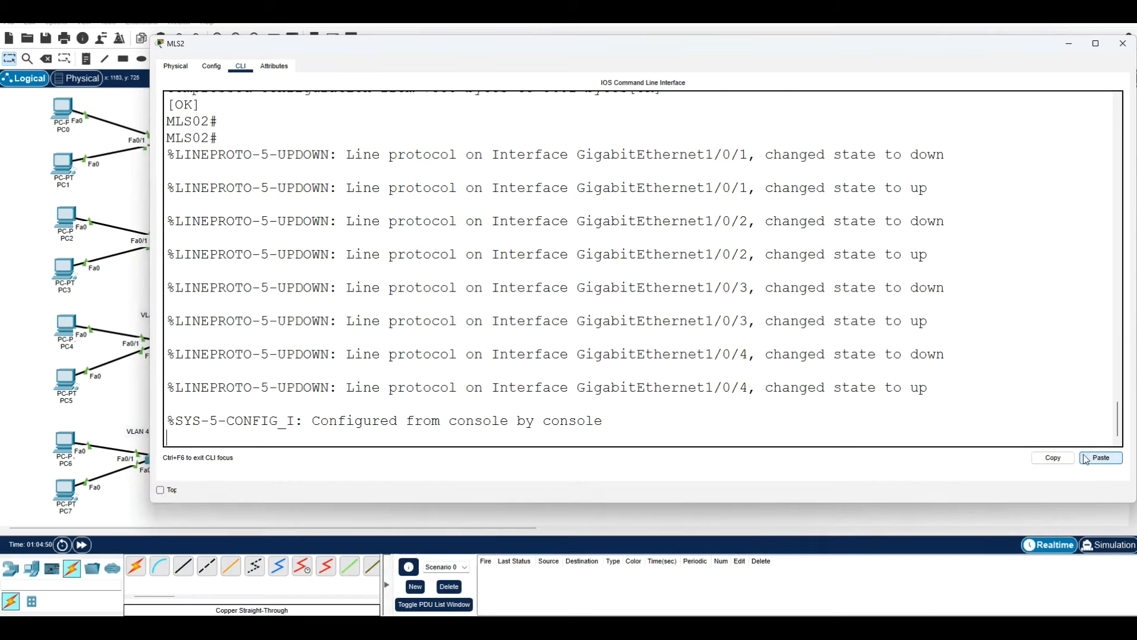
scroll(624, 290, "up", 3)
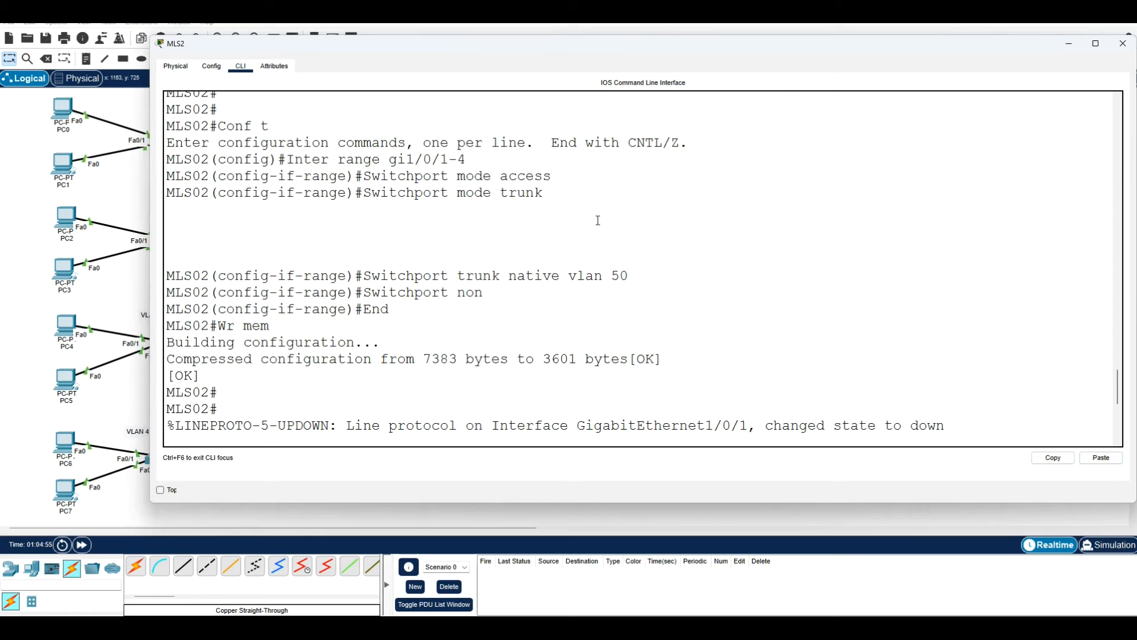
Show the topology, annotate the S1 uplinks with "A" and the MLS1 ports with "T" resulting in a checked "T", and clear the annotations.
left_click(131, 292)
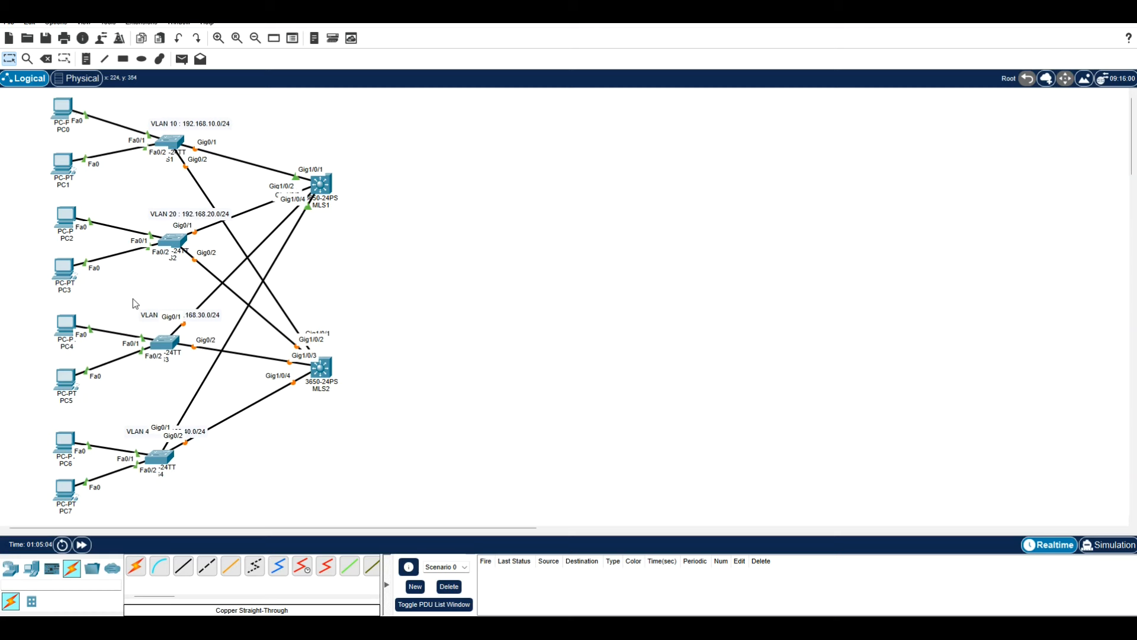
left_click(1123, 330)
mouse_move(295, 162)
left_mouse_down()
mouse_move(277, 167)
mouse_move(283, 230)
mouse_move(316, 187)
mouse_move(279, 170)
left_mouse_up()
mouse_move(353, 141)
left_mouse_down()
mouse_move(350, 181)
mouse_move(375, 134)
left_mouse_up()
mouse_move(207, 131)
left_mouse_down()
mouse_move(163, 176)
mouse_move(218, 159)
mouse_move(207, 127)
mouse_move(197, 133)
mouse_move(234, 121)
mouse_move(252, 152)
mouse_move(244, 137)
mouse_move(294, 142)
mouse_move(292, 126)
mouse_move(304, 153)
left_mouse_up()
mouse_move(373, 168)
left_mouse_down()
mouse_move(417, 167)
mouse_move(411, 152)
left_mouse_up()
mouse_move(490, 130)
left_mouse_down()
mouse_move(495, 185)
mouse_move(525, 128)
mouse_move(547, 187)
mouse_move(605, 125)
left_mouse_up()
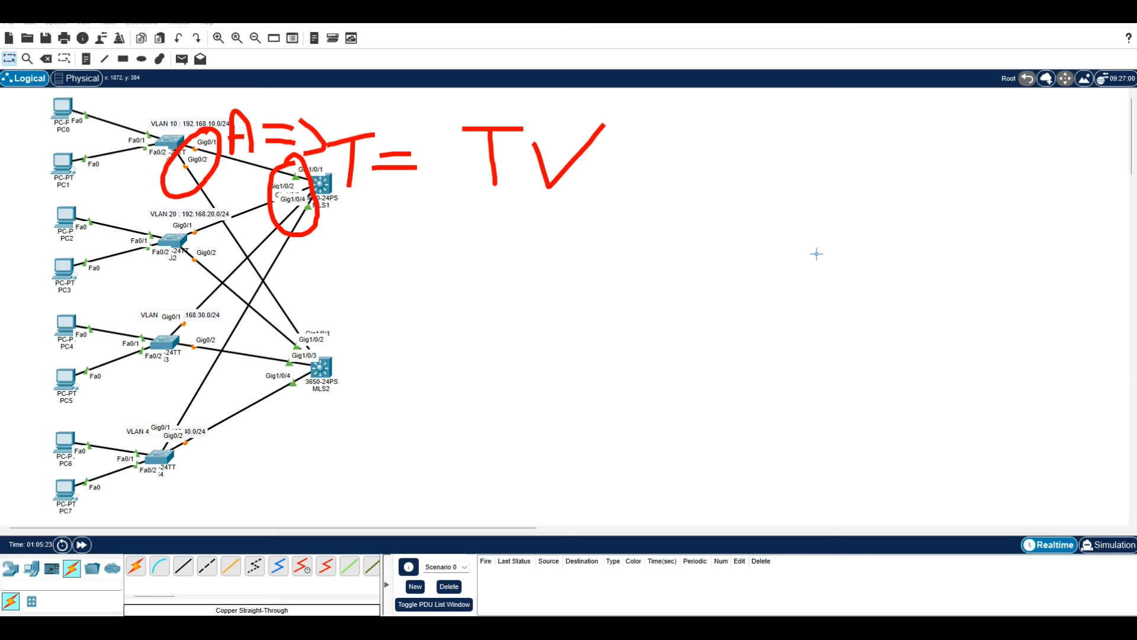
left_click(1128, 558)
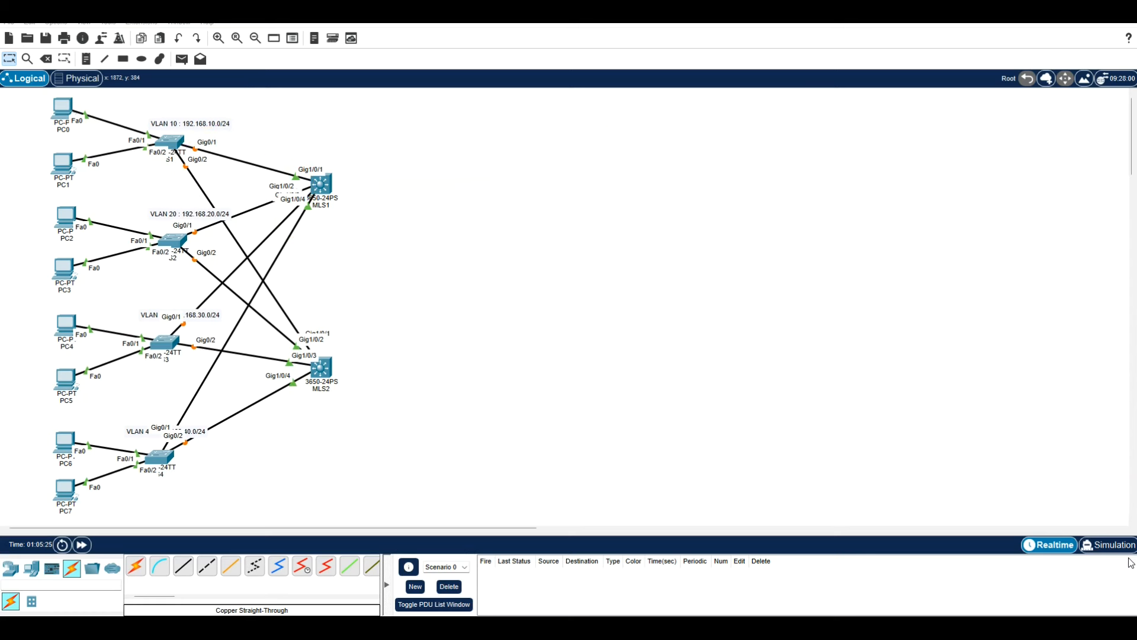
Circle the Gig0/1 and Gig0/2 ports of S1 and draw an arrow to them from a letter "T".
mouse_move(198, 135)
left_mouse_down()
mouse_move(173, 181)
mouse_move(208, 145)
mouse_move(196, 135)
left_mouse_up()
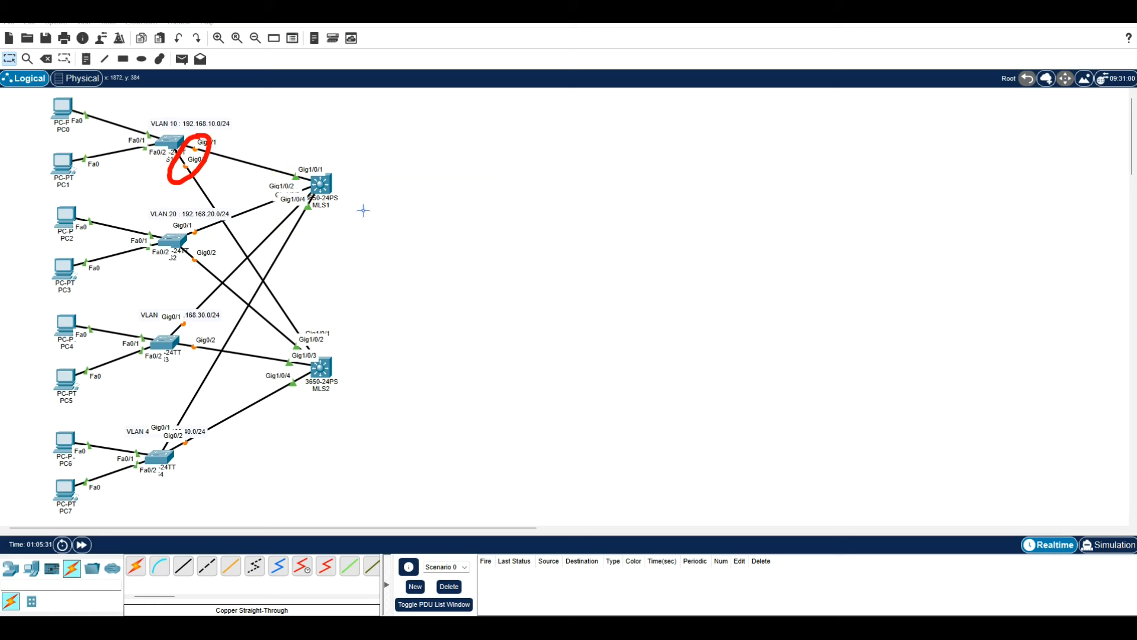
mouse_move(327, 124)
left_mouse_down()
mouse_move(210, 135)
mouse_move(227, 144)
left_mouse_up()
mouse_move(335, 100)
left_mouse_down()
mouse_move(340, 139)
mouse_move(357, 93)
left_mouse_up()
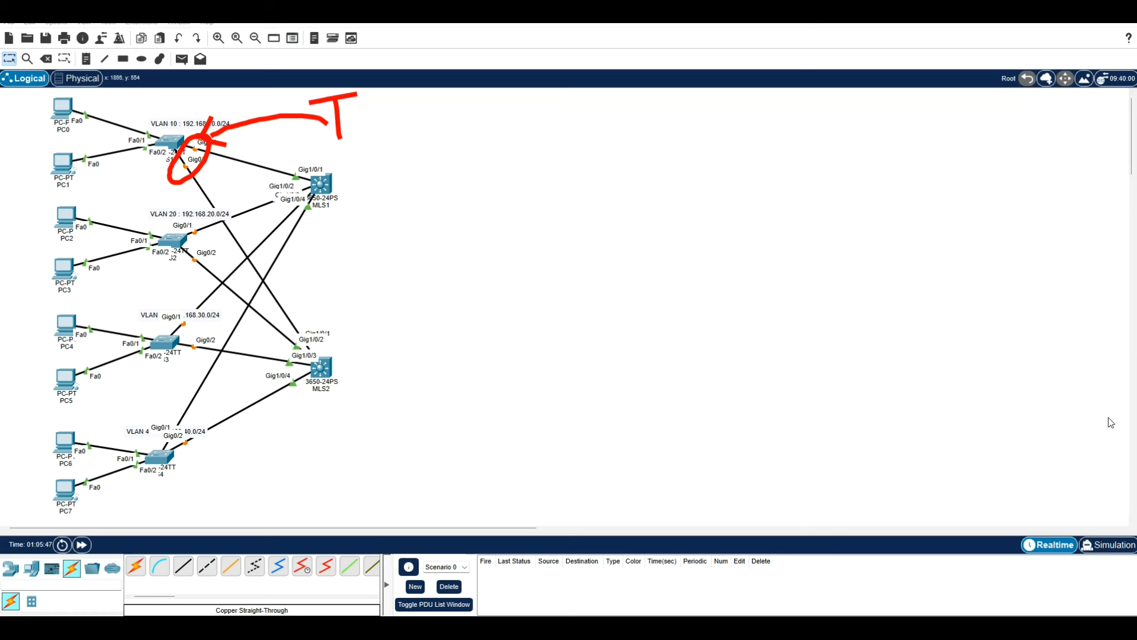
Clear the annotations, open the MLS1 command line in a widened window, and bring up a fresh prompt.
left_click(1131, 553)
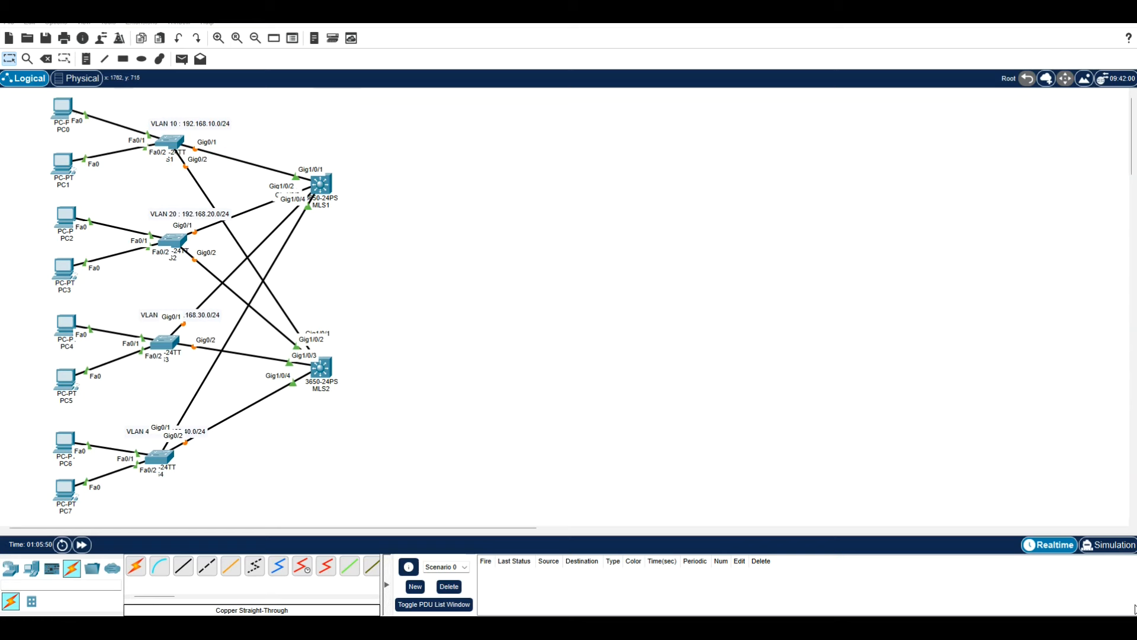
left_click(321, 187)
left_click(435, 329)
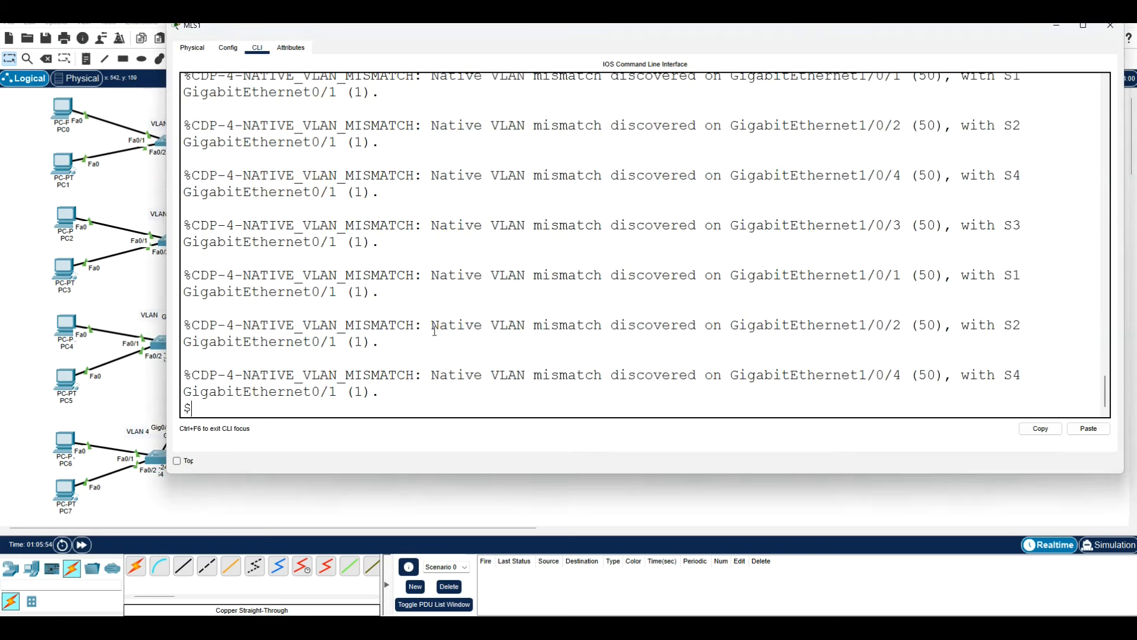
key("Return")
key("Return")
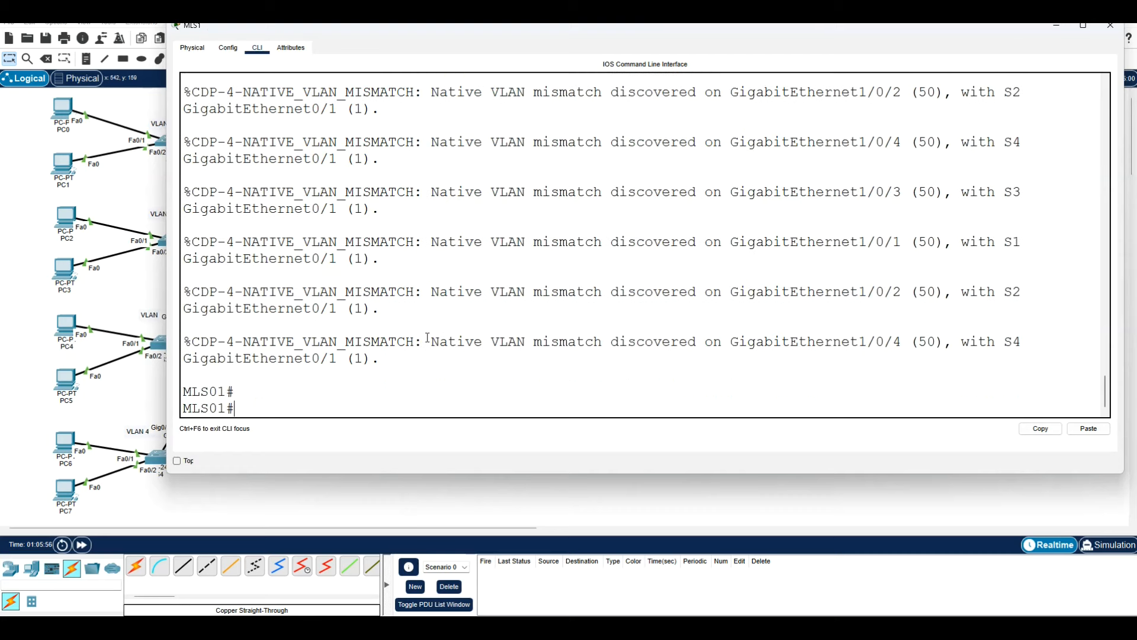
left_click_drag(164, 267, 87, 267)
left_click(282, 498)
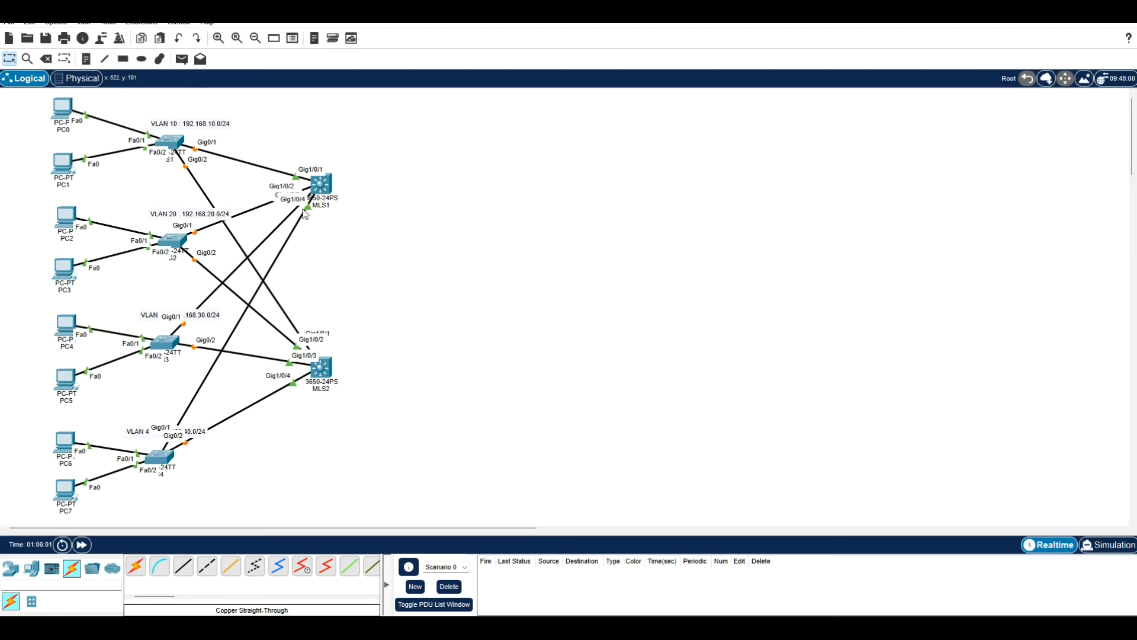
left_click(326, 189)
left_click_drag(72, 244, 19, 247)
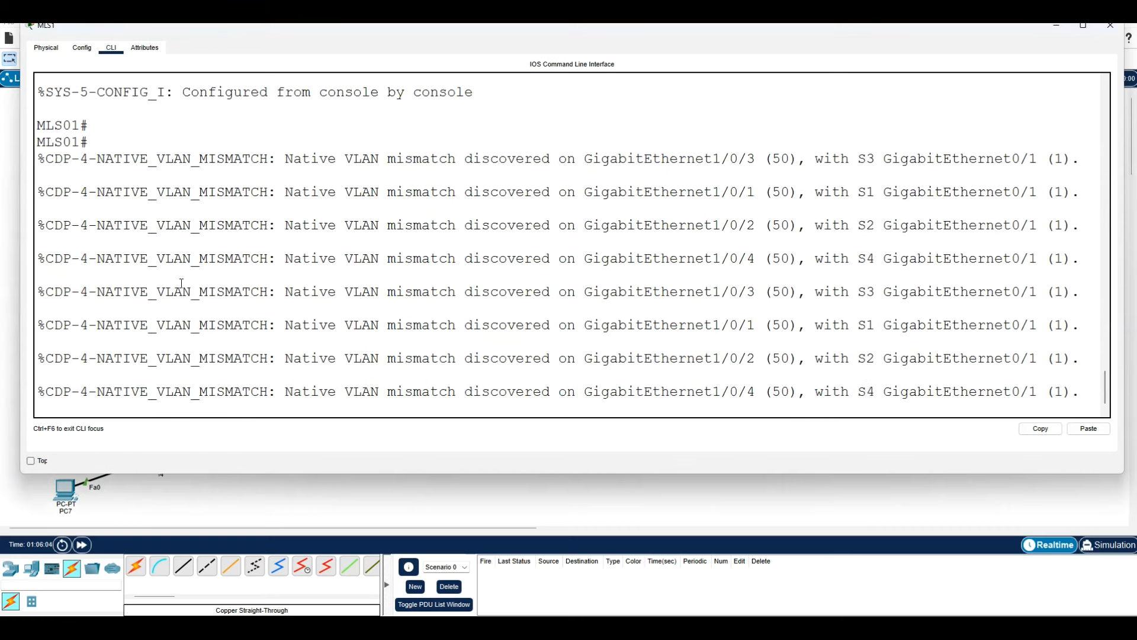
key("Return")
key("Return")
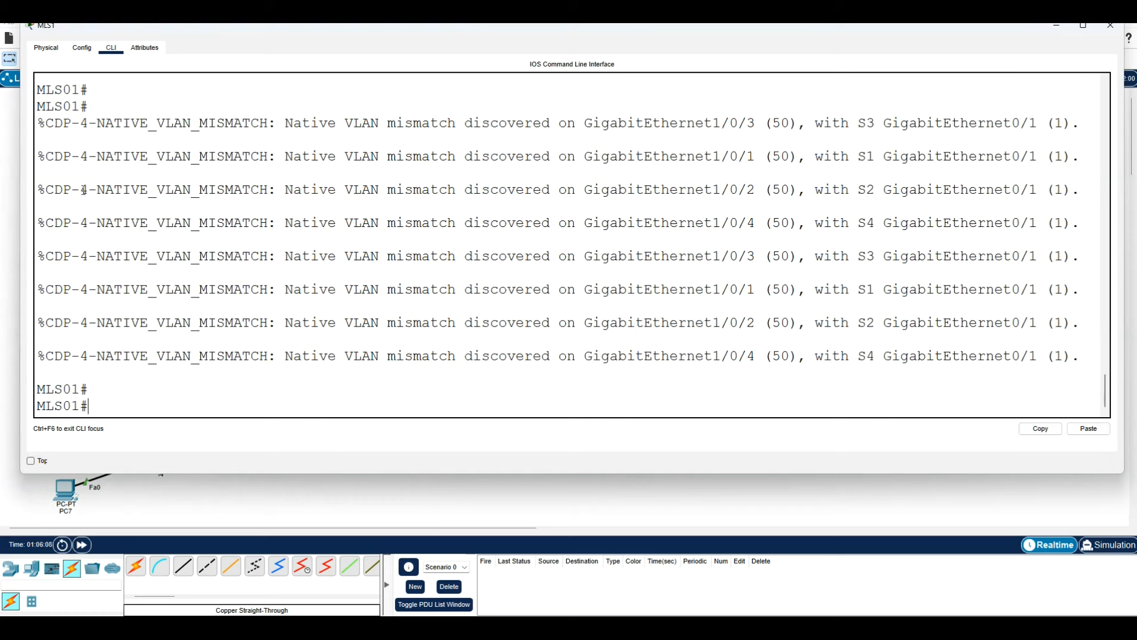
Examine the native VLAN mismatch messages on MLS1, highlighting the port and VLAN values for S3 and S1, and return to the topology.
double_click(51, 191)
left_click(245, 190)
left_click_drag(284, 191, 760, 191)
left_click(760, 191)
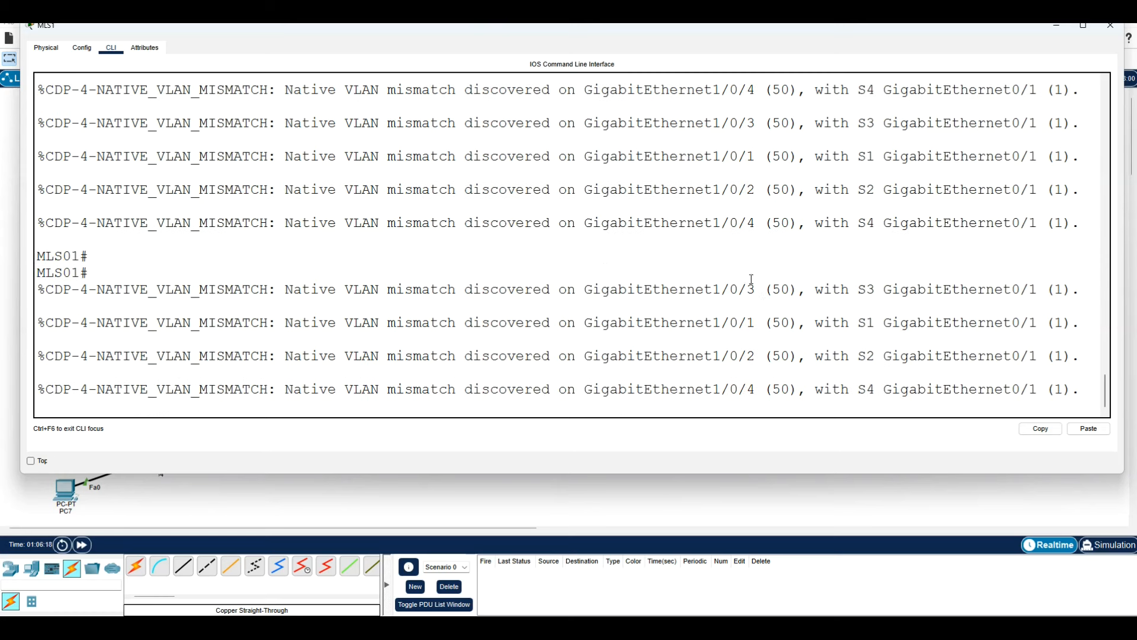
left_click_drag(790, 289, 764, 289)
left_click_drag(857, 289, 881, 293)
left_click(1063, 292)
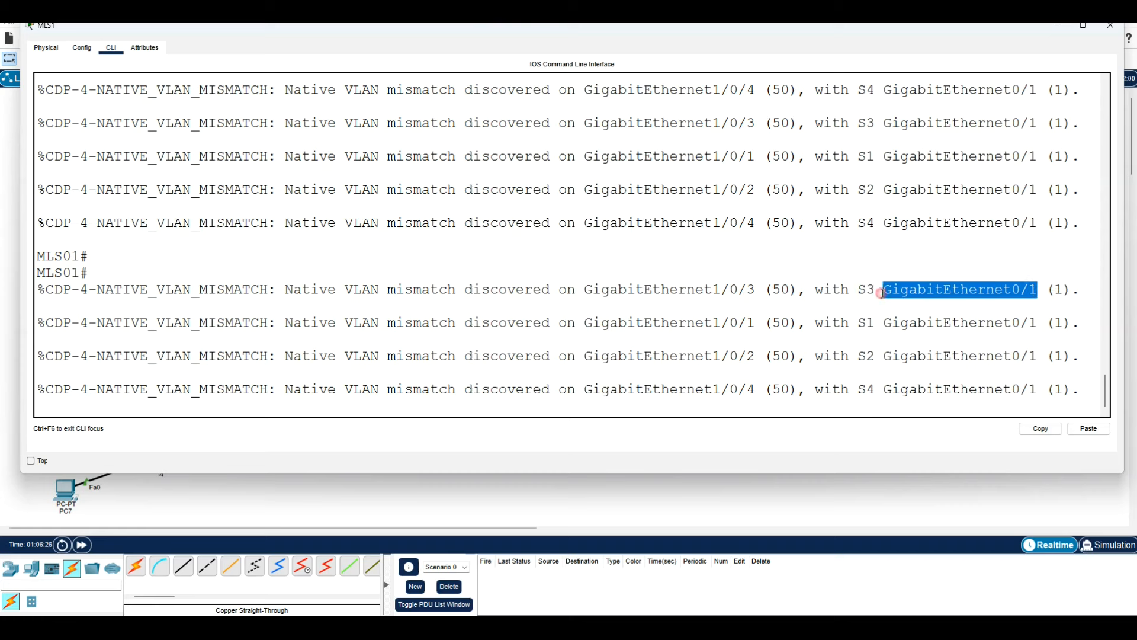
double_click(1059, 289)
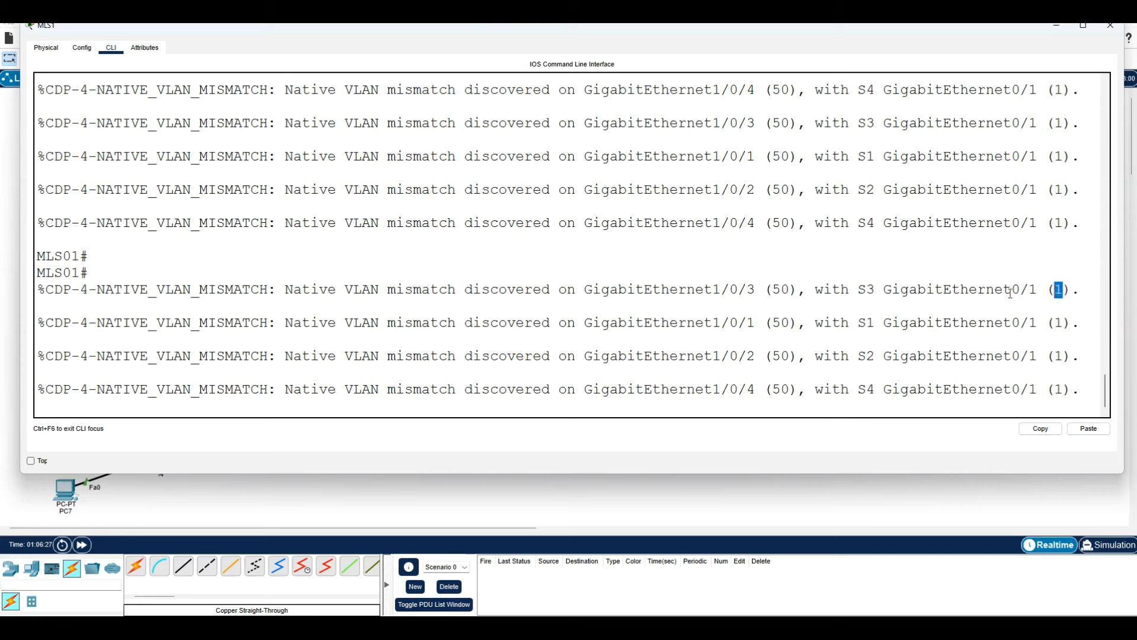
double_click(870, 324)
left_click_drag(1019, 323, 1046, 323)
double_click(1057, 324)
left_click(1000, 513)
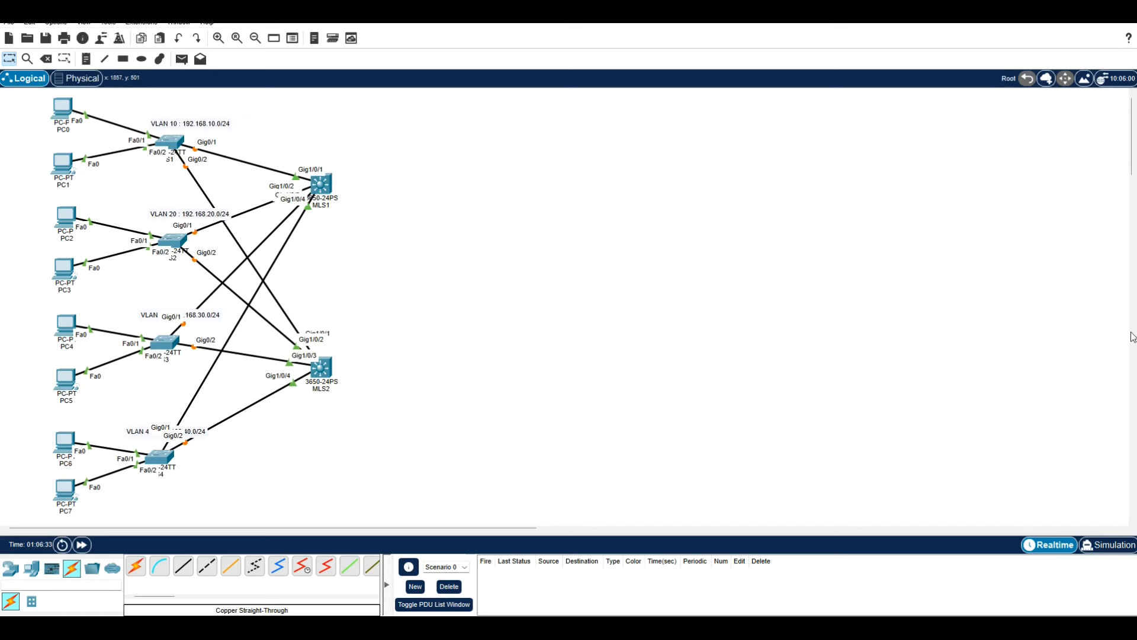
Box MLS1 and MLS2 labelled "50", box the access switch uplinks labelled "1", and draw a line linking the two labels.
mouse_move(256, 150)
left_mouse_down()
mouse_move(260, 351)
mouse_move(296, 415)
mouse_move(359, 251)
mouse_move(264, 149)
mouse_move(250, 152)
left_mouse_up()
mouse_move(409, 172)
left_mouse_down()
mouse_move(382, 191)
mouse_move(385, 206)
left_mouse_up()
mouse_move(432, 181)
left_mouse_down()
mouse_move(421, 199)
mouse_move(418, 183)
left_mouse_up()
mouse_move(174, 124)
left_mouse_down()
mouse_move(171, 474)
mouse_move(214, 278)
mouse_move(217, 122)
mouse_move(174, 125)
mouse_move(187, 95)
mouse_move(189, 117)
mouse_move(205, 115)
mouse_move(173, 111)
mouse_move(186, 96)
left_mouse_up()
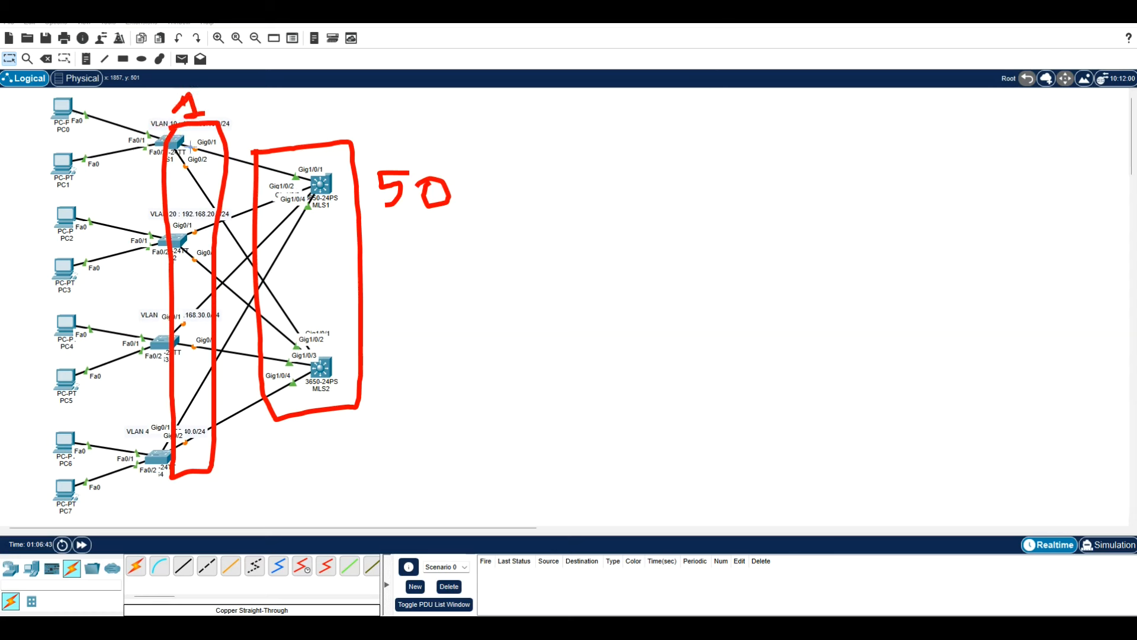
mouse_move(409, 158)
left_mouse_down()
mouse_move(343, 94)
mouse_move(210, 106)
left_mouse_up()
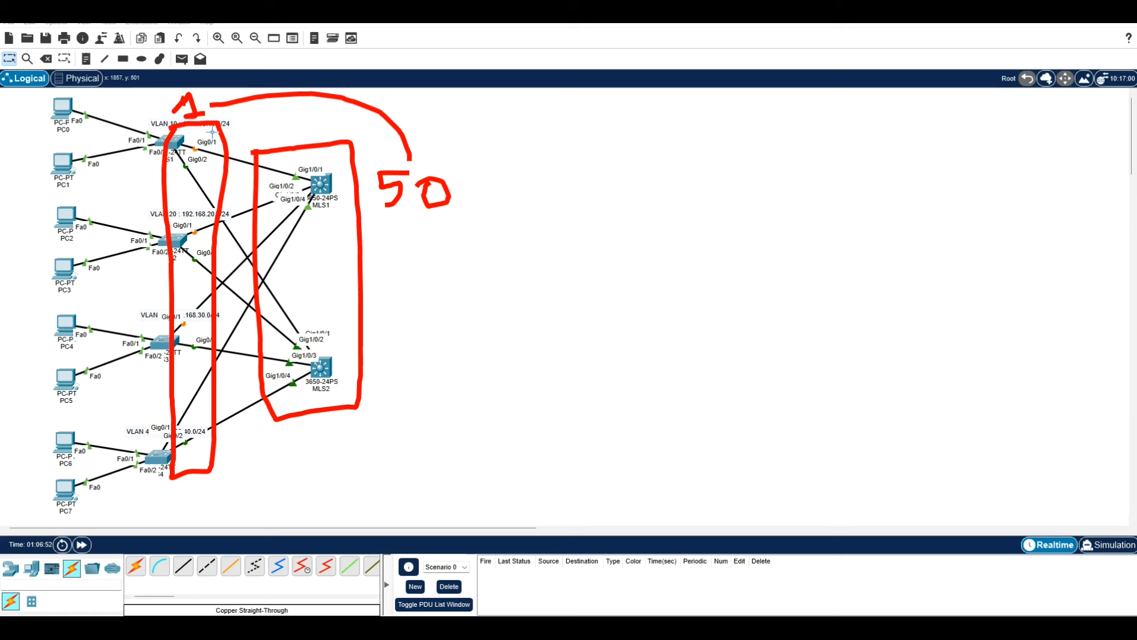
Circle the gigabit uplink ports of S1, S2 and S3, and clear all annotations from the topology.
mouse_move(202, 148)
left_mouse_down()
mouse_move(181, 133)
mouse_move(215, 153)
mouse_move(188, 145)
left_mouse_up()
mouse_move(199, 212)
left_mouse_down()
mouse_move(177, 261)
mouse_move(194, 218)
left_mouse_up()
mouse_move(190, 302)
left_mouse_down()
mouse_move(179, 320)
mouse_move(206, 337)
mouse_move(183, 311)
left_mouse_up()
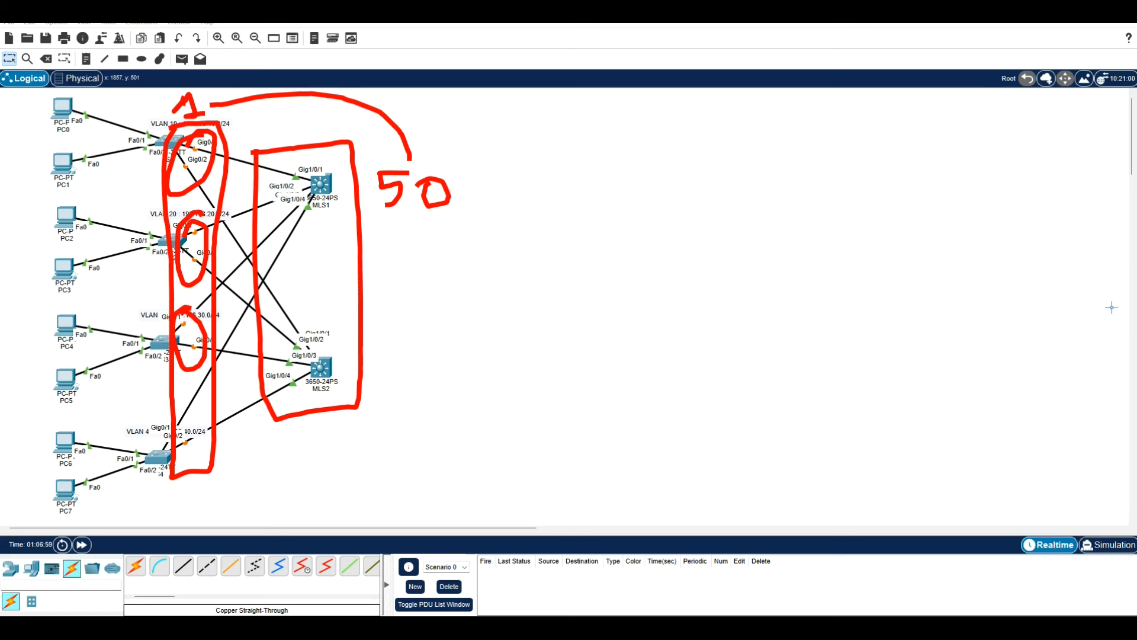
left_click(1128, 558)
left_click(623, 316)
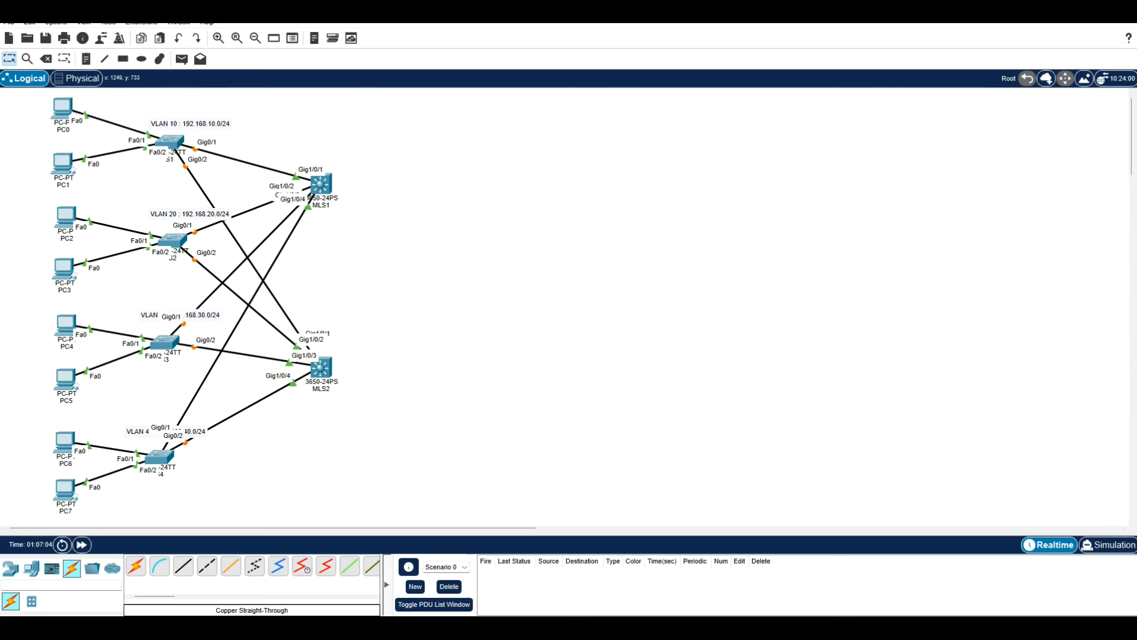
Return to the OneNote VLAN notes and insert blank lines above the MLS01 heading.
key("alt+Tab")
scroll(414, 359, "up", 10)
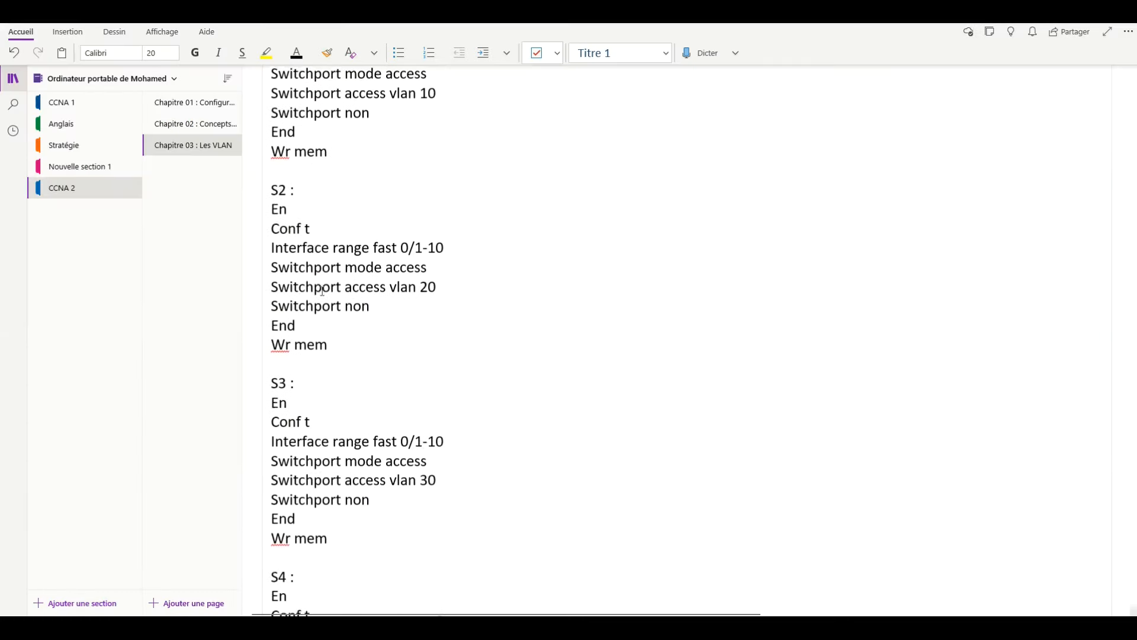
scroll(325, 224, "up", 3)
scroll(318, 249, "down", 8)
scroll(318, 249, "up", 5)
scroll(318, 255, "down", 12)
scroll(319, 262, "up", 5)
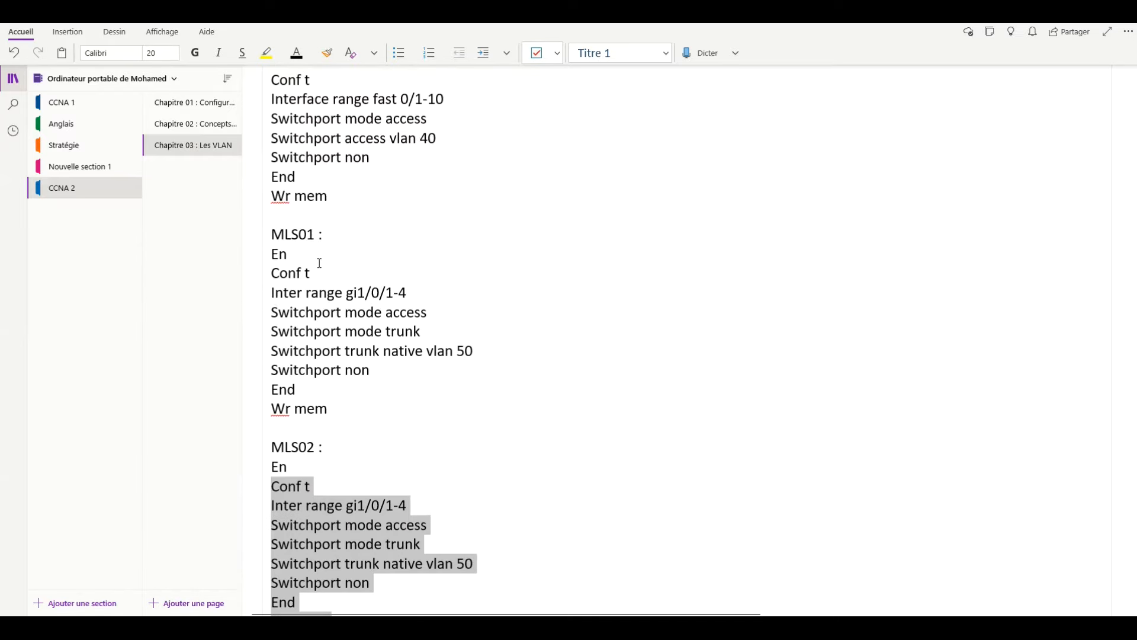
left_click(331, 428)
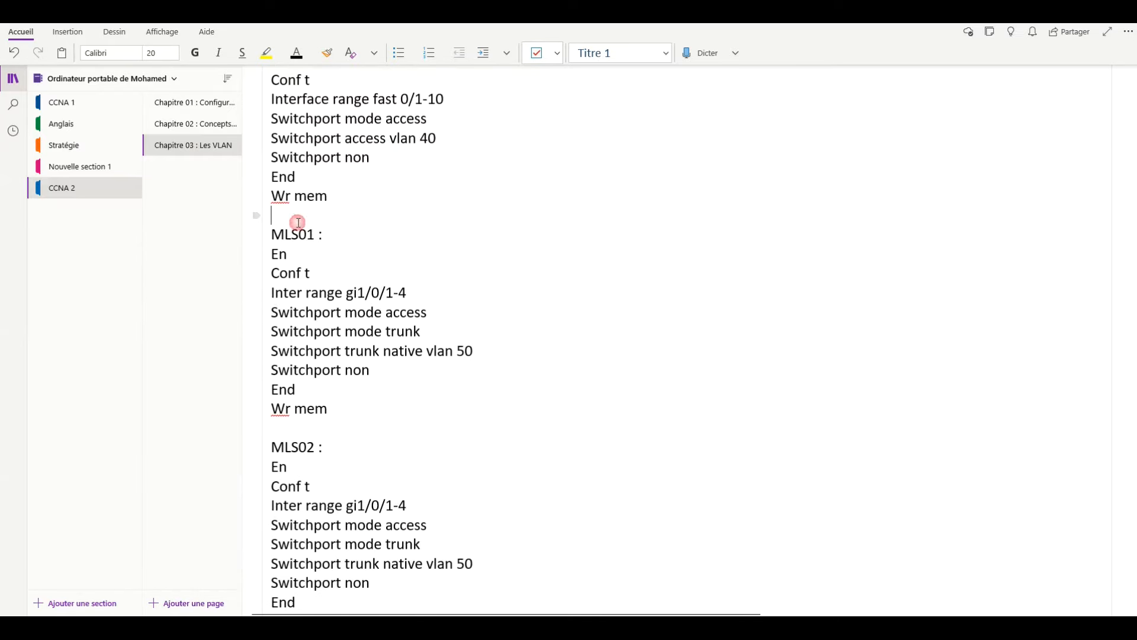
left_click(341, 225)
key("Return")
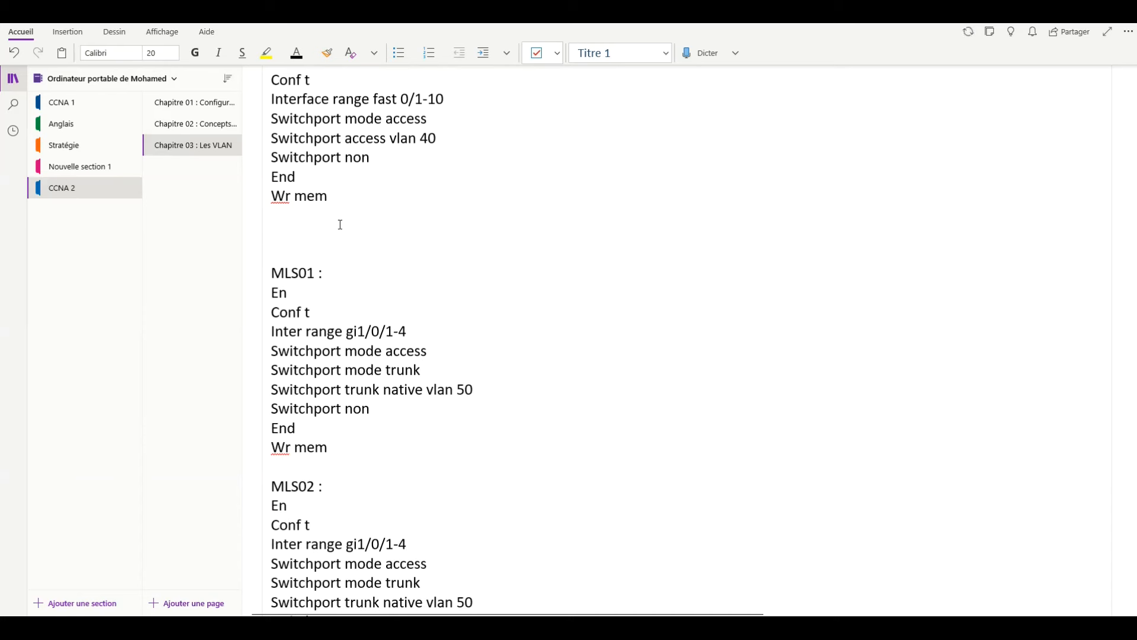
Write the heading "Configurer les interconnexions Switches (mode trunk) :" above the MLS01 section.
type("Configuration")
key("BackSpace")
key("BackSpace")
type("er")
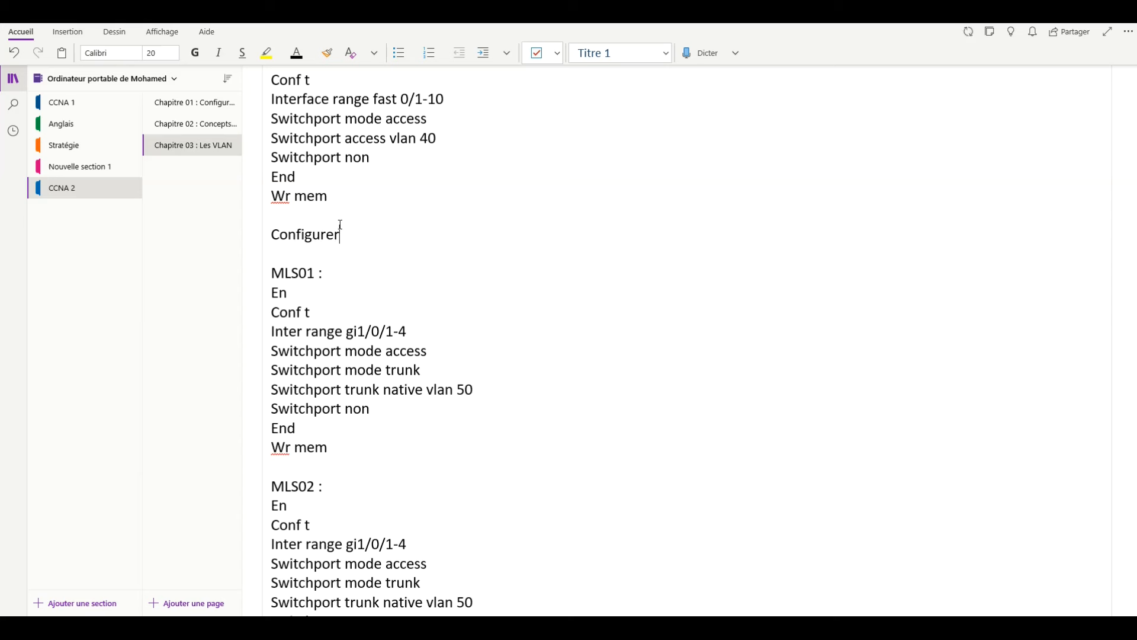
type(" les interconnexion ")
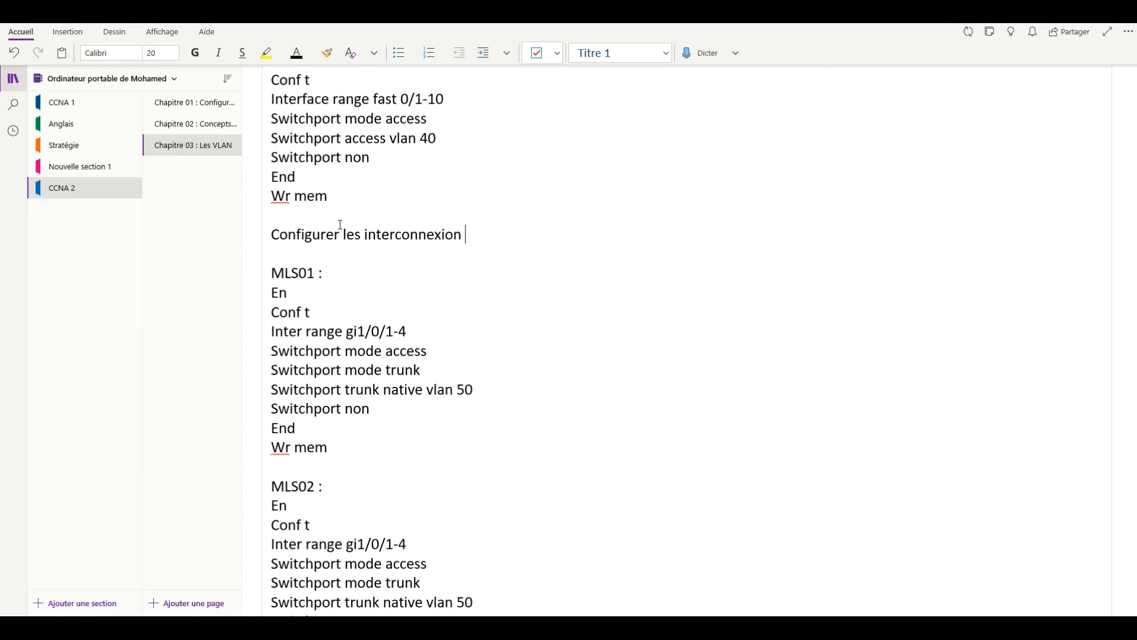
type(" Switches :")
key("BackSpace")
type("(mode tru")
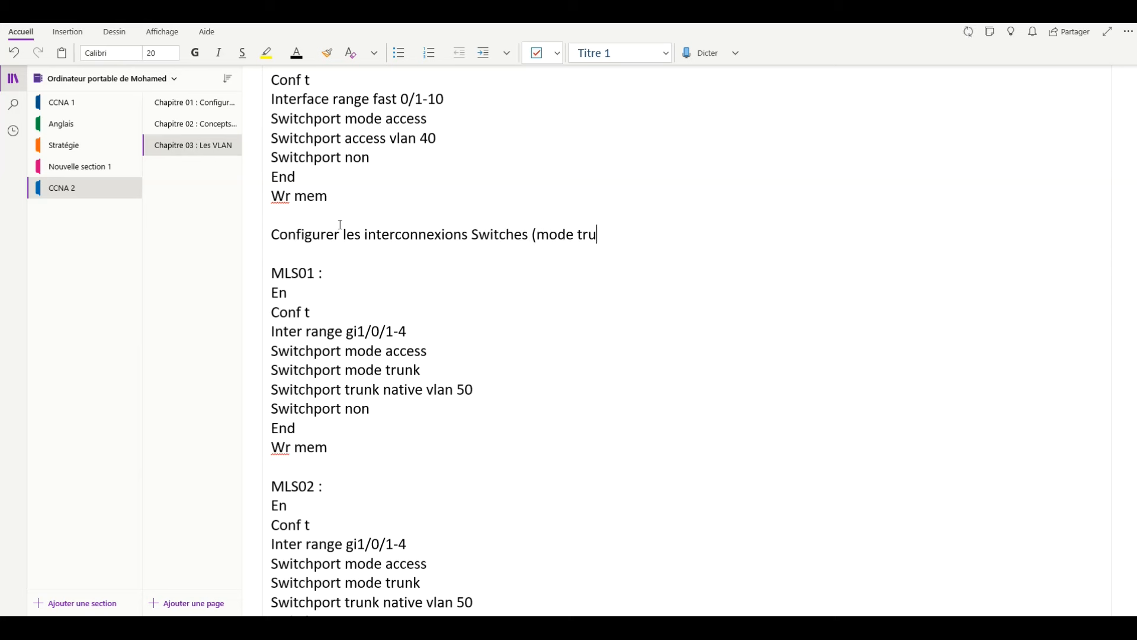
type("nk) !")
key("BackSpace")
type(":")
Below the MLS02 commands, add an "S01 :" heading with the lines "En", "Conf t" and "Inter range gi0/1-2".
scroll(340, 248, "down", 10)
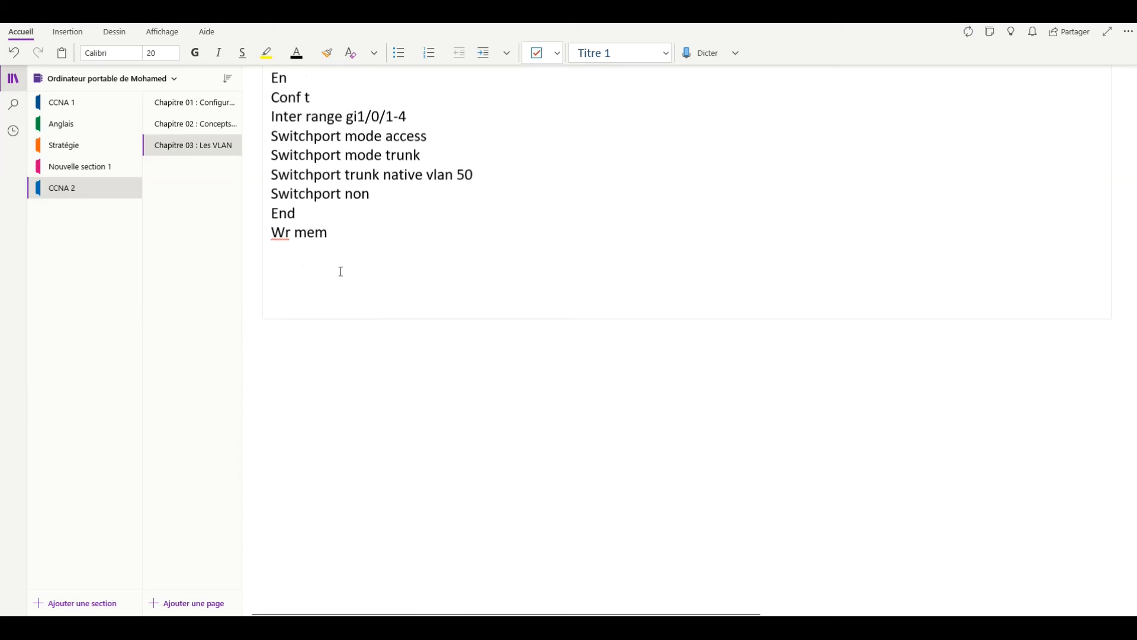
left_click(318, 112)
type("S01 :")
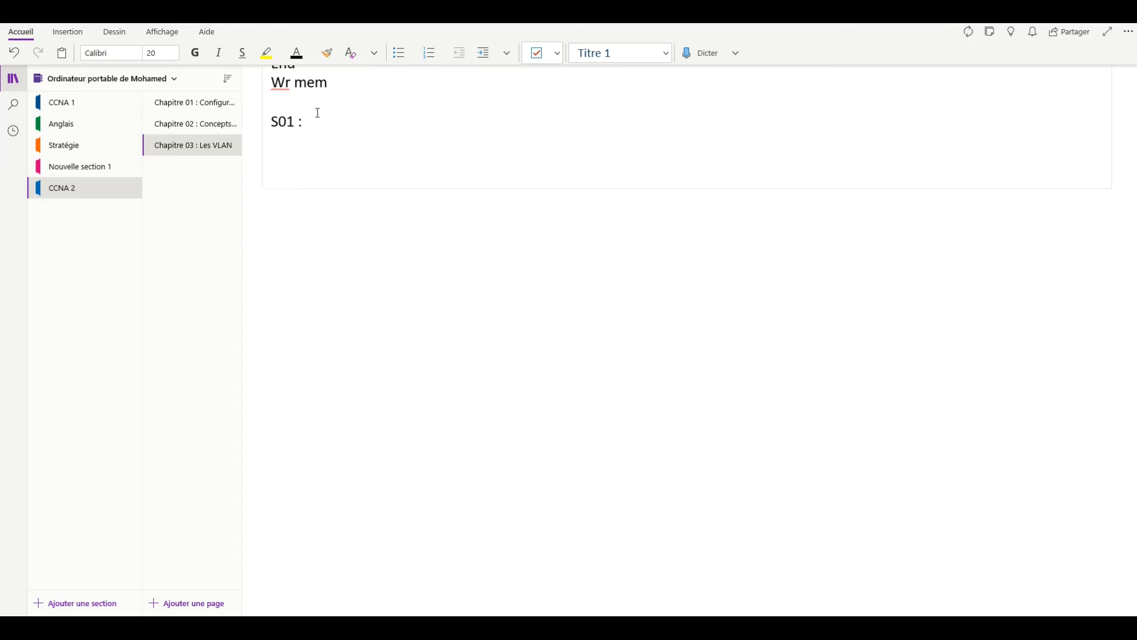
type(" En")
key("Return")
type("conf t")
key("Return")
type("inter range gi0/1-2")
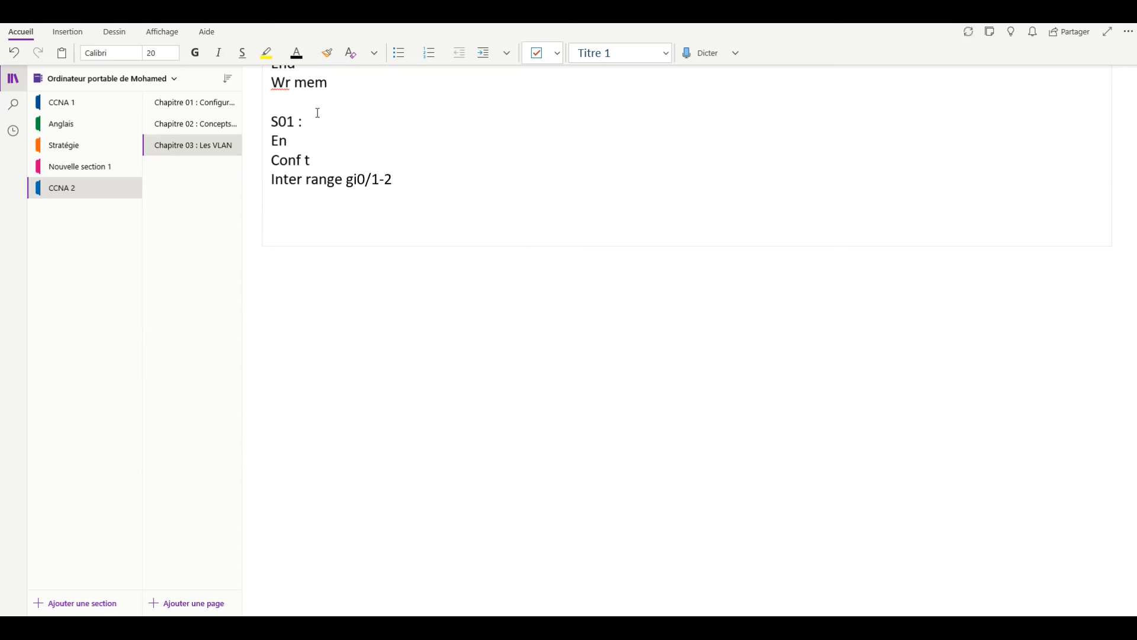
Copy the MLS02 lines from "Switchport mode trunk" through "Wr mem" and paste them below the S01 interface range line.
scroll(318, 113, "up", 3)
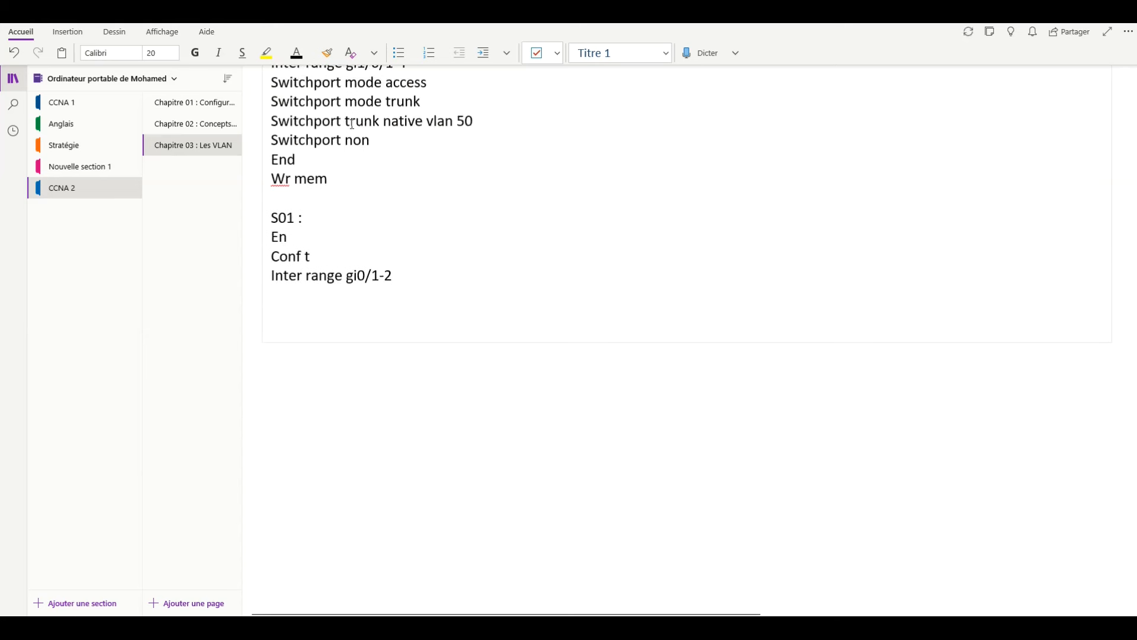
left_click_drag(271, 197, 398, 277)
key("ctrl+c")
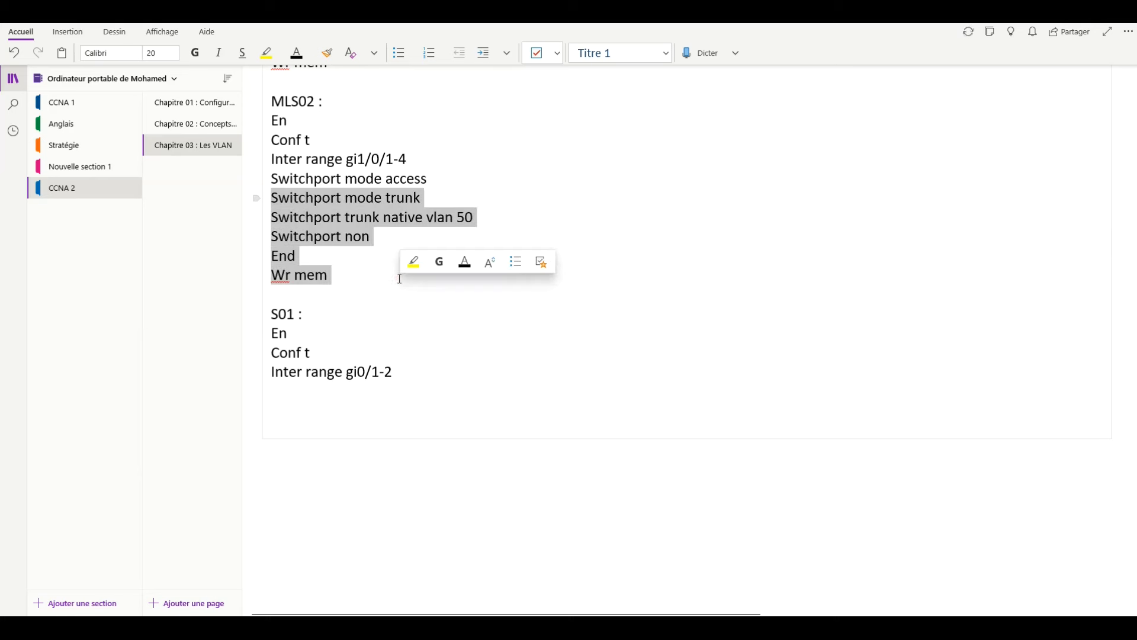
left_click(332, 388)
key("ctrl+v")
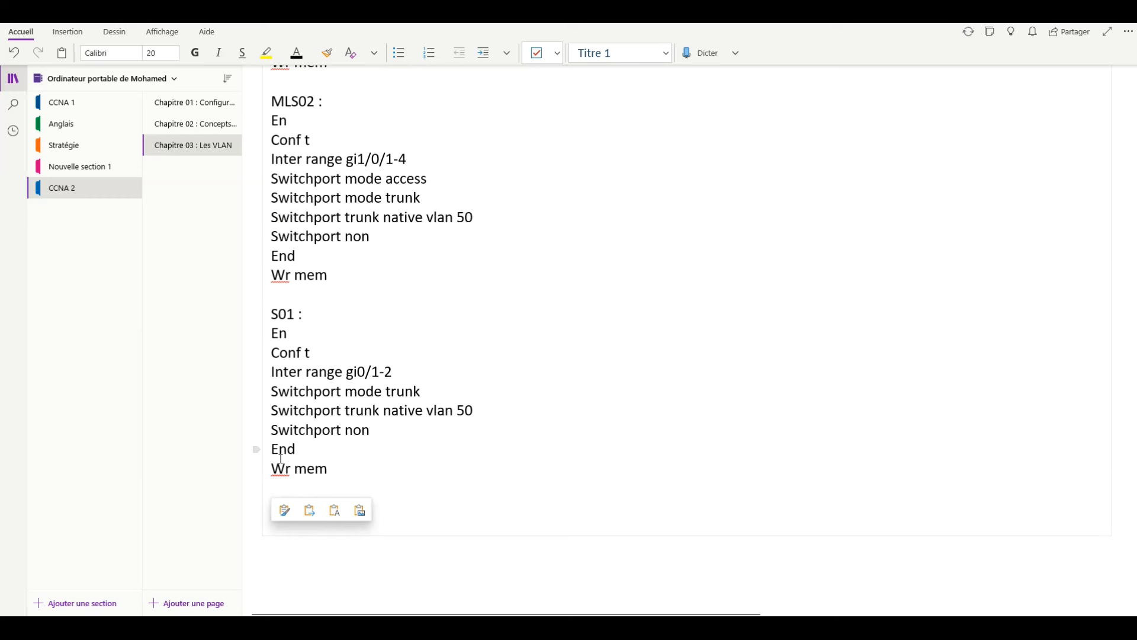
Duplicate the complete S01 command block three times below the original.
left_click(323, 486)
key("Return")
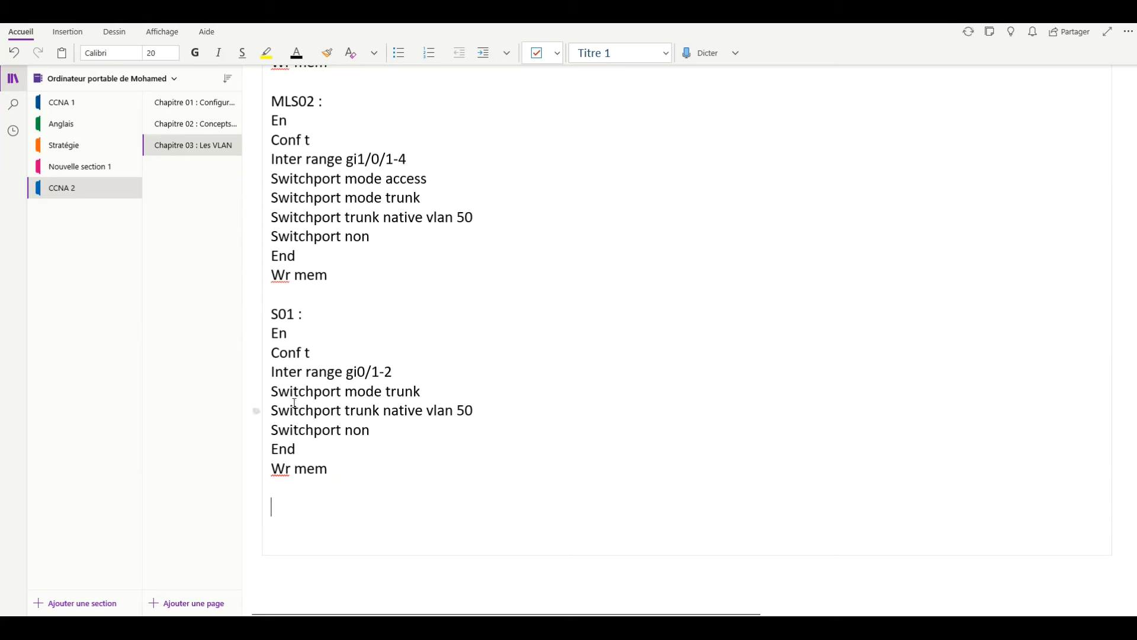
left_click_drag(270, 312, 358, 482)
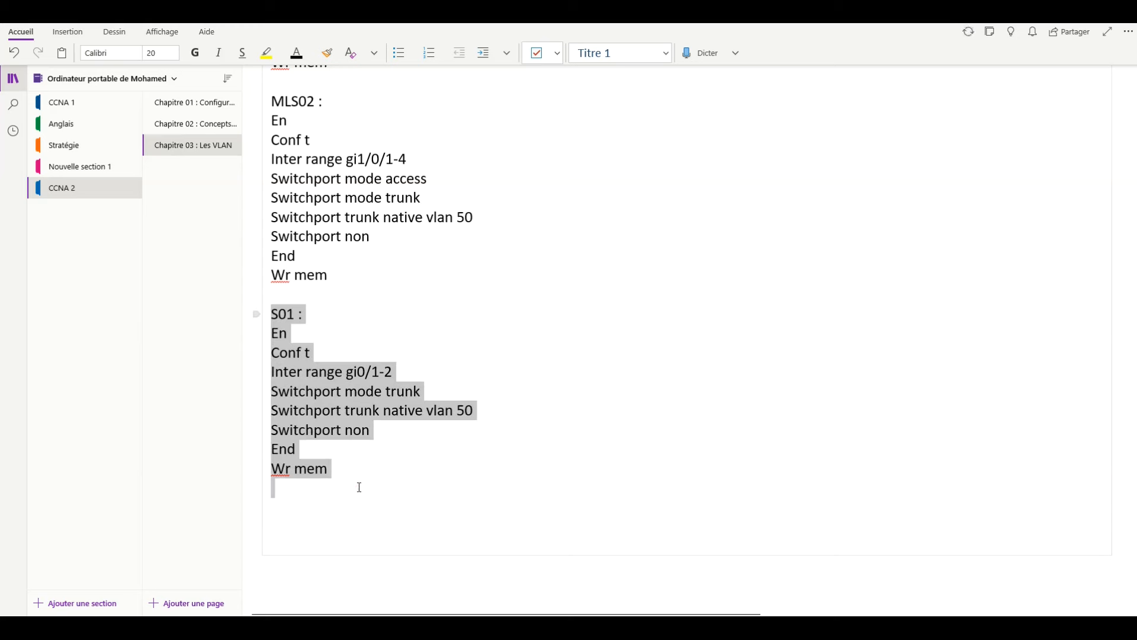
left_click(314, 498)
key("ctrl+v")
key("ctrl+v")
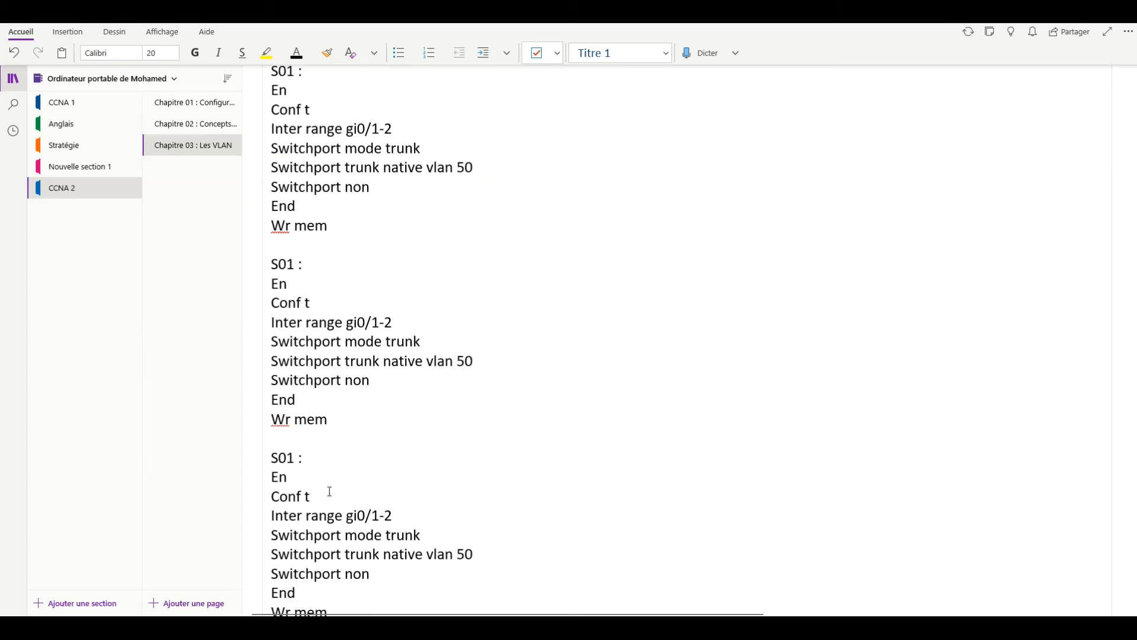
scroll(320, 485, "up", 3)
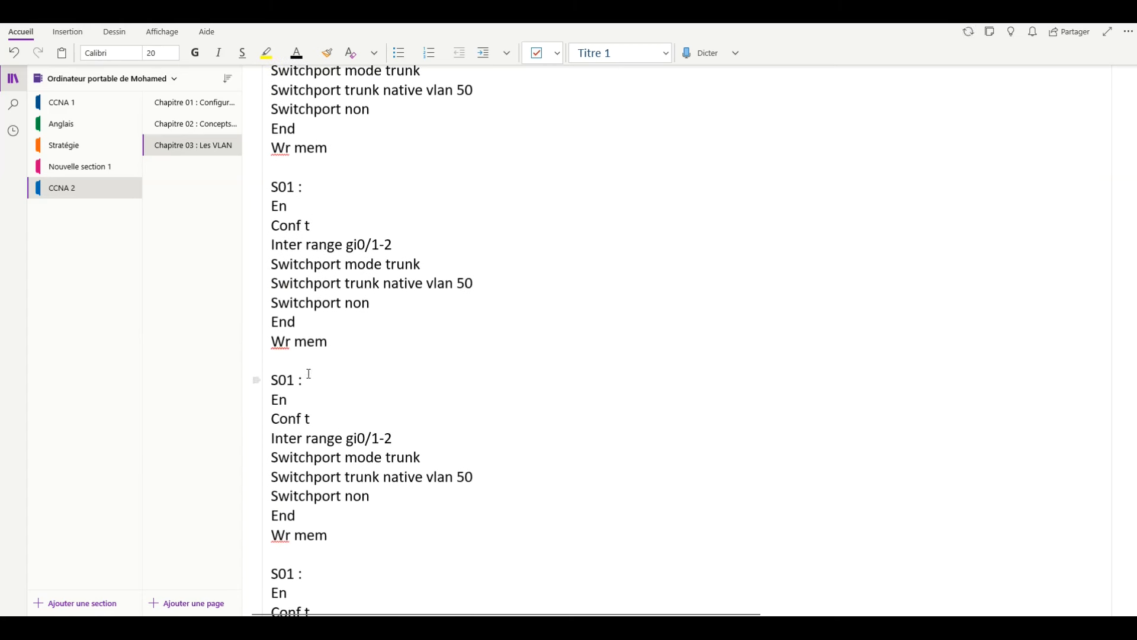
Renumber the headings of the three duplicated blocks as S02, S03 and S04.
left_click_drag(295, 378, 290, 381)
type("2")
scroll(287, 557, "down", 1)
left_click_drag(295, 468, 287, 469)
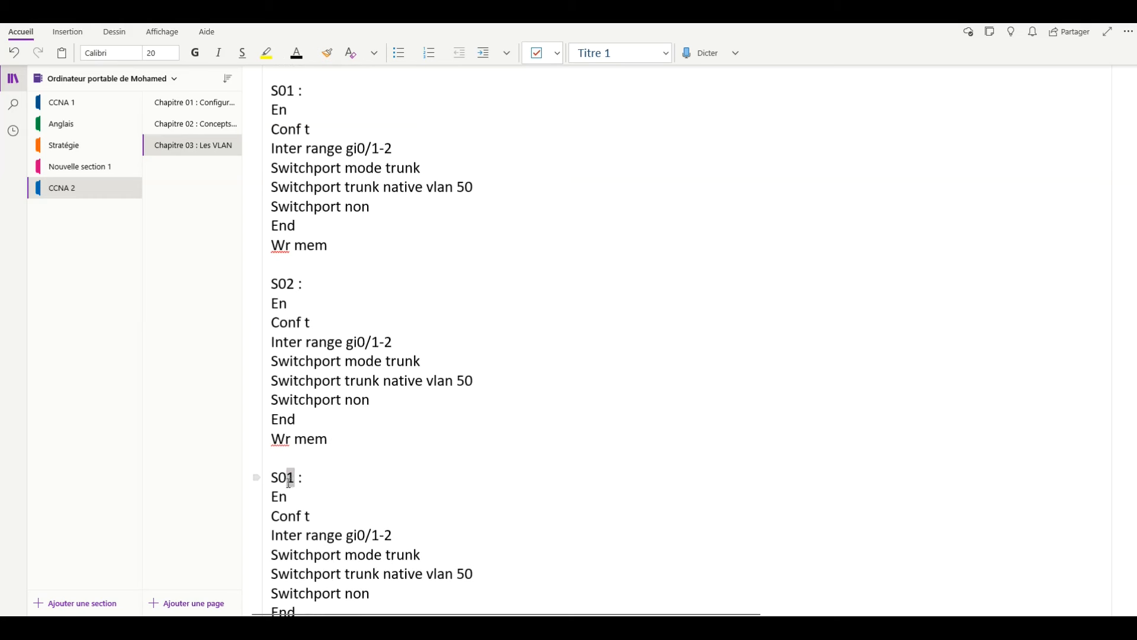
type("3")
scroll(338, 488, "down", 4)
left_click_drag(295, 381, 287, 382)
type("4")
scroll(395, 413, "up", 5)
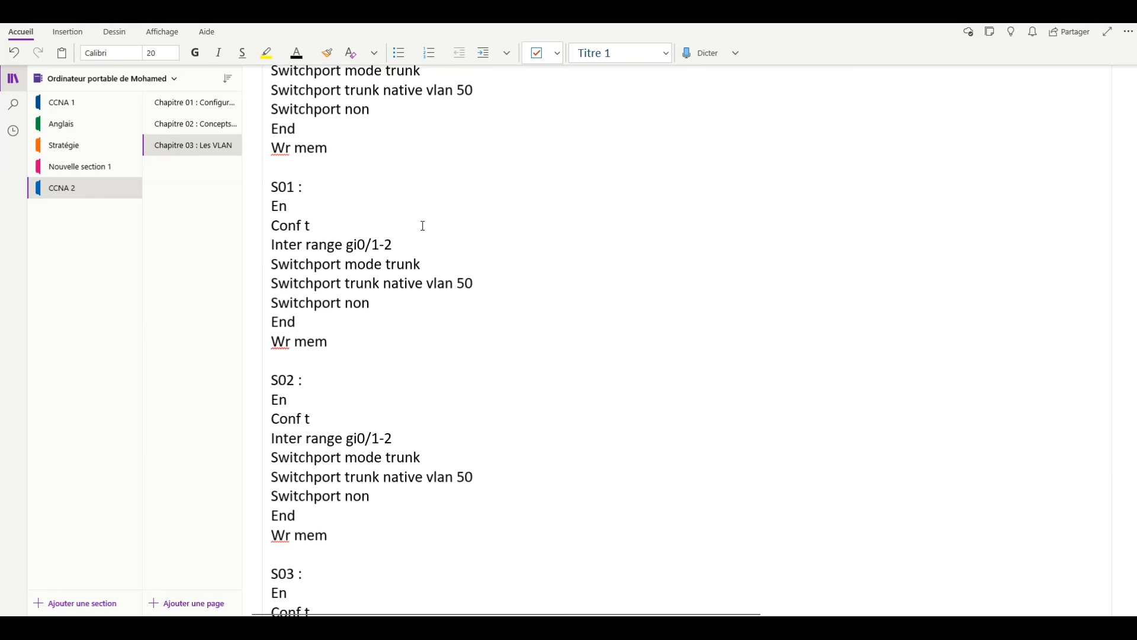
Copy the S01 command block from "En" through "Wr mem" and paste it into the S1 command line in Packet Tracer.
scroll(336, 305, "down", 1)
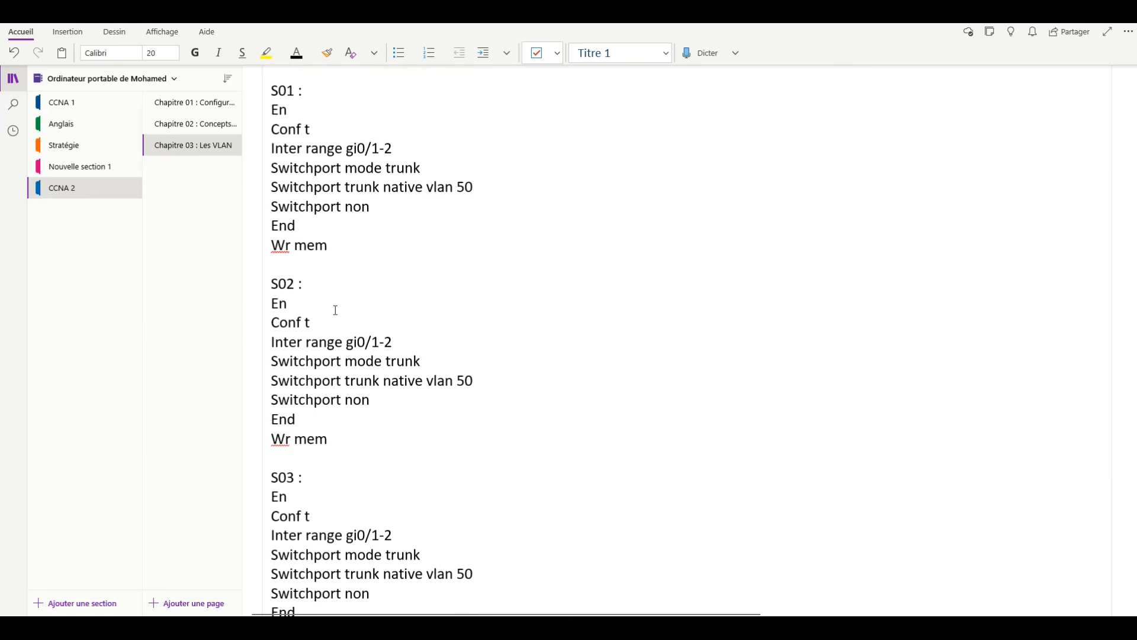
left_click_drag(271, 109, 330, 273)
key("ctrl+c")
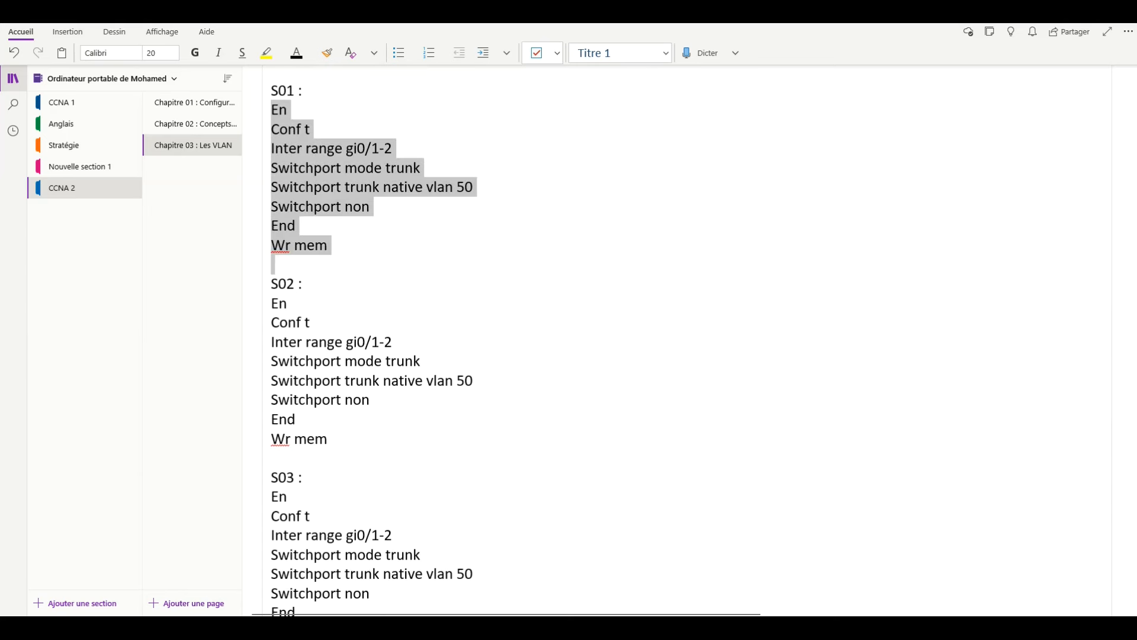
left_click(542, 565)
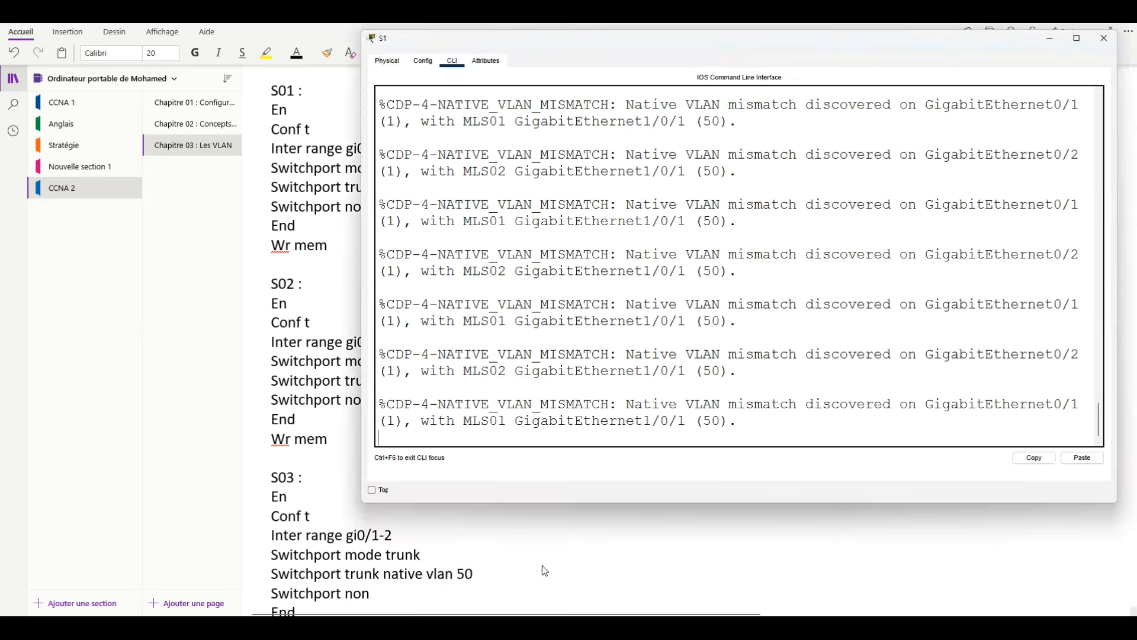
key("Return")
key("Return")
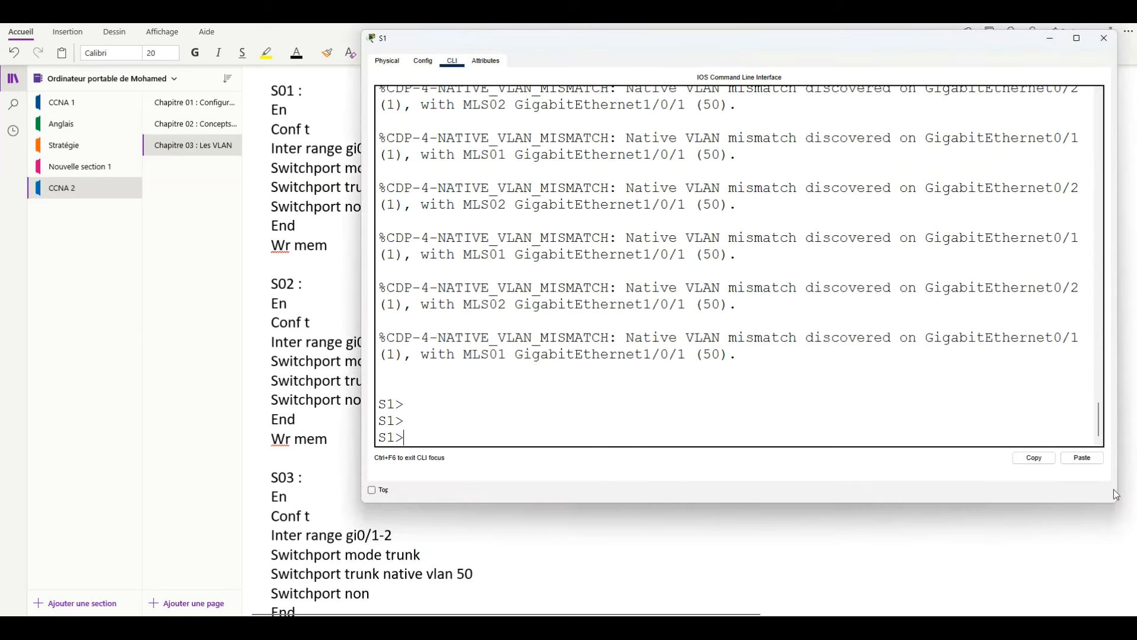
left_click(1080, 458)
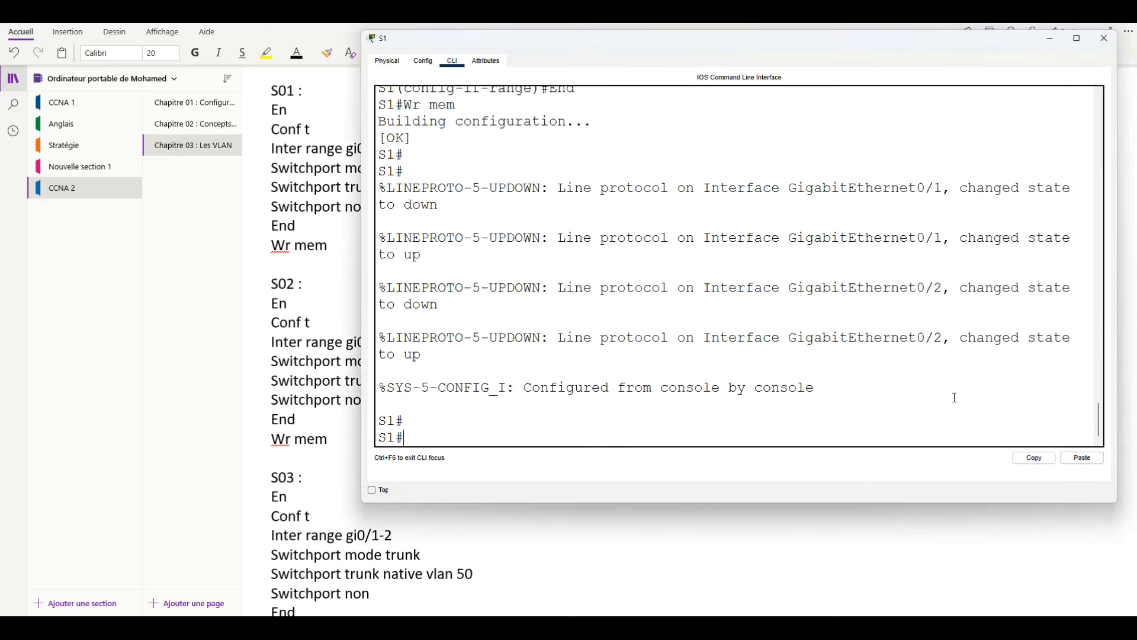
Review the S1 command line output for the pasted trunk commands and native VLAN messages, widening the console window.
scroll(908, 367, "up", 4)
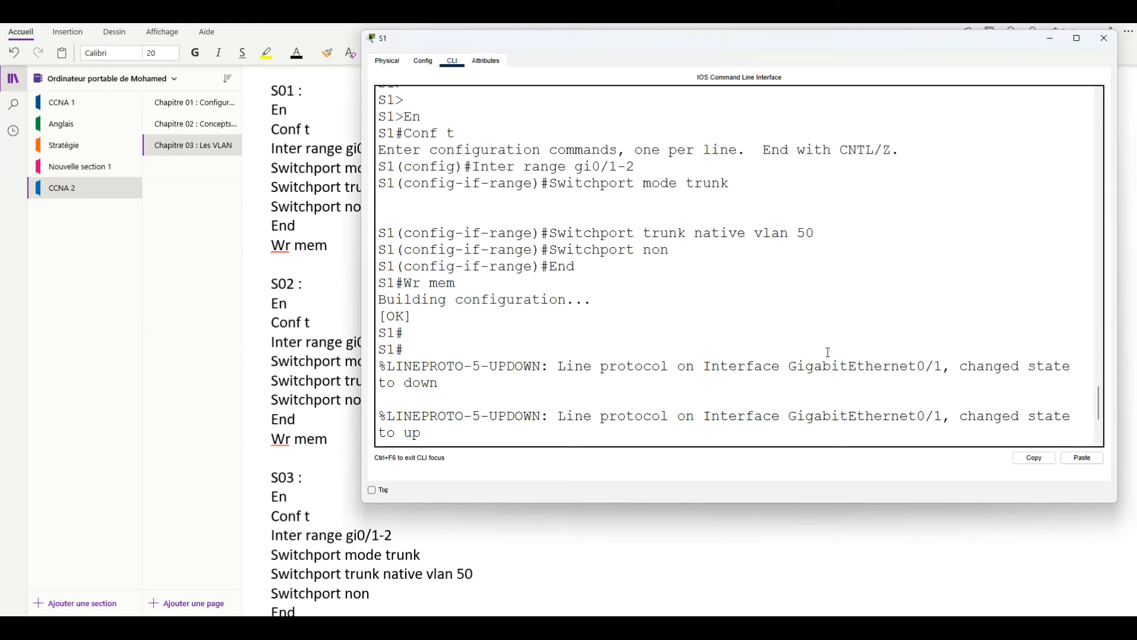
scroll(817, 349, "up", 2)
scroll(804, 328, "up", 7)
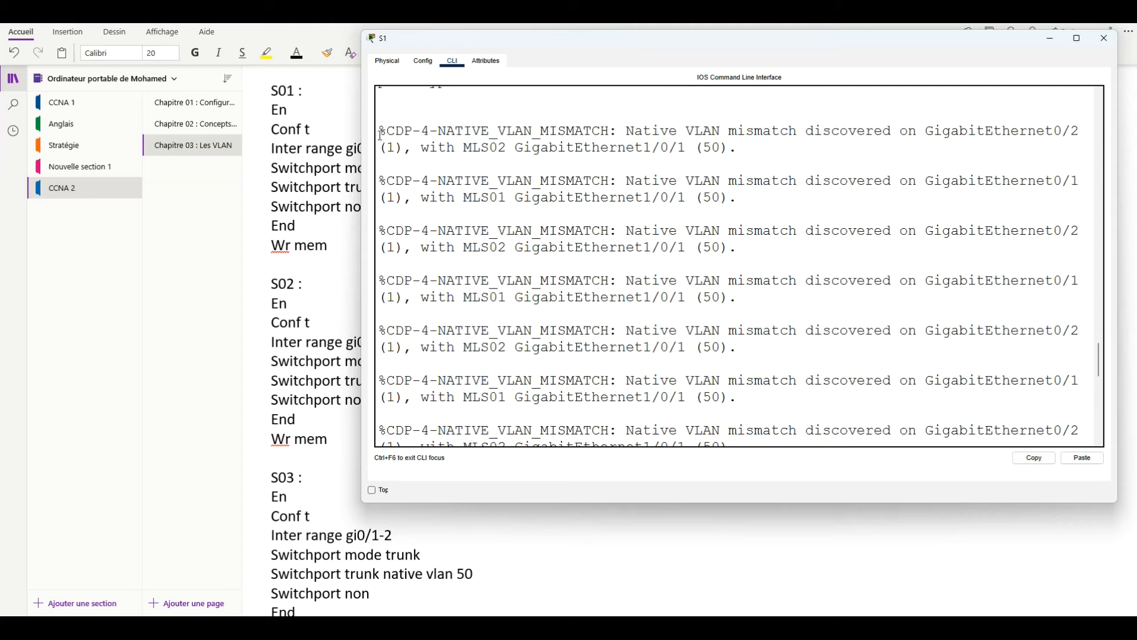
left_click_drag(382, 131, 980, 444)
left_click(937, 391)
left_click_drag(361, 240, 73, 240)
scroll(430, 385, "down", 1)
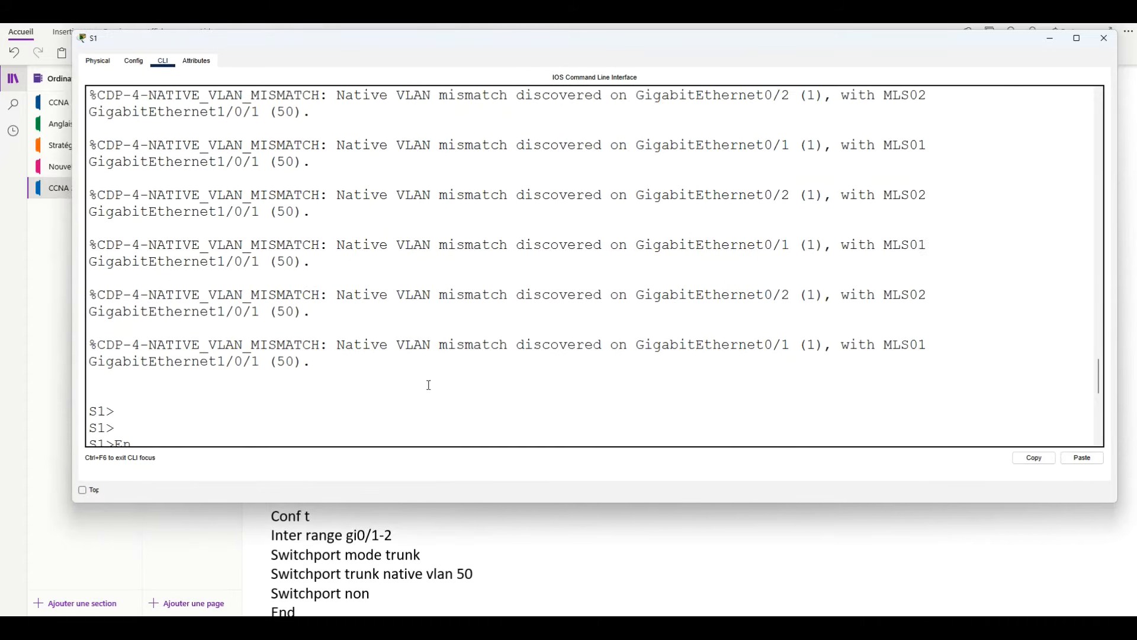
key("Return")
key("Return")
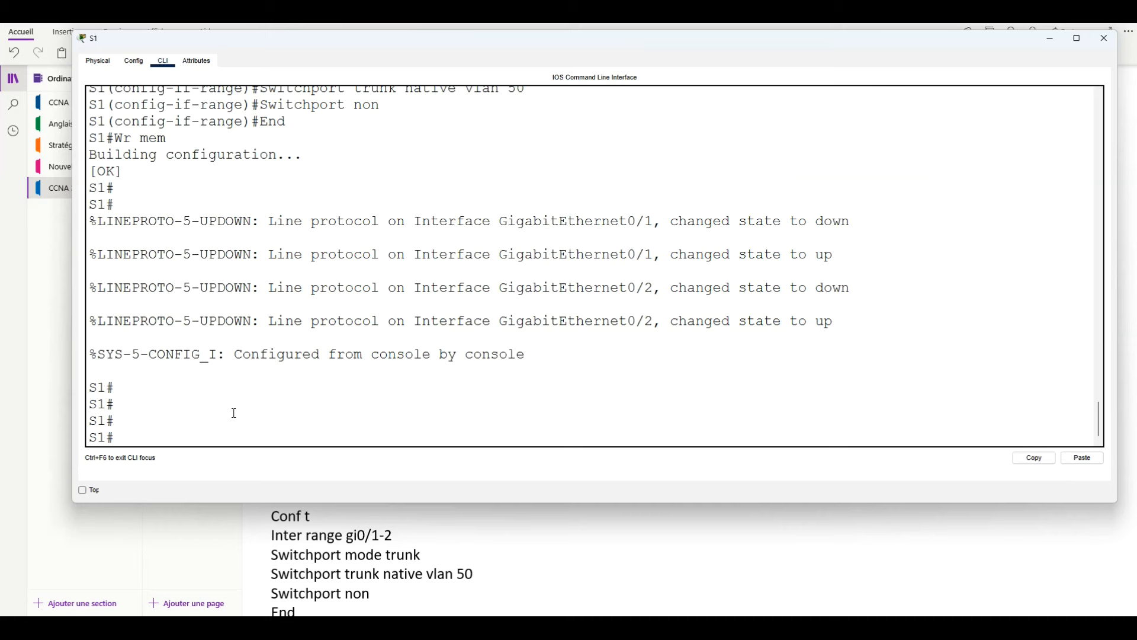
Apply the same gi0/1-2 trunk command block with native VLAN 50 in the S2 command line.
left_click(659, 574)
left_click_drag(273, 308, 331, 454)
left_click(714, 629)
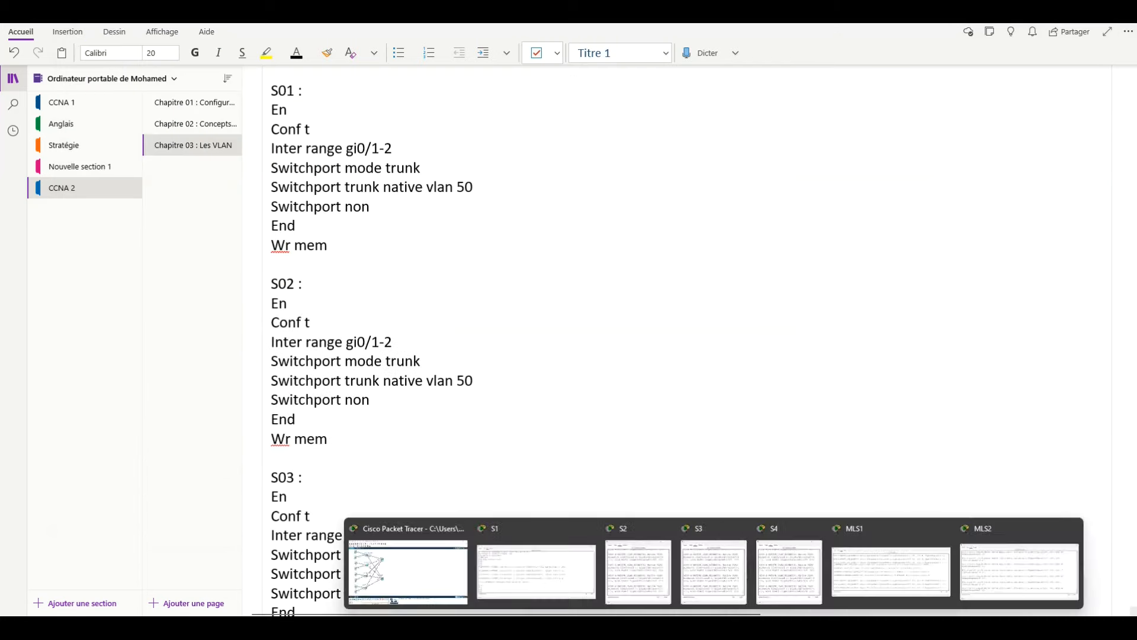
left_click(638, 572)
left_click(543, 441)
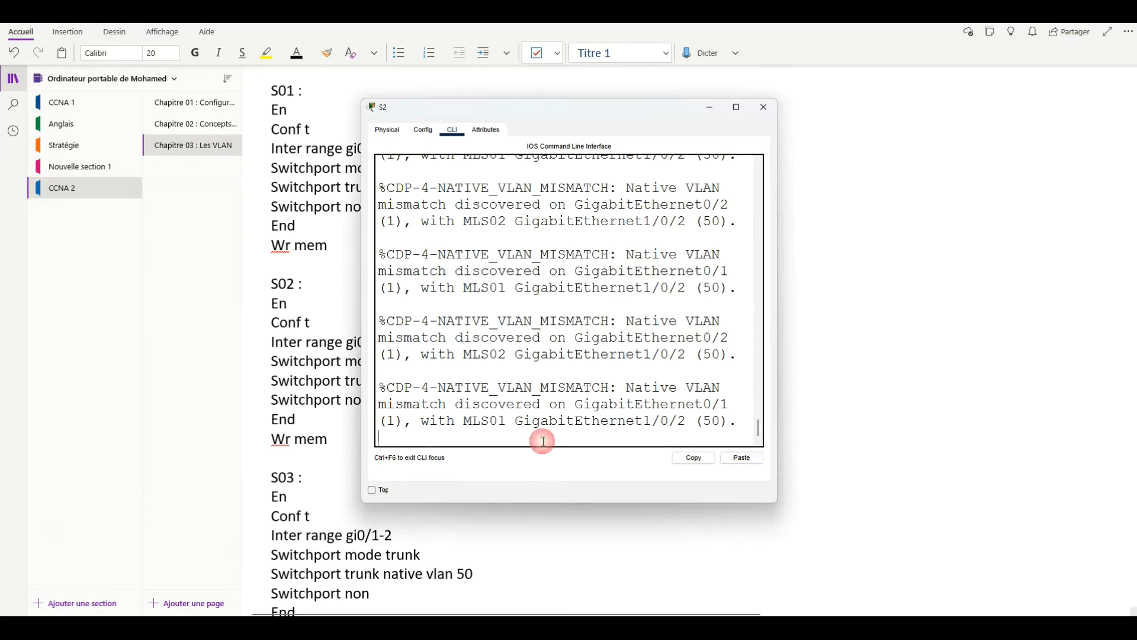
key("Return")
left_click_drag(595, 402, 539, 238)
scroll(540, 307, "up", 10)
scroll(542, 310, "down", 10)
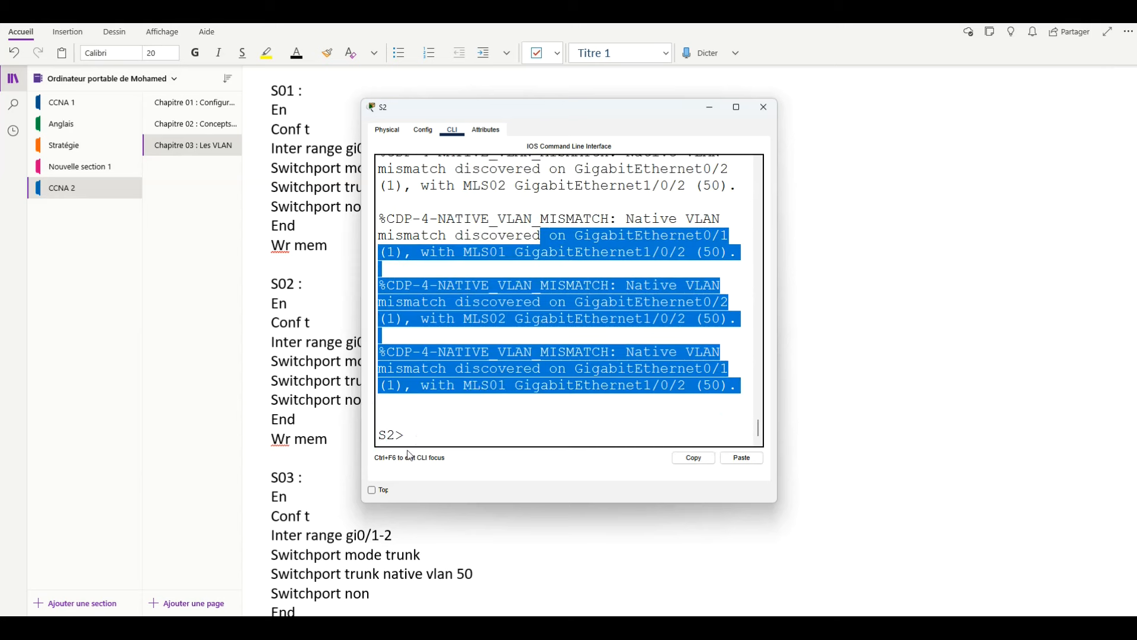
left_click(415, 438)
left_click(743, 459)
key("Return")
key("Return")
key("Return")
left_click(846, 463)
Copy the S03 commands from the notes, paste them into the S3 command line and review their execution.
left_click(714, 628)
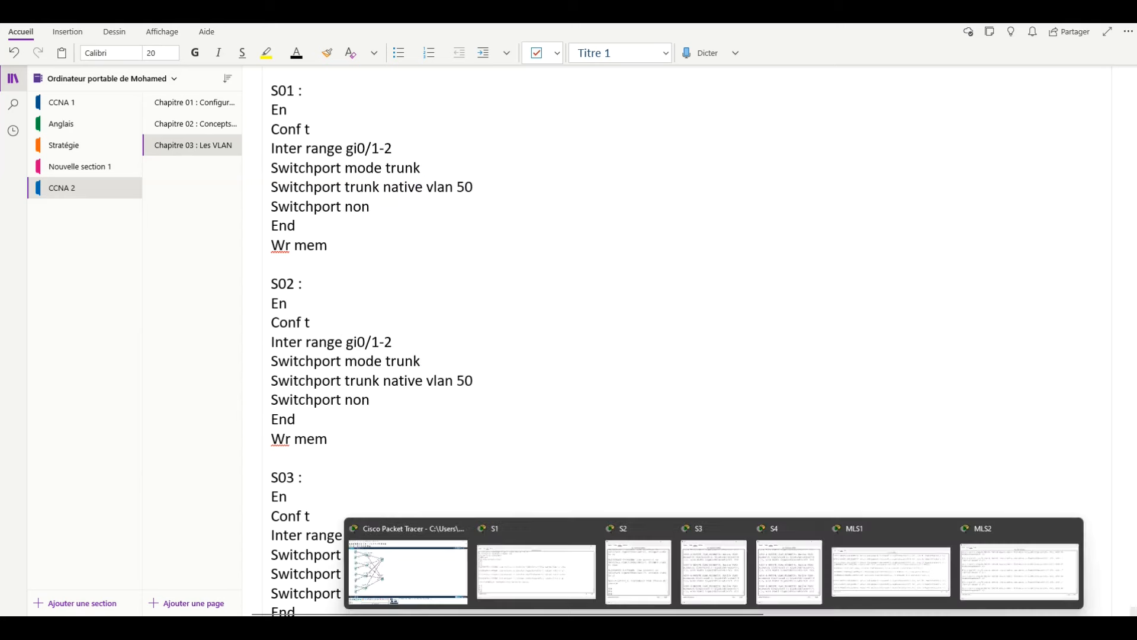
scroll(330, 431, "down", 5)
left_click_drag(272, 204, 350, 353)
right_click(300, 264)
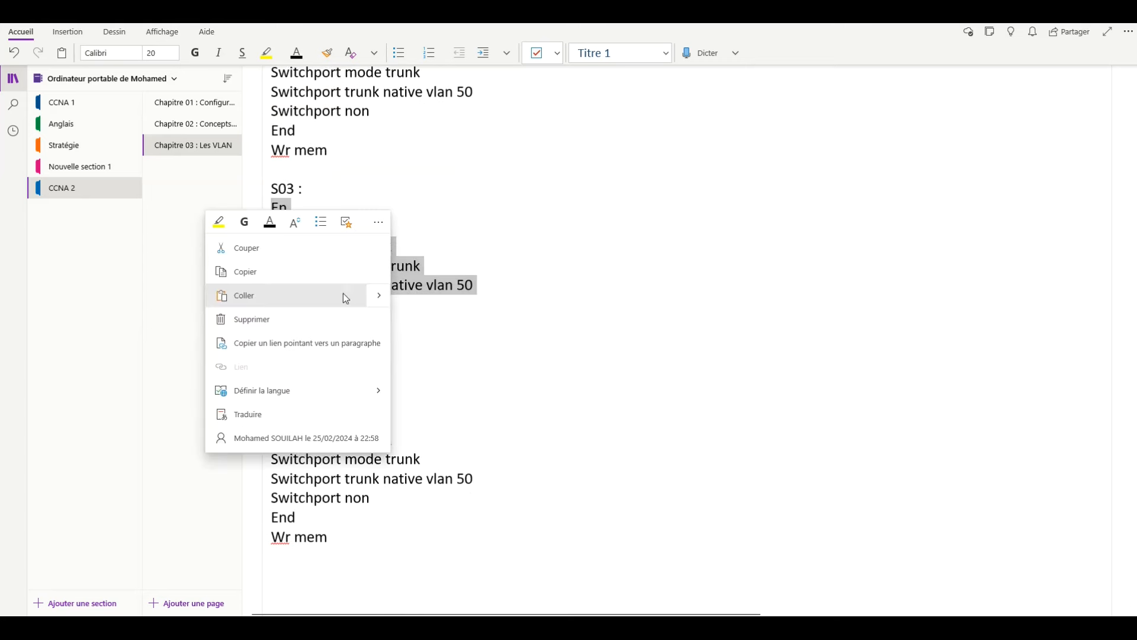
left_click(312, 272)
left_click(714, 627)
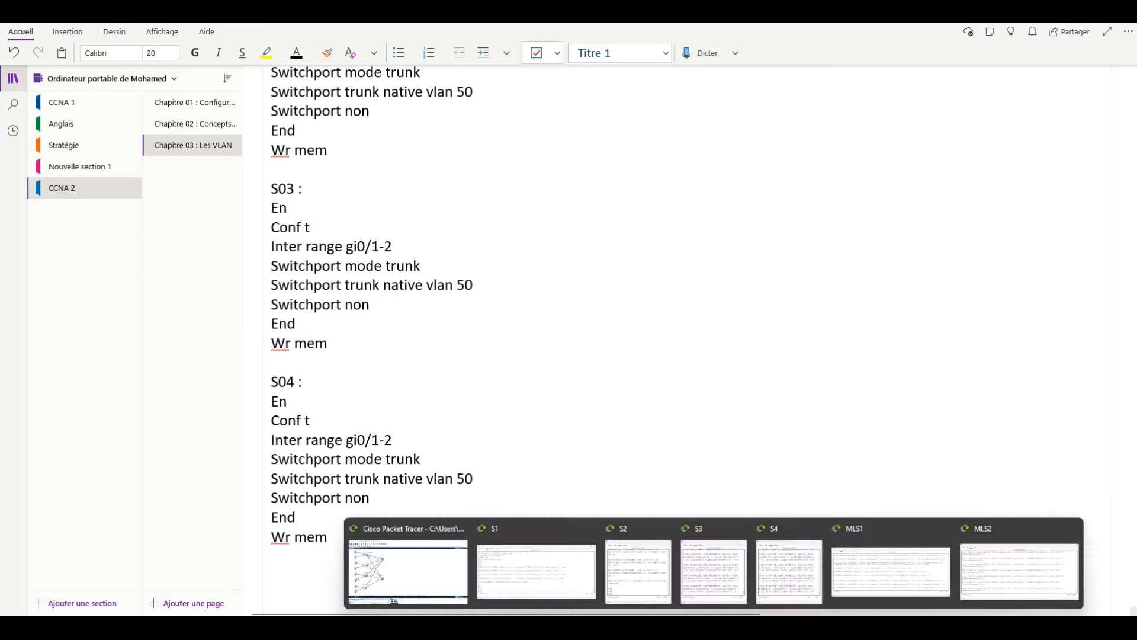
left_click(717, 574)
key("Return")
key("Return")
key("Return")
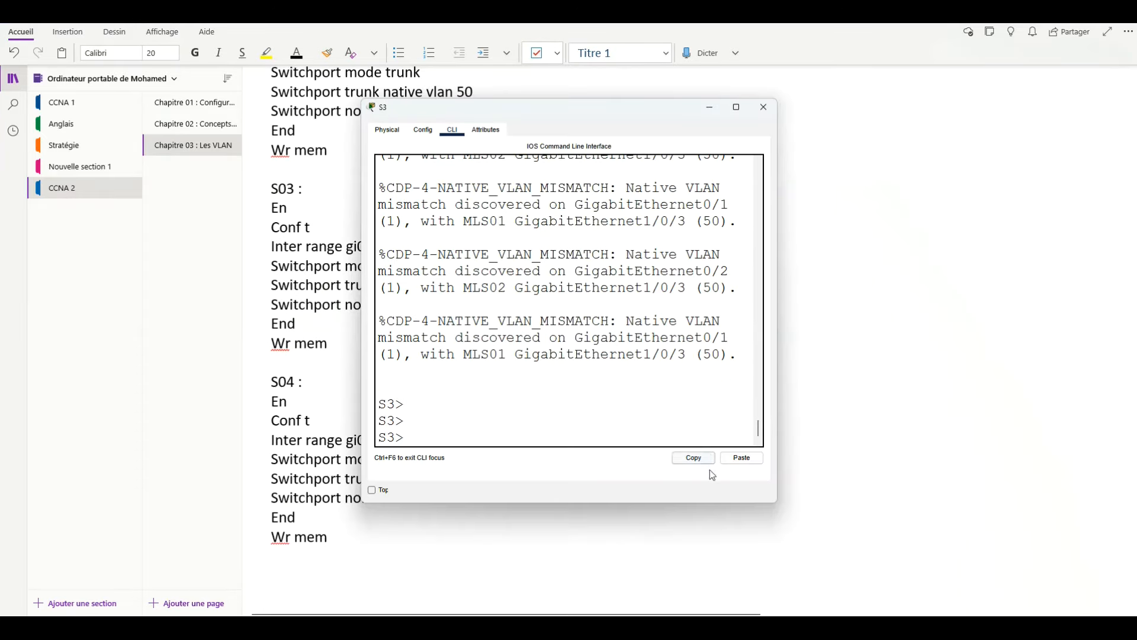
left_click(734, 460)
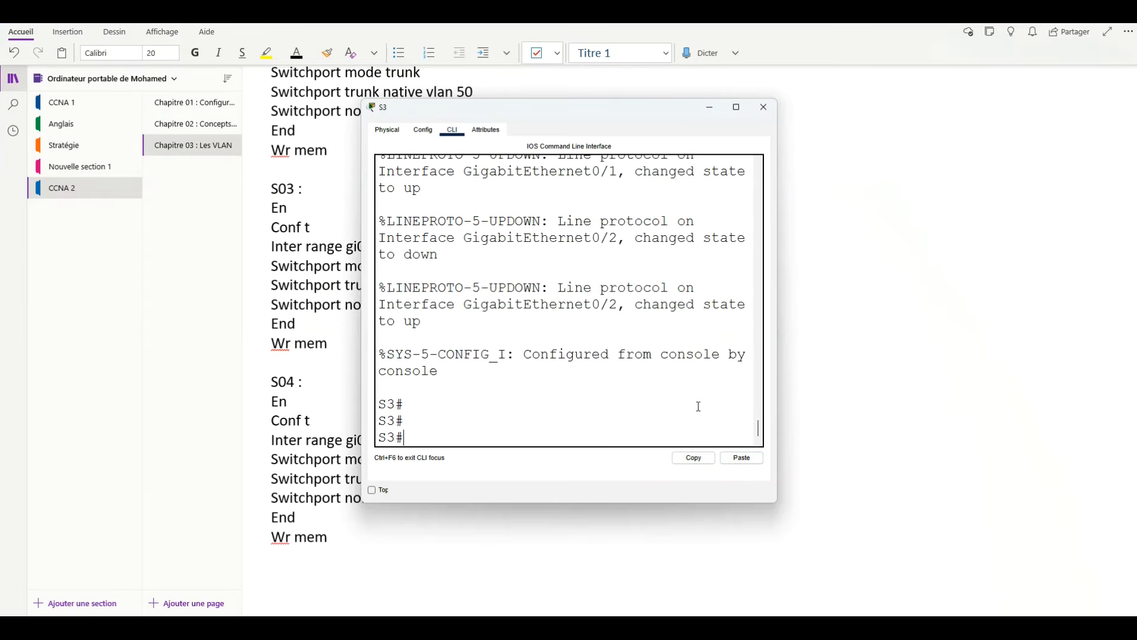
scroll(696, 405, "up", 5)
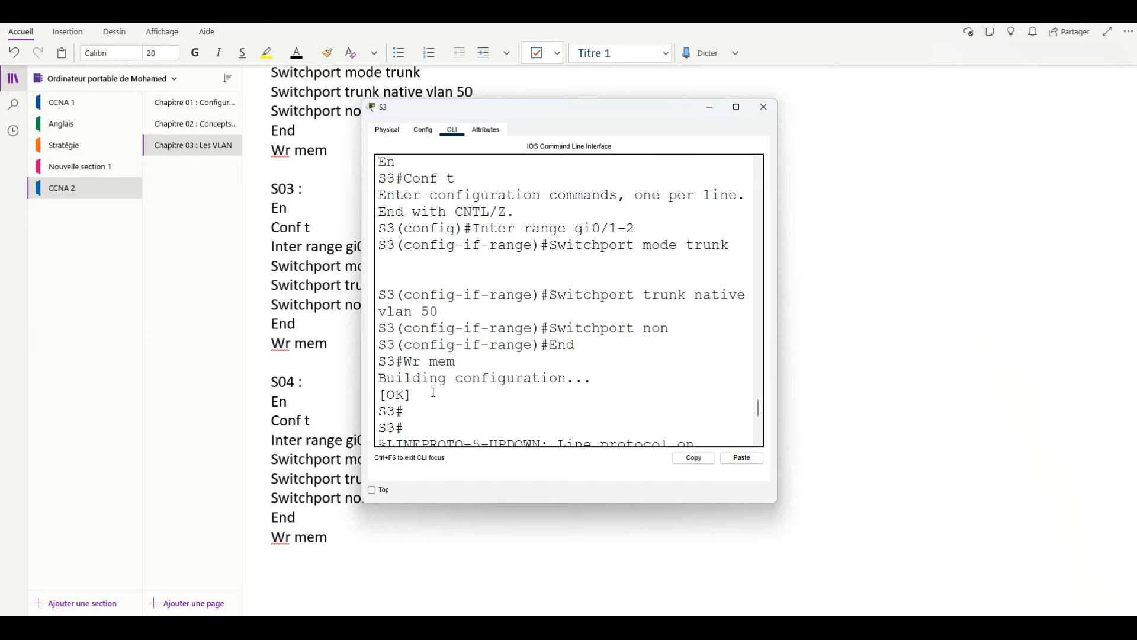
scroll(434, 393, "up", 3)
left_click(856, 393)
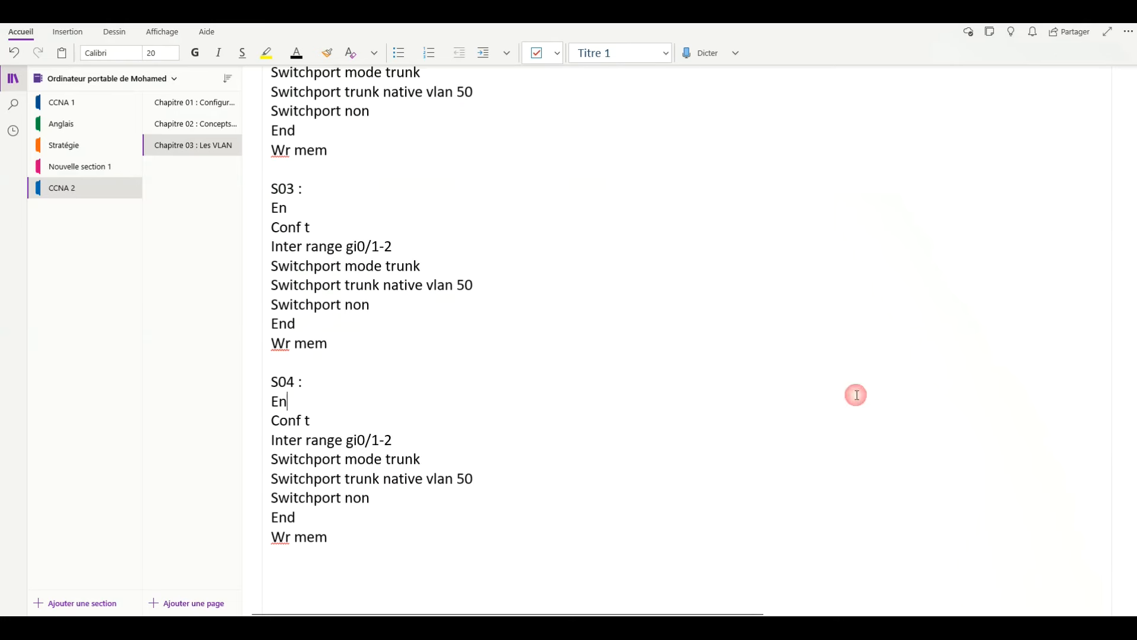
Copy the S04 commands from the notes and paste them into the S4 command line.
left_click_drag(270, 402, 375, 539)
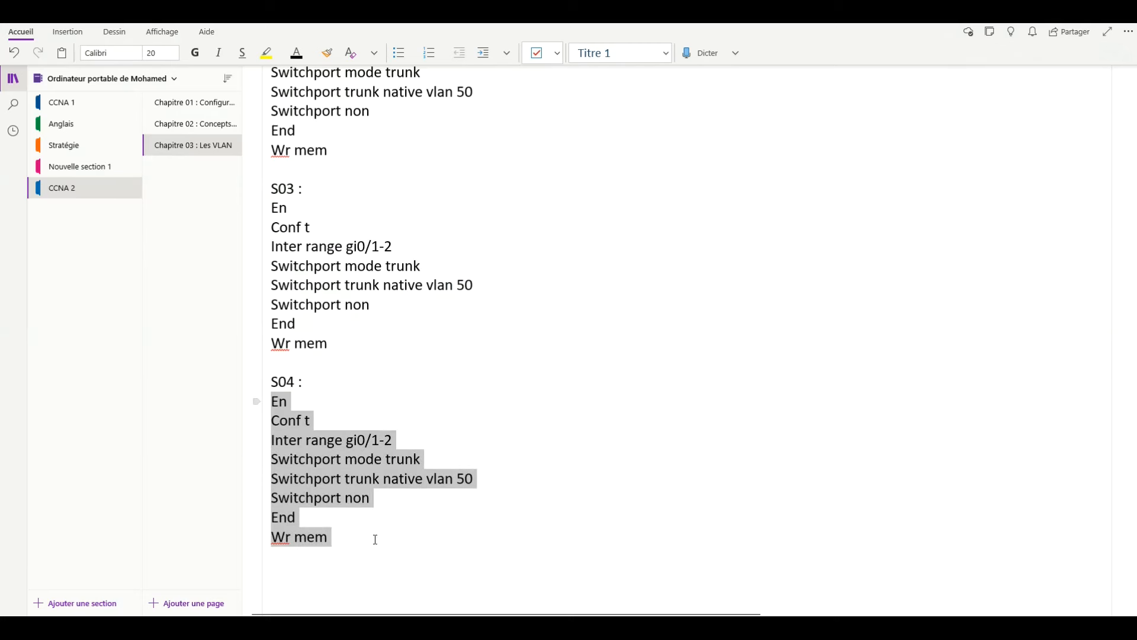
right_click(303, 439)
left_click(272, 206)
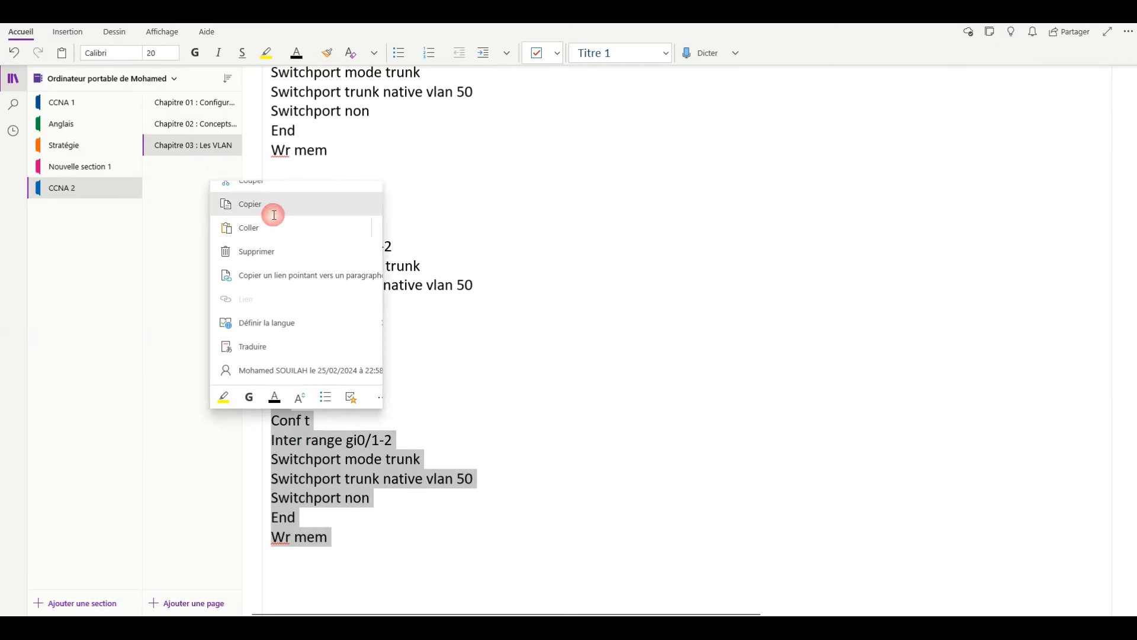
mouse_move(716, 619)
left_click(796, 572)
left_click(485, 374)
key("Return")
key("Return")
left_click(741, 457)
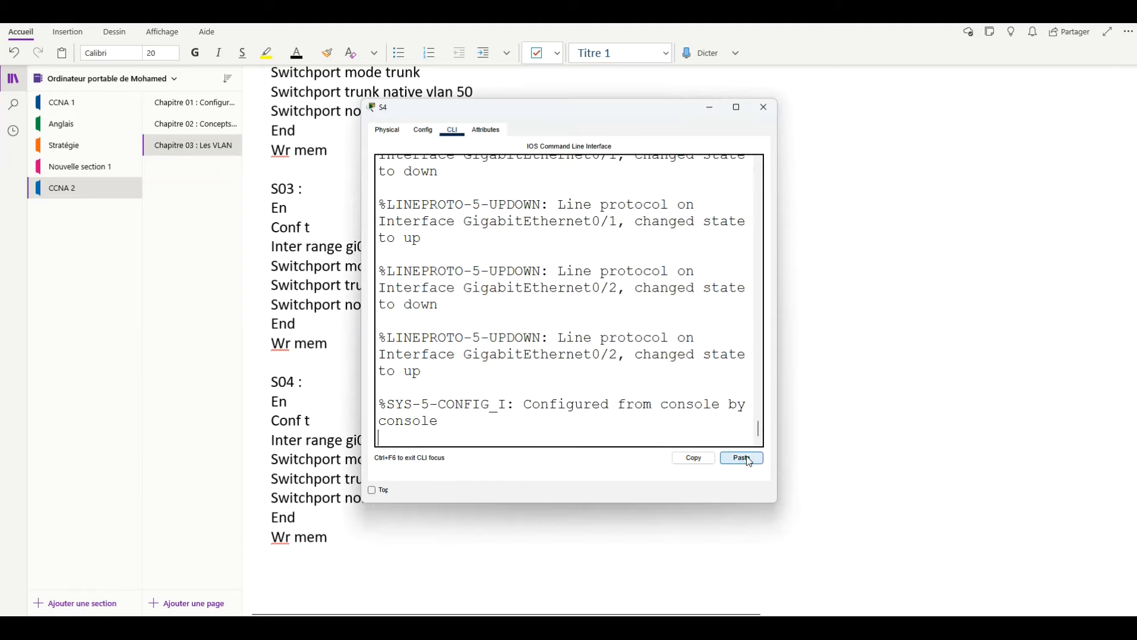
left_click(835, 414)
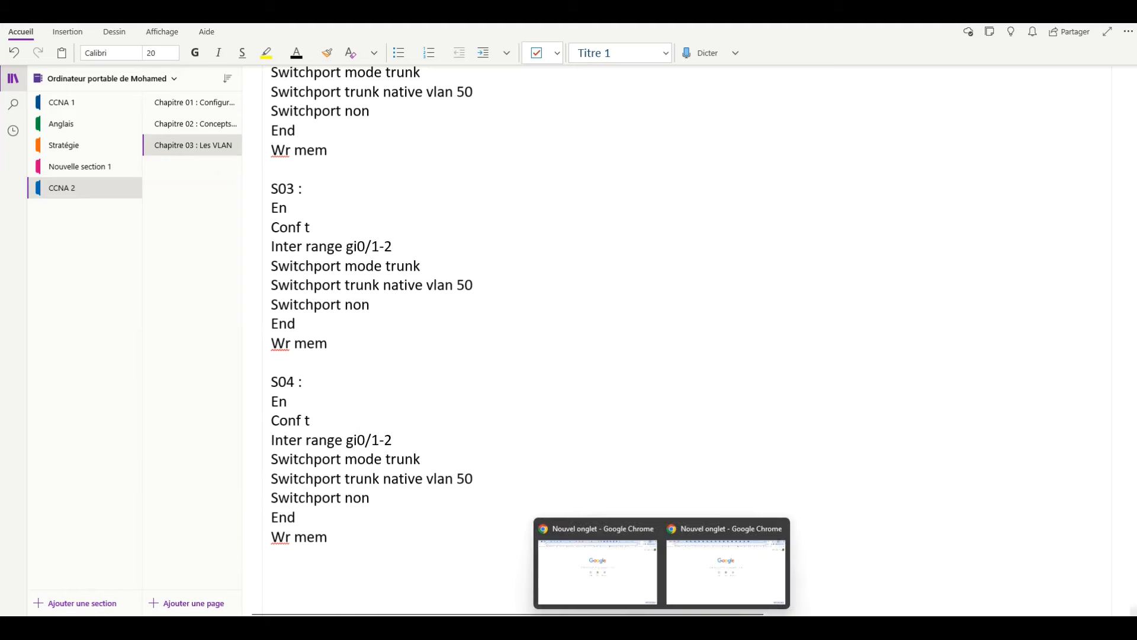
Check the S1 console for new native VLAN mismatch messages.
mouse_move(717, 618)
left_click(496, 571)
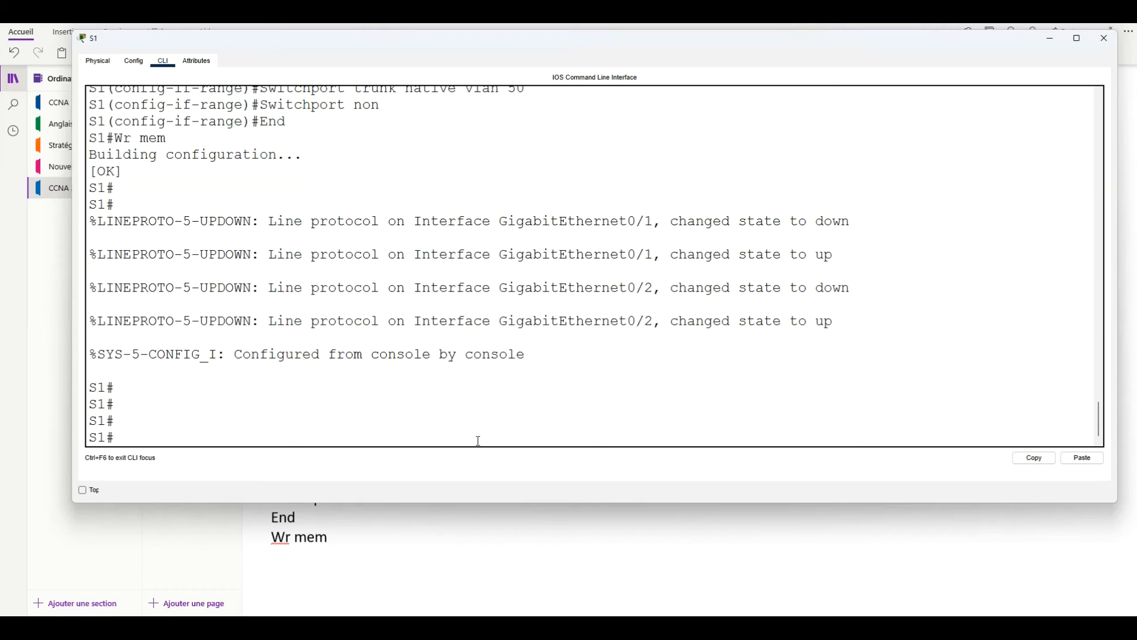
key("Return")
key("Return")
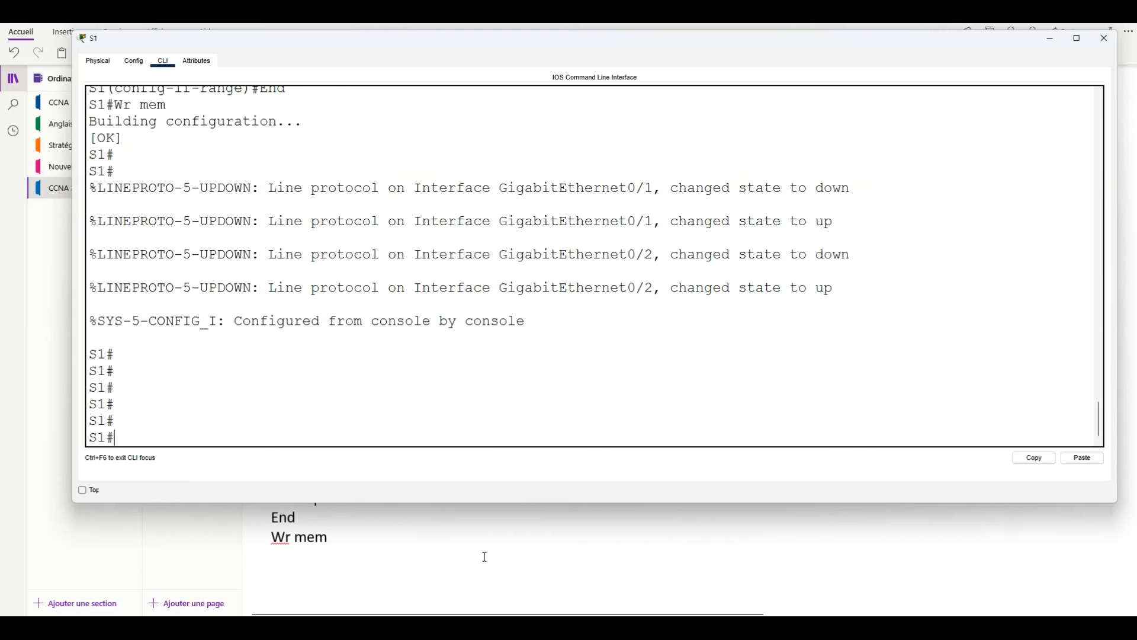
left_click(477, 549)
Check the MLS2 console for new native VLAN mismatch messages.
mouse_move(714, 621)
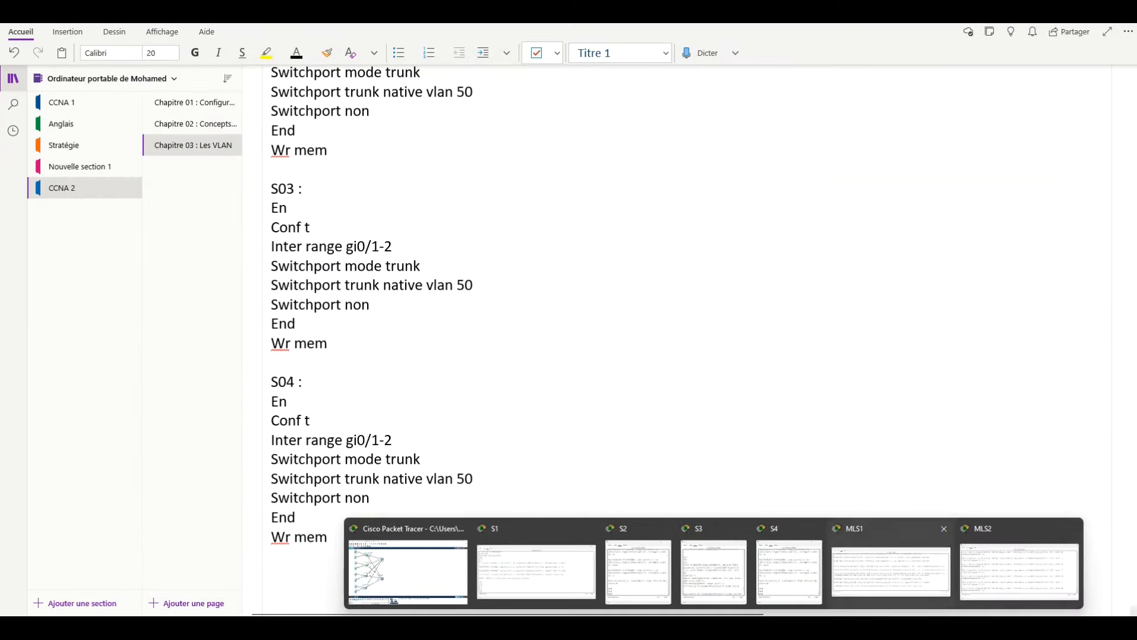
left_click(1027, 559)
key("Return")
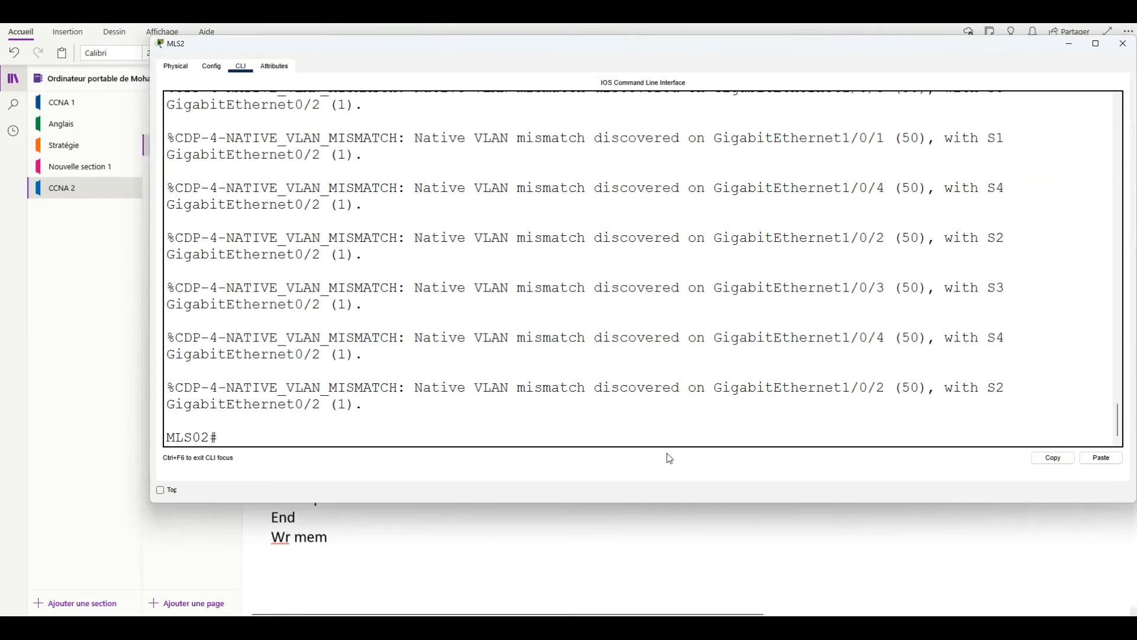
key("Return")
key("Return")
key("Return")
key("Return")
key("Return")
Check the MLS1 console for new native VLAN mismatch and spanning-tree messages.
mouse_move(688, 628)
mouse_move(734, 629)
left_click(893, 571)
key("Return")
key("Return")
key("Return")
key("Return")
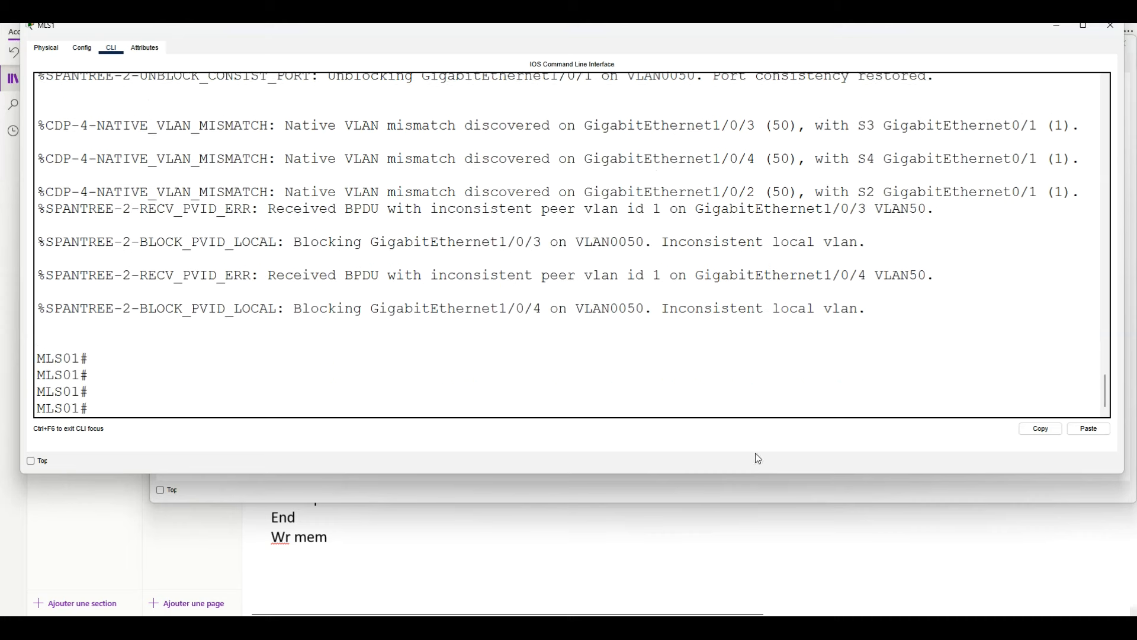
key("Return")
key("Return")
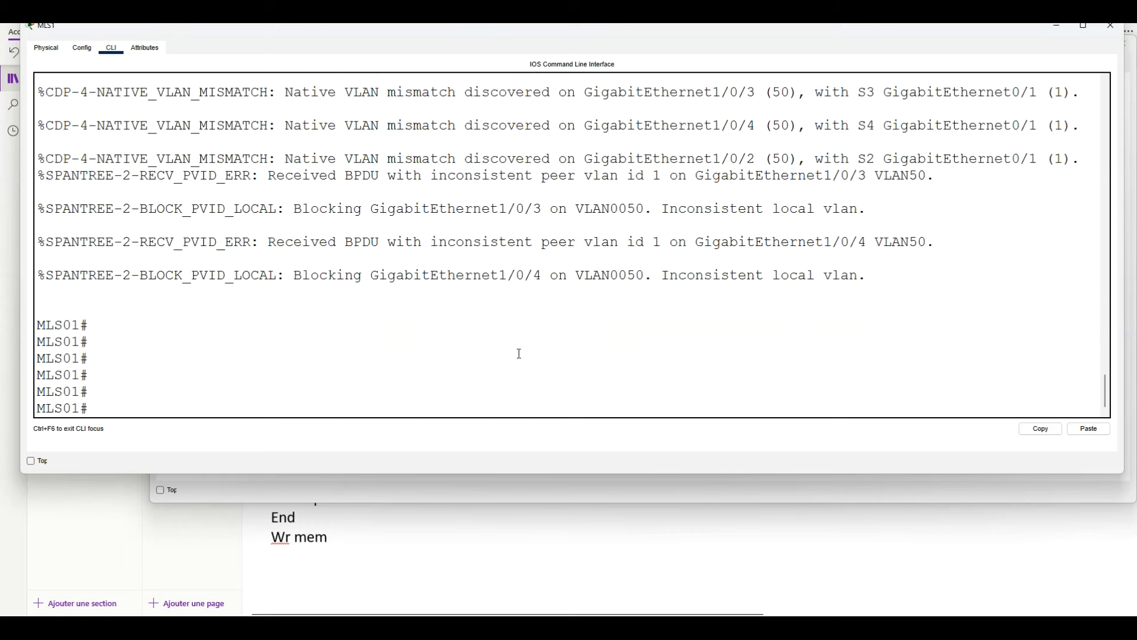
left_click(556, 540)
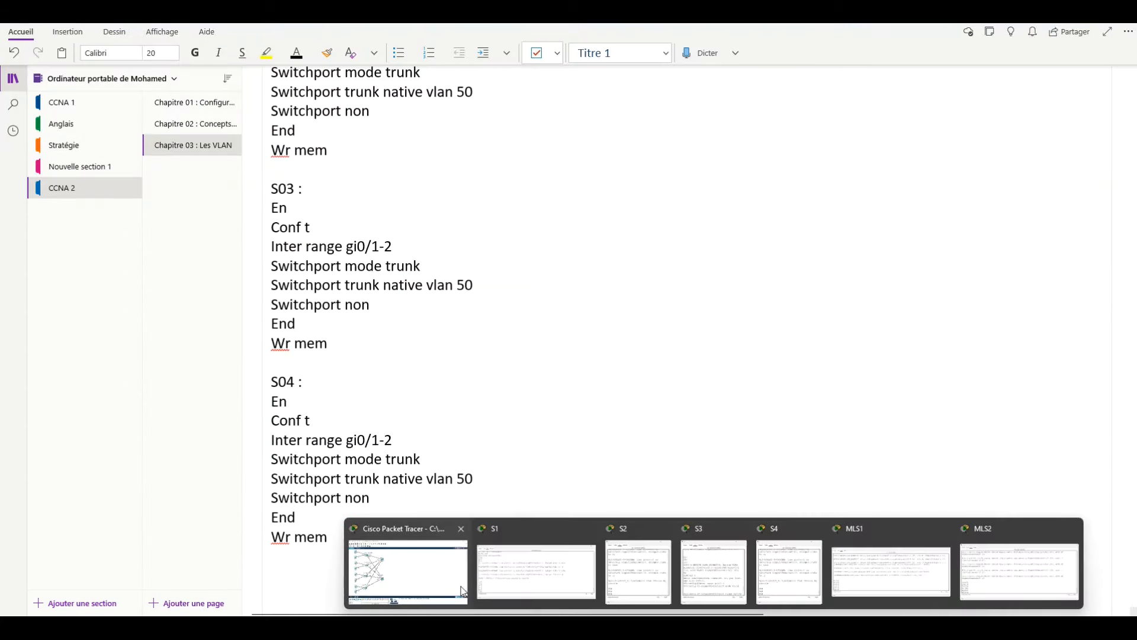
Switch to the Packet Tracer topology, save the file, and send a simple PDU from PC0 to PC1.
left_click(440, 579)
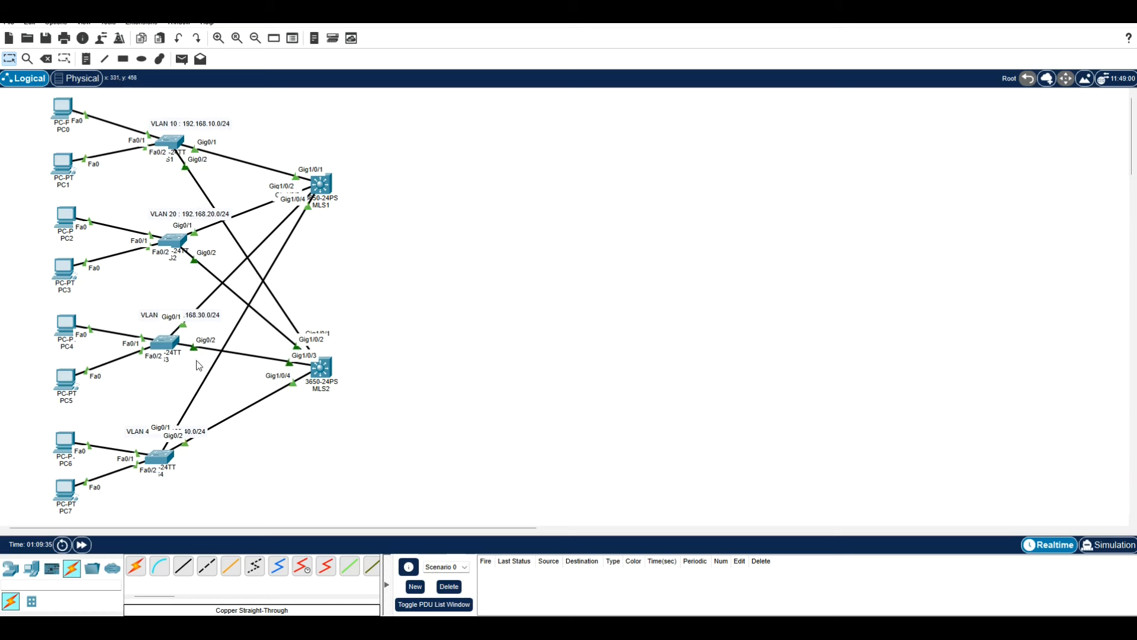
left_click(46, 38)
left_click(181, 59)
left_click(63, 111)
left_click(61, 166)
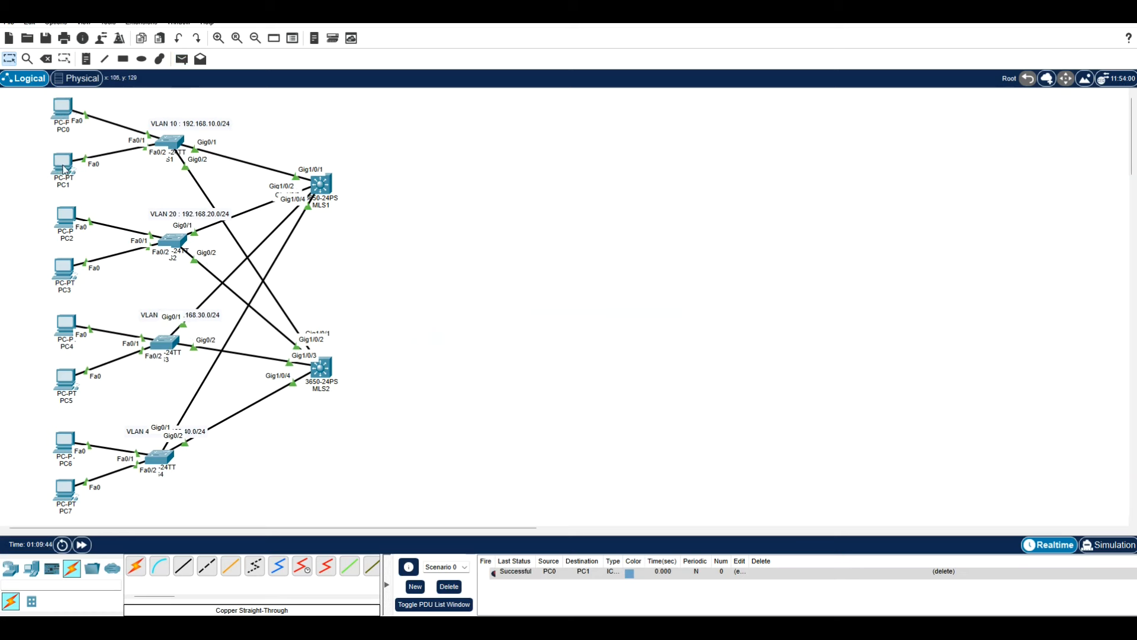
Send a simple PDU from PC0 to PC2, and delete the PDU test scenario.
left_click(182, 59)
left_click(64, 109)
left_click(65, 218)
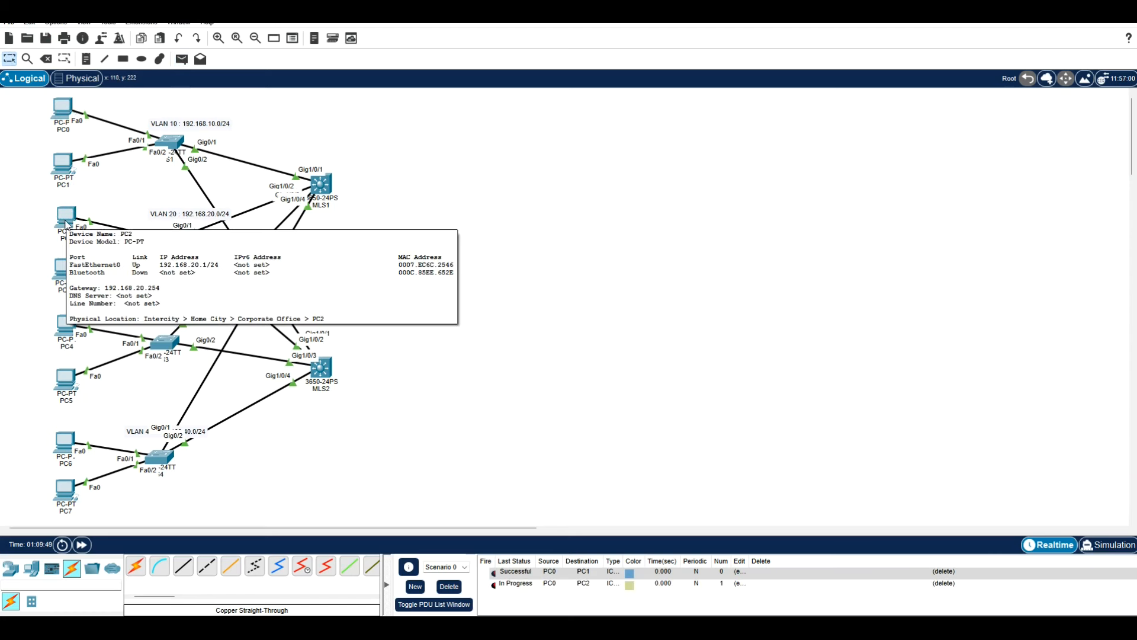
left_click(449, 586)
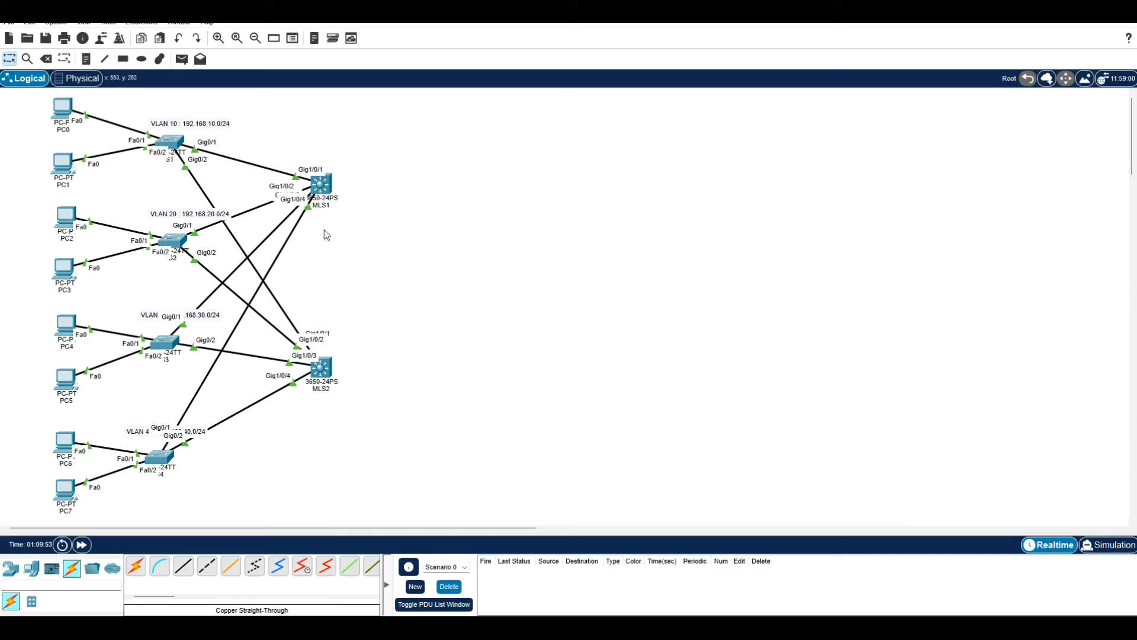
Ping 192.168.20.1 from PC0's command prompt to test connectivity to VLAN 20, and return to the topology.
left_click(63, 110)
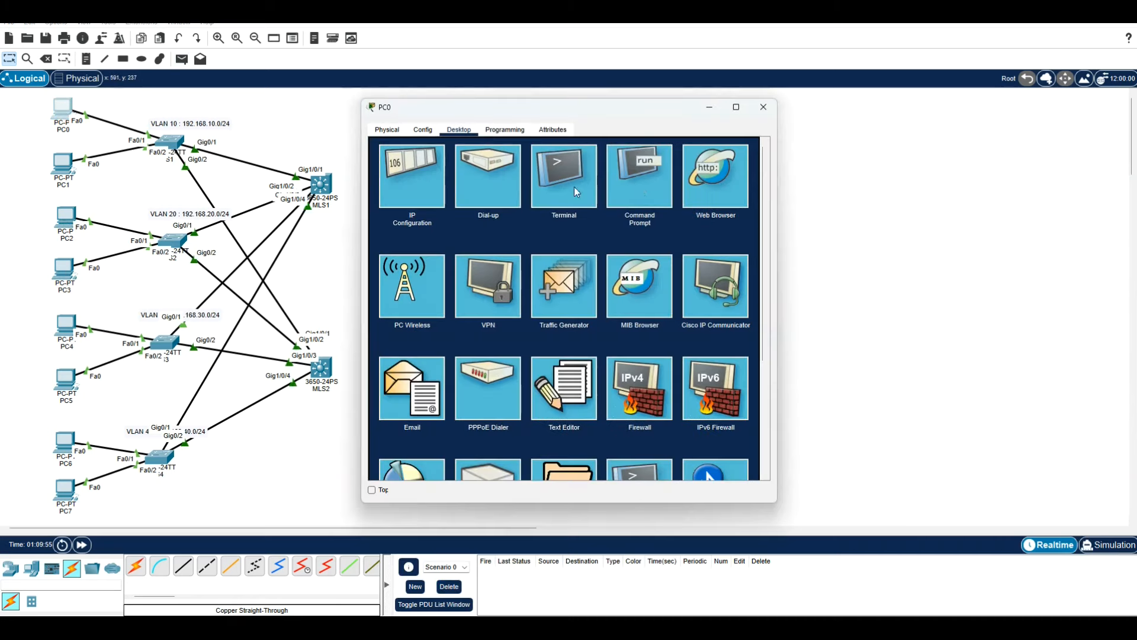
left_click(637, 186)
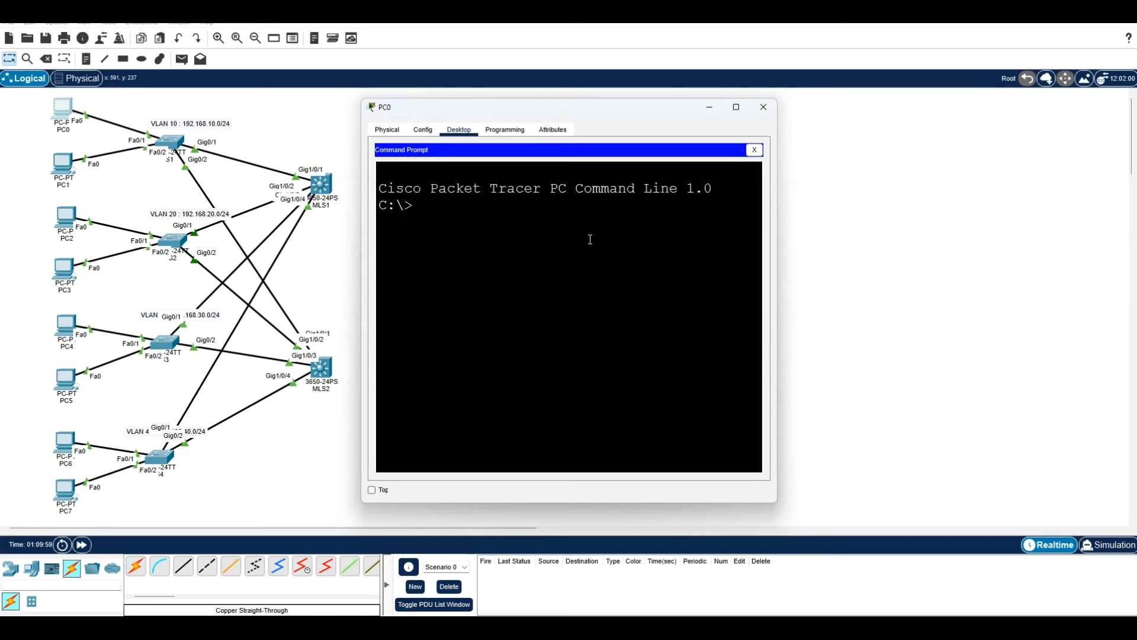
left_click(591, 239)
type("ping 192.168.20.1")
key("Return")
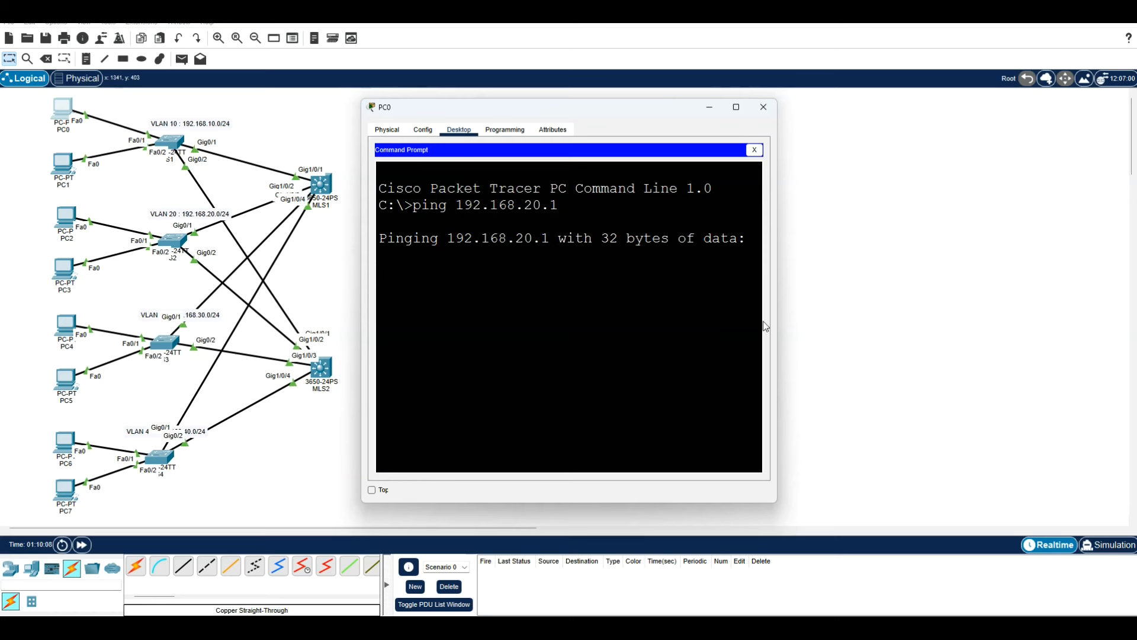
left_click_drag(768, 327, 1001, 364)
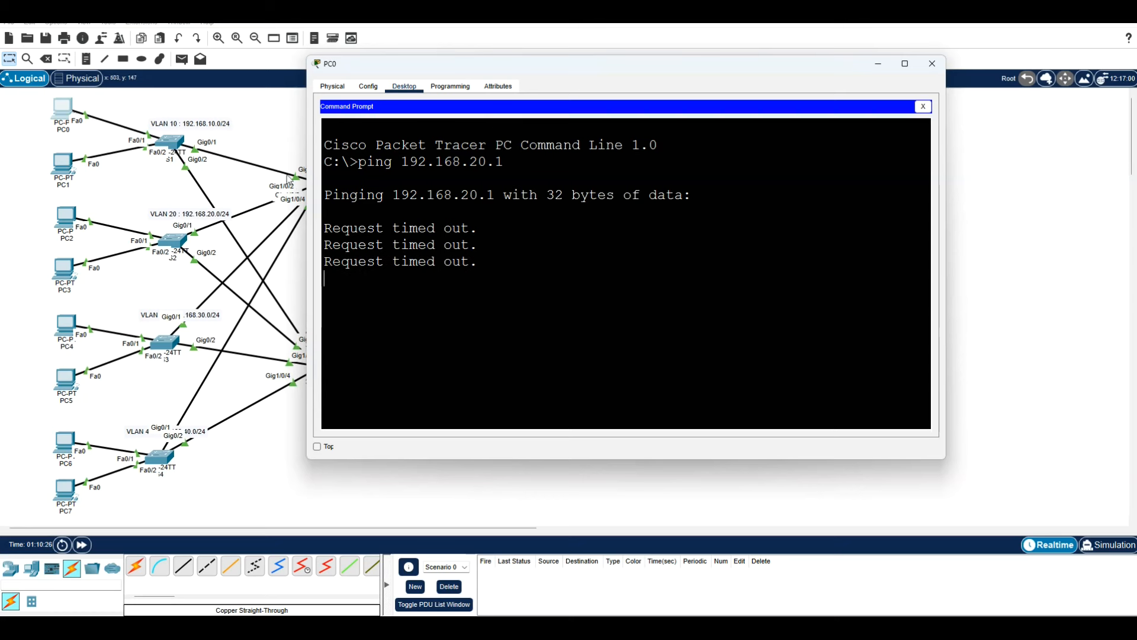
left_click(252, 187)
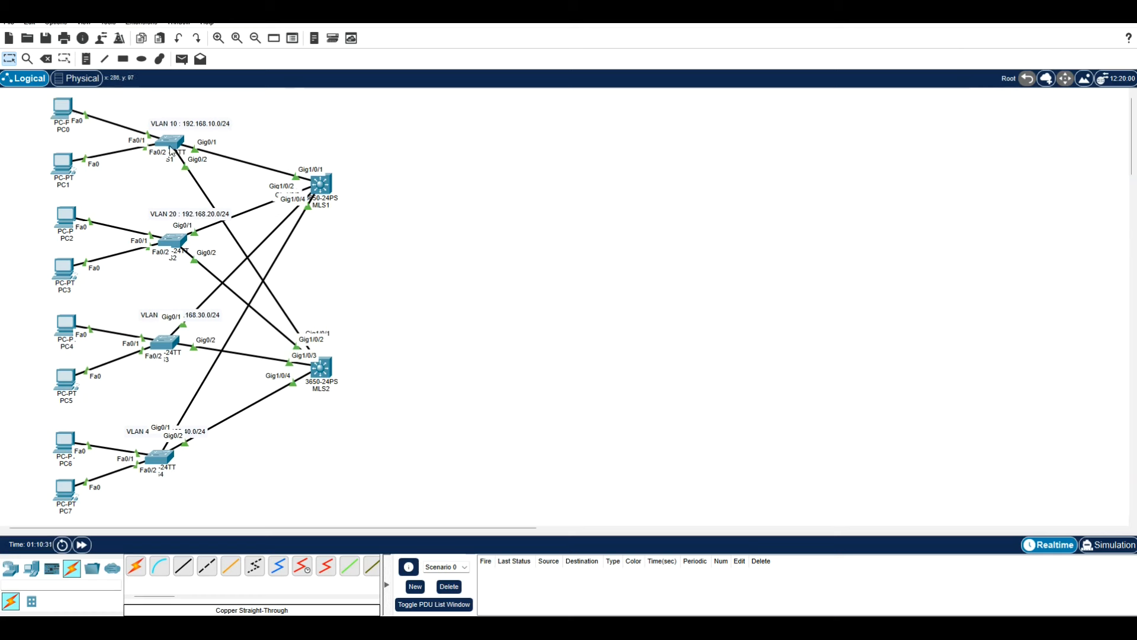
left_click(1130, 330)
mouse_move(76, 93)
left_mouse_down()
mouse_move(31, 126)
mouse_move(88, 106)
mouse_move(70, 90)
left_mouse_up()
mouse_move(39, 133)
left_mouse_down()
mouse_move(30, 218)
mouse_move(32, 204)
mouse_move(87, 239)
mouse_move(61, 189)
left_mouse_up()
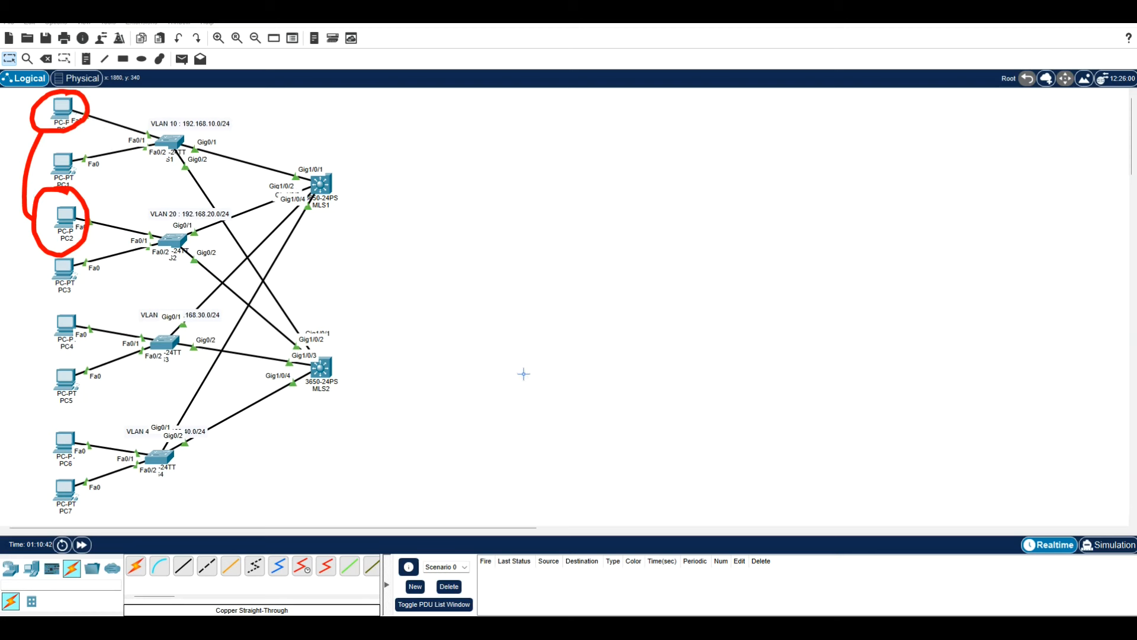
mouse_move(467, 253)
left_mouse_down()
mouse_move(411, 278)
mouse_move(477, 327)
mouse_move(494, 266)
mouse_move(471, 253)
left_mouse_up()
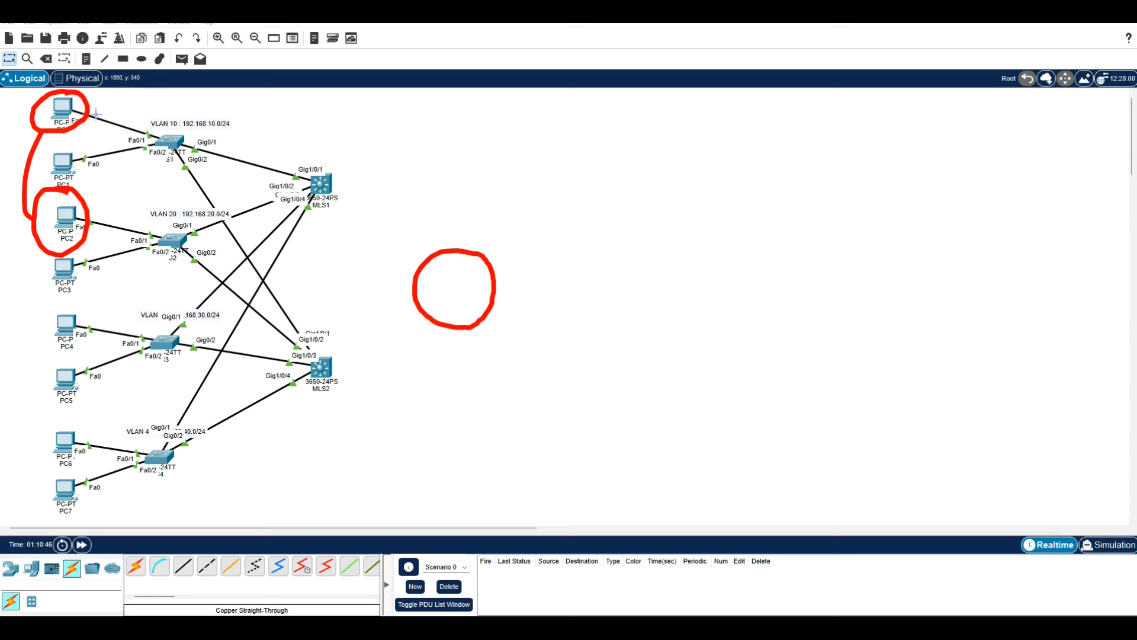
mouse_move(83, 114)
left_mouse_down()
mouse_move(302, 246)
mouse_move(414, 296)
mouse_move(93, 205)
left_mouse_up()
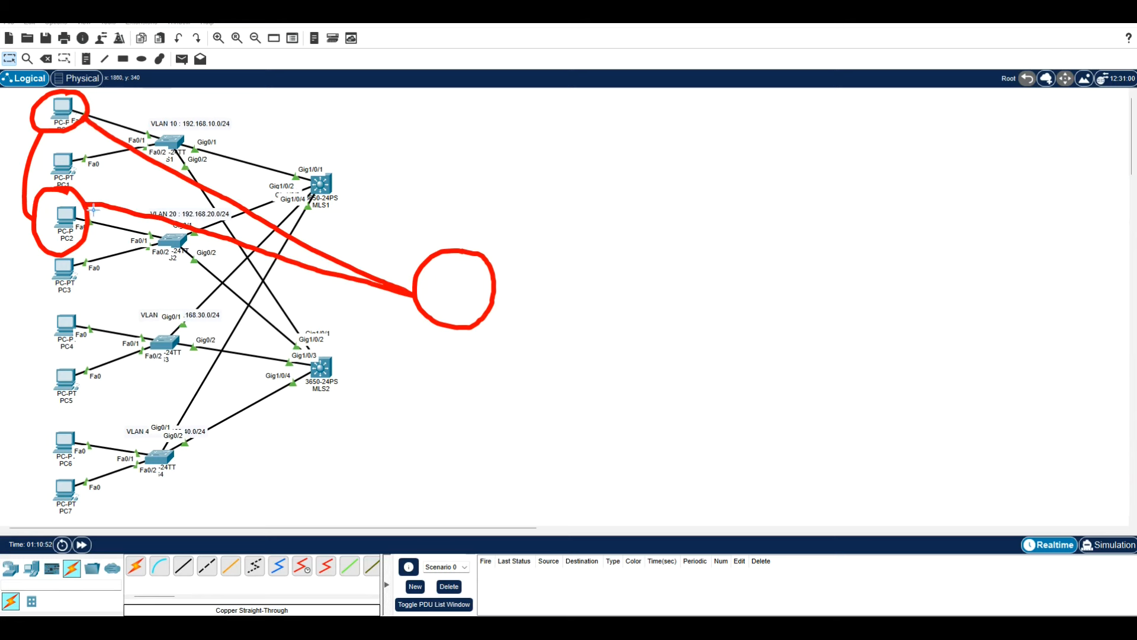
key("Escape")
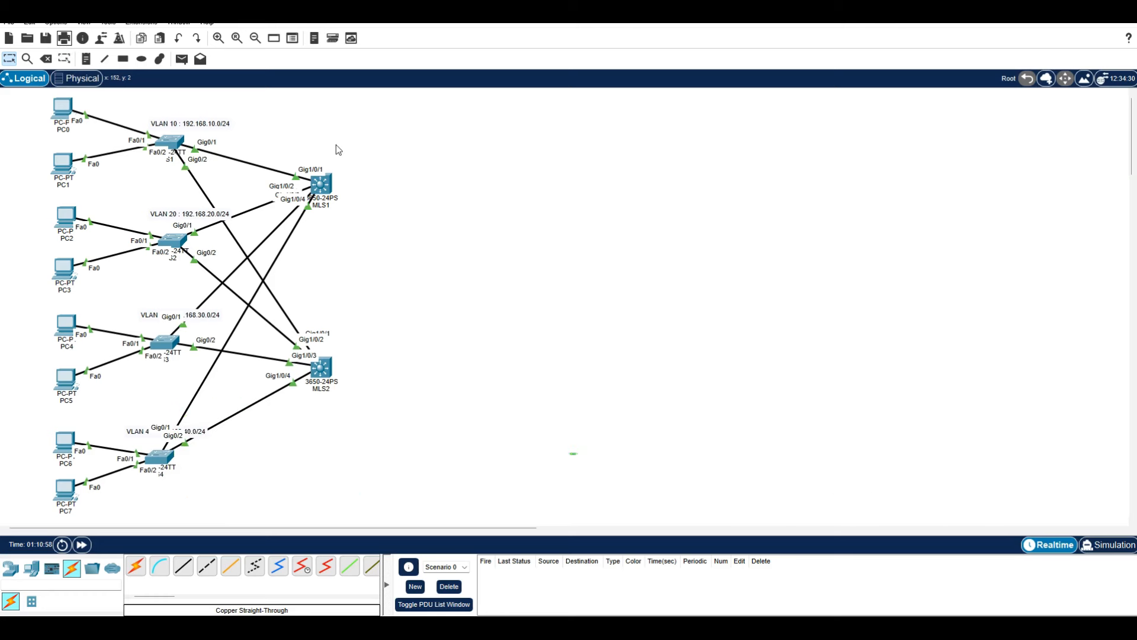
left_click(674, 286)
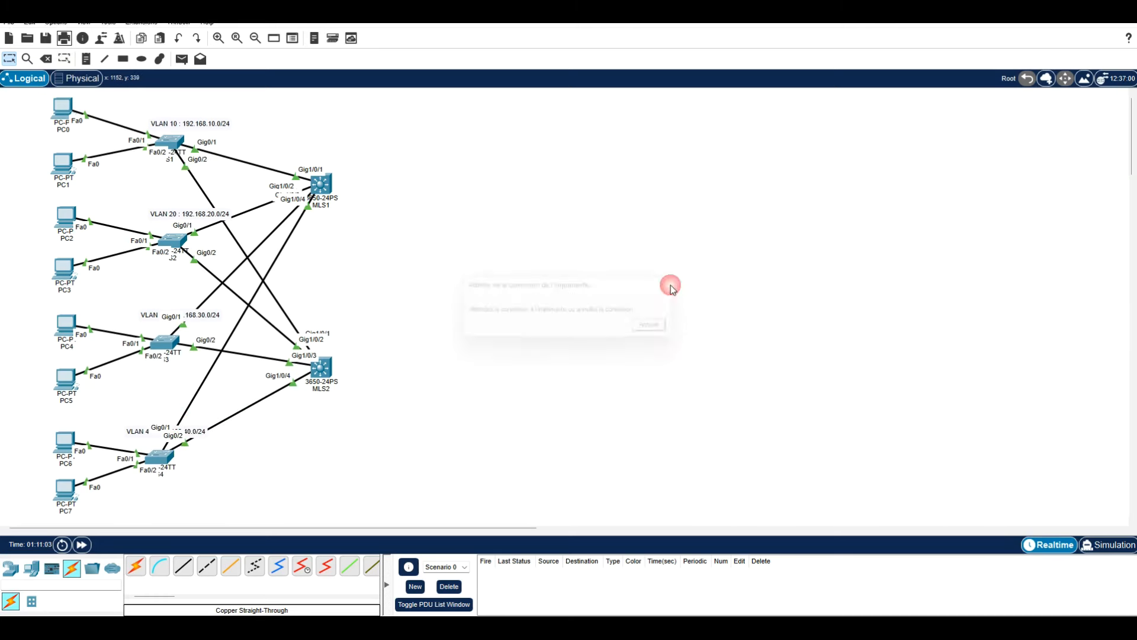
left_click(683, 208)
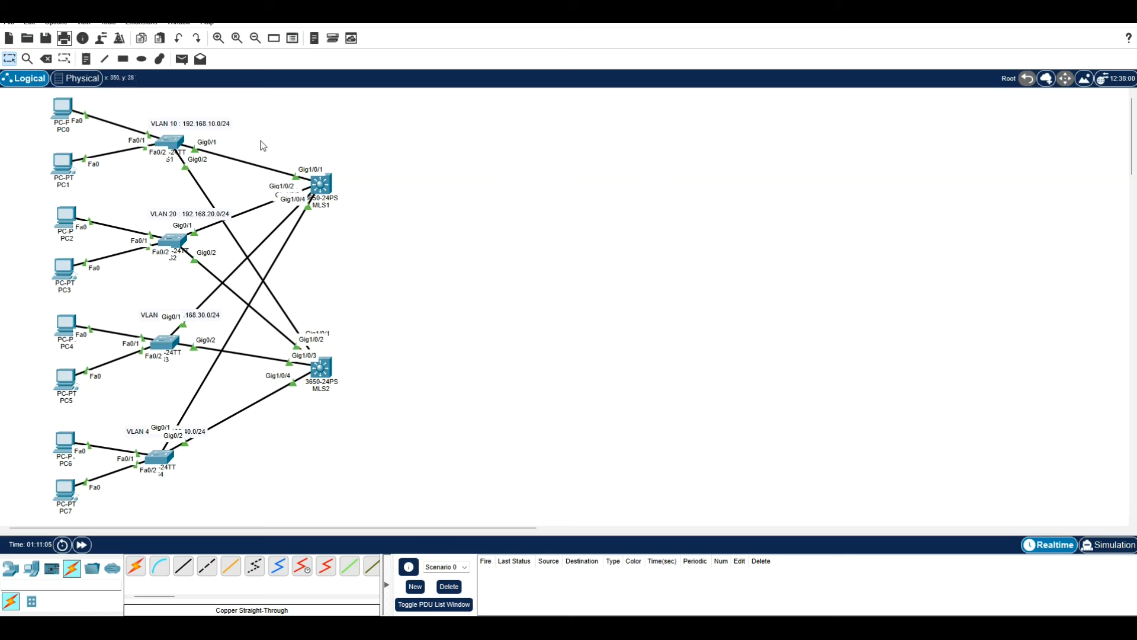
Save the Packet Tracer file, check the S1 console for new messages, and return to the topology.
left_click(45, 41)
left_click(169, 145)
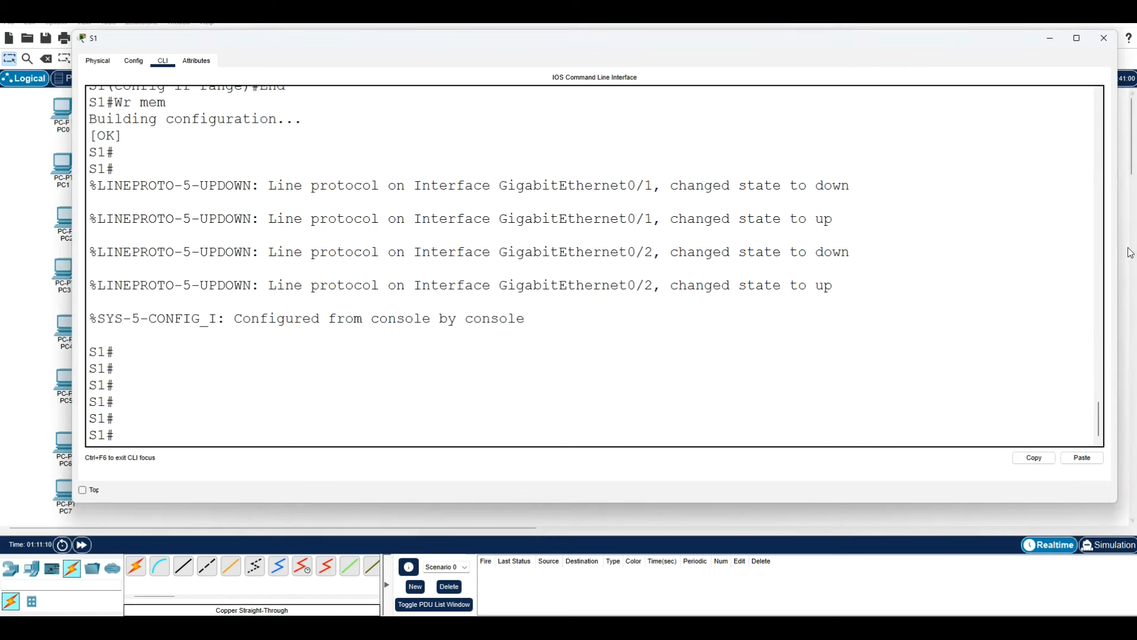
left_click(1122, 239)
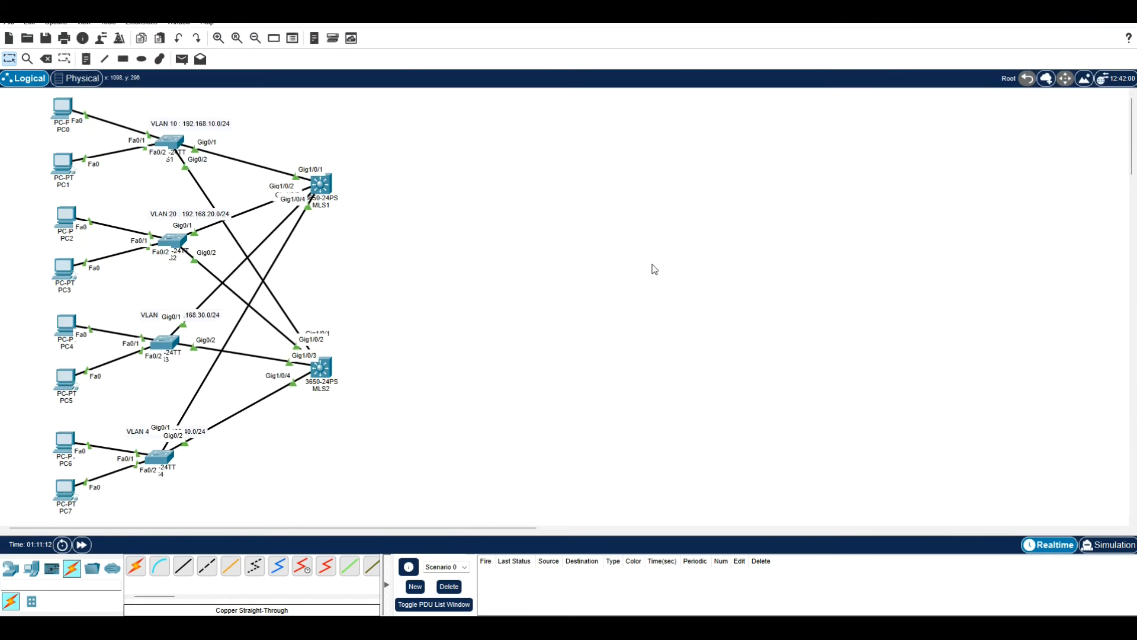